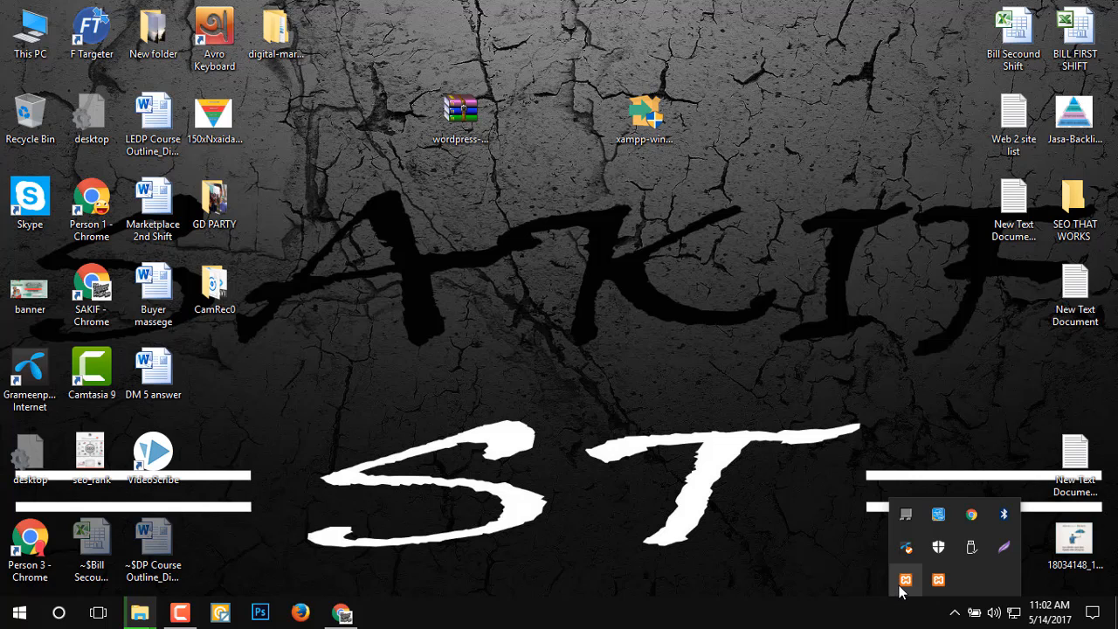
# Open the XAMPP Control Panel, start the Apache and MySQL modules, and minimize it.
pyautogui.click(903, 586)
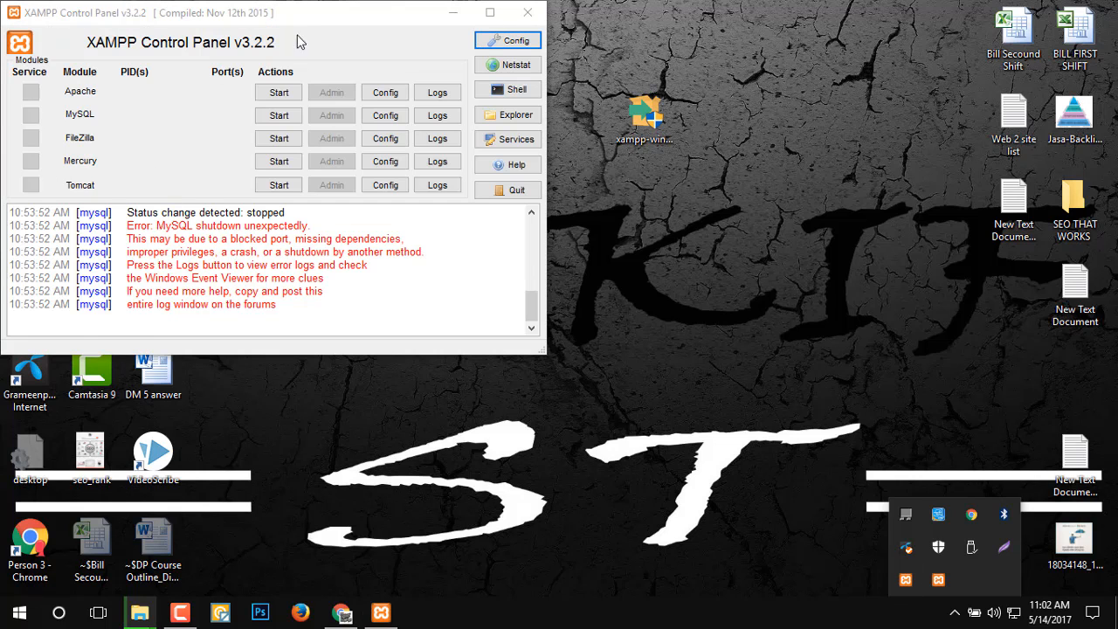
pyautogui.moveTo(315, 14); pyautogui.dragTo(764, 134)
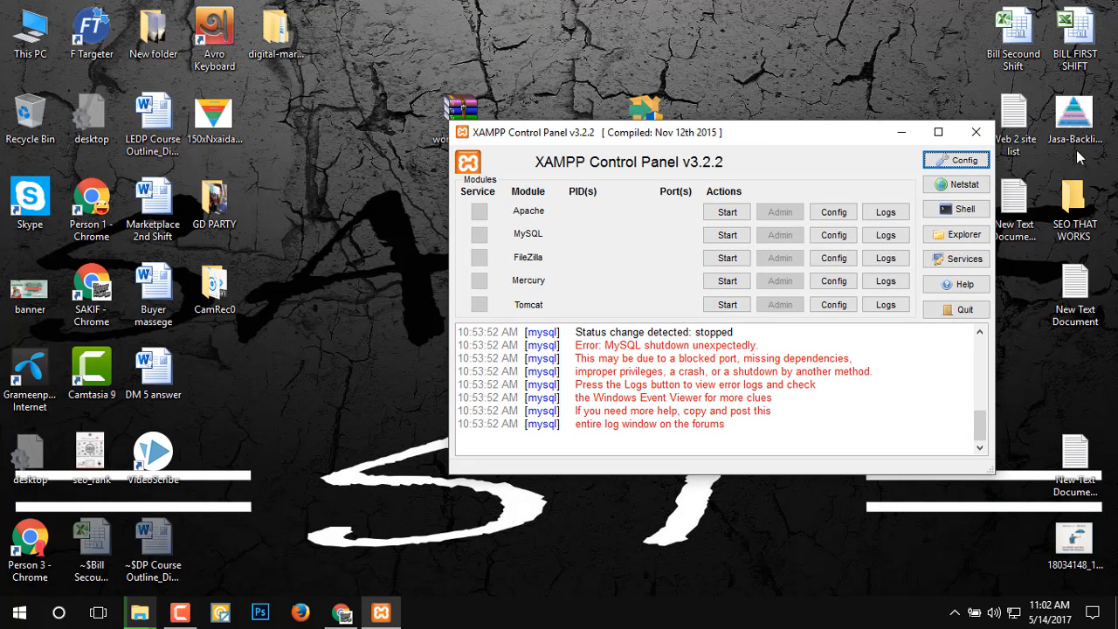
pyautogui.click(732, 213)
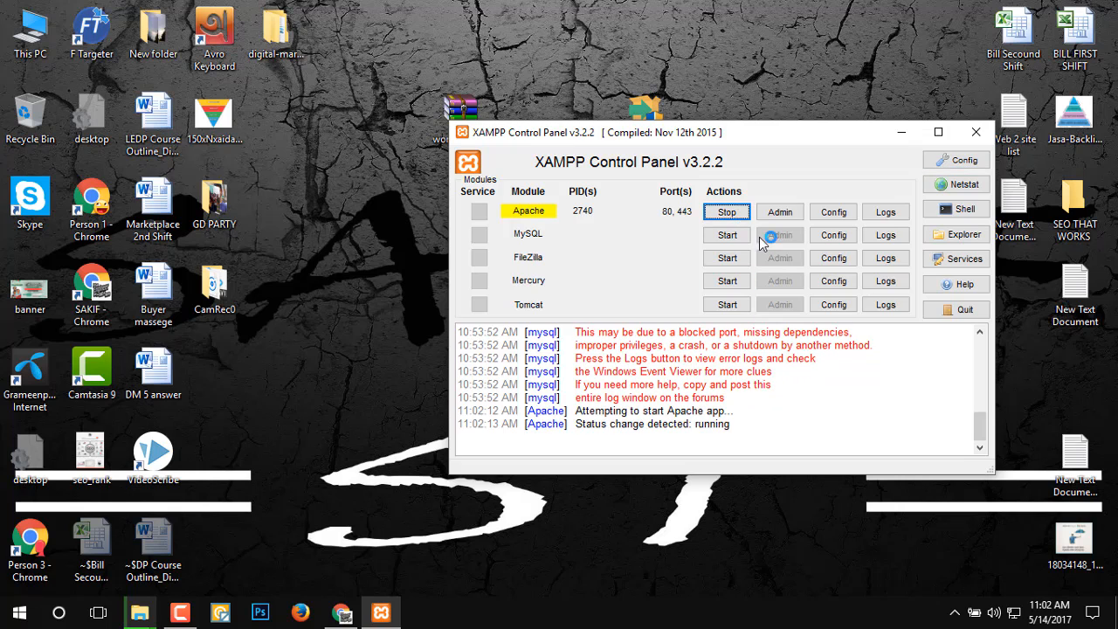
pyautogui.click(728, 235)
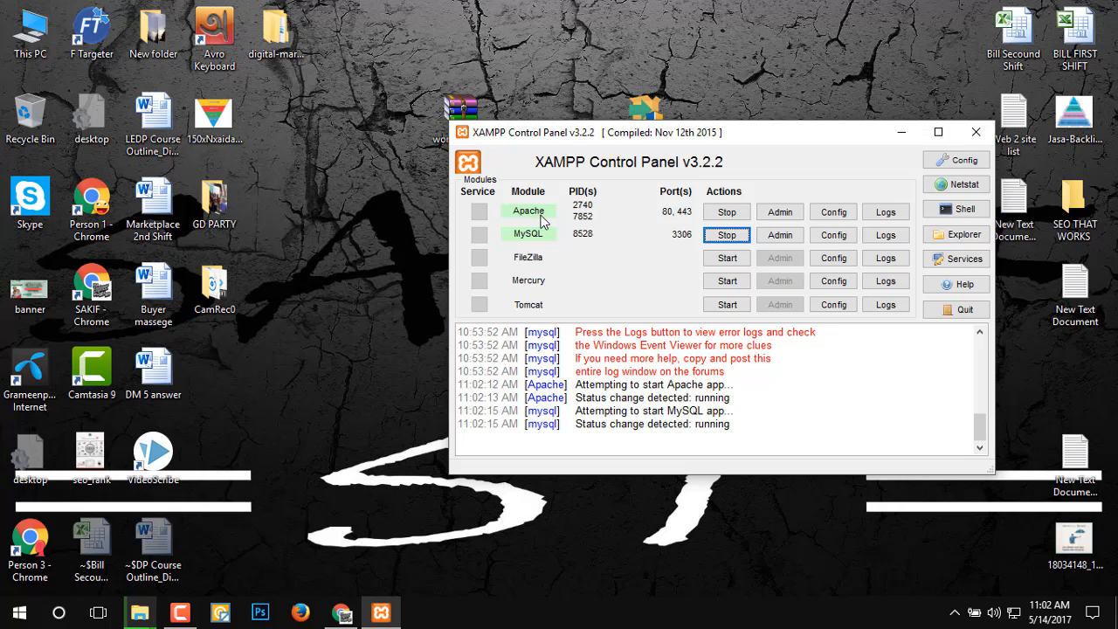
pyautogui.click(901, 132)
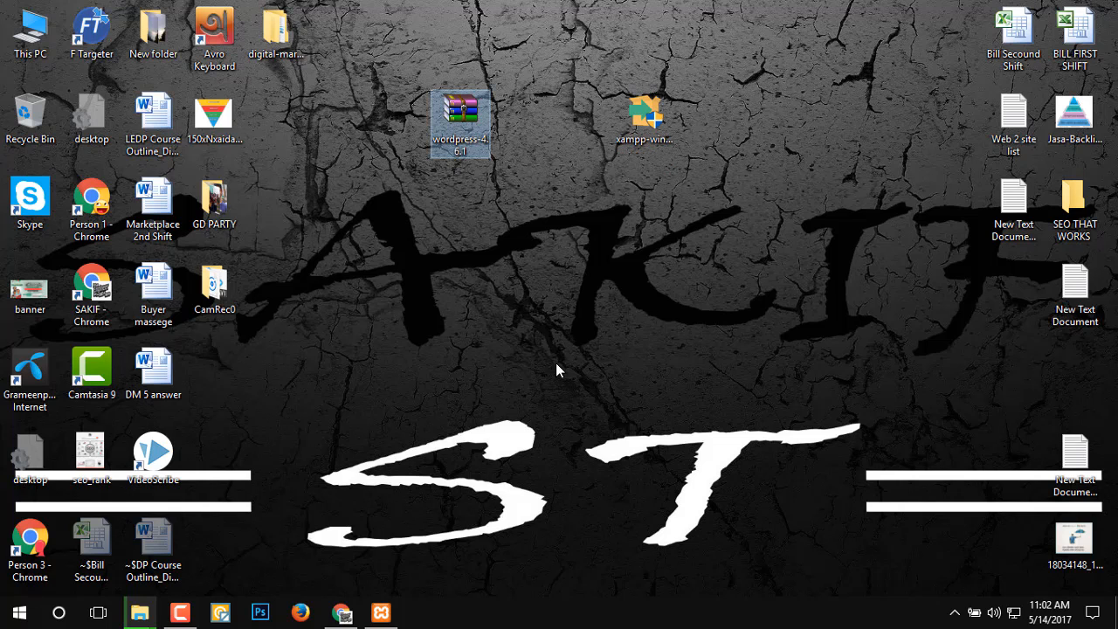
# Copy the wordpress-4.6.1 archive from the desktop into the xampp\htdocs folder on Local Disk (C:).
pyautogui.rightClick(463, 129)
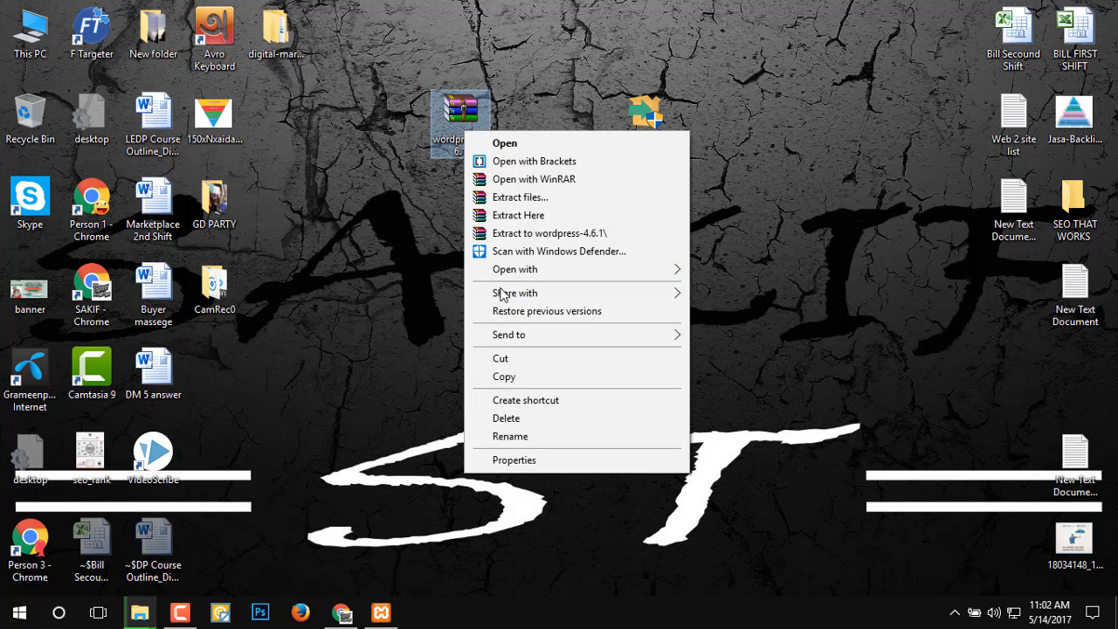
pyautogui.click(522, 376)
pyautogui.doubleClick(29, 35)
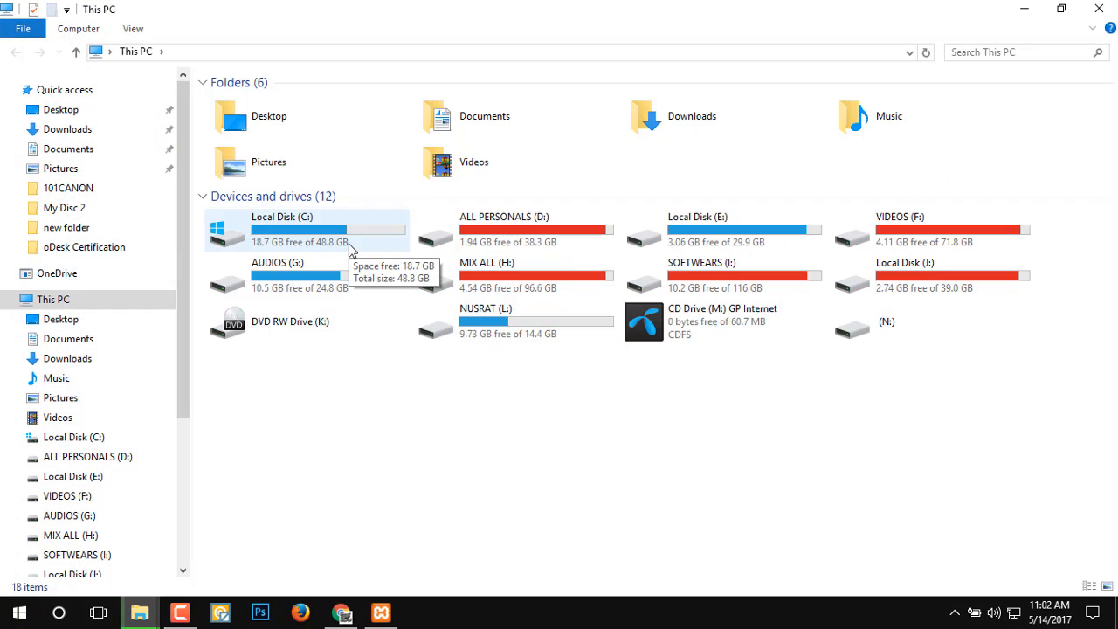
pyautogui.doubleClick(349, 249)
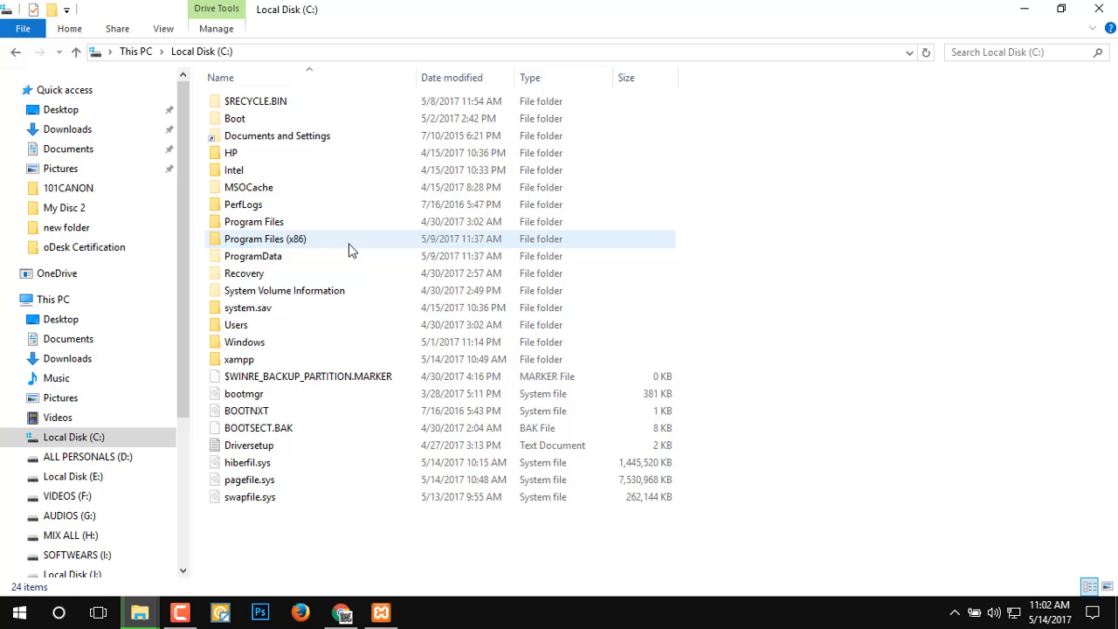
pyautogui.doubleClick(259, 358)
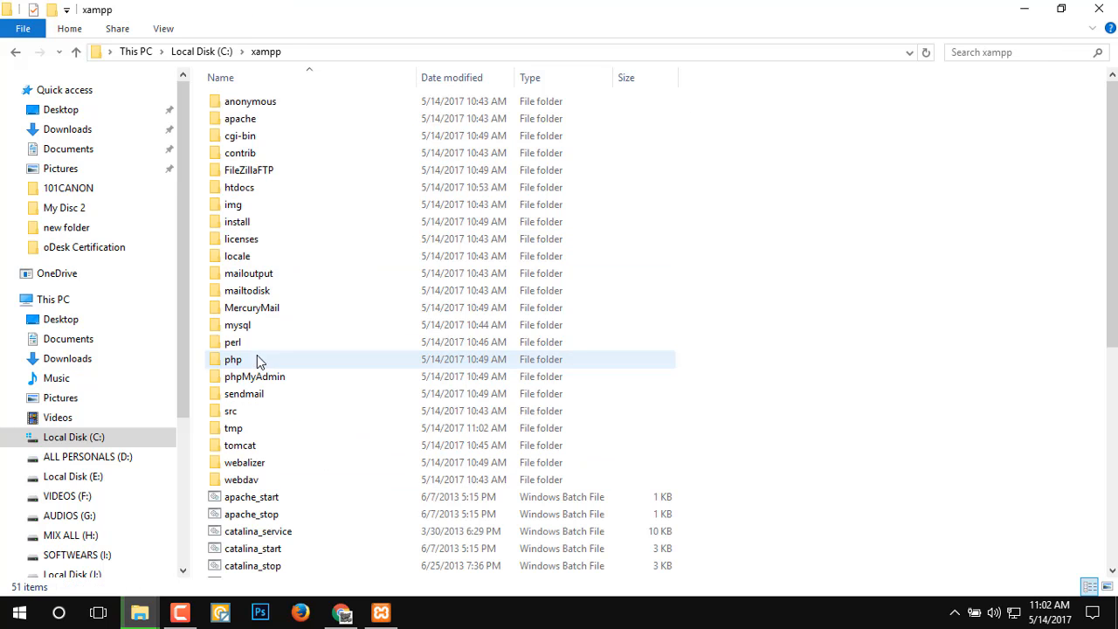
pyautogui.doubleClick(259, 190)
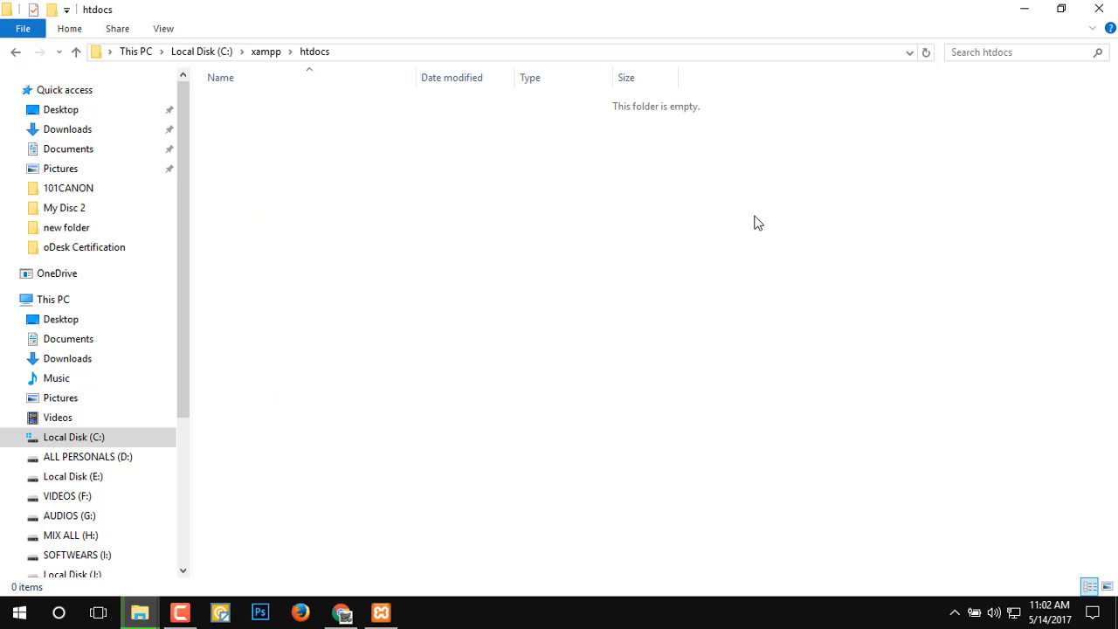
pyautogui.moveTo(476, 144); pyautogui.dragTo(622, 287)
pyautogui.hotkey('ctrl', 'v')
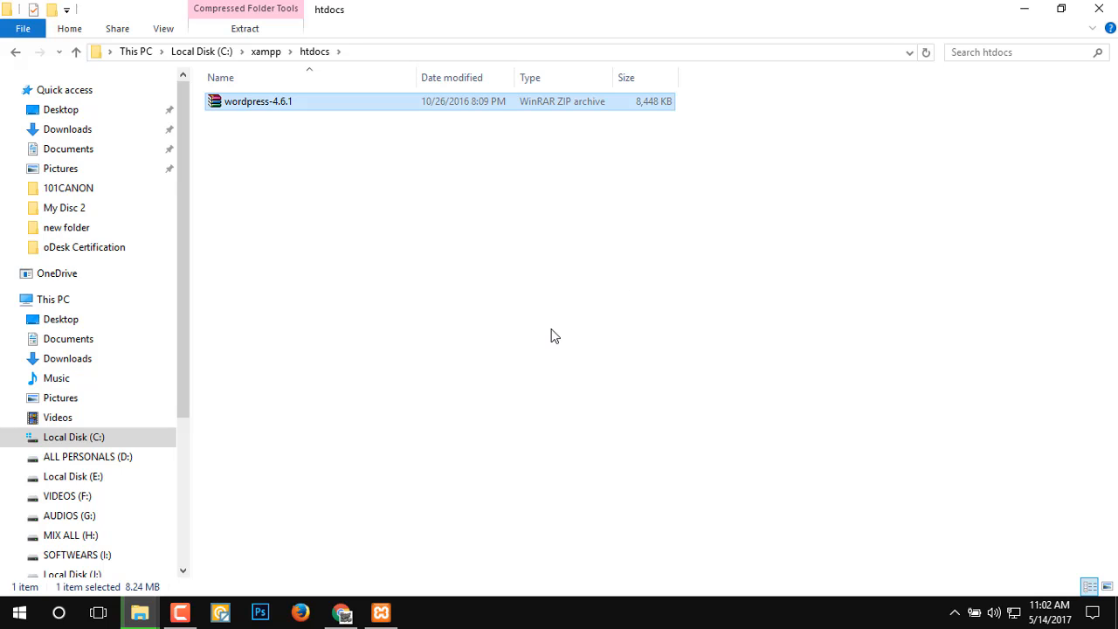
# Extract the wordpress-4.6.1 archive directly into the htdocs folder.
pyautogui.click(501, 254)
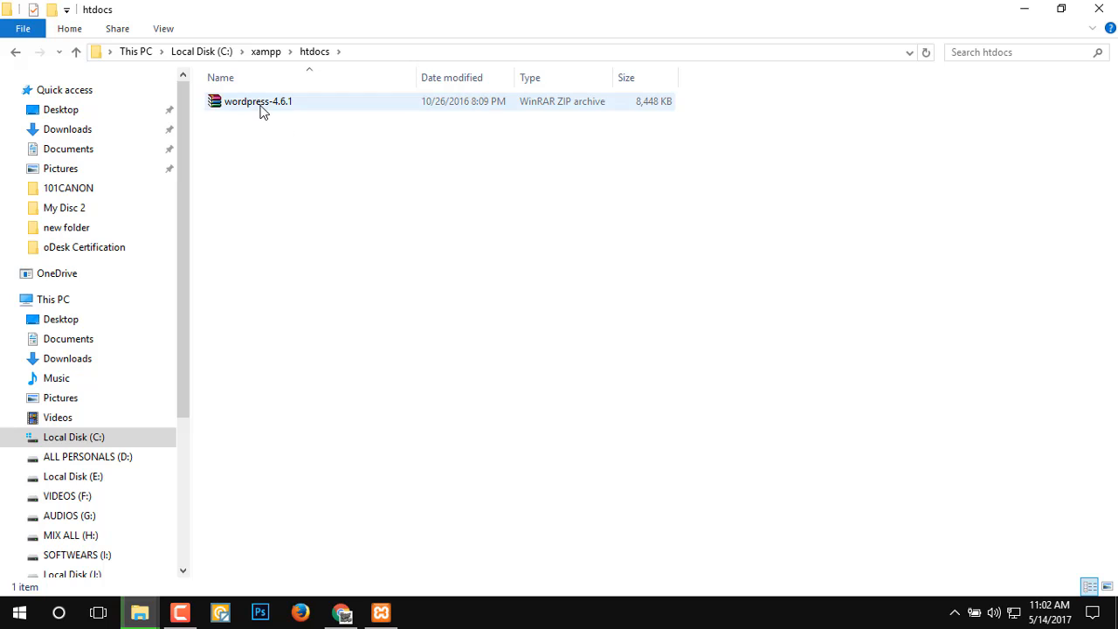
pyautogui.click(262, 106)
pyautogui.rightClick(262, 111)
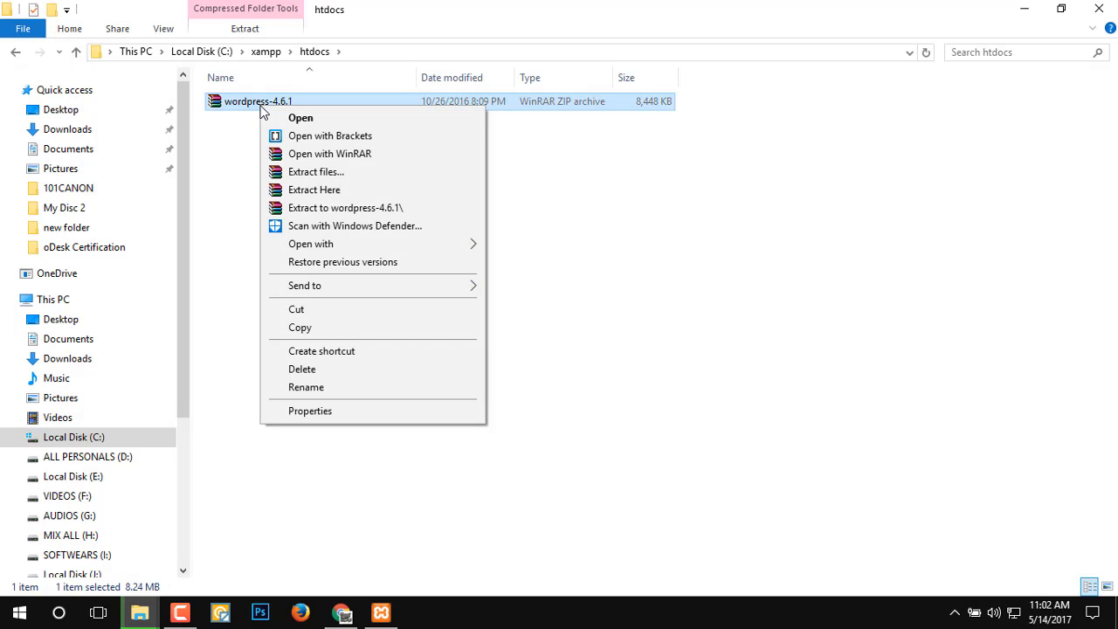
pyautogui.click(347, 194)
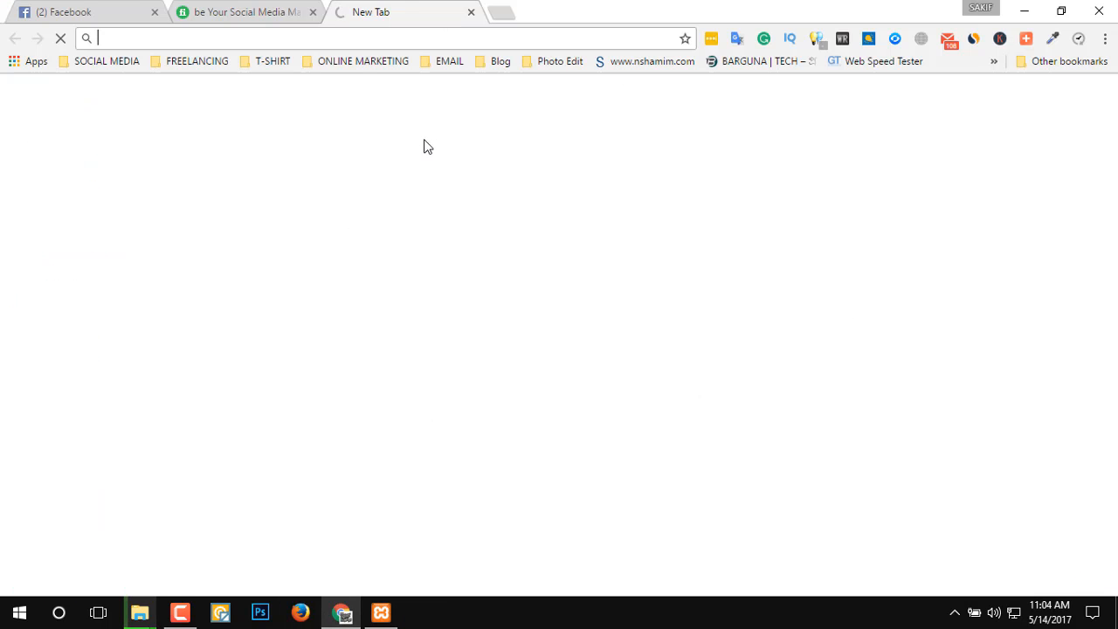
# Switch to Chrome, go to localhost, and open the wordpress folder from the site index.
pyautogui.click(437, 38)
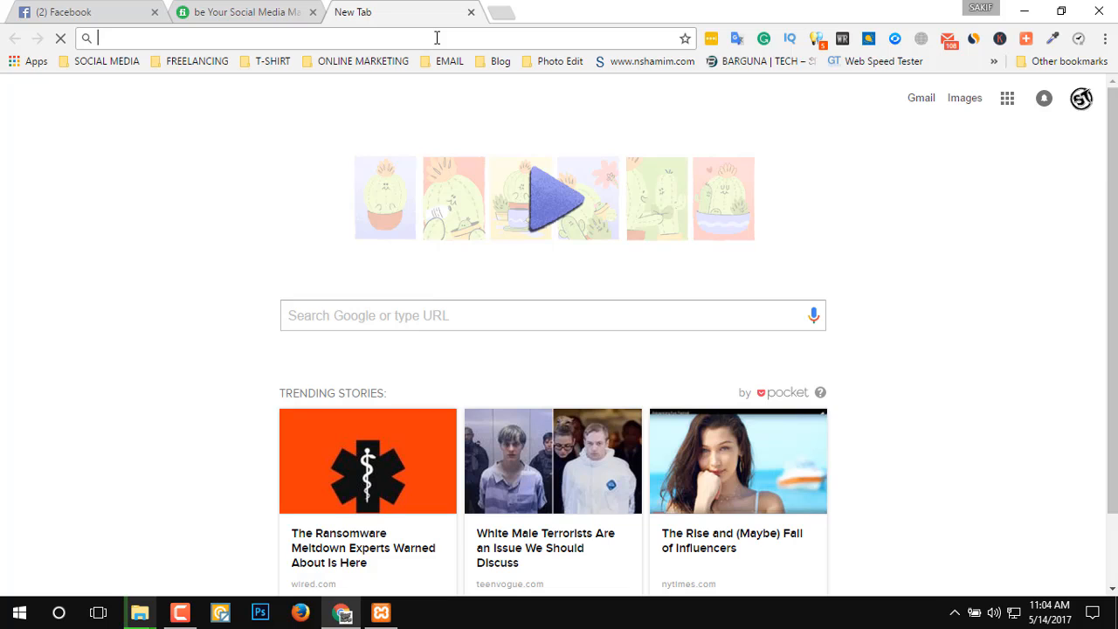
pyautogui.write('loc')
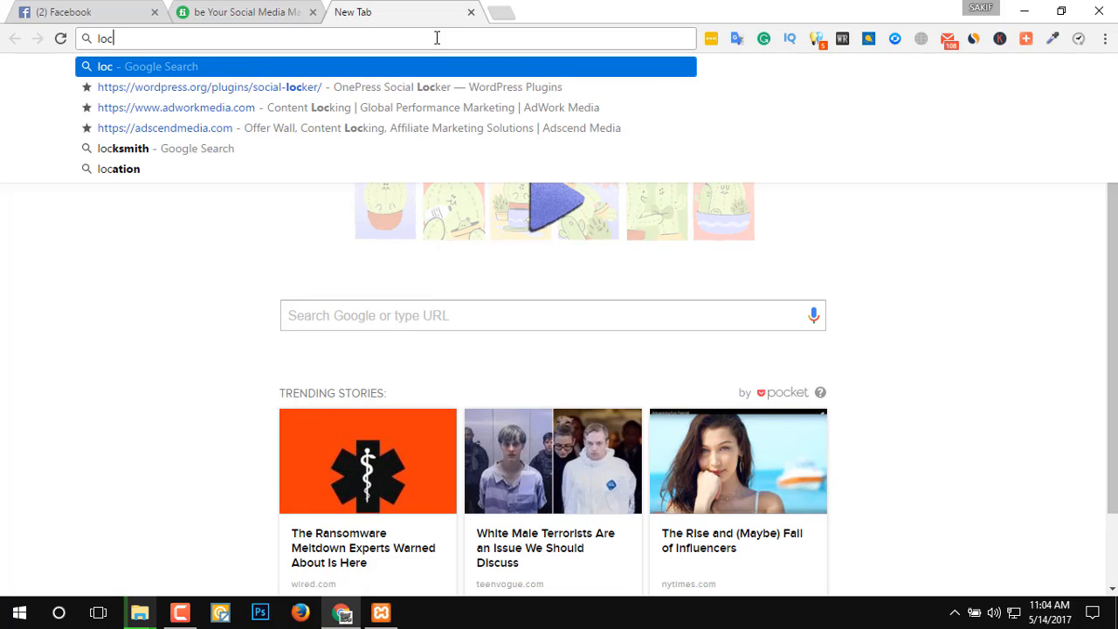
pyautogui.write('al')
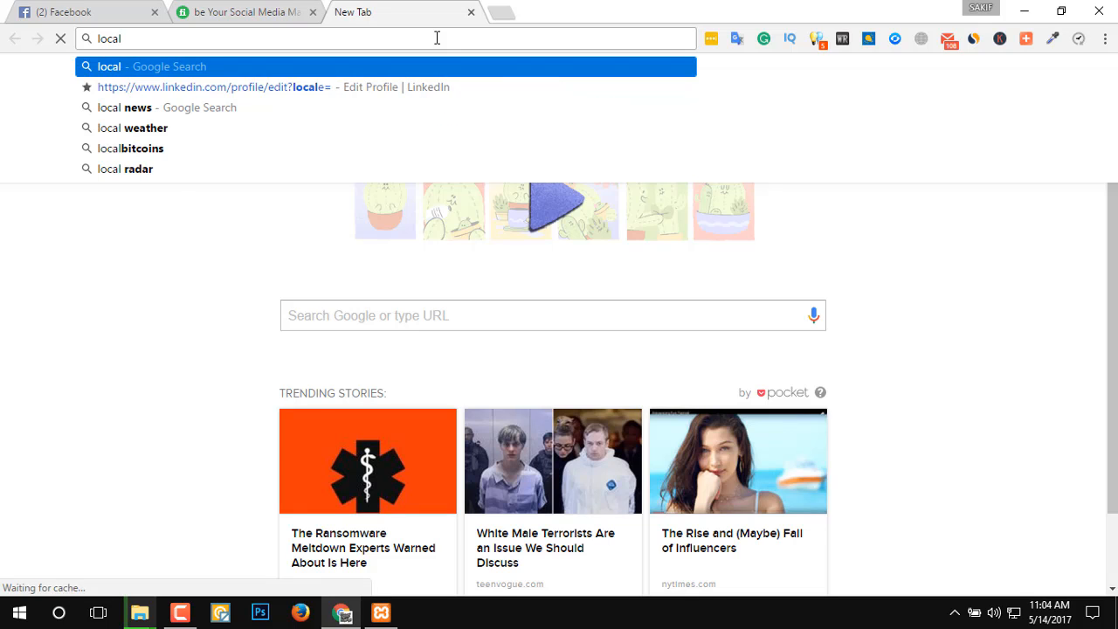
pyautogui.write('host')
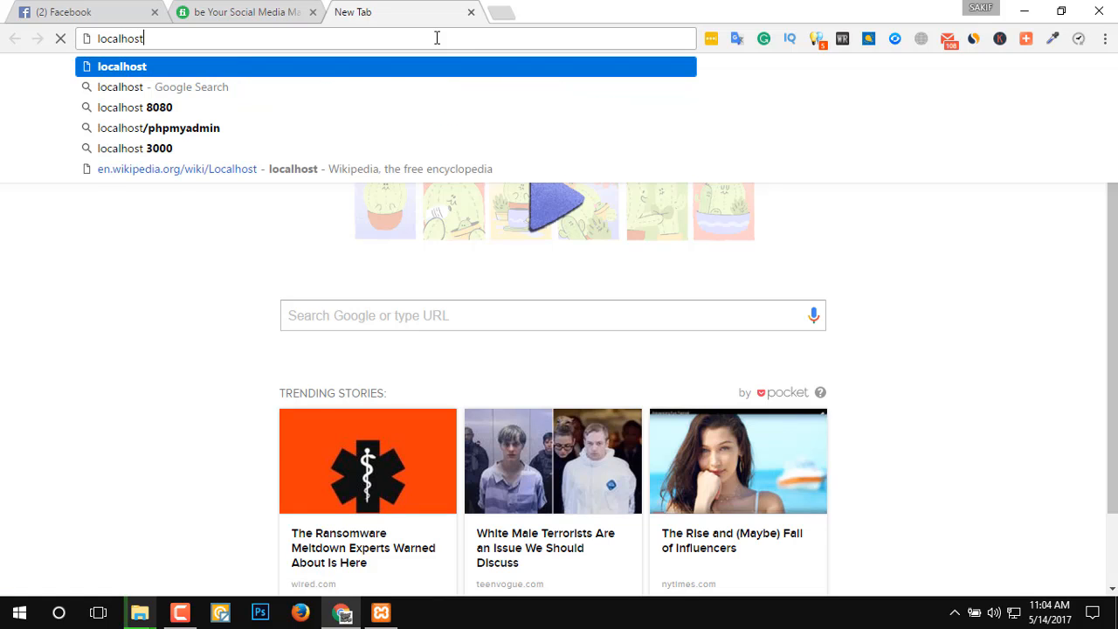
pyautogui.press('Return')
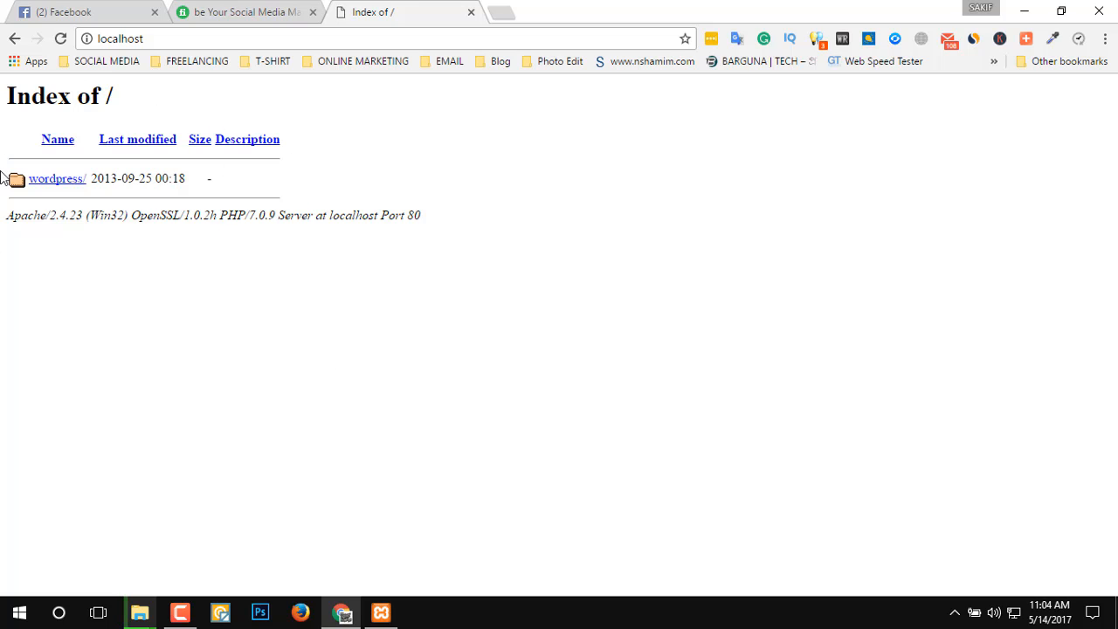
pyautogui.click(63, 182)
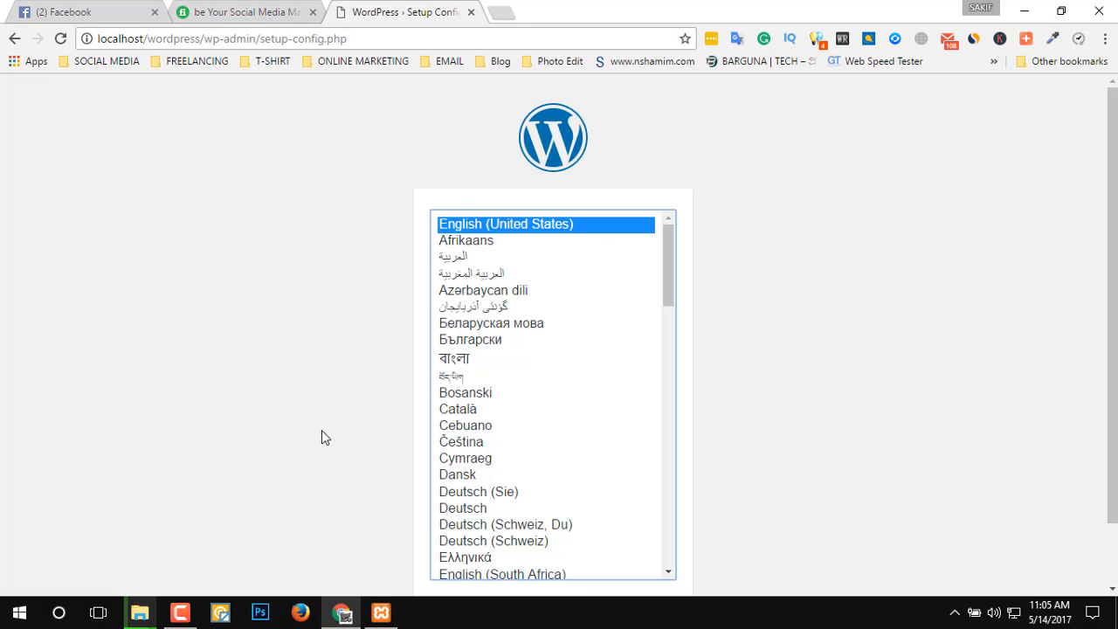
# Accept English (United States) as the WordPress setup language and proceed past the database requirements to the connection details form.
pyautogui.scroll(-1, 319, 437)
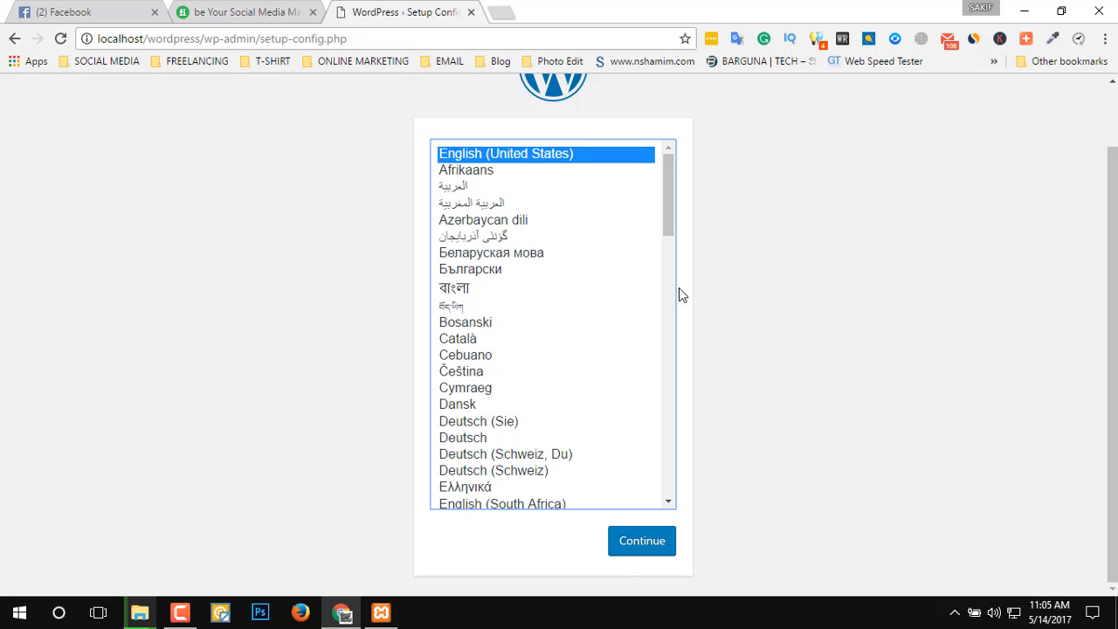
pyautogui.click(625, 551)
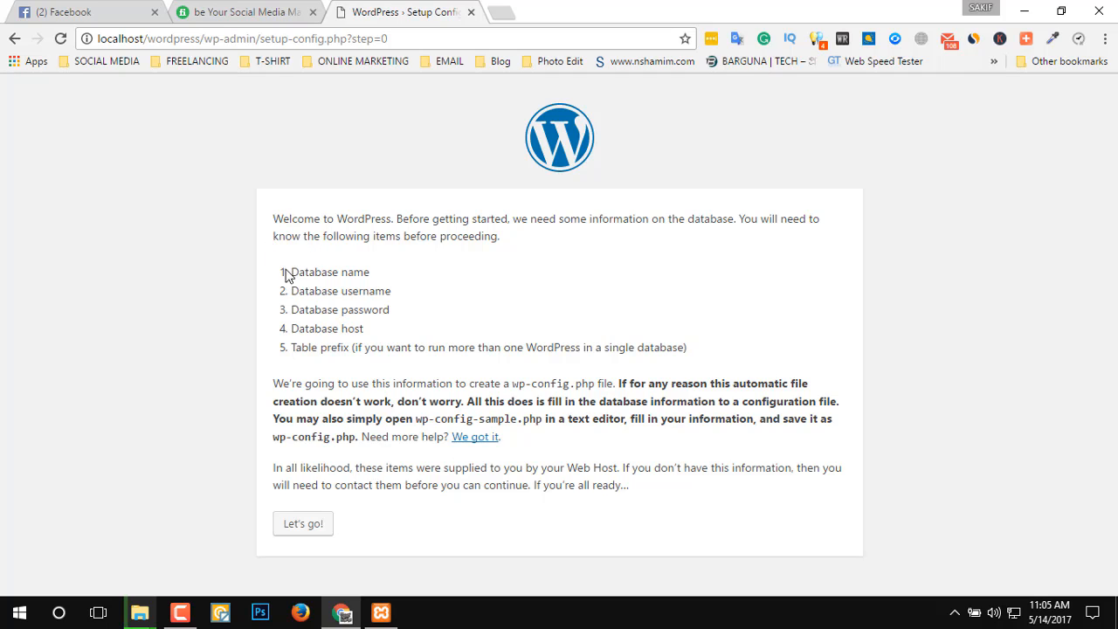
pyautogui.moveTo(291, 272); pyautogui.dragTo(370, 272)
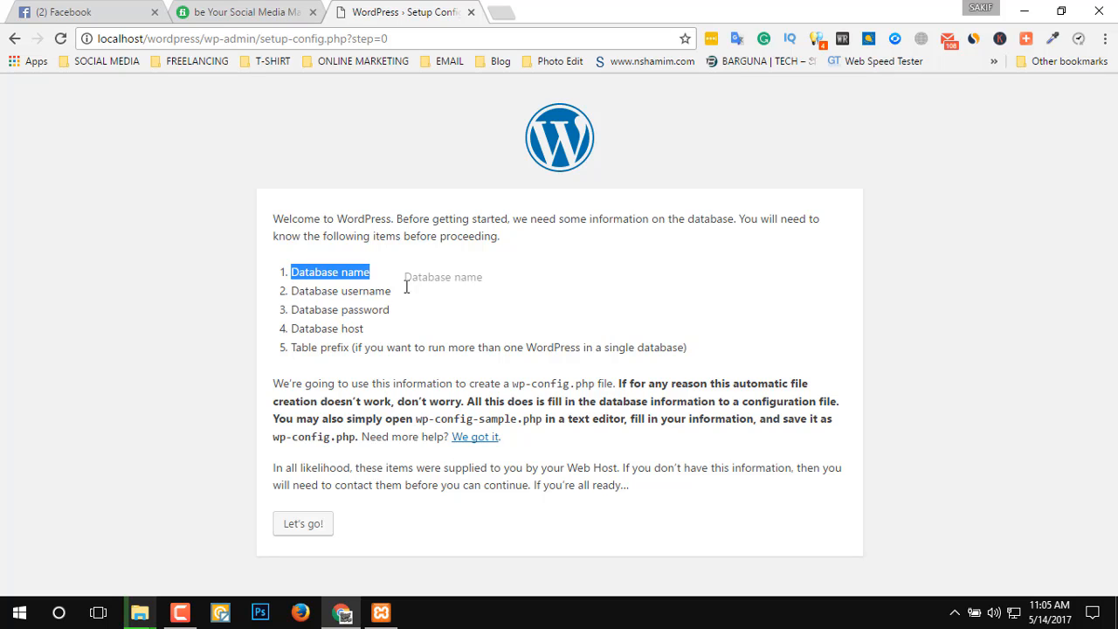
pyautogui.moveTo(316, 311); pyautogui.dragTo(363, 328)
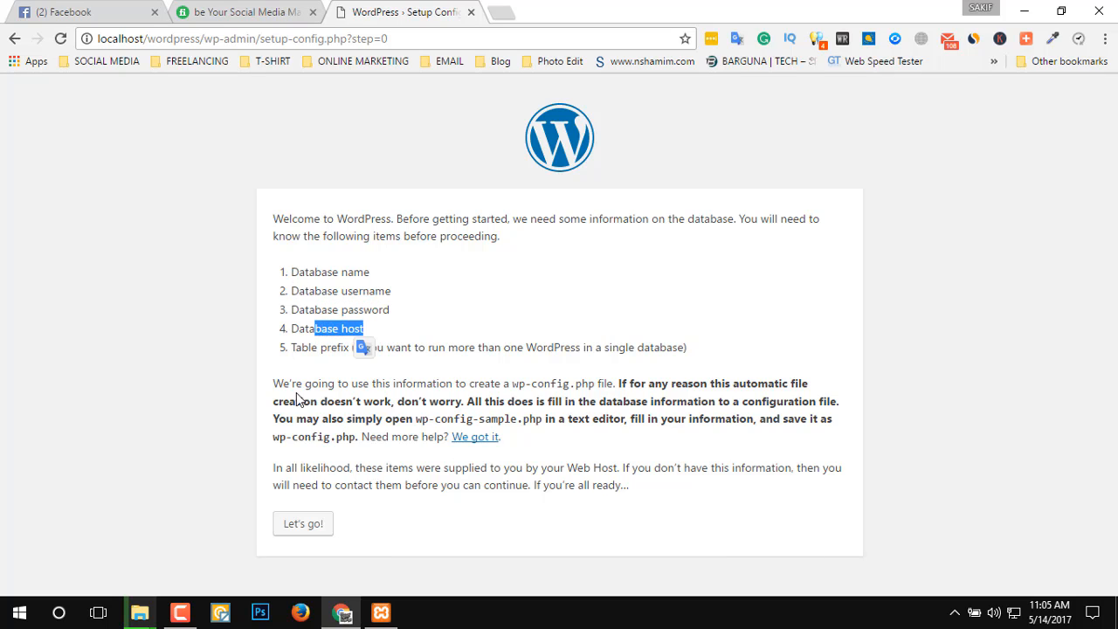
pyautogui.moveTo(305, 350); pyautogui.dragTo(358, 348)
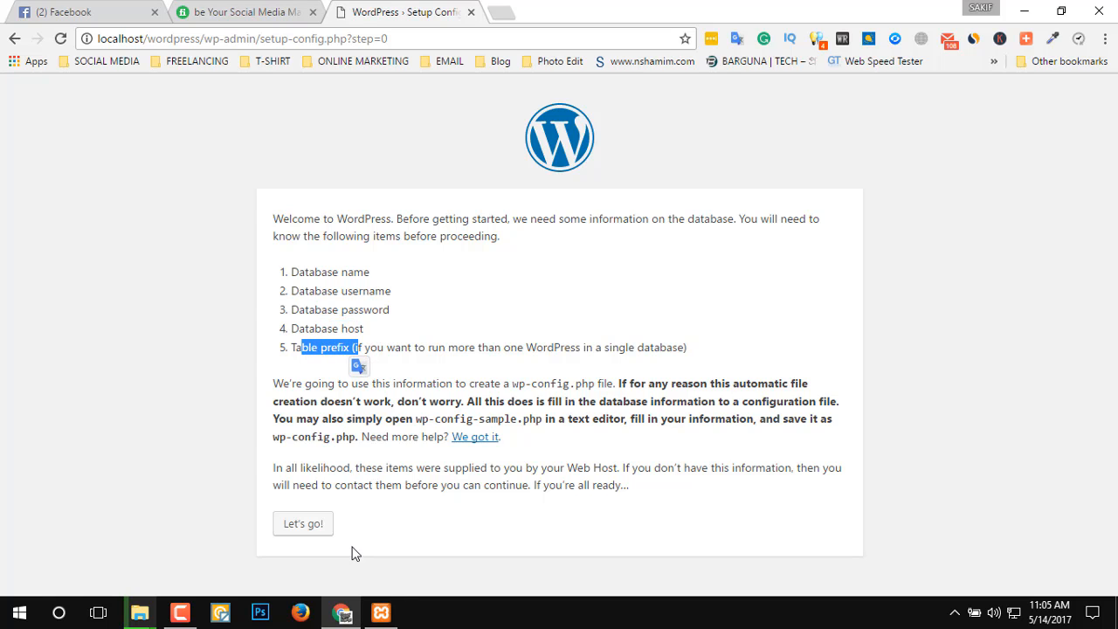
pyautogui.click(321, 533)
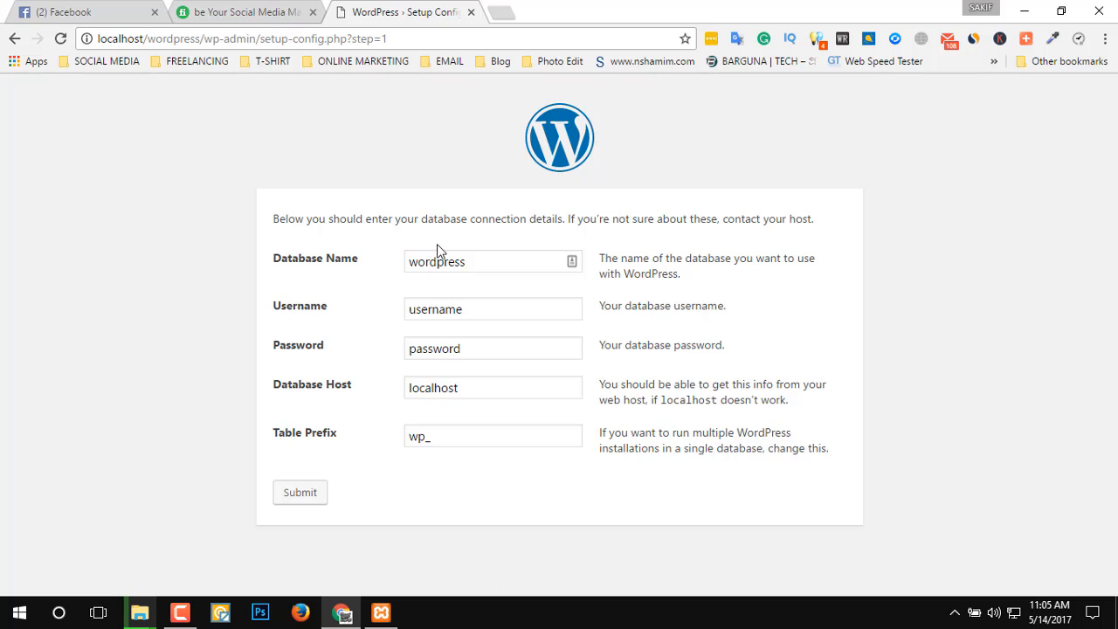
# Try to open localhost/phpmyadmin in a new browser tab.
pyautogui.moveTo(519, 260); pyautogui.dragTo(371, 257)
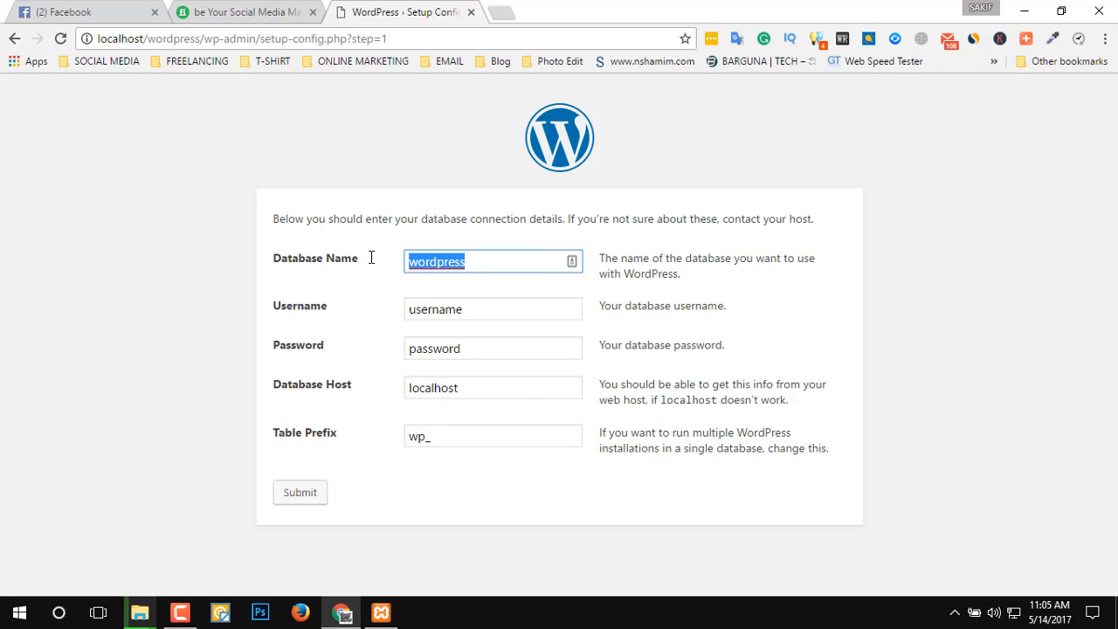
pyautogui.click(501, 12)
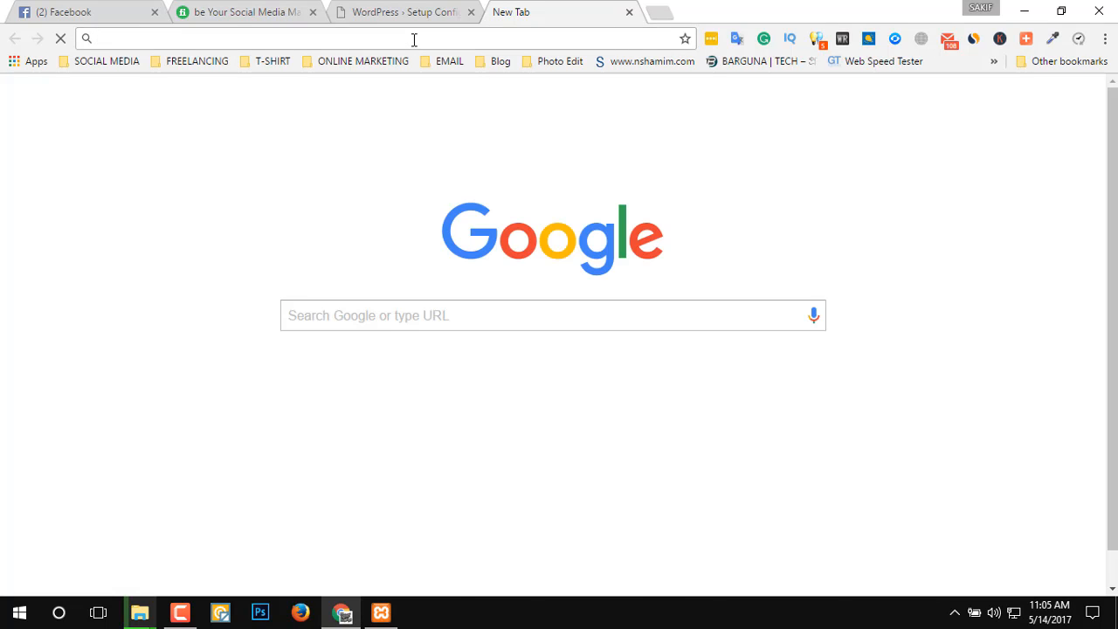
pyautogui.write('lo')
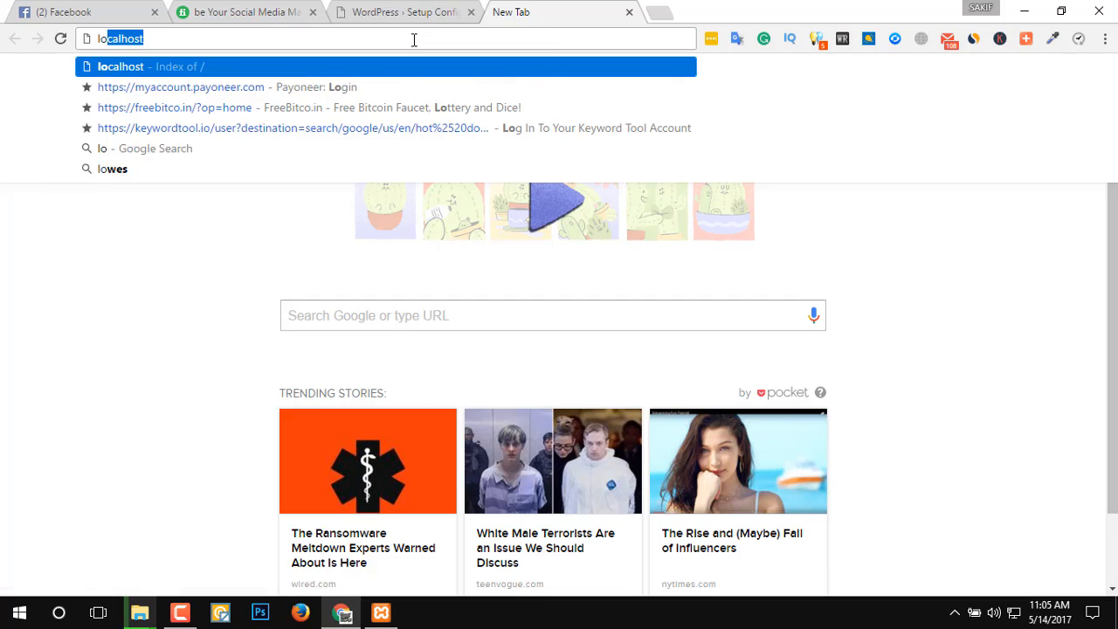
pyautogui.write('calhost')
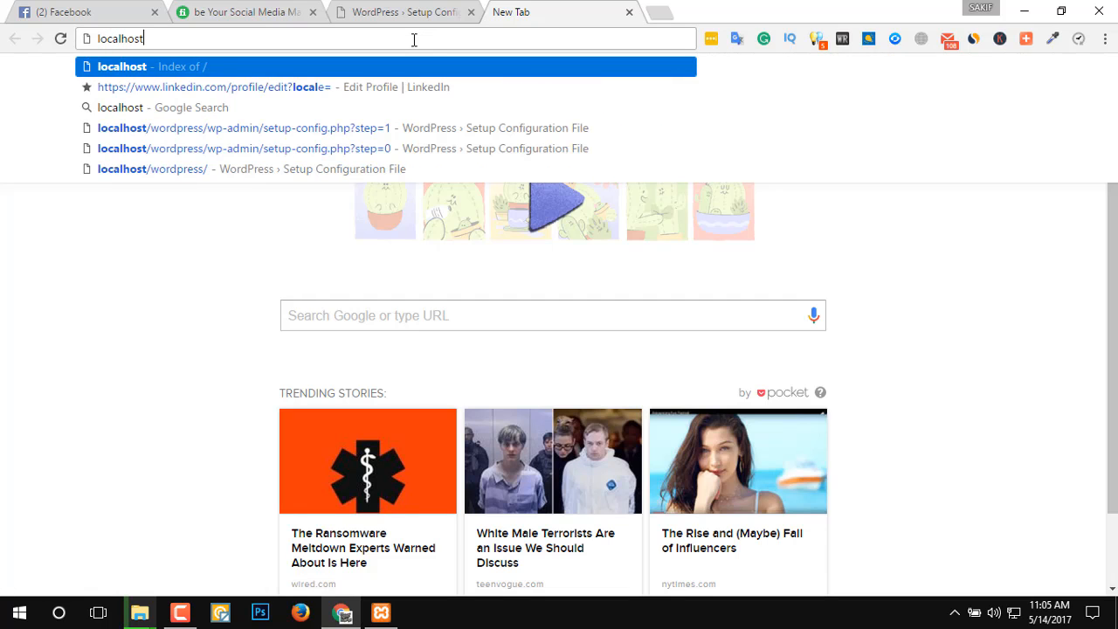
pyautogui.write('/p')
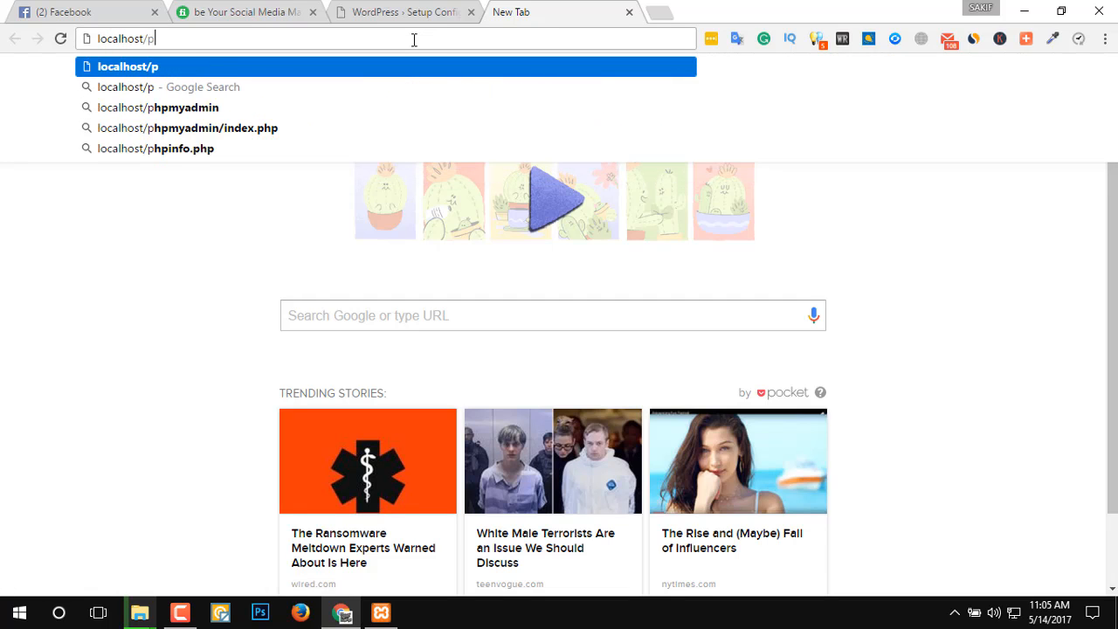
pyautogui.write('hpmya')
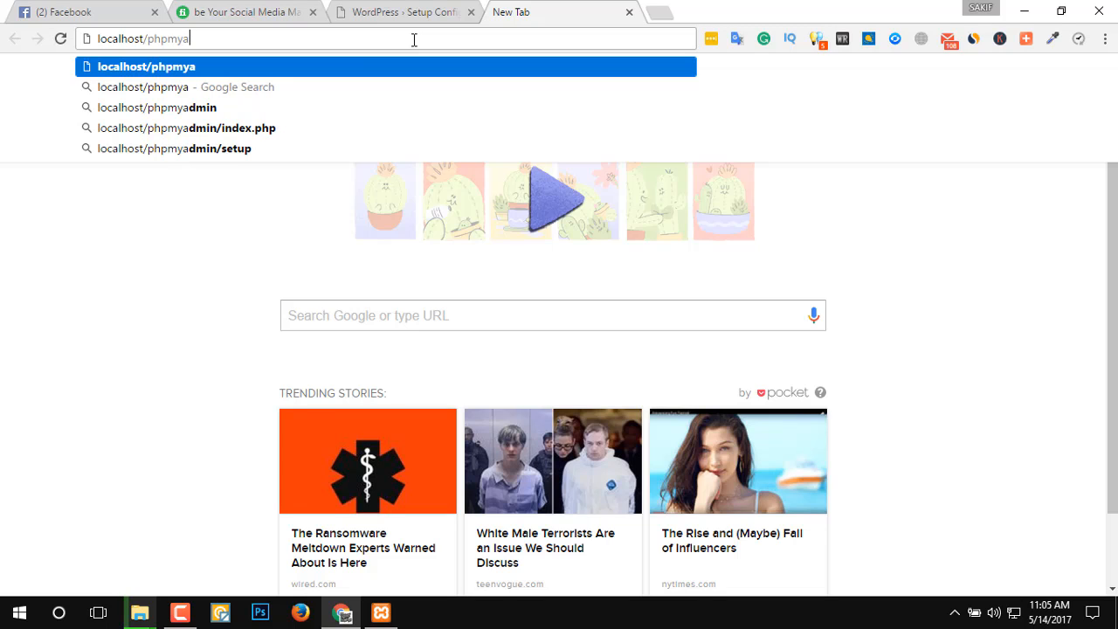
pyautogui.click(232, 108)
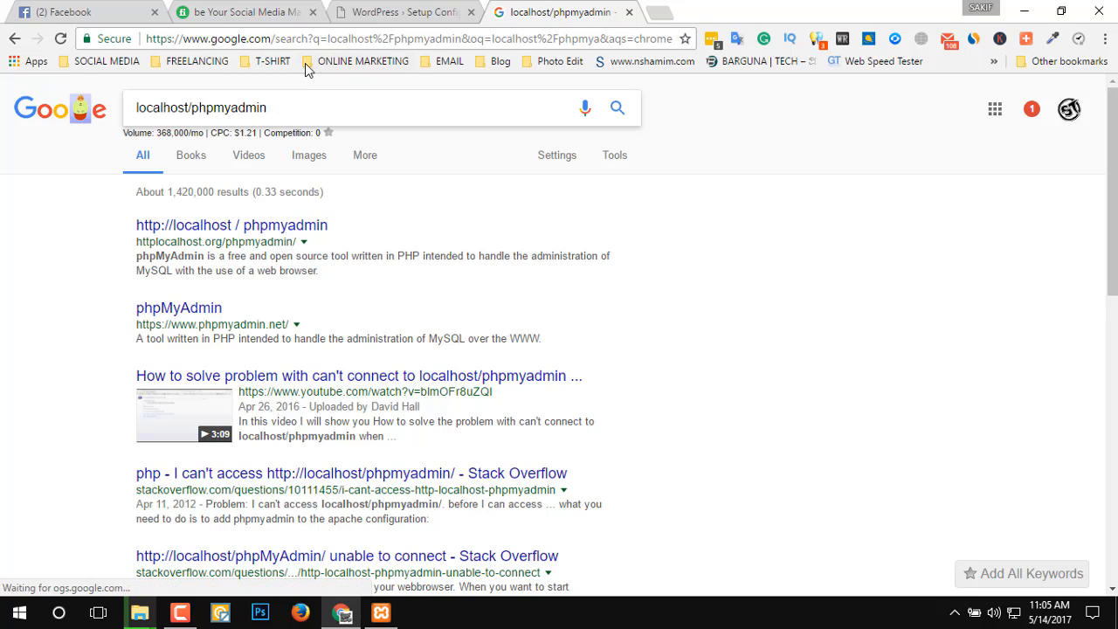
# Retry opening localhost/phpmyadmin in the same browser tab using the suggested address.
pyautogui.click(375, 39)
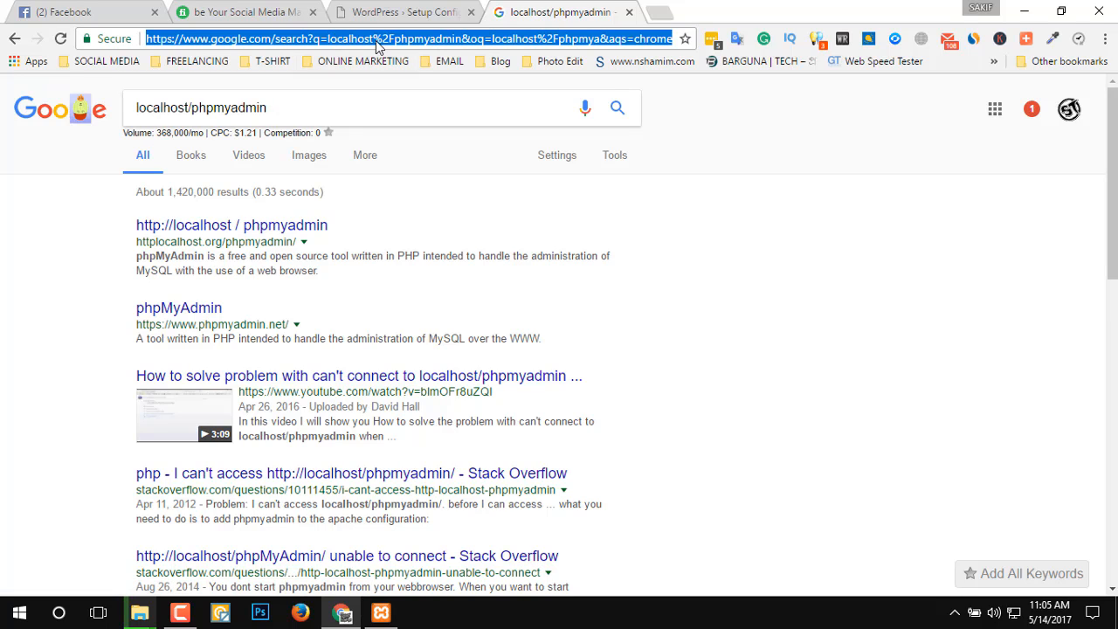
pyautogui.write('local')
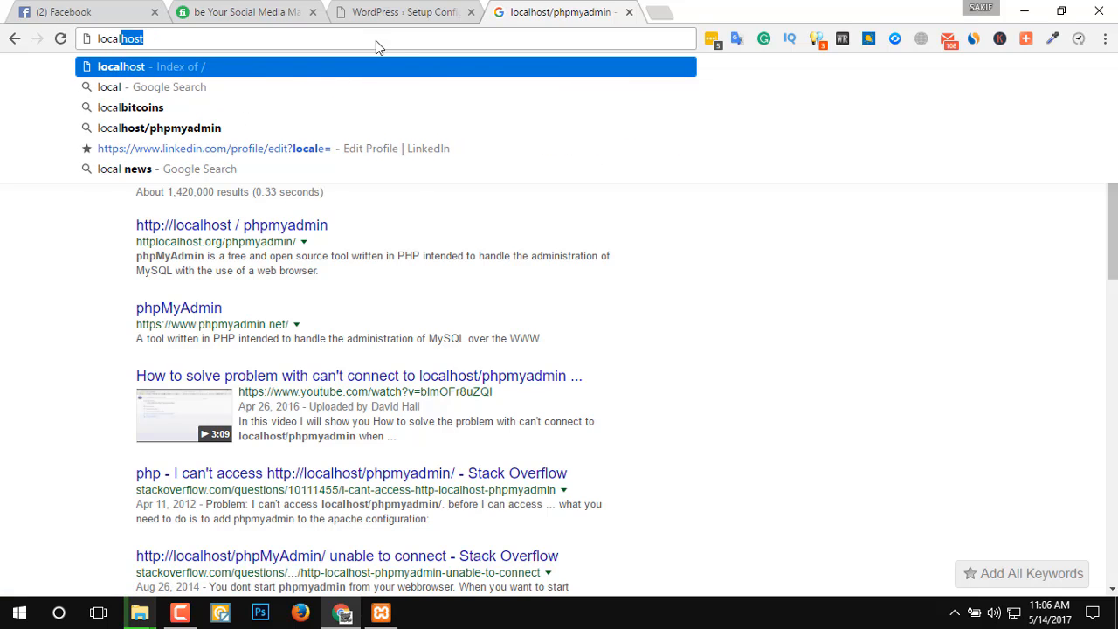
pyautogui.write('host/')
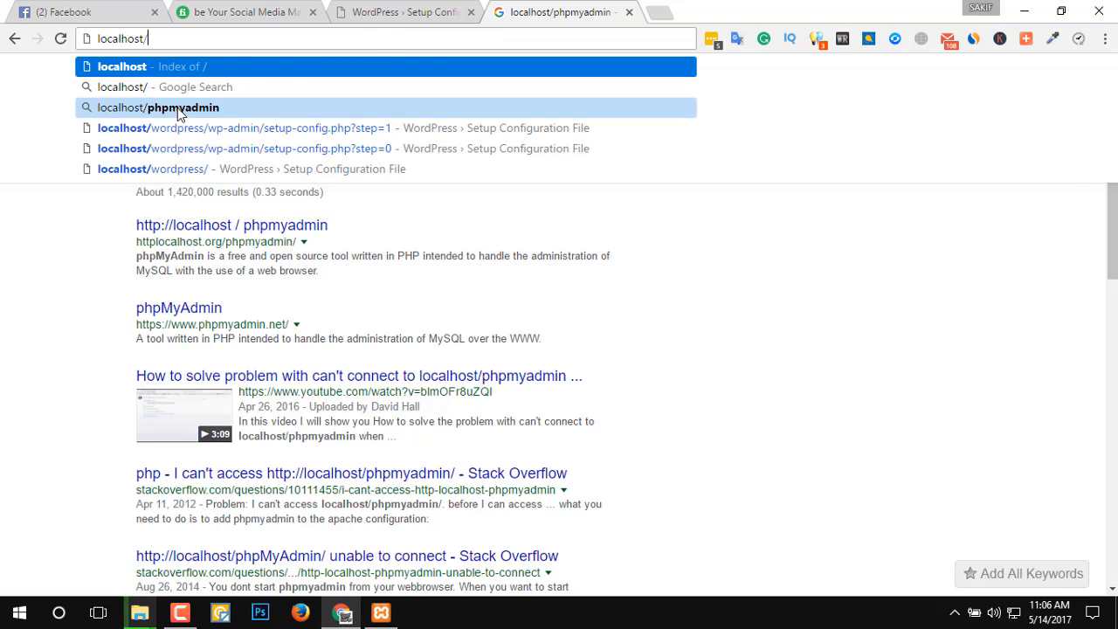
pyautogui.click(437, 108)
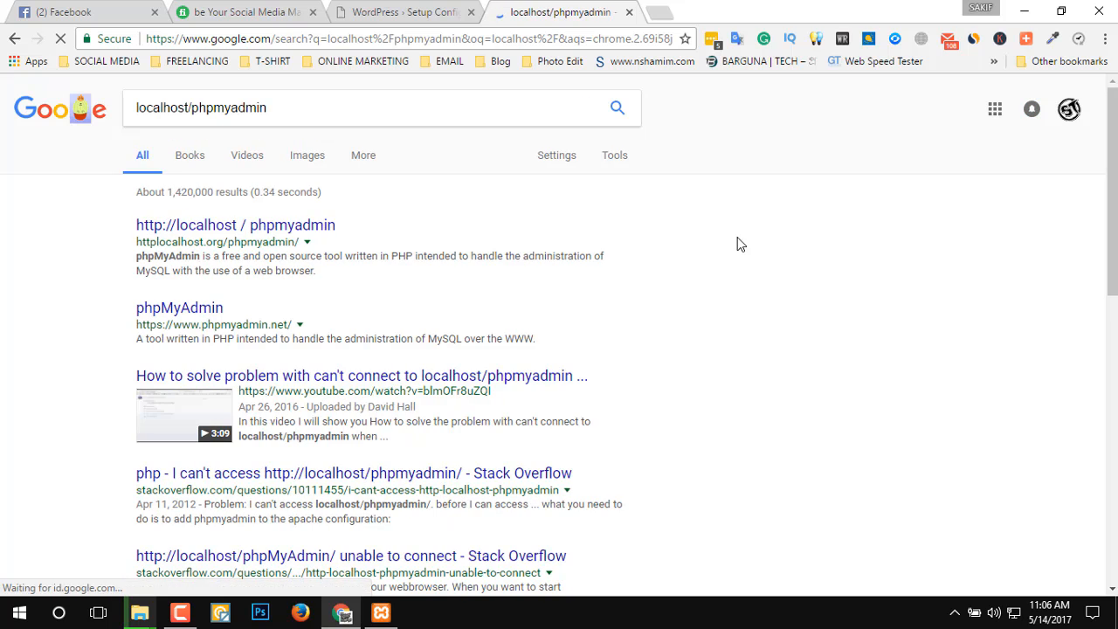
# Switch to the XAMPP Control Panel, open Apache's admin page in Edge, and close that browser window.
pyautogui.click(381, 612)
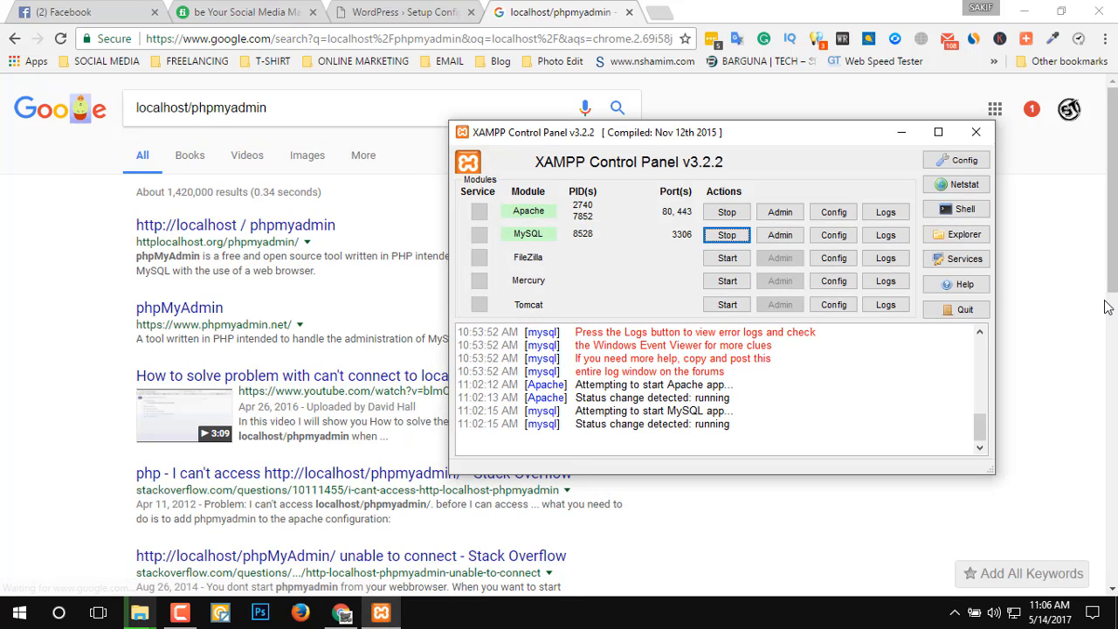
pyautogui.click(780, 213)
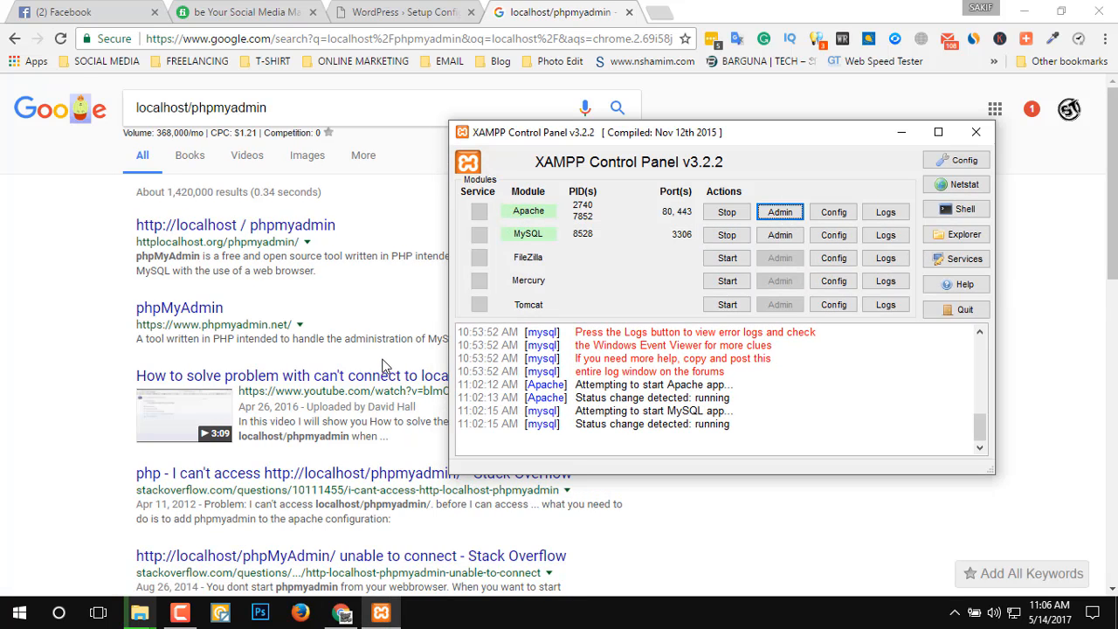
pyautogui.click(789, 219)
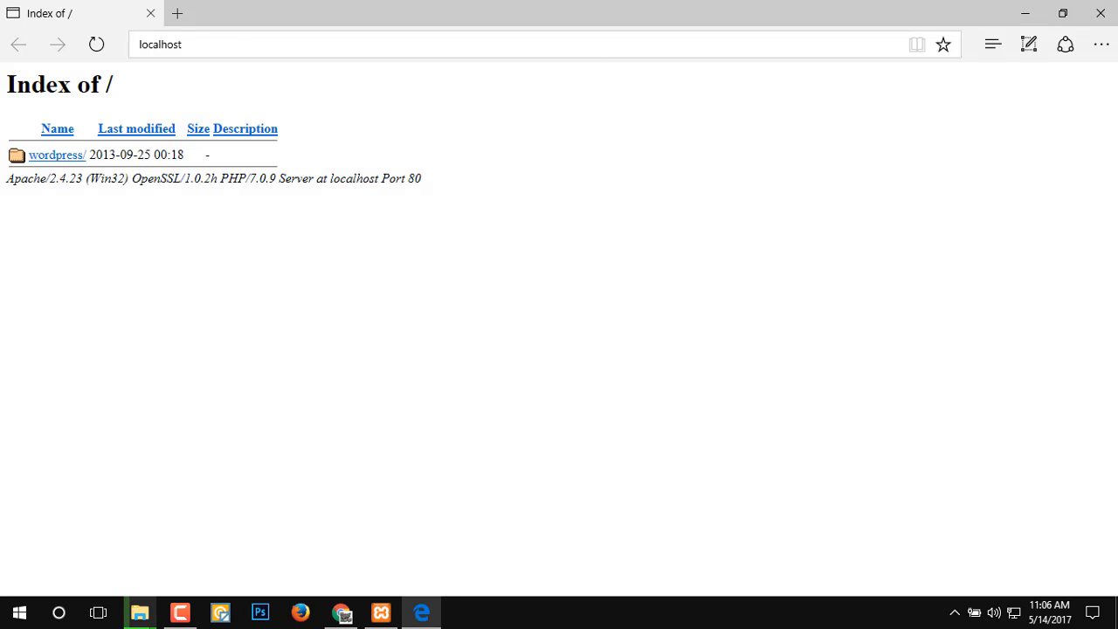
pyautogui.click(381, 613)
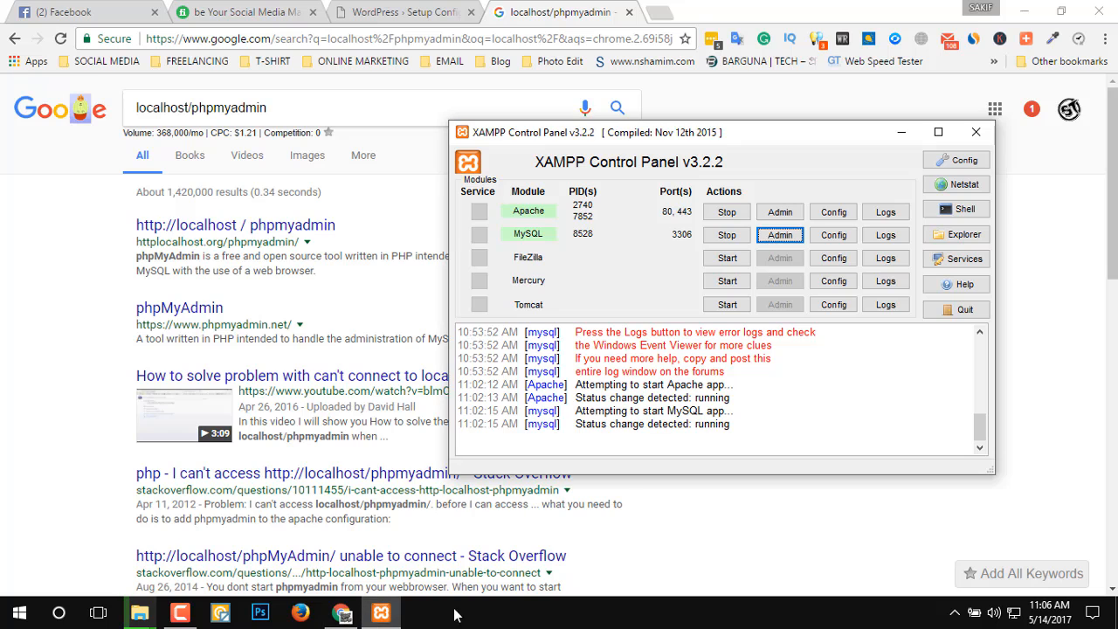
pyautogui.click(789, 214)
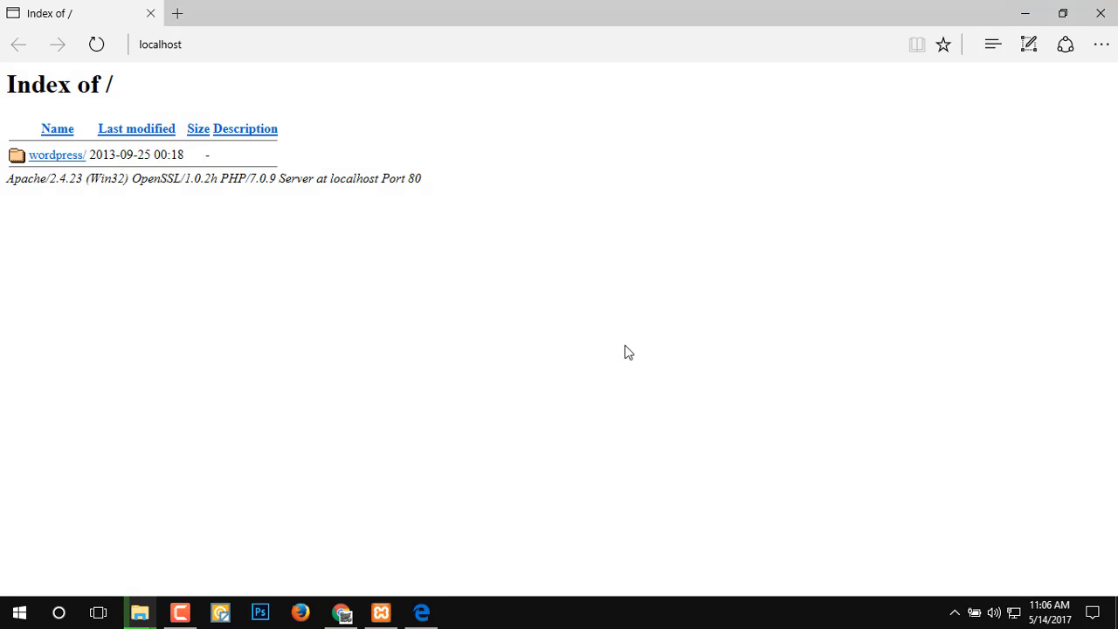
pyautogui.click(1103, 19)
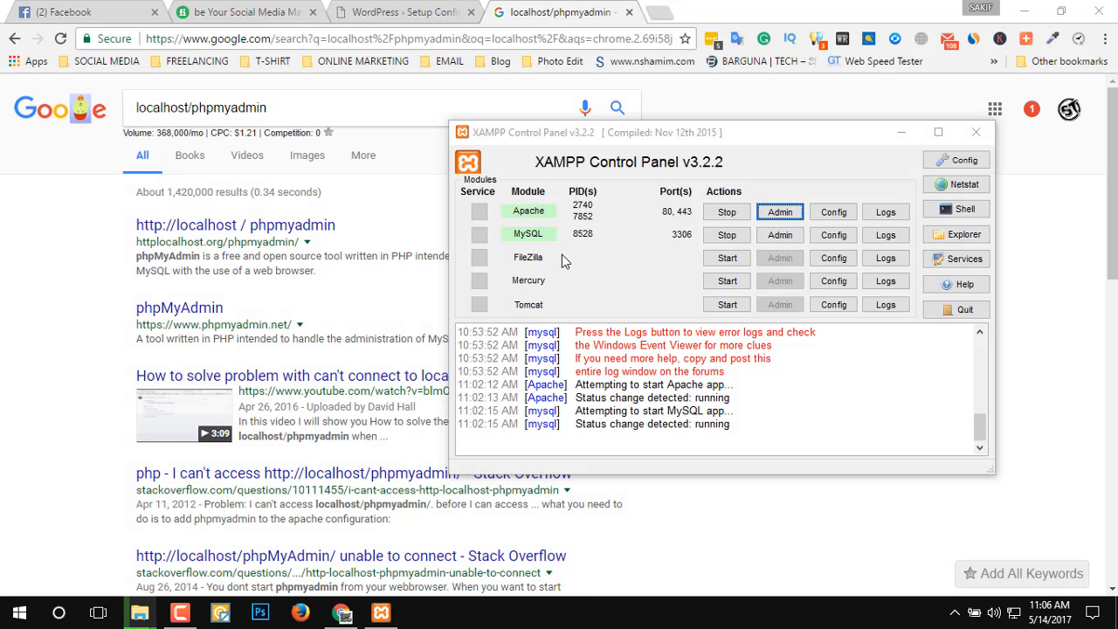
# Open MySQL's admin page from XAMPP, then switch to Chrome and load its address, localhost/phpmyadmin/, there.
pyautogui.click(781, 234)
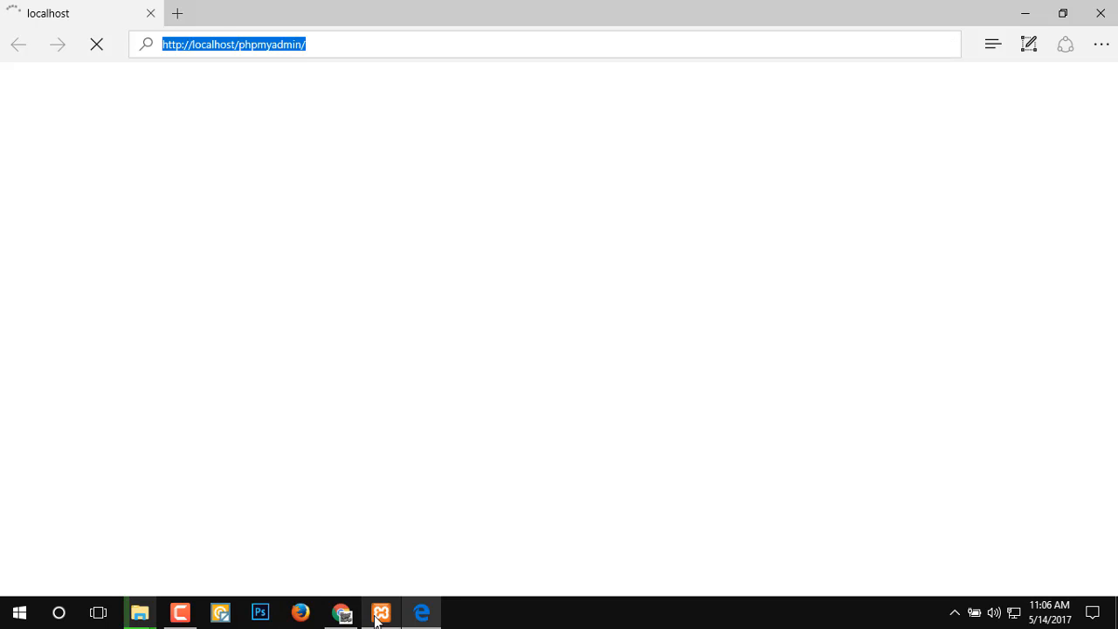
pyautogui.click(349, 618)
pyautogui.click(314, 40)
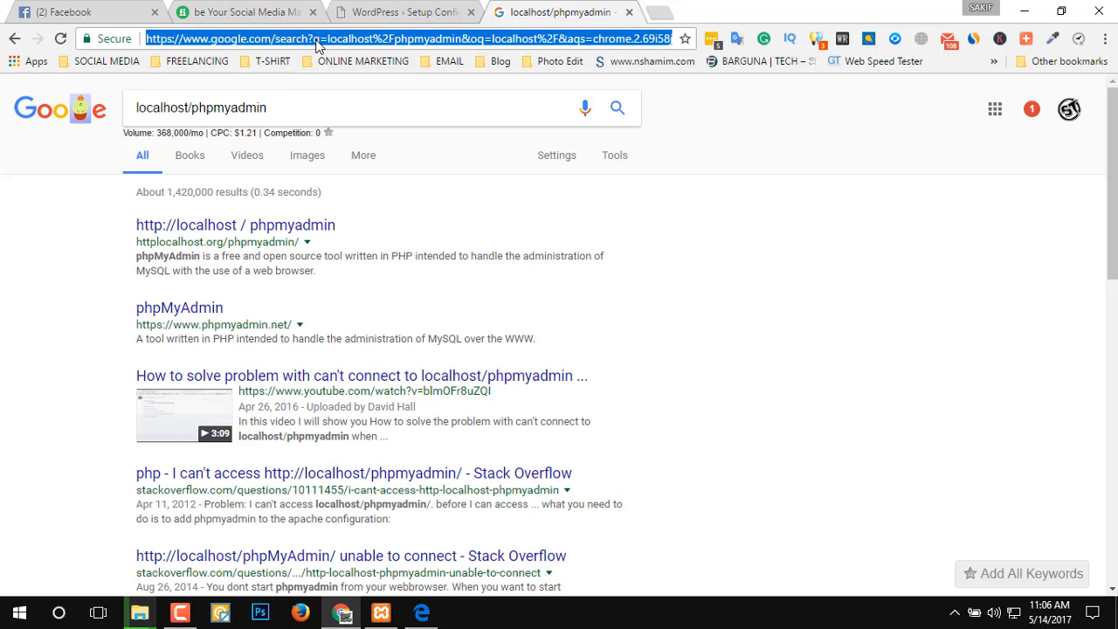
pyautogui.write('http://localhost/phpmyadmin/')
pyautogui.press('Return')
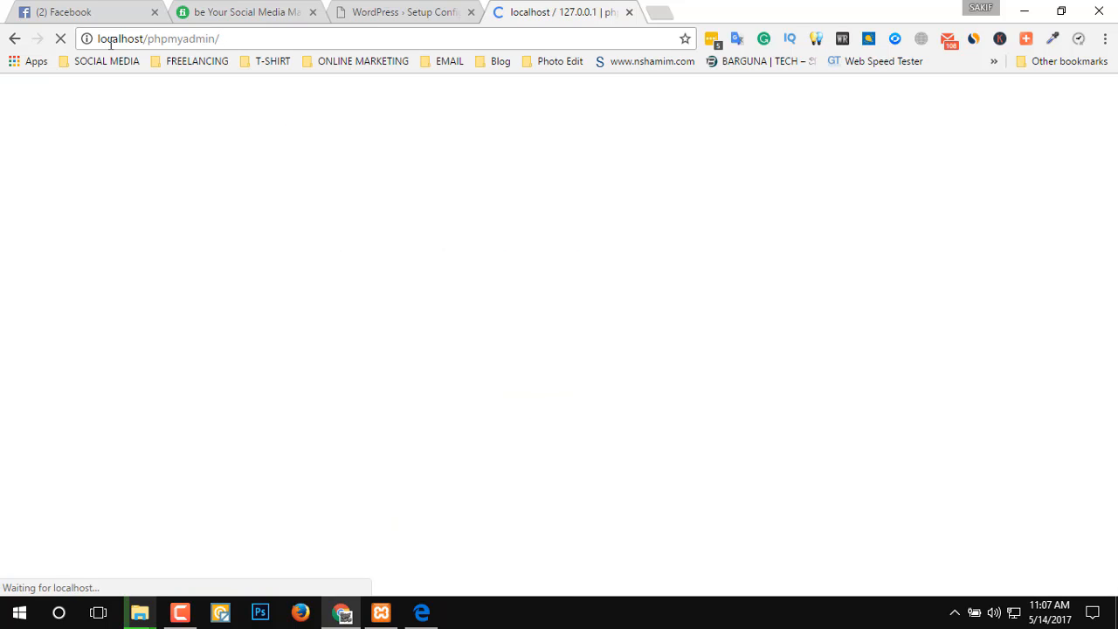
pyautogui.moveTo(217, 38); pyautogui.dragTo(72, 37)
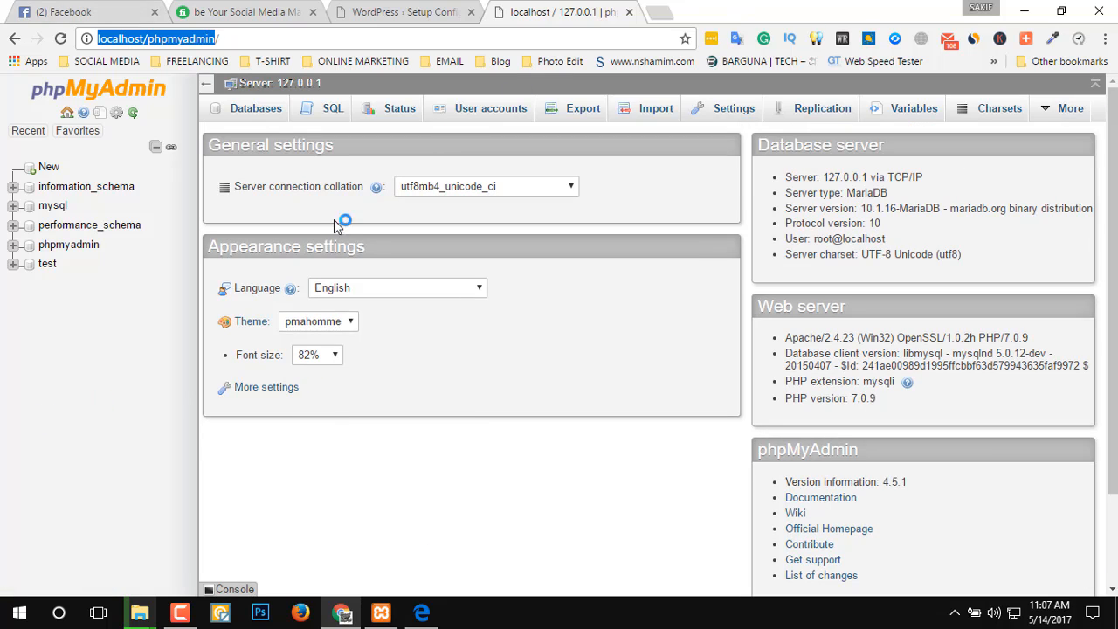
# Create a new database named blog in phpMyAdmin and open its structure page.
pyautogui.click(50, 171)
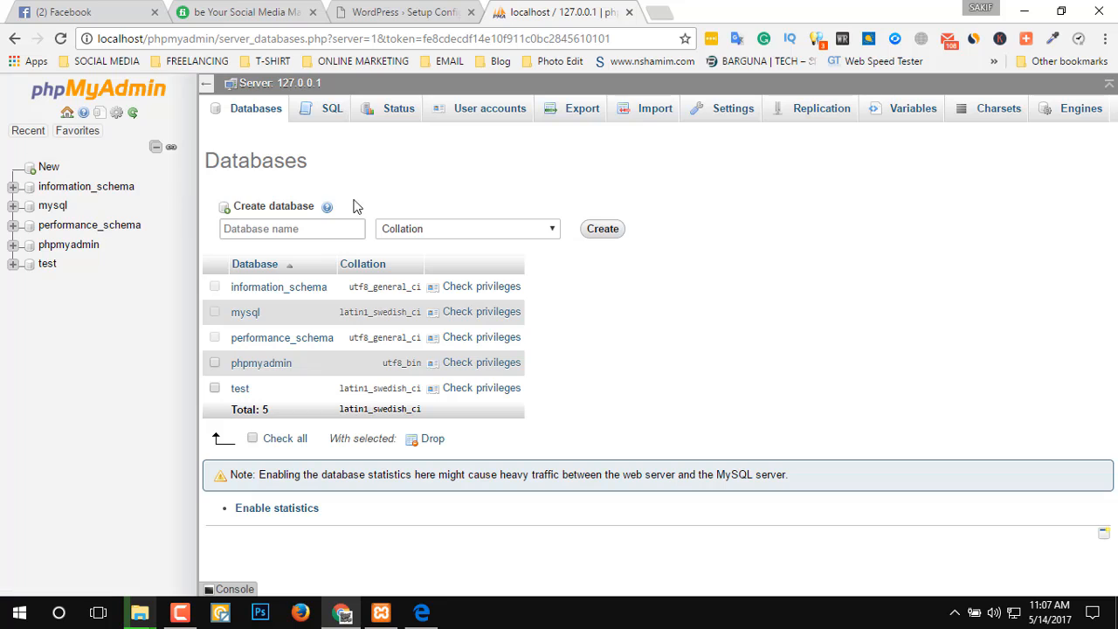
pyautogui.click(286, 228)
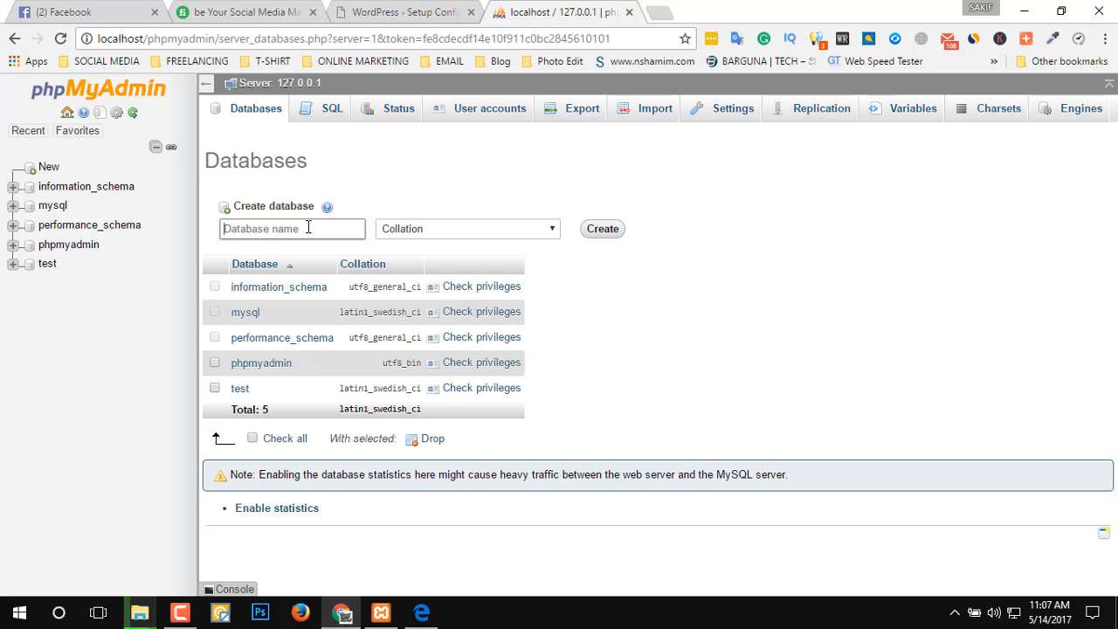
pyautogui.write('blog')
pyautogui.click(599, 231)
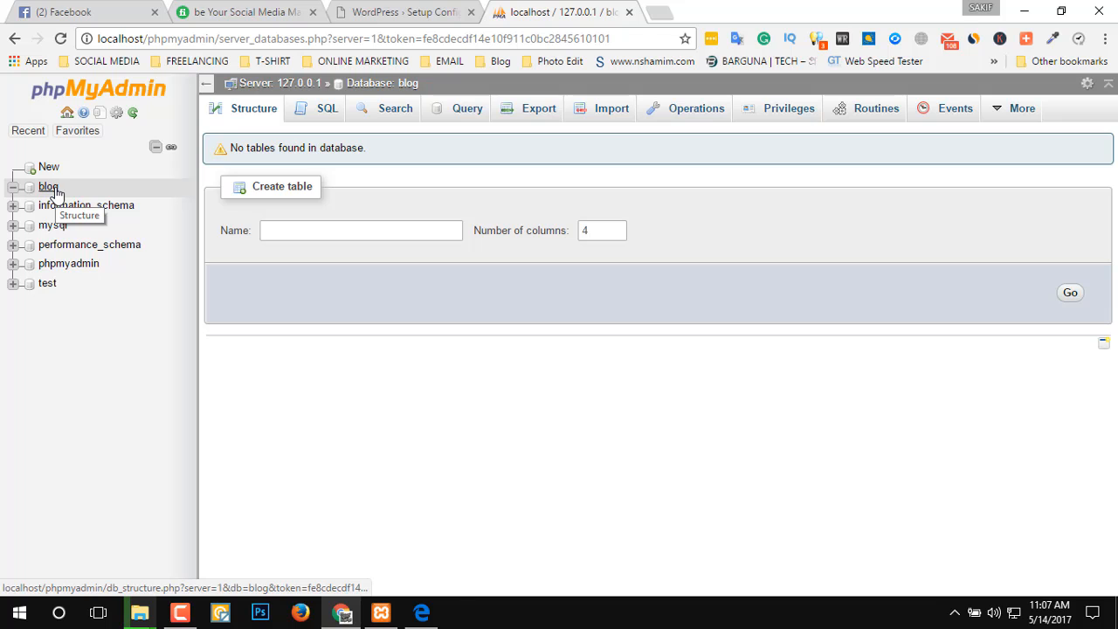
pyautogui.click(51, 188)
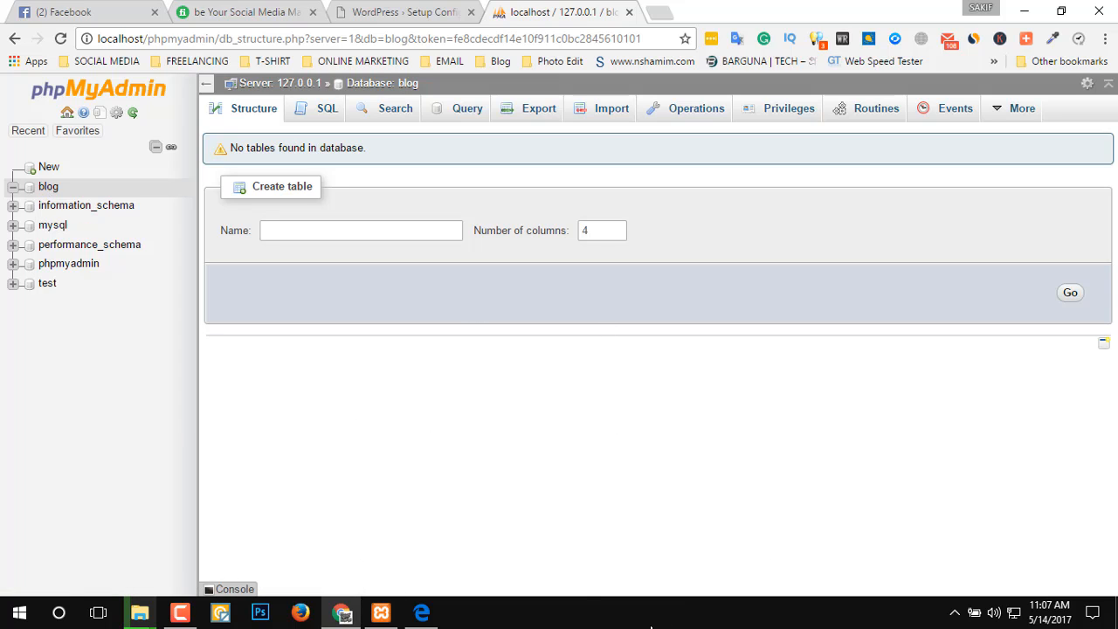
# Return to the WordPress setup form and set the database name to blog.
pyautogui.click(398, 11)
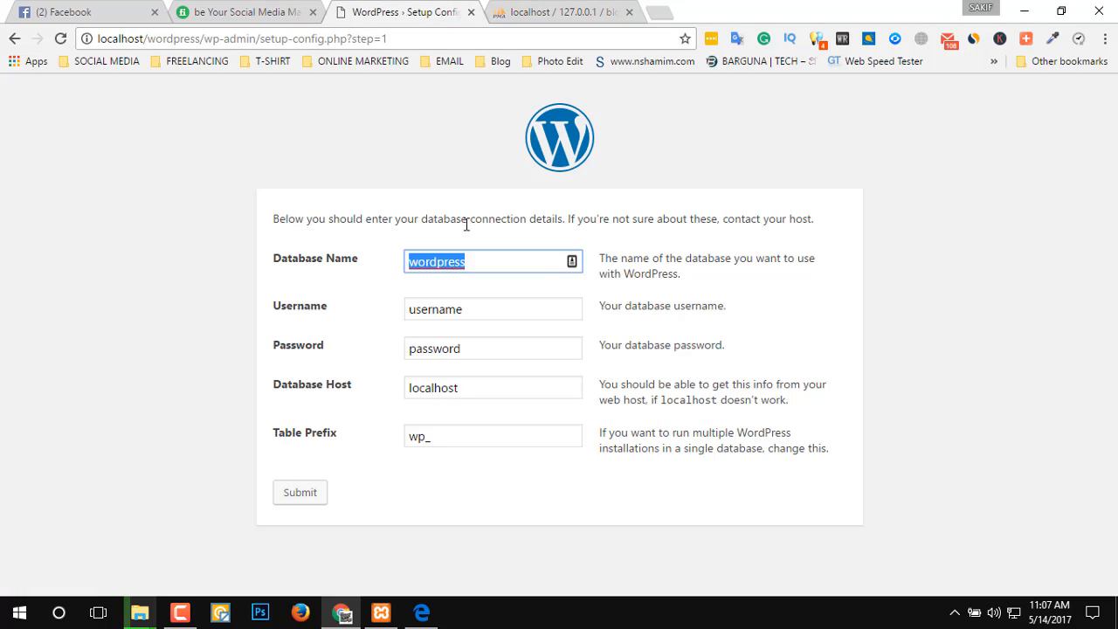
pyautogui.click(504, 267)
pyautogui.doubleClick(477, 256)
pyautogui.write('blog')
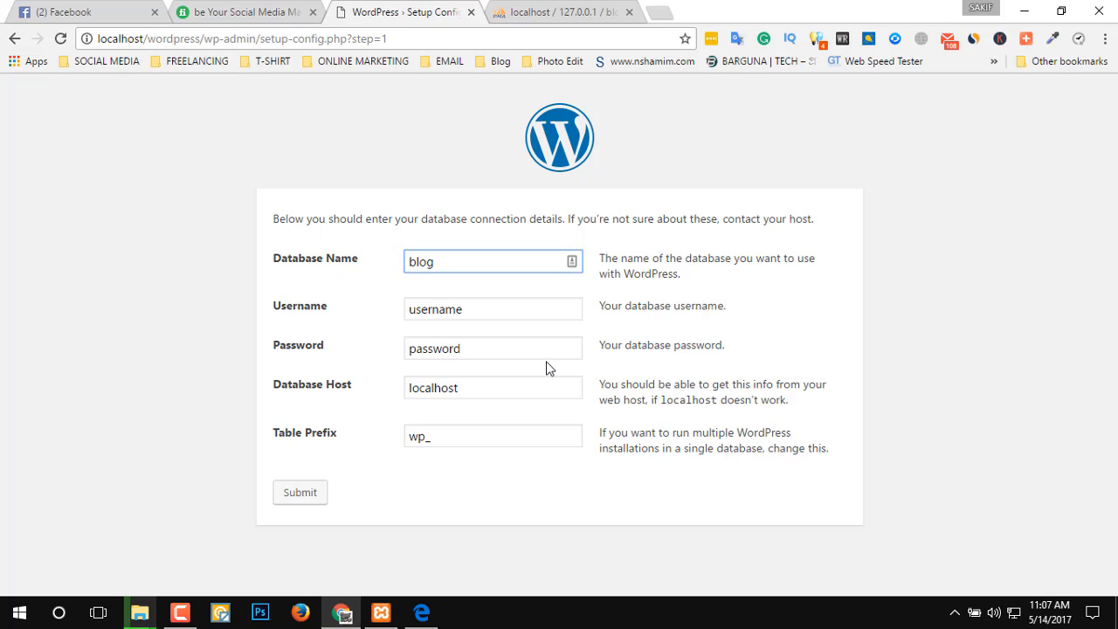
# Set the database username to root in the WordPress connection details.
pyautogui.click(477, 310)
pyautogui.moveTo(477, 310); pyautogui.dragTo(3, 255)
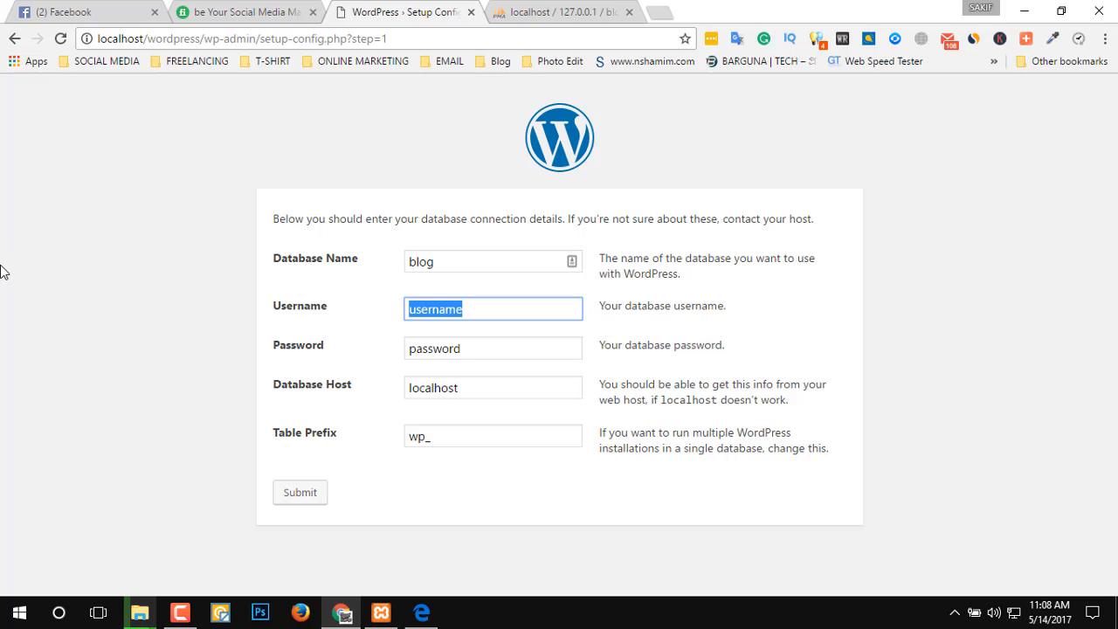
pyautogui.write('a')
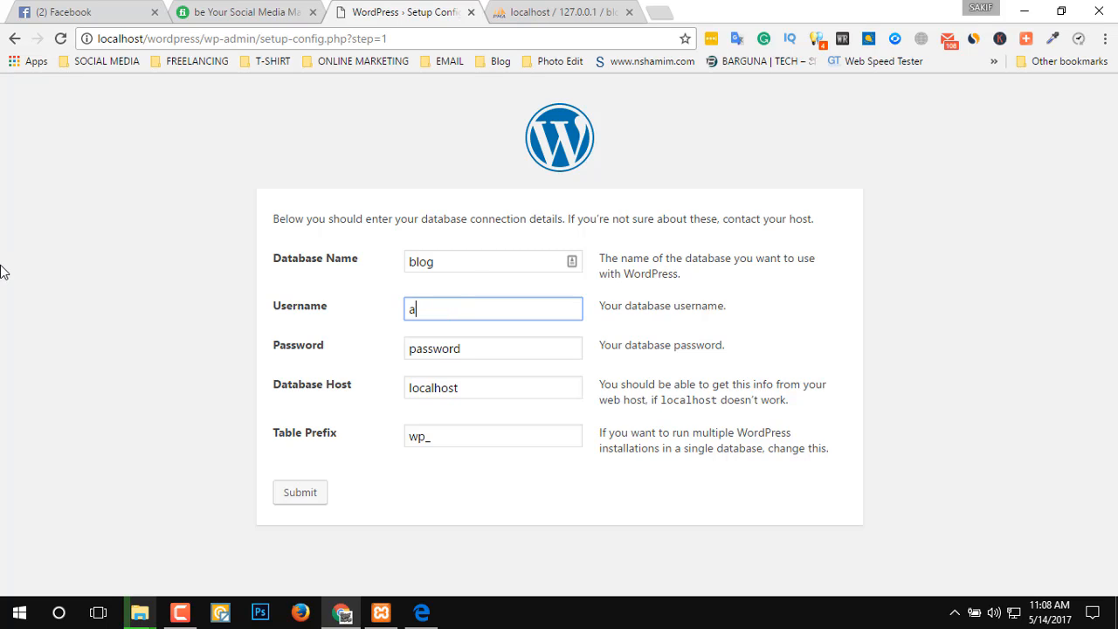
pyautogui.press('BackSpace')
pyautogui.write('roo')
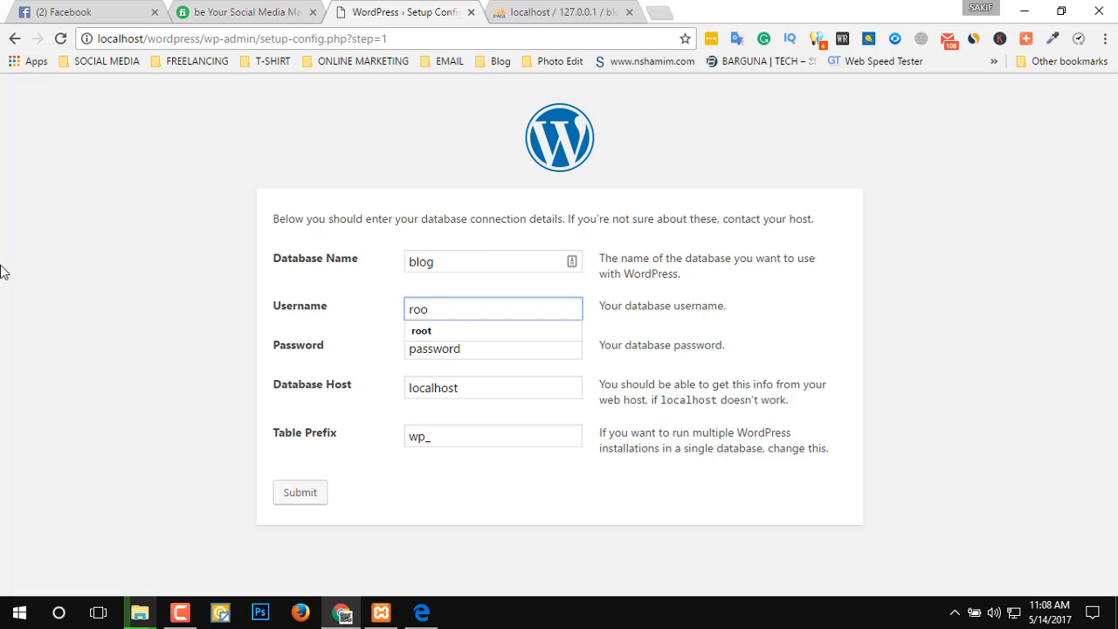
pyautogui.write('t')
pyautogui.click(444, 327)
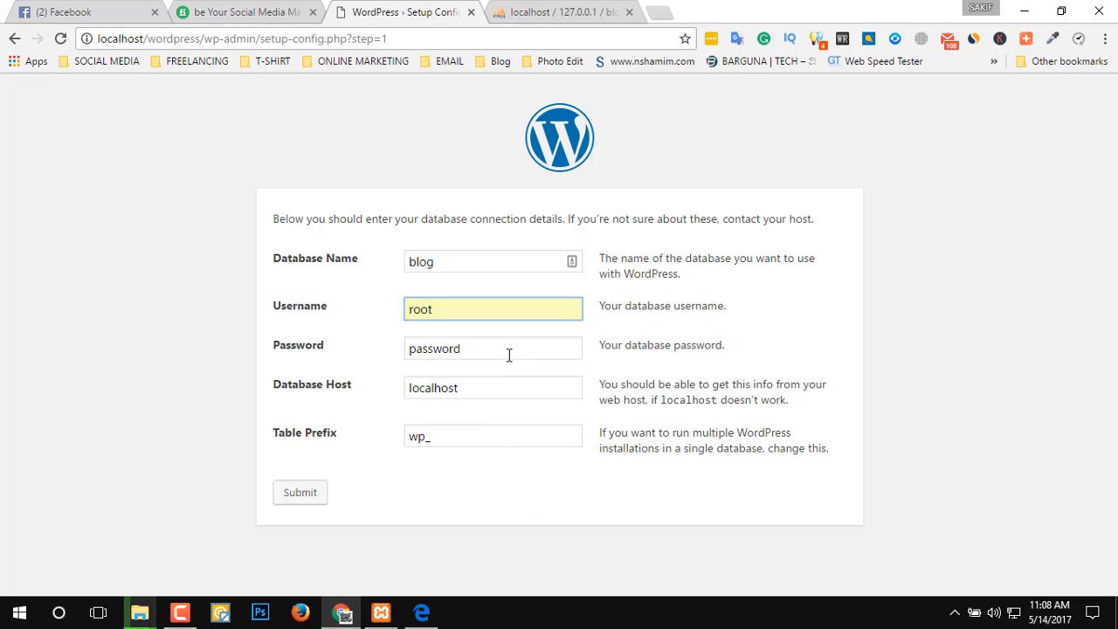
# Submit the connection details with an empty database password and run the WordPress install.
pyautogui.moveTo(530, 349); pyautogui.dragTo(313, 360)
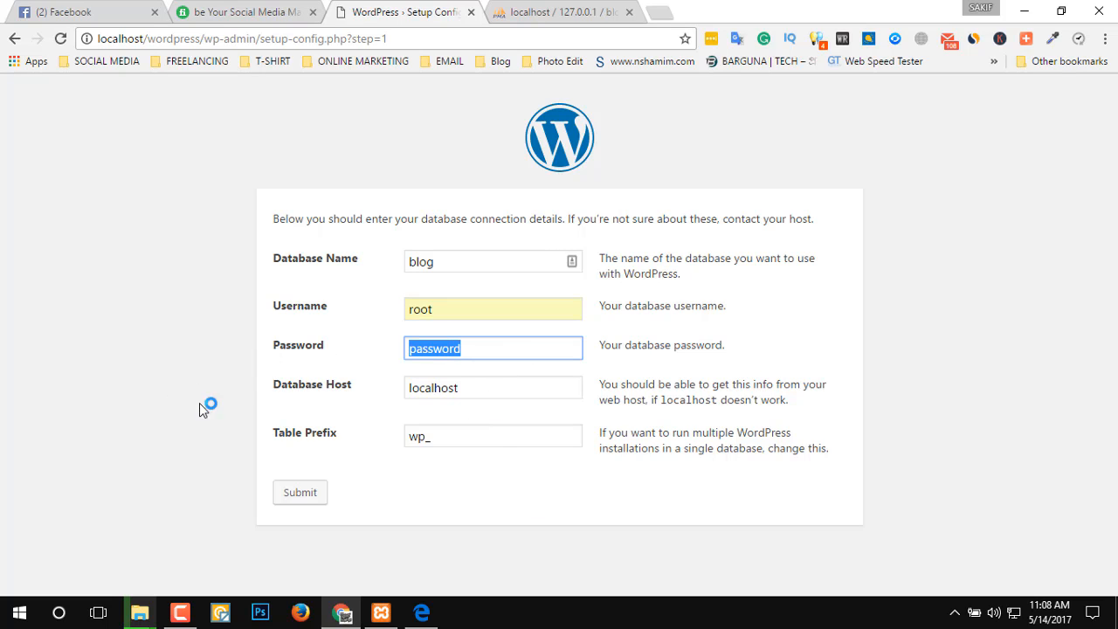
pyautogui.moveTo(498, 351); pyautogui.dragTo(359, 362)
pyautogui.press('BackSpace')
pyautogui.click(313, 502)
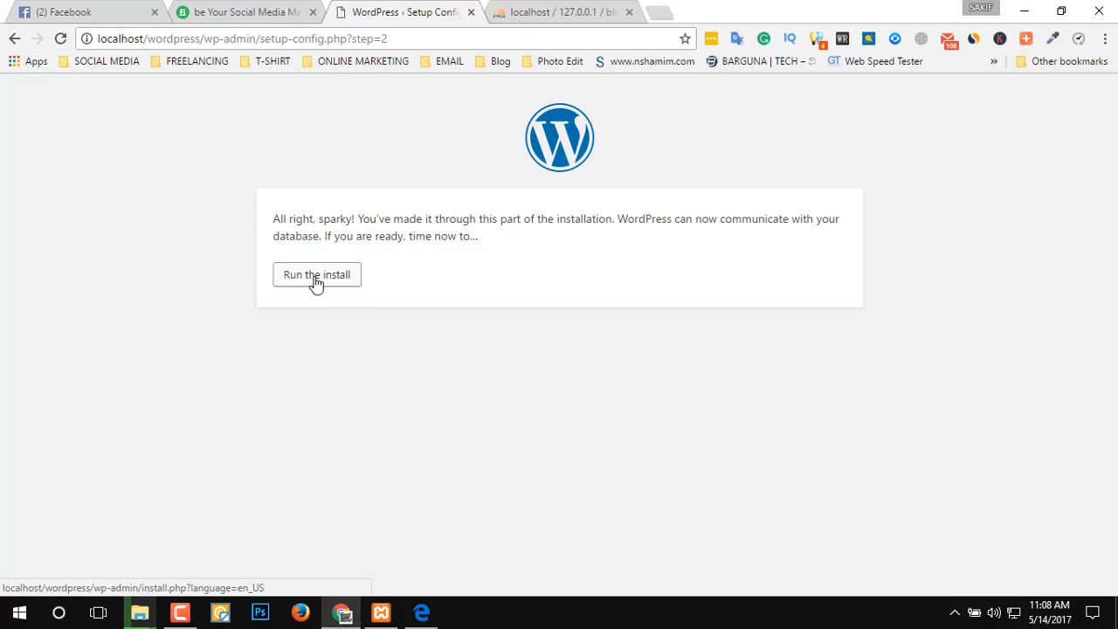
pyautogui.click(314, 278)
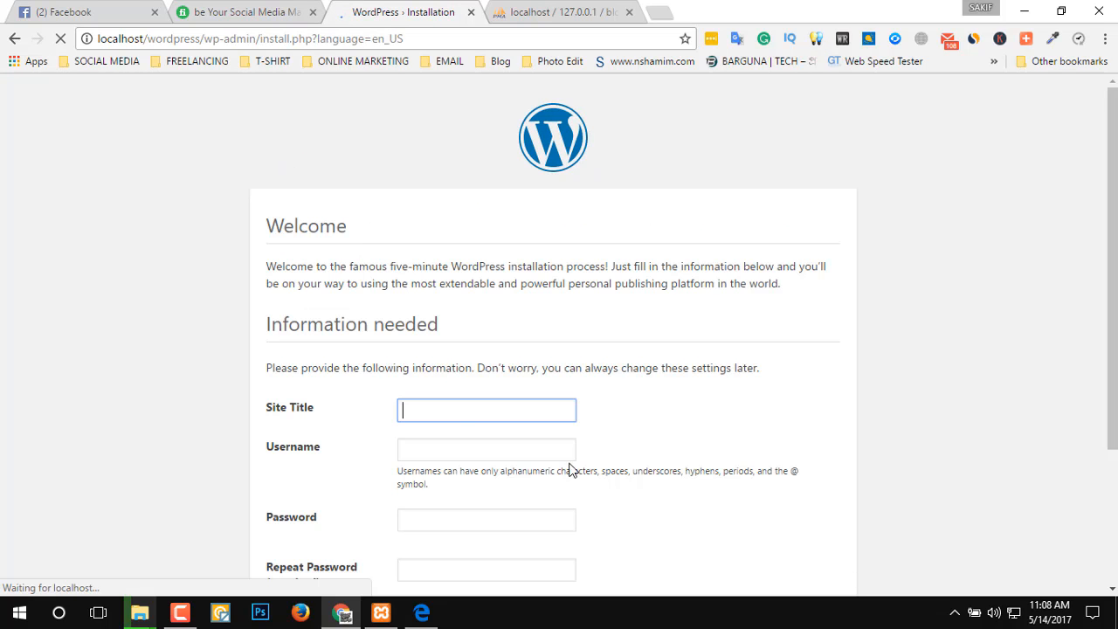
# Enter "lalmohon blog" as the site title on the WordPress installation form.
pyautogui.scroll(-2, 537, 435)
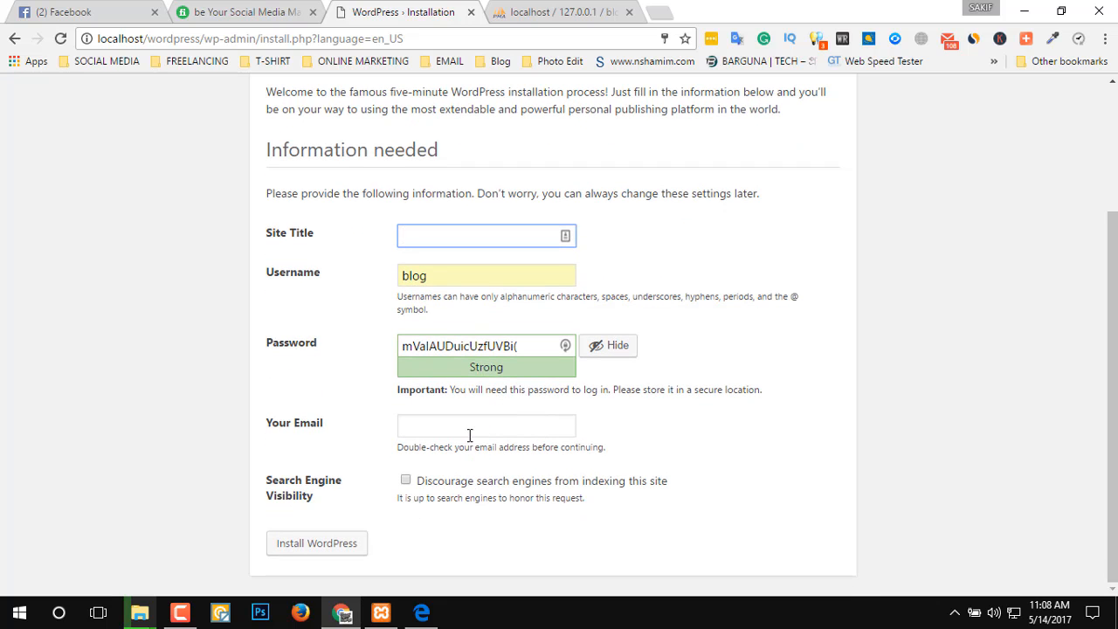
pyautogui.click(469, 429)
pyautogui.scroll(2, 420, 367)
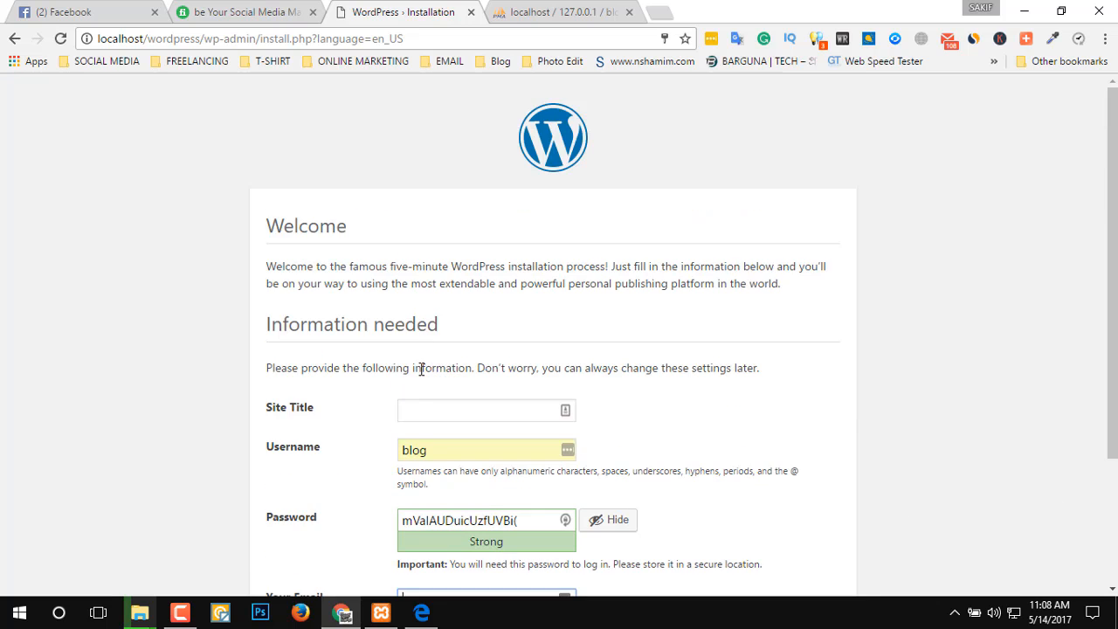
pyautogui.click(432, 403)
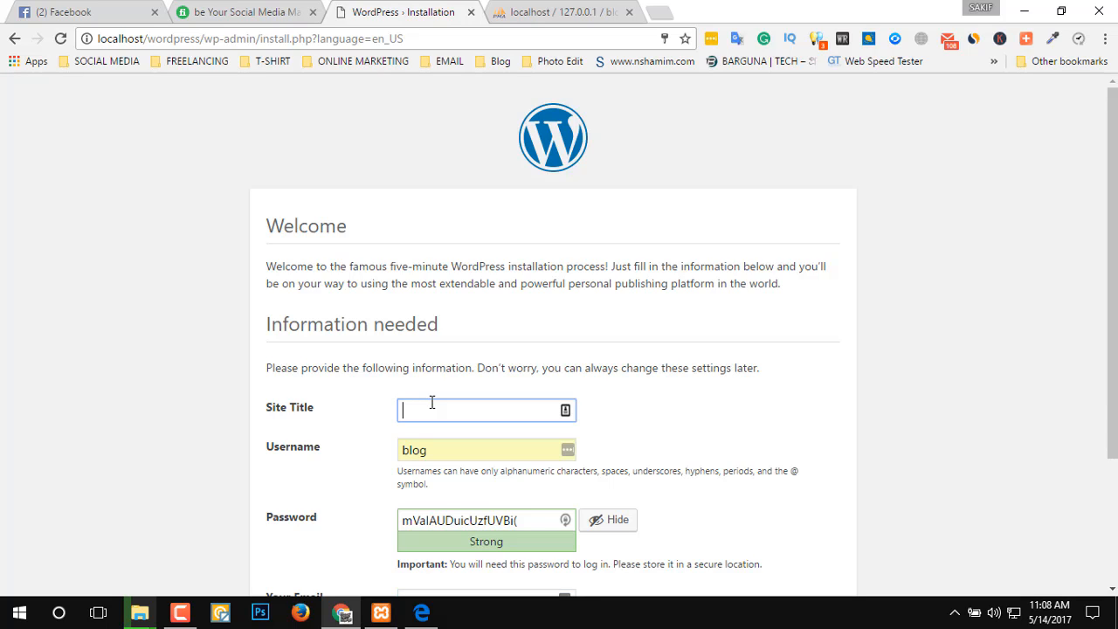
pyautogui.write('b')
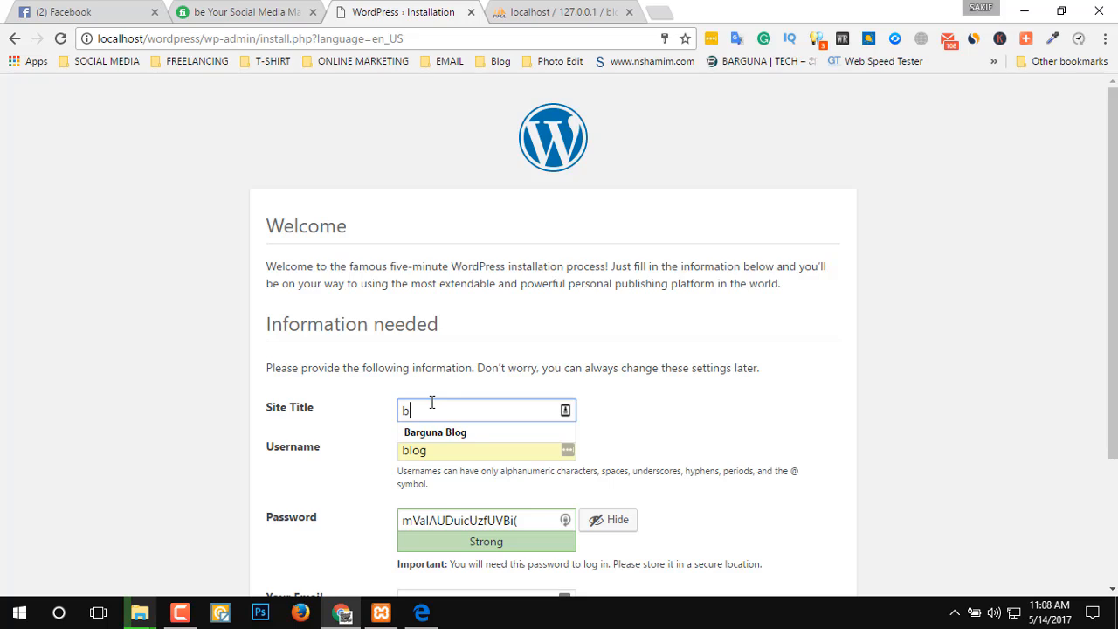
pyautogui.press('BackSpace')
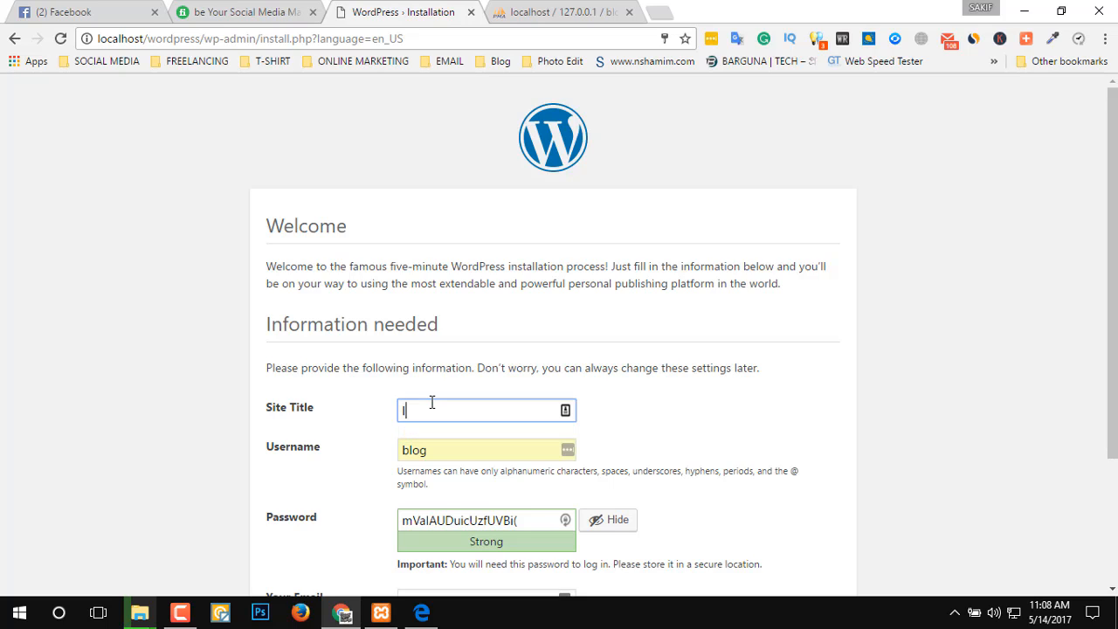
pyautogui.write('lalmohon blog')
# Set the administrator username to root on the WordPress installation form.
pyautogui.scroll(-1, 827, 339)
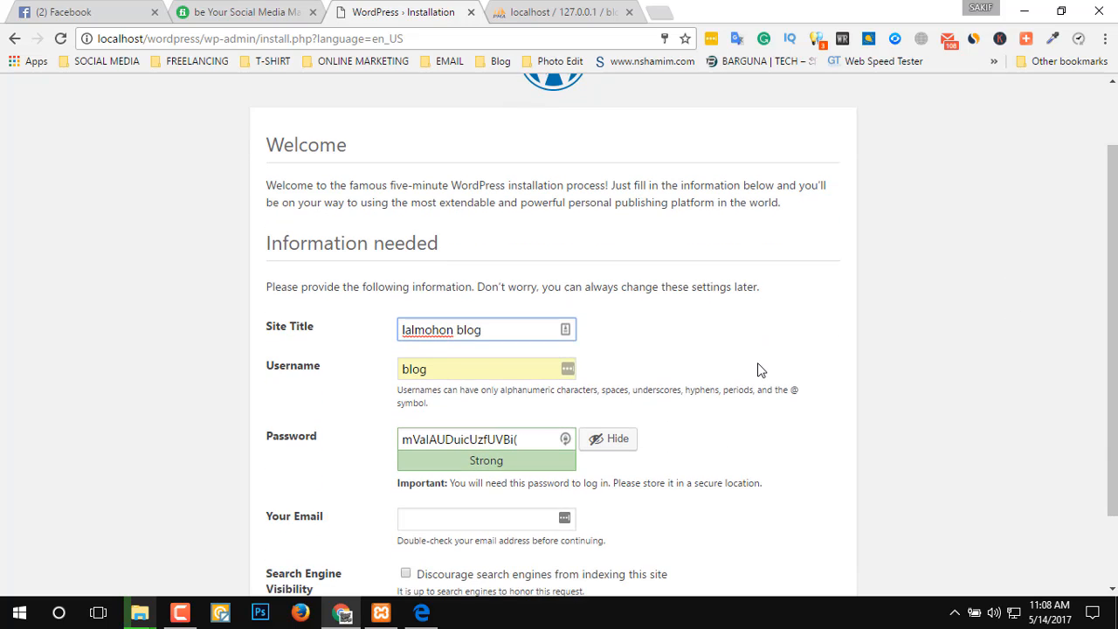
pyautogui.click(473, 372)
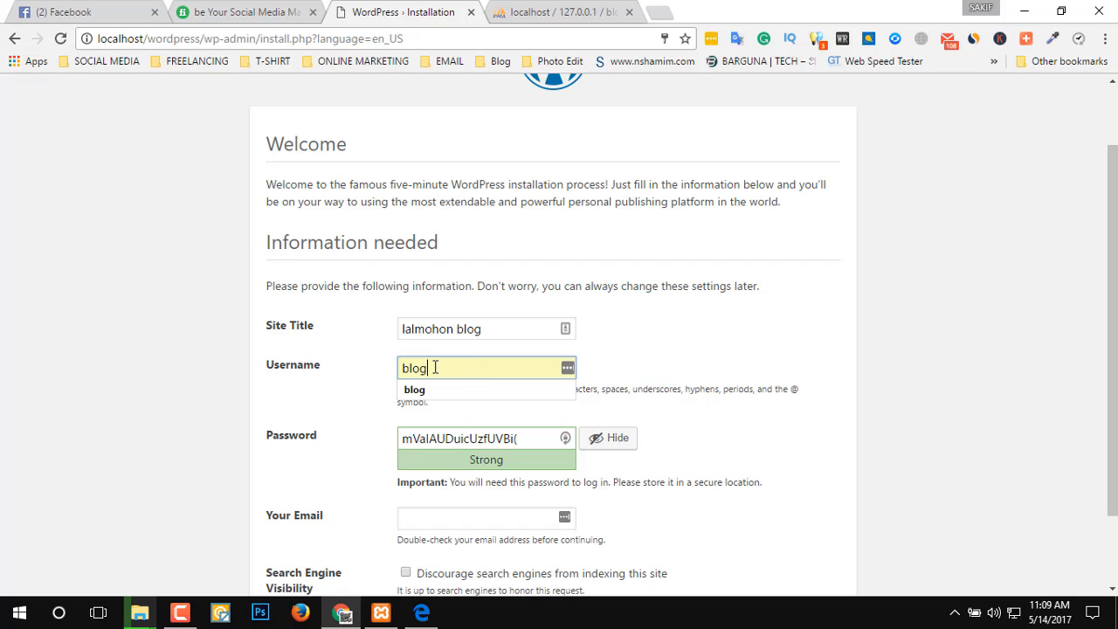
pyautogui.doubleClick(435, 368)
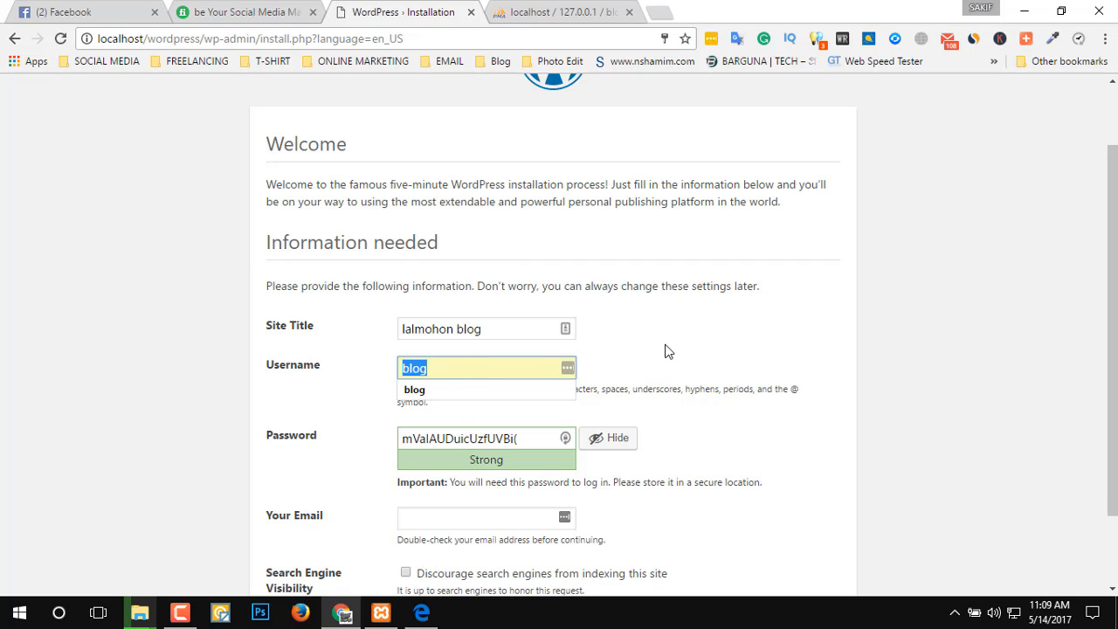
pyautogui.write('root')
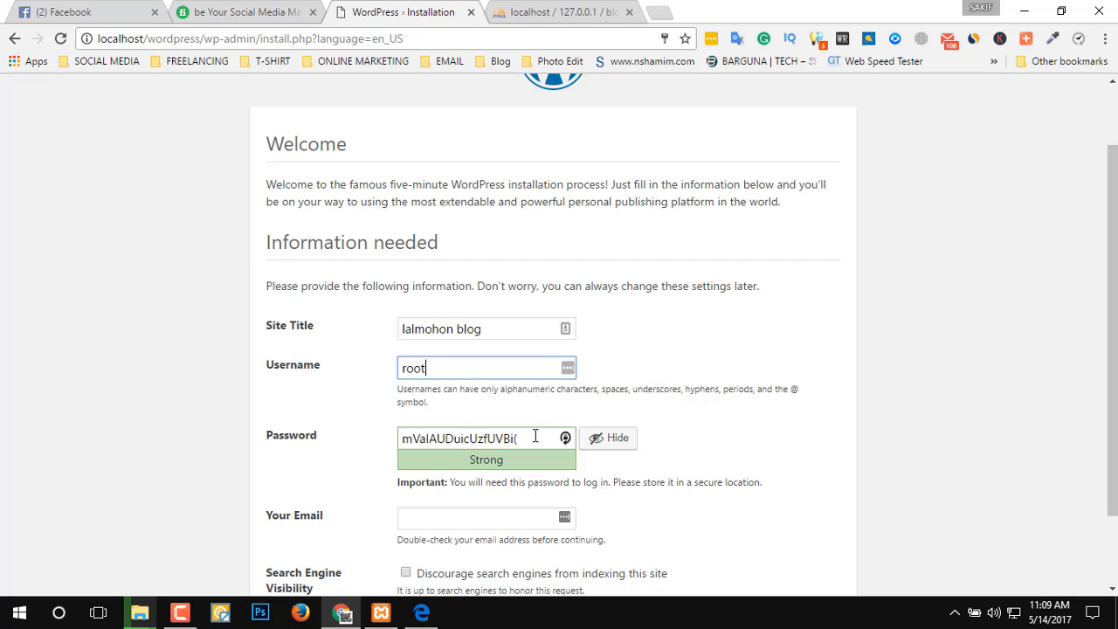
# Replace the administrator username with admin on the installation form.
pyautogui.doubleClick(456, 363)
pyautogui.write('admin')
# Replace the generated password with the chosen account password and confirm the use of a weak password.
pyautogui.moveTo(534, 438); pyautogui.dragTo(367, 436)
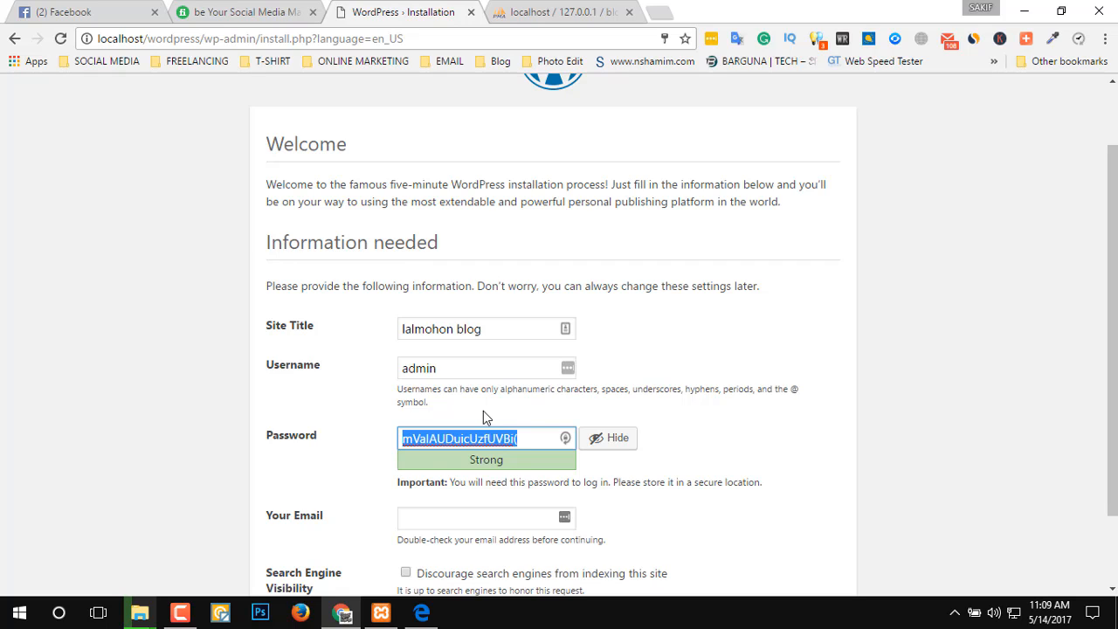
pyautogui.write('ad')
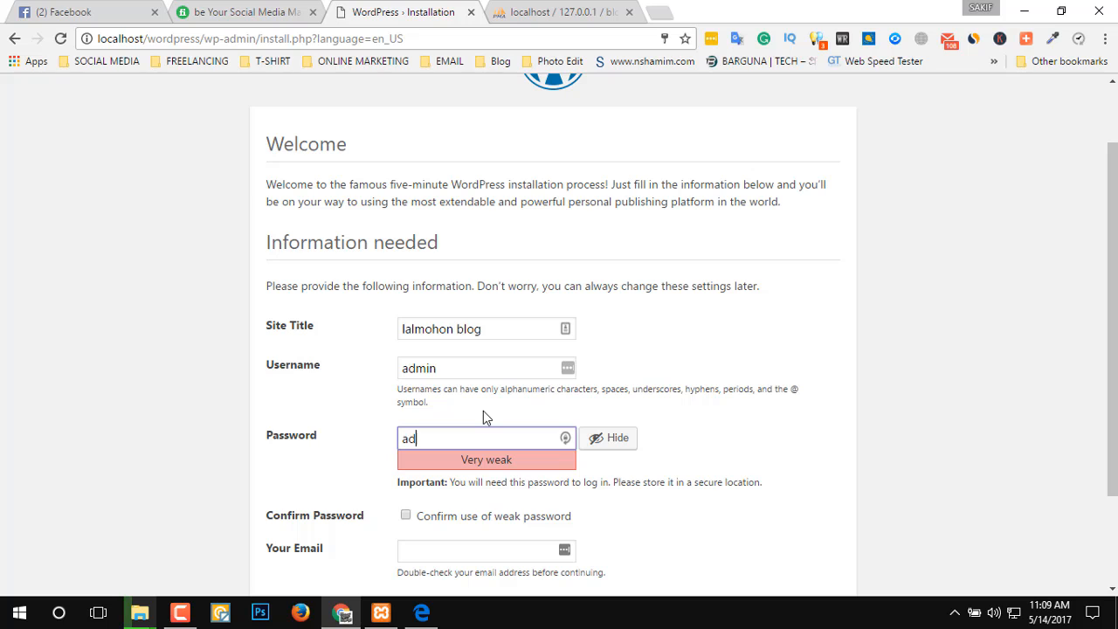
pyautogui.write('min')
pyautogui.click(770, 412)
pyautogui.scroll(-1, 602, 501)
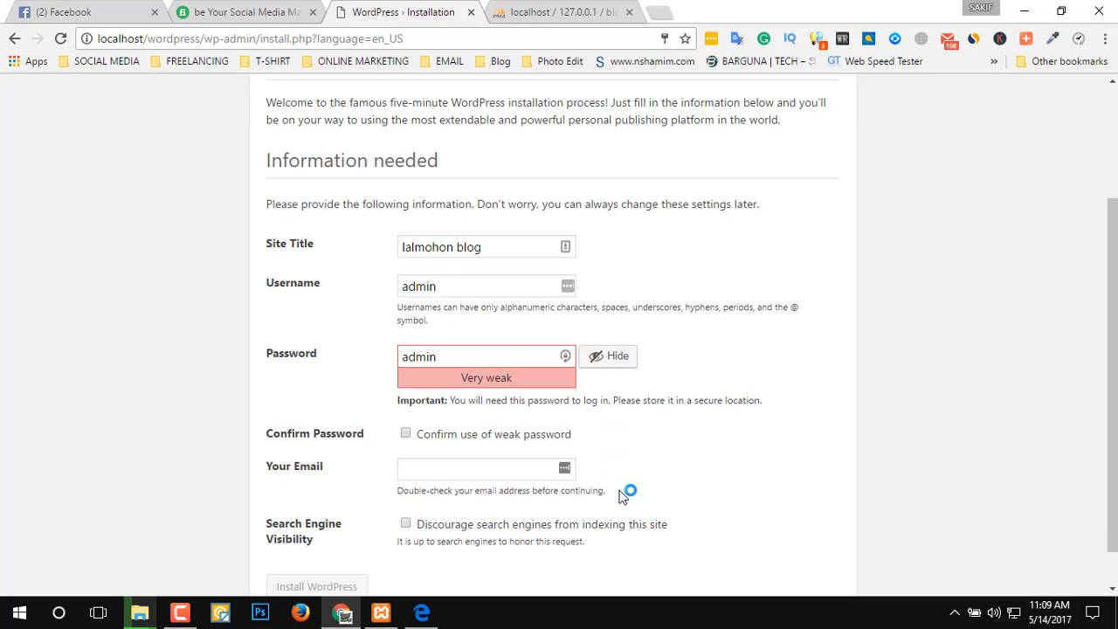
pyautogui.click(413, 435)
# Fill in the contact e-mail address and run the WordPress installation.
pyautogui.click(439, 470)
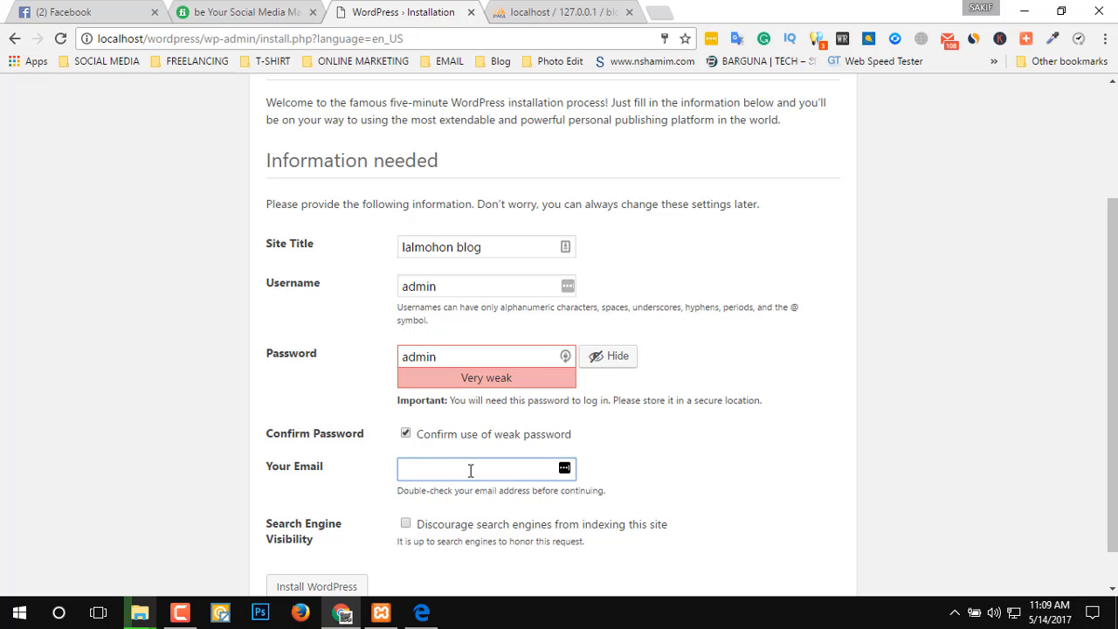
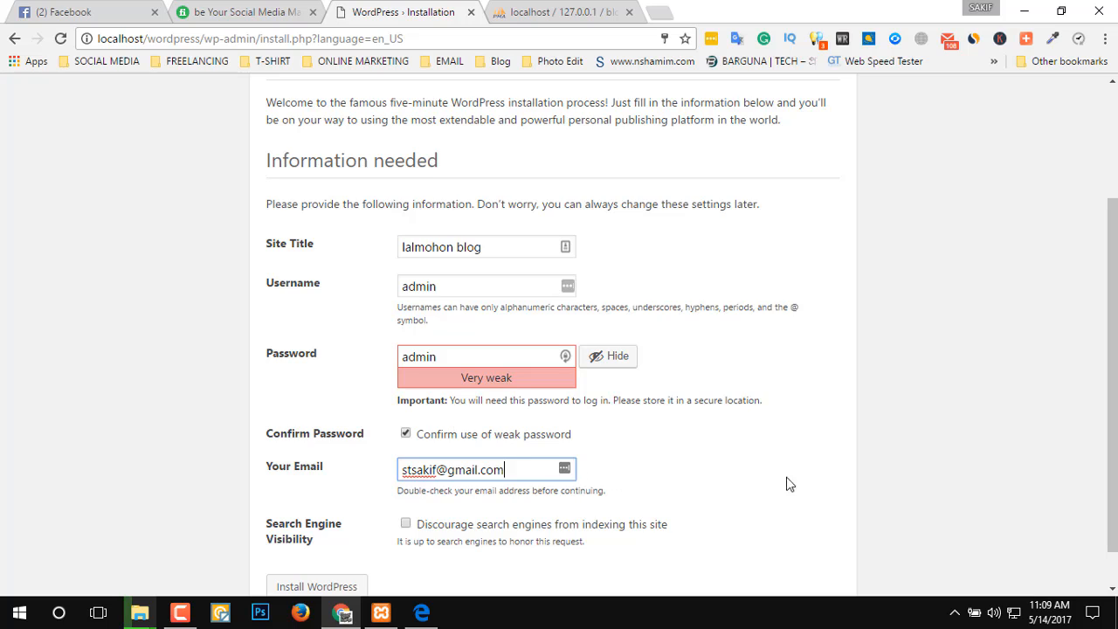
pyautogui.scroll(-1, 681, 501)
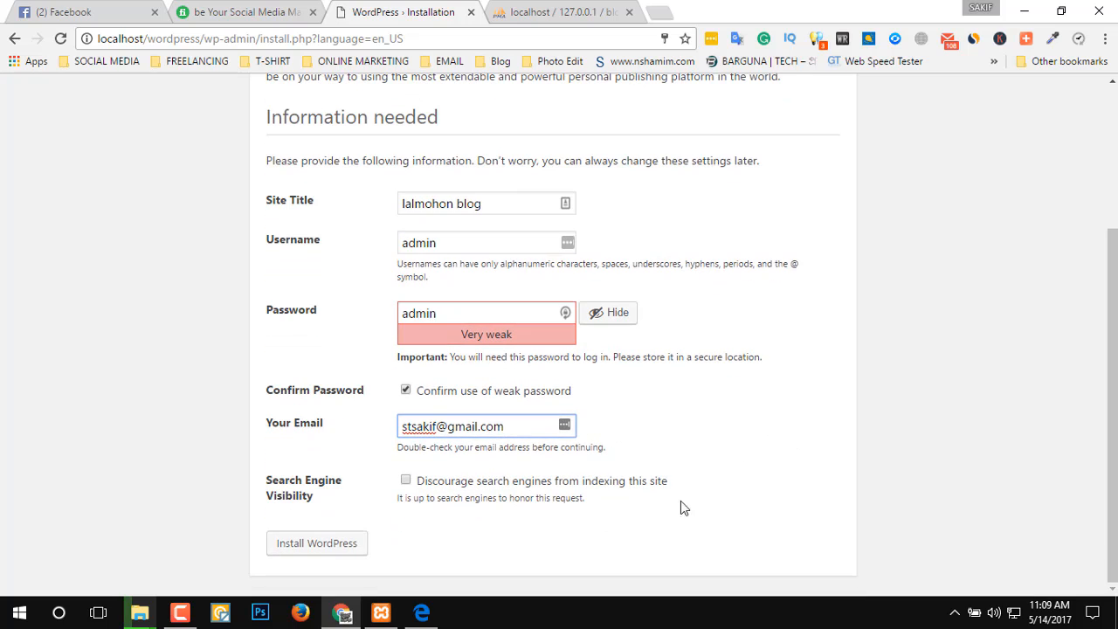
pyautogui.click(316, 544)
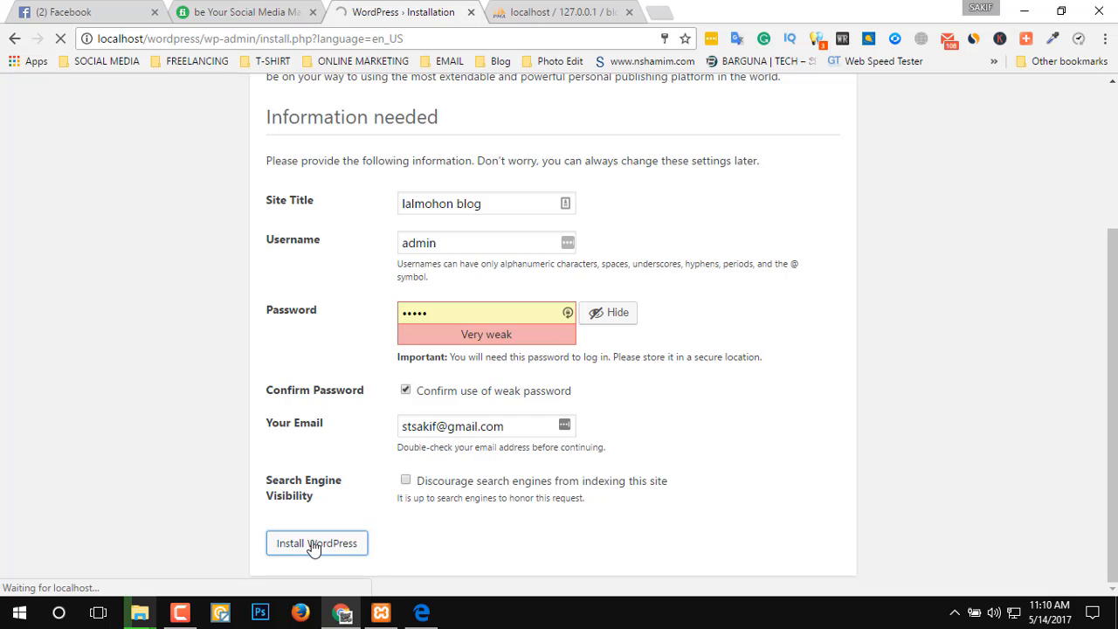
# Switch to Microsoft Edge and close its phpMyAdmin window while the installation runs.
pyautogui.click(422, 612)
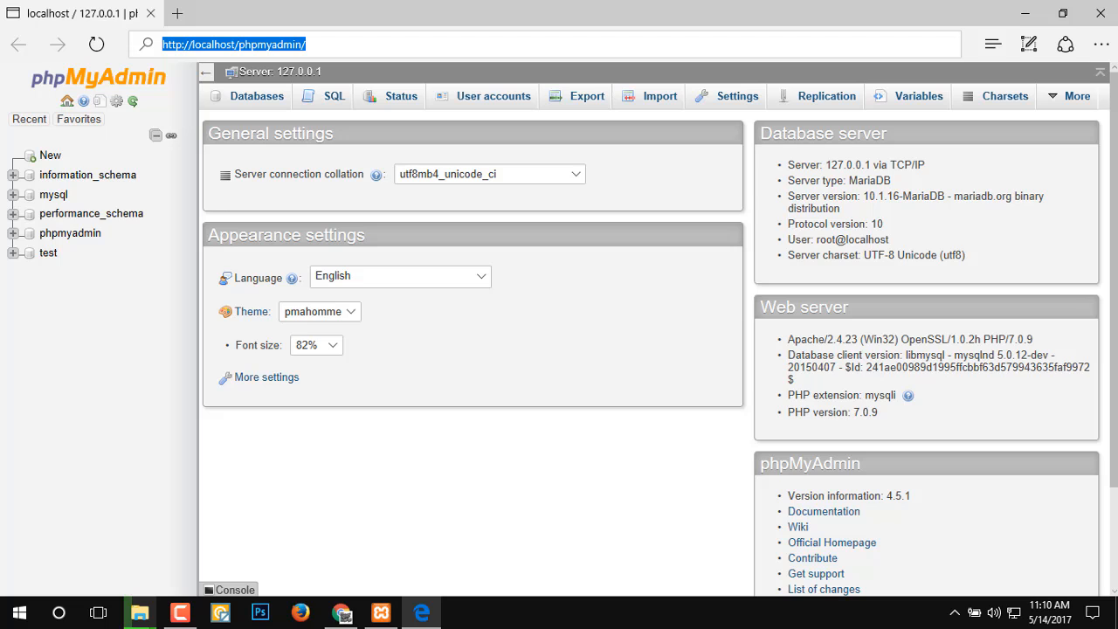
pyautogui.click(1103, 12)
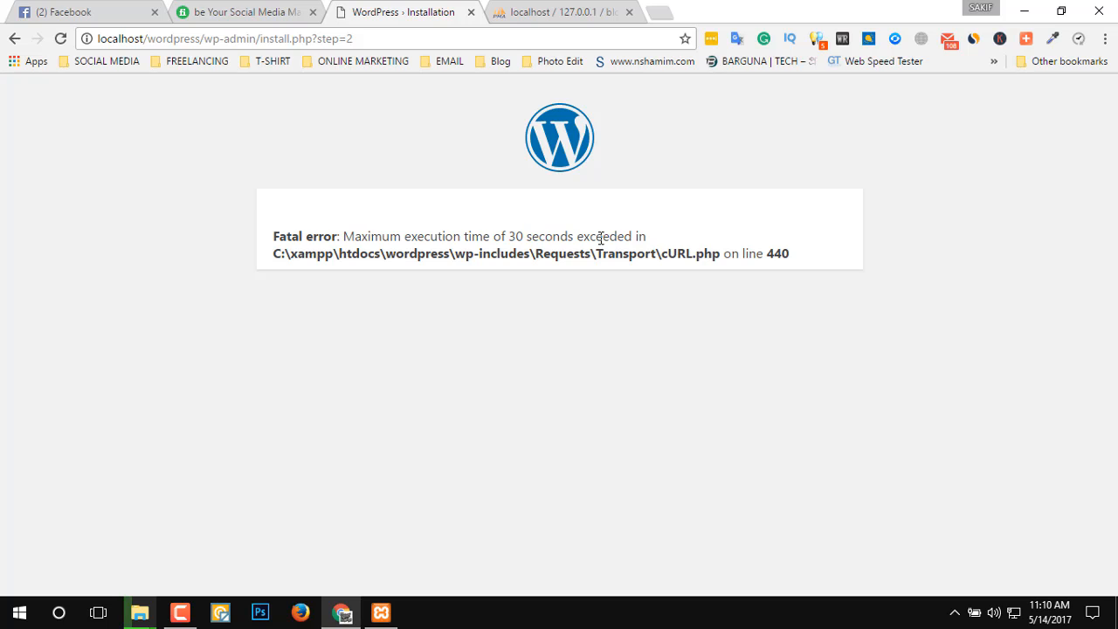
# Go back from the fatal error page to the installation form and copy the generated account password.
pyautogui.moveTo(720, 253); pyautogui.dragTo(811, 262)
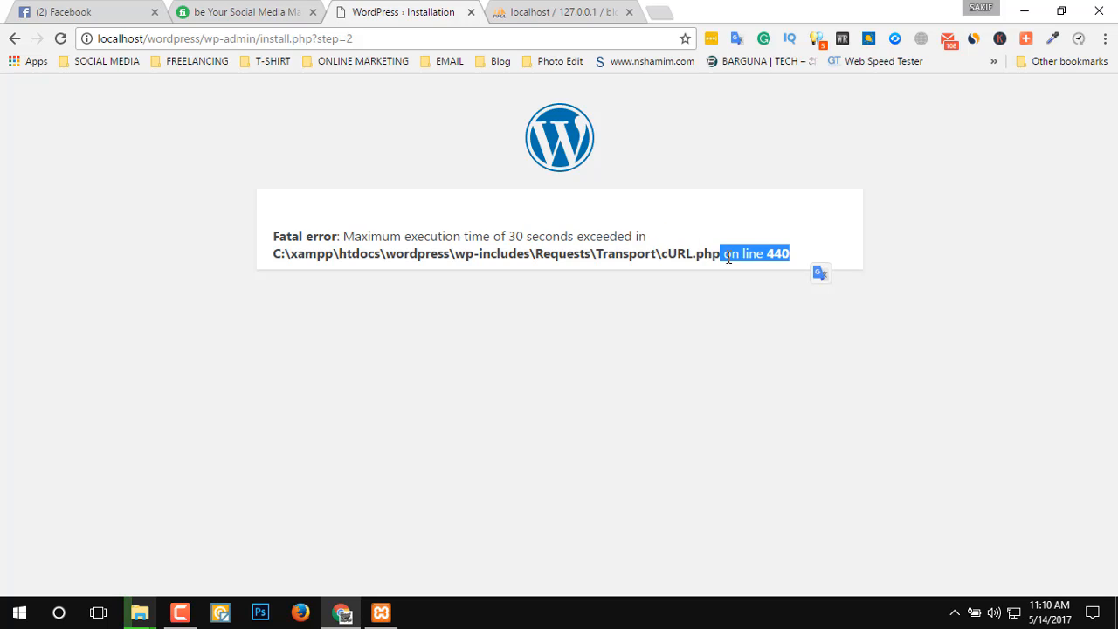
pyautogui.moveTo(322, 269); pyautogui.dragTo(1016, 263)
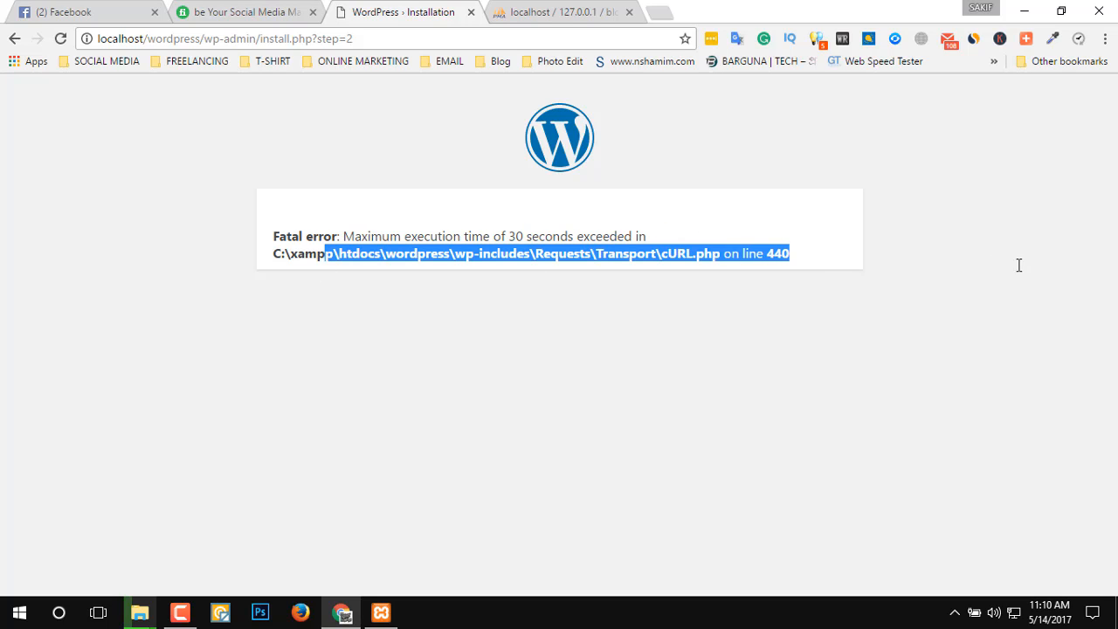
pyautogui.click(14, 40)
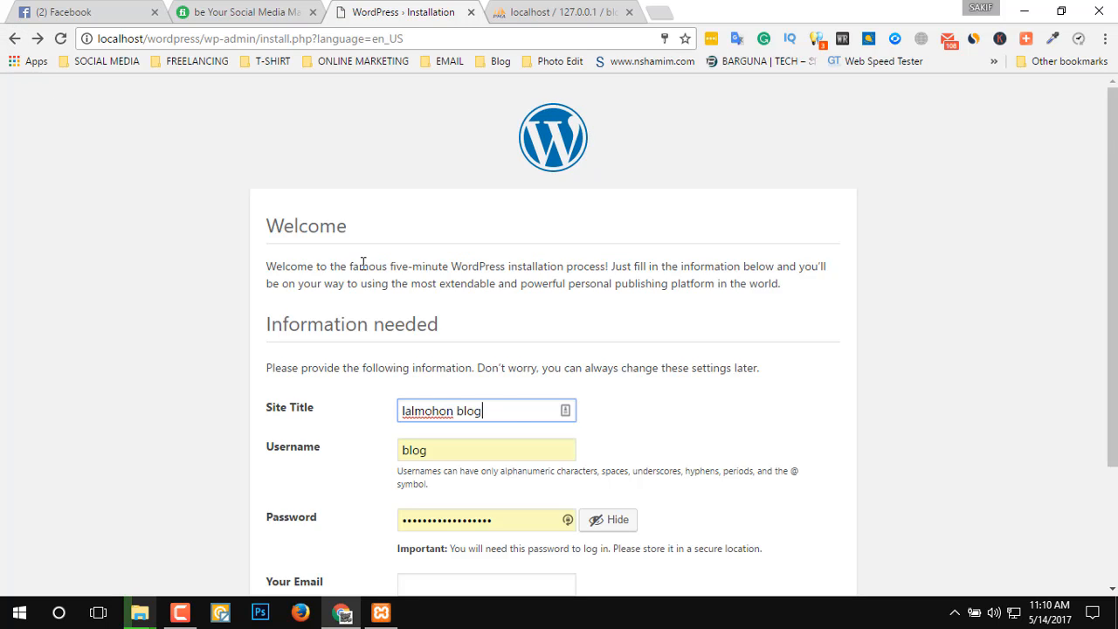
pyautogui.scroll(-1, 496, 396)
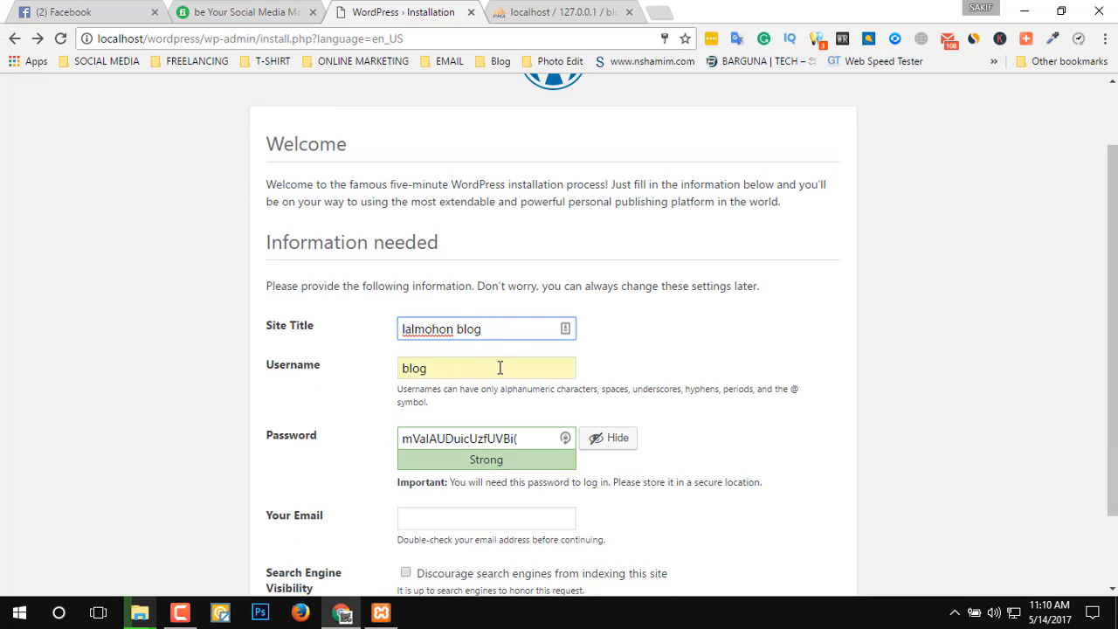
pyautogui.scroll(-1, 510, 432)
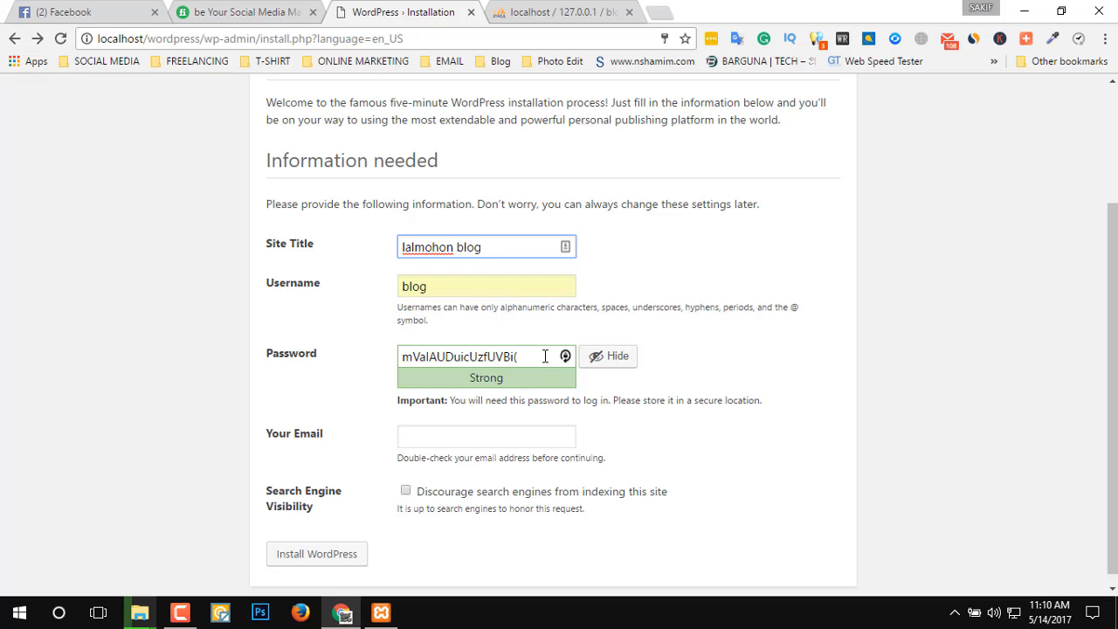
pyautogui.moveTo(549, 359); pyautogui.dragTo(0, 362)
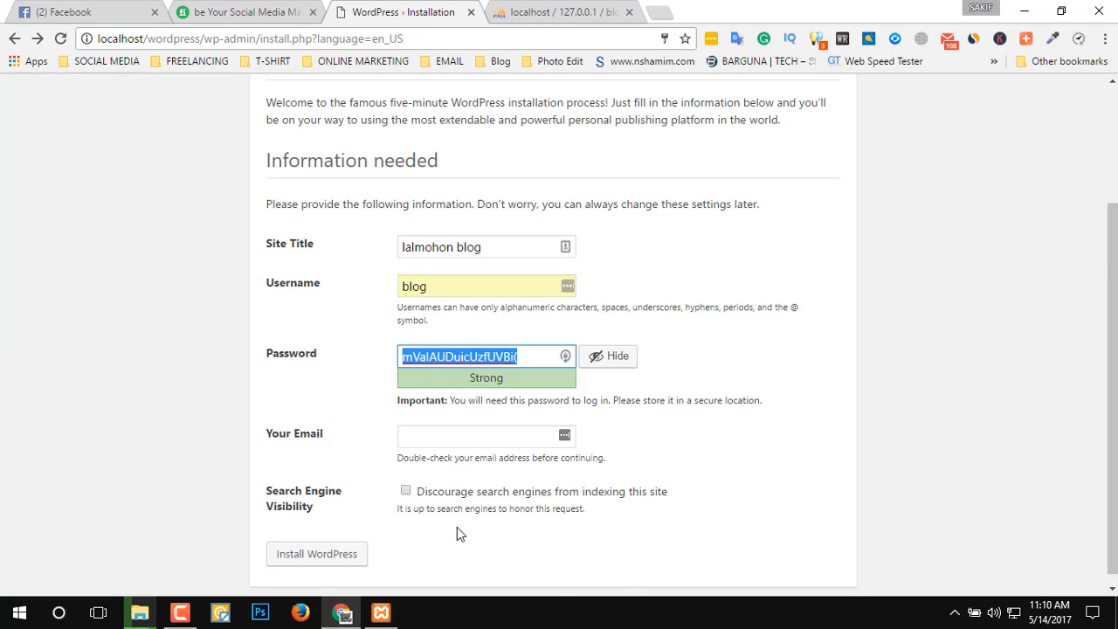
# Fill in the contact e-mail again and resubmit the WordPress installation with the prefilled username and password.
pyautogui.click(458, 445)
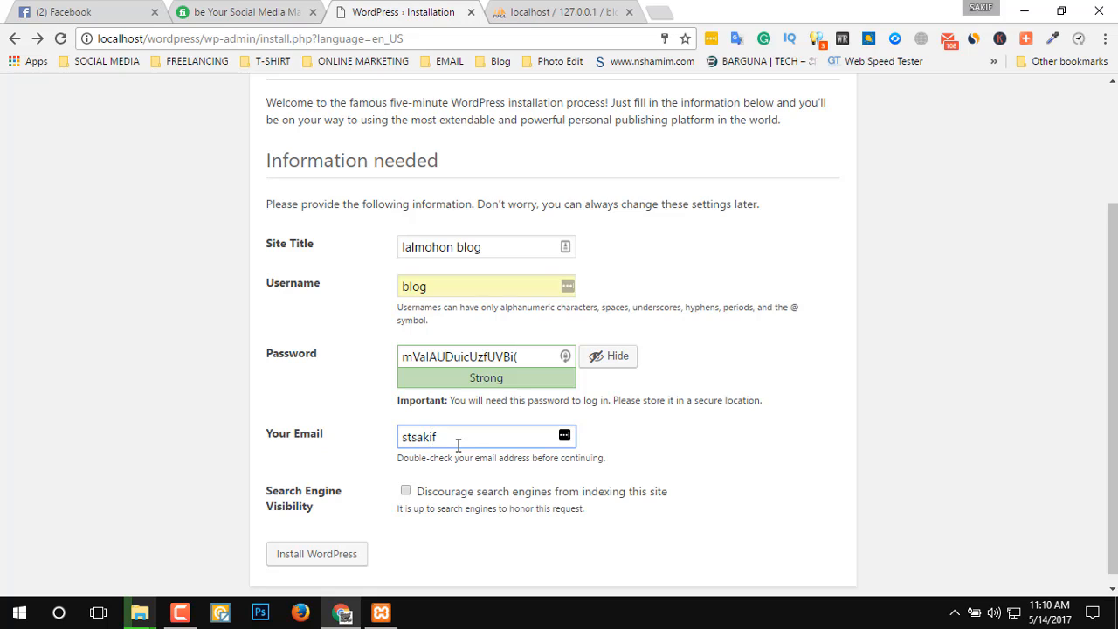
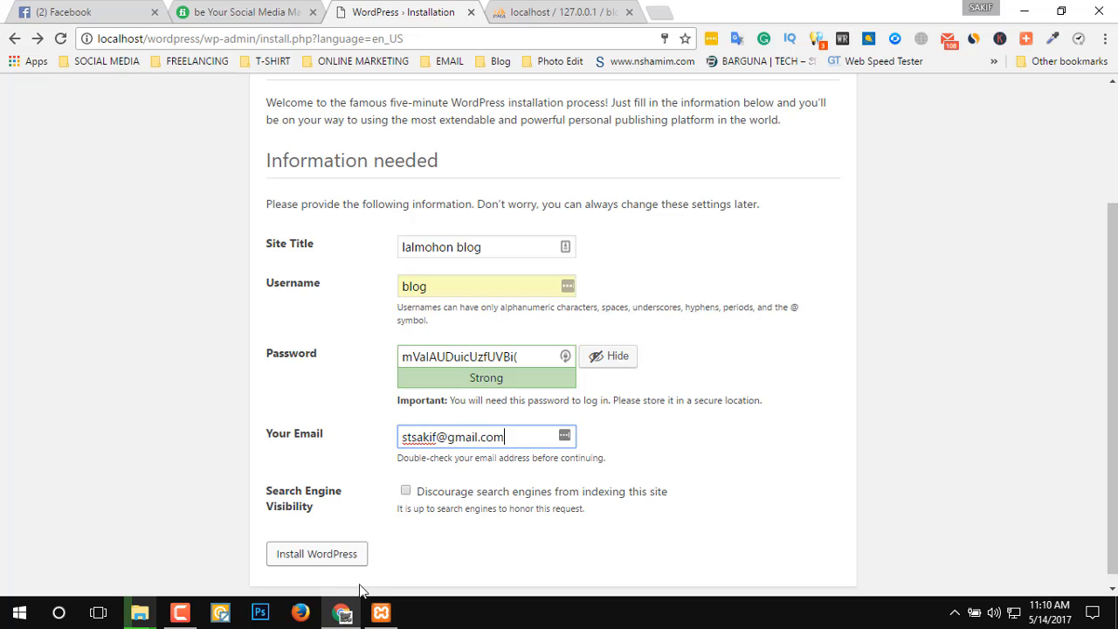
pyautogui.click(289, 560)
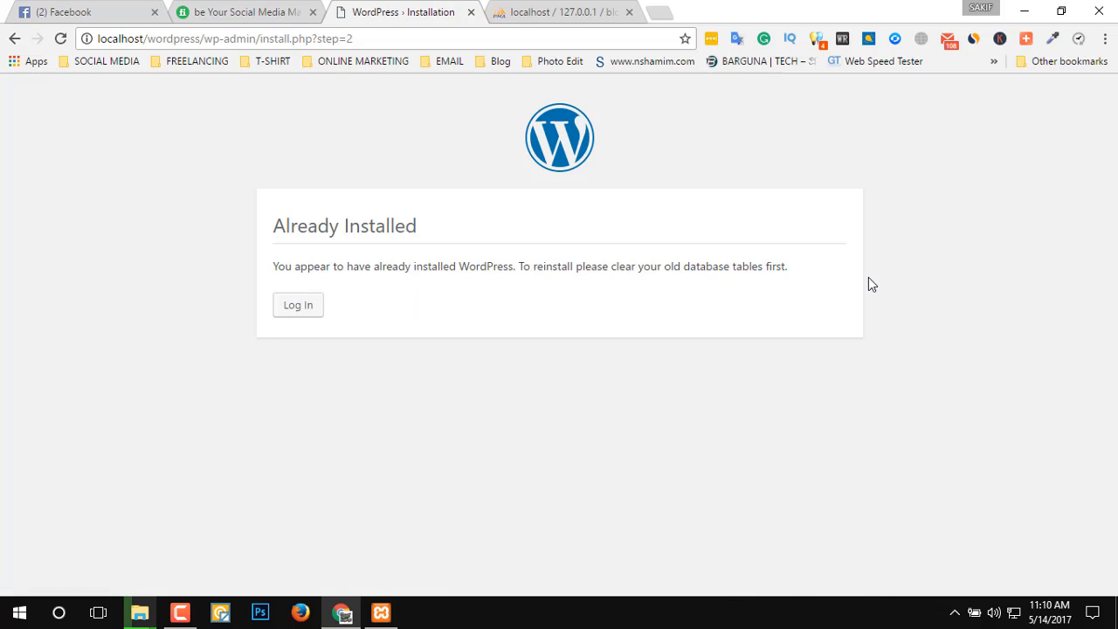
# Open the WordPress login page and replace the prefilled username with admin.
pyautogui.click(298, 310)
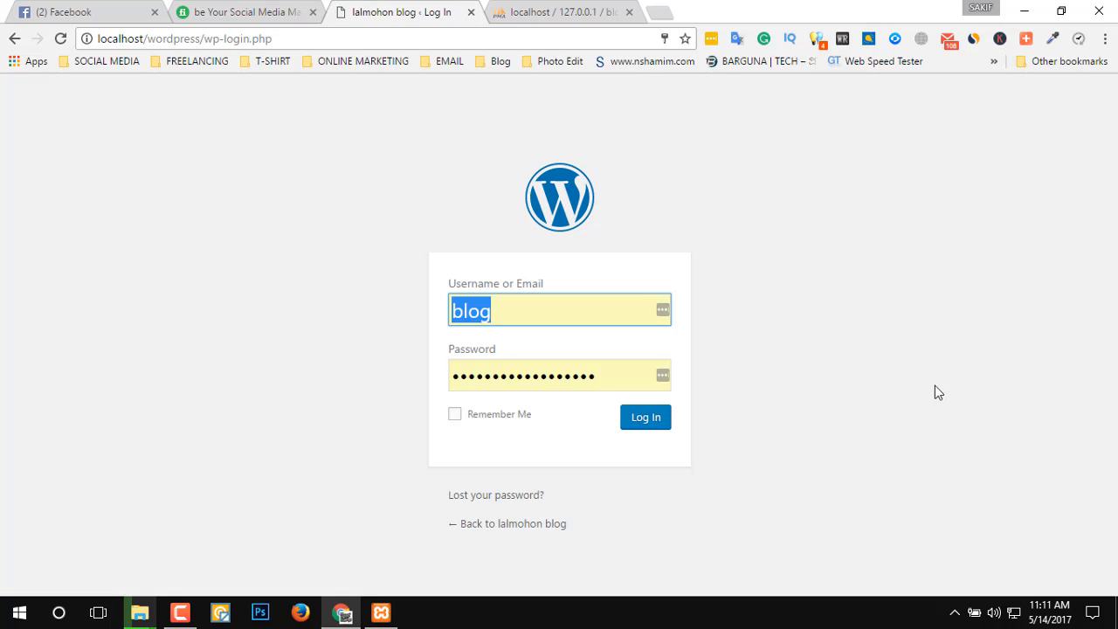
pyautogui.click(519, 310)
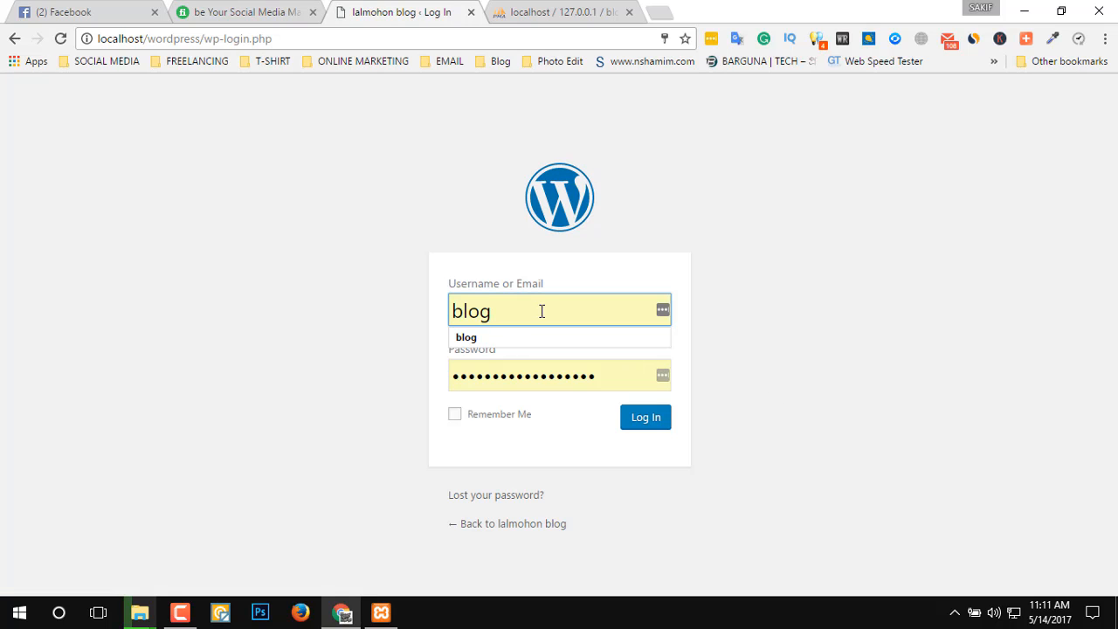
pyautogui.doubleClick(542, 311)
pyautogui.write('admi9')
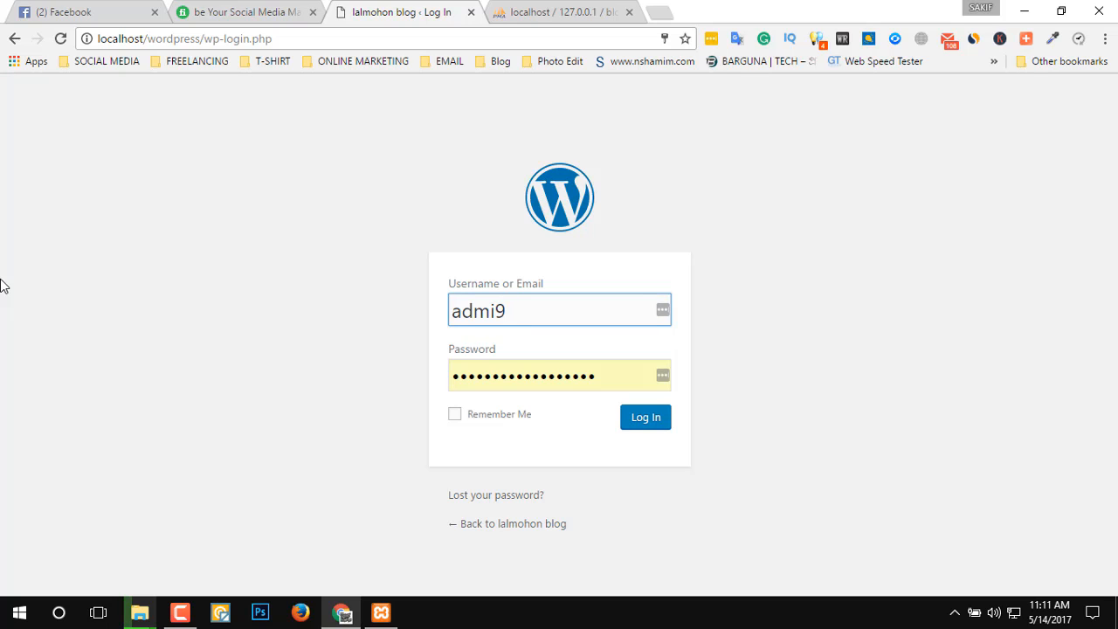
pyautogui.press('BackSpace')
pyautogui.press('Tab')
# Paste the copied account password, enable Remember Me, and try to log in.
pyautogui.hotkey('ctrl', 'v')
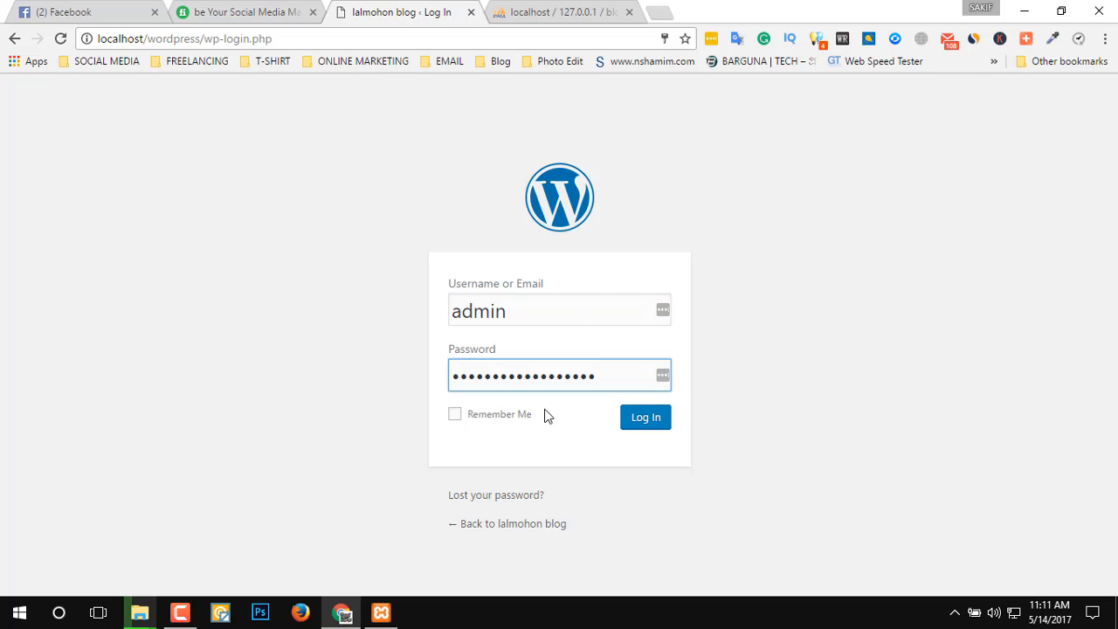
pyautogui.click(444, 414)
pyautogui.click(455, 416)
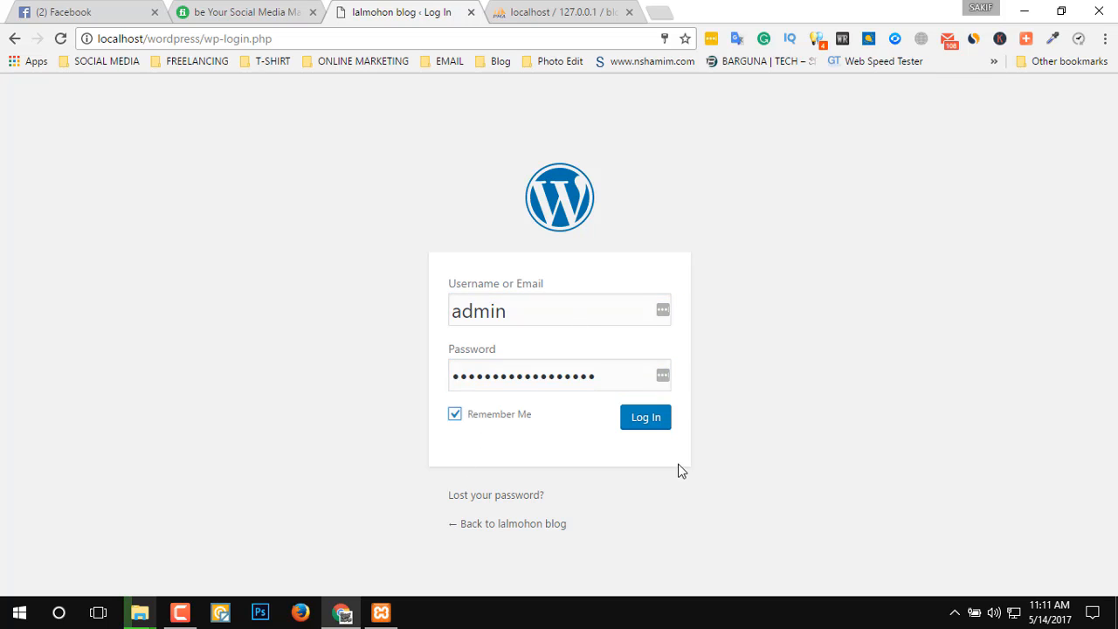
pyautogui.click(642, 420)
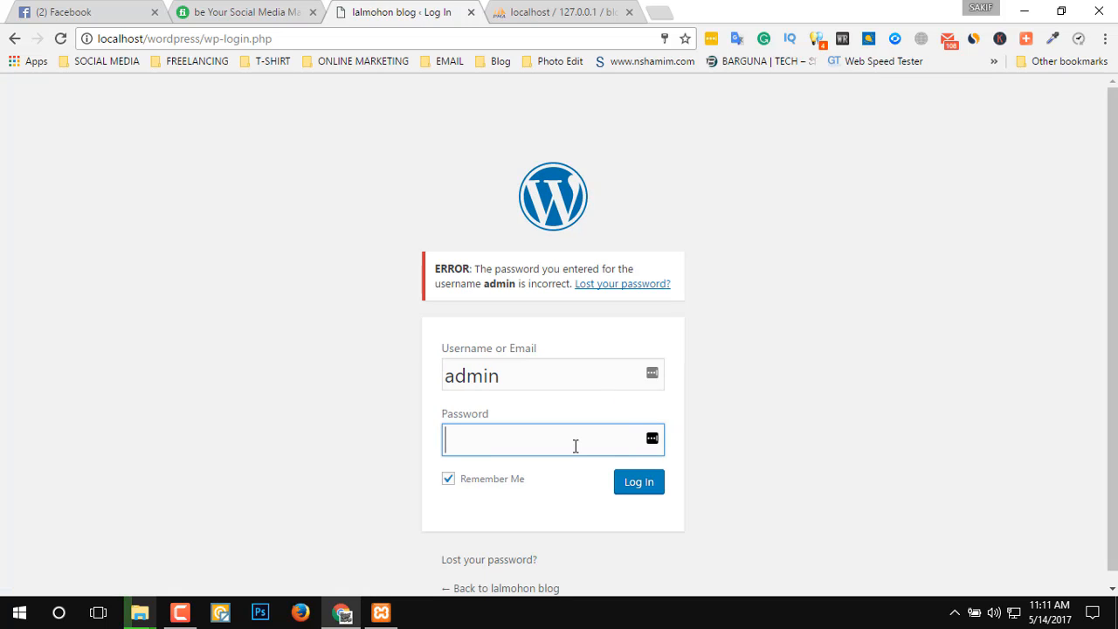
# Enter the chosen account password for the admin user and submit the login again.
pyautogui.click(575, 446)
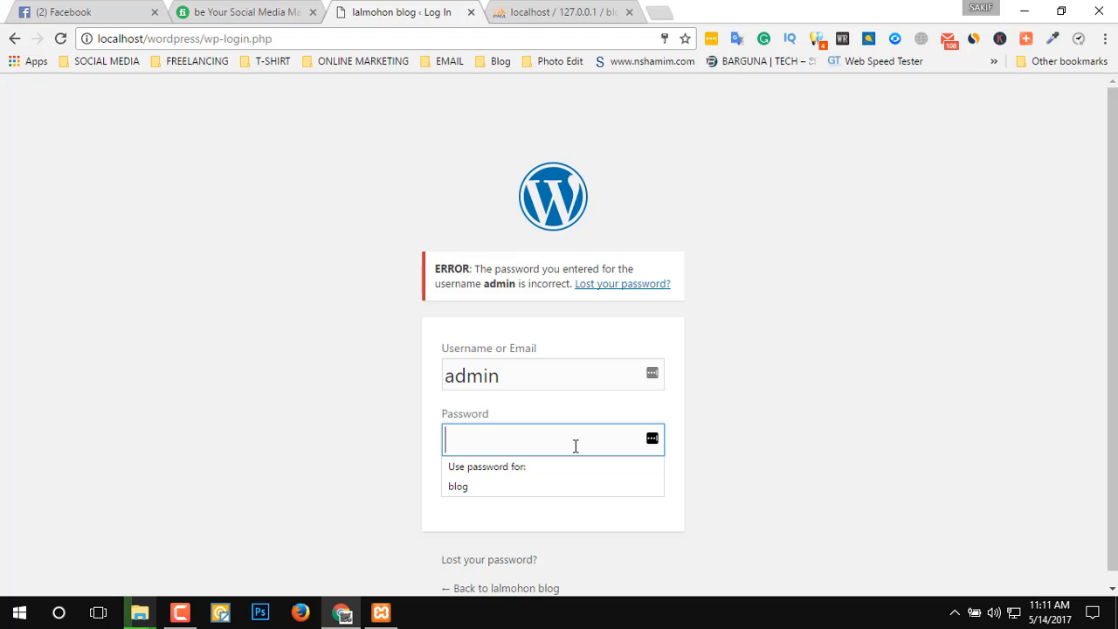
pyautogui.write('aa')
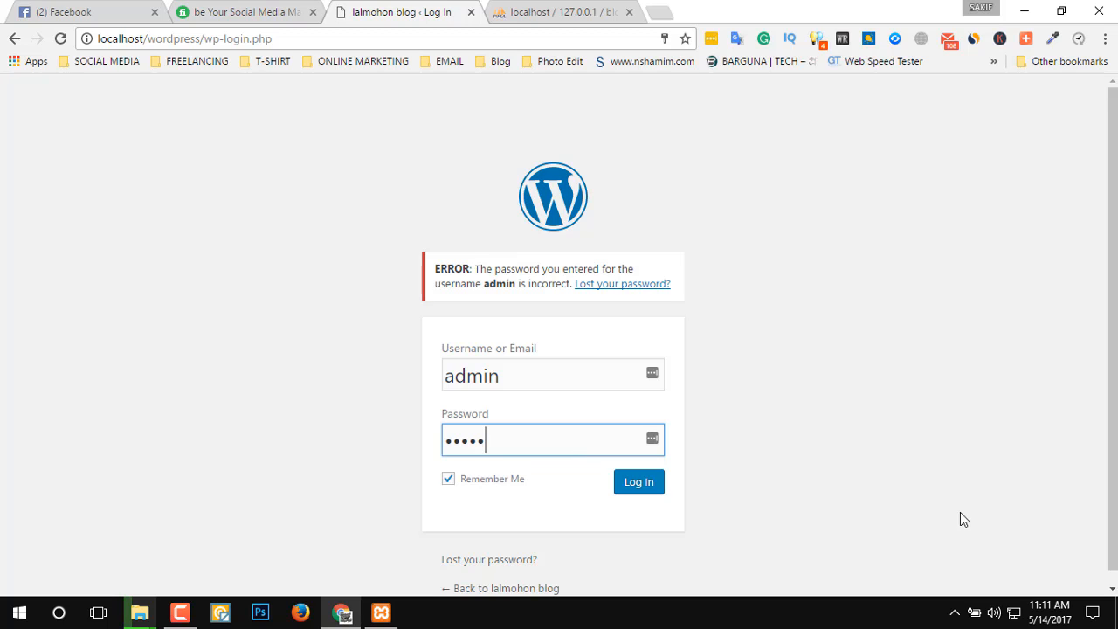
pyautogui.click(633, 480)
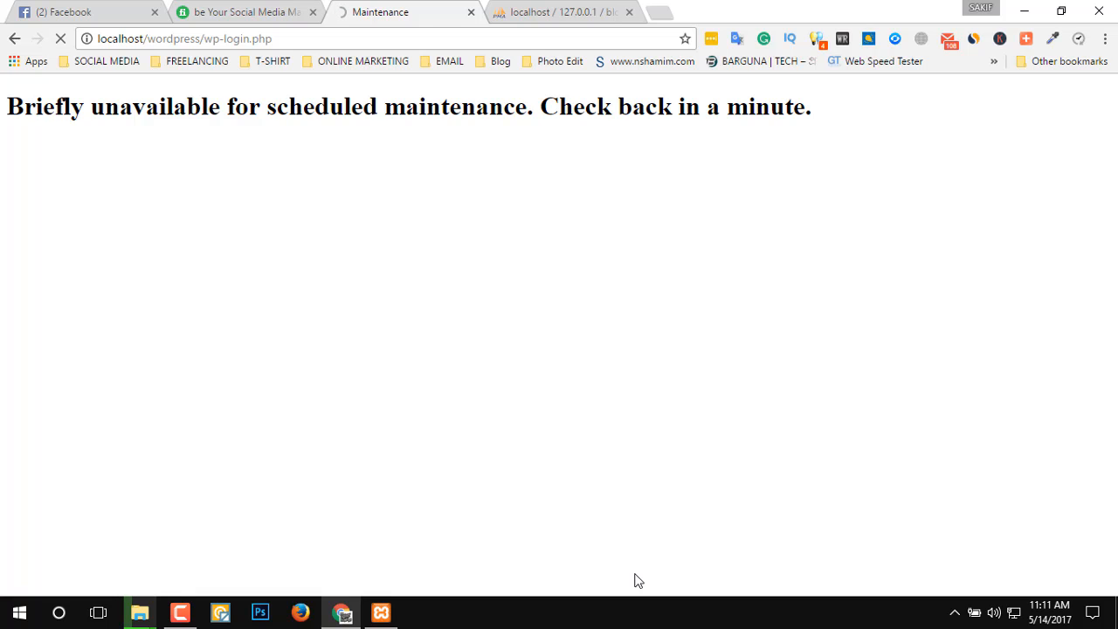
pyautogui.tripleClick(707, 100)
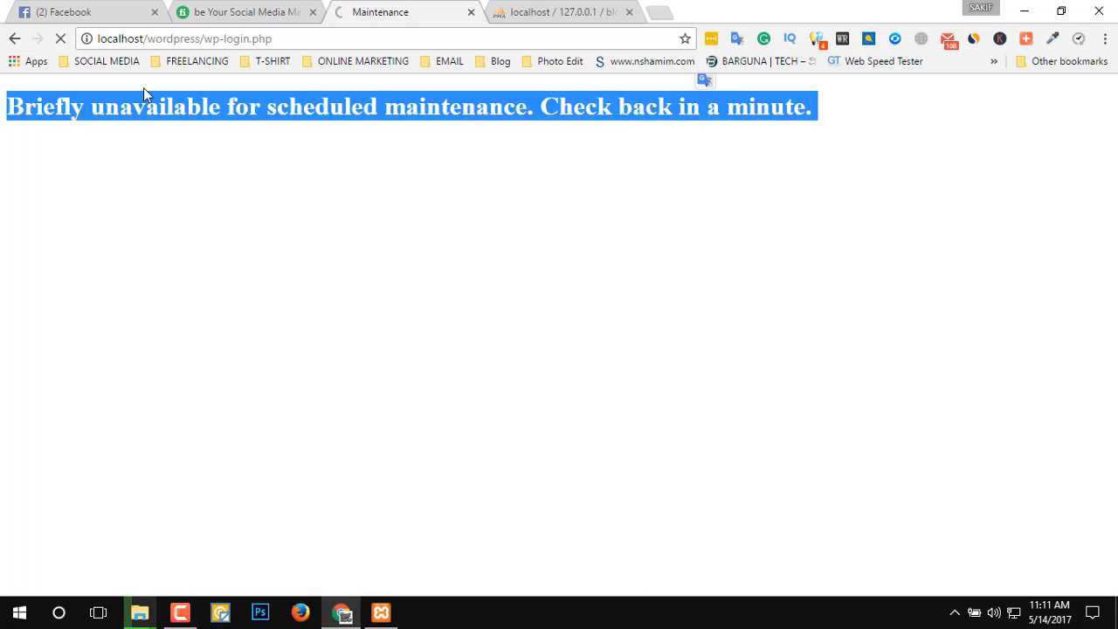
pyautogui.click(97, 87)
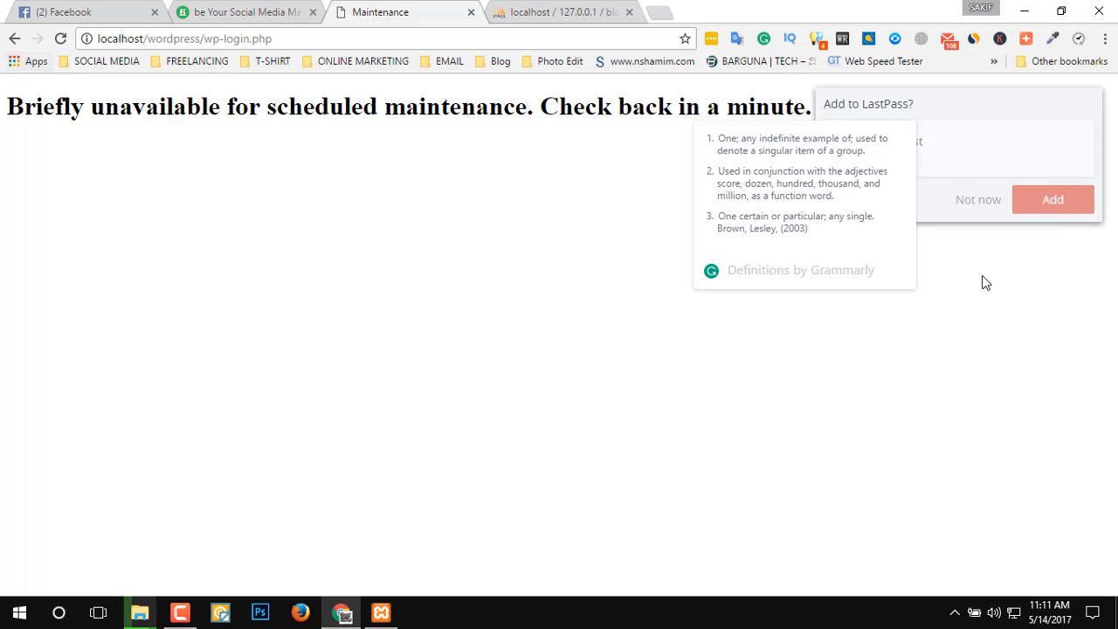
# Return to the login form, log in as admin with the account password, and decline both offers to save it.
pyautogui.click(14, 38)
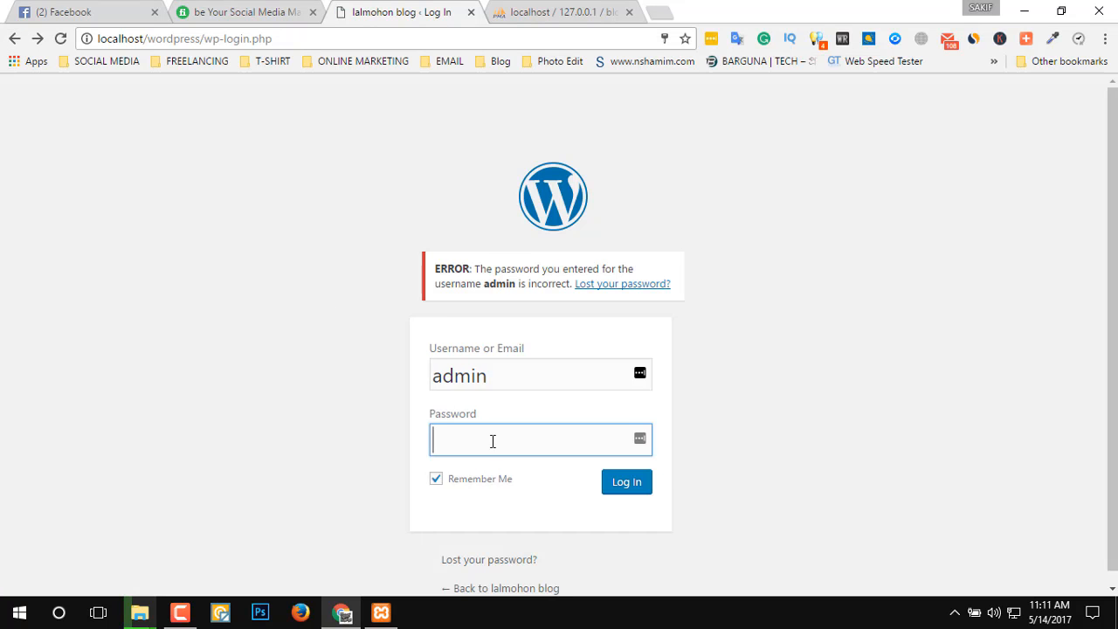
pyautogui.click(450, 447)
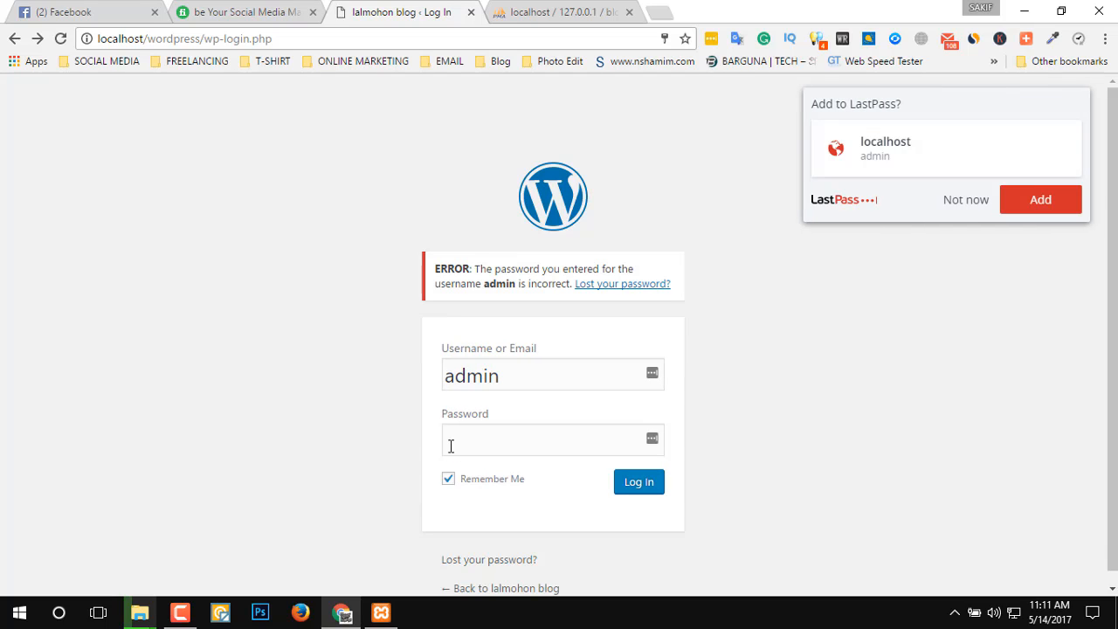
pyautogui.click(486, 443)
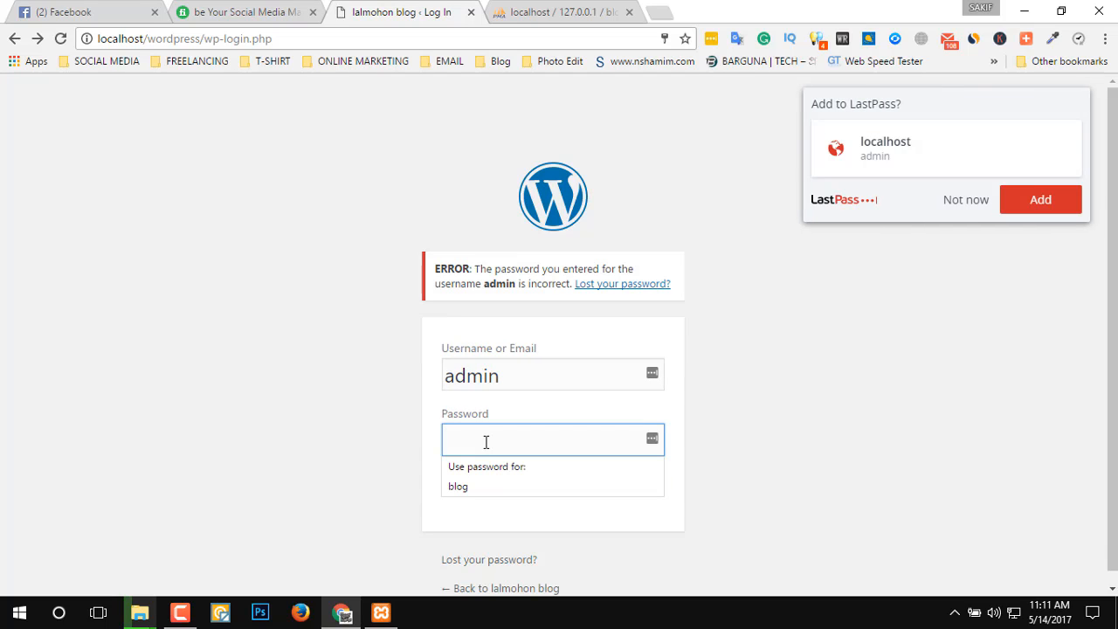
pyautogui.write('a')
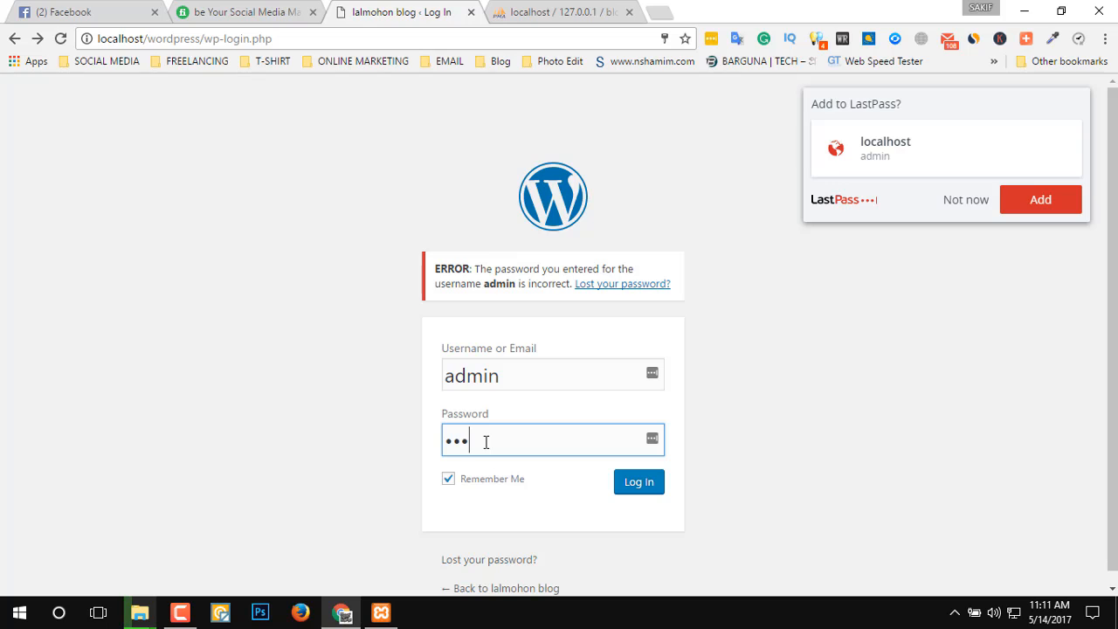
pyautogui.press('Return')
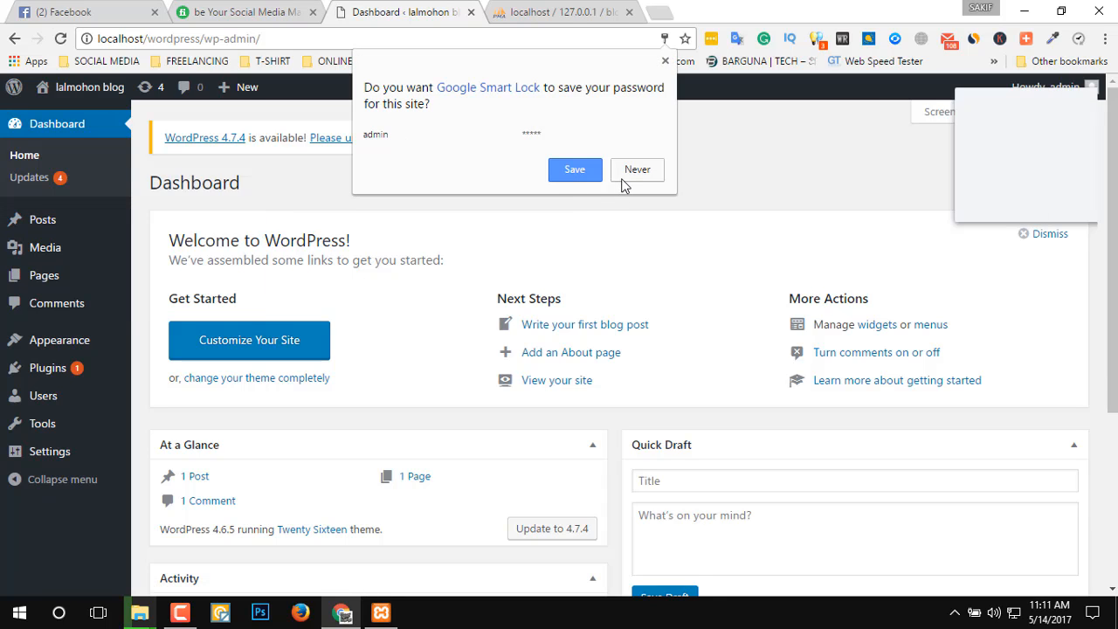
pyautogui.click(637, 174)
pyautogui.click(967, 207)
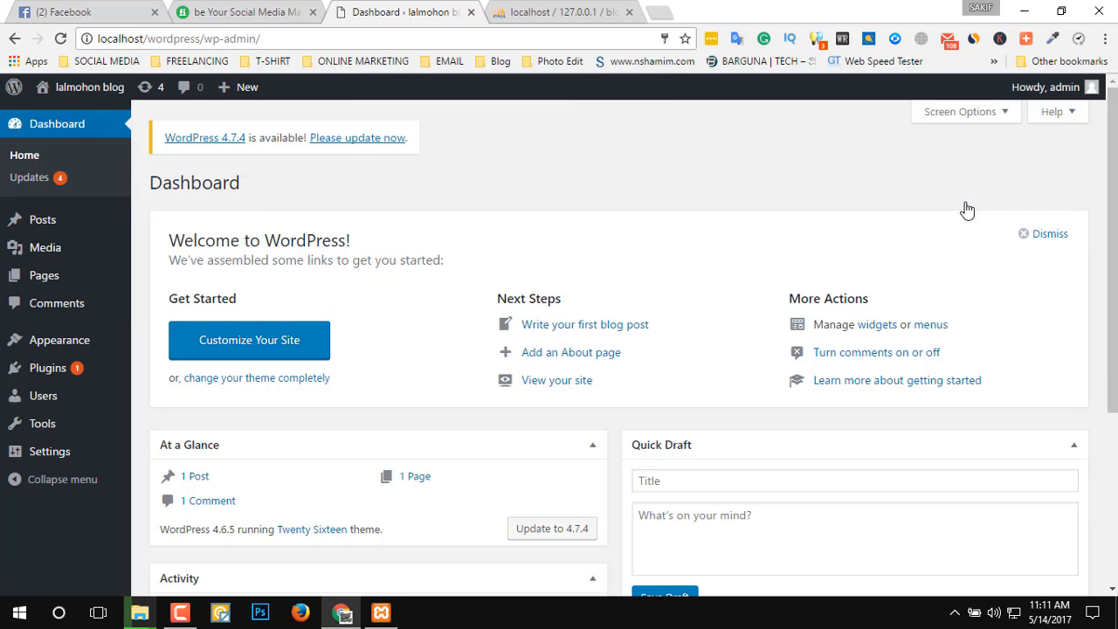
# Look over the WordPress dashboard from the welcome box down to the Activity section.
pyautogui.moveTo(27, 371)
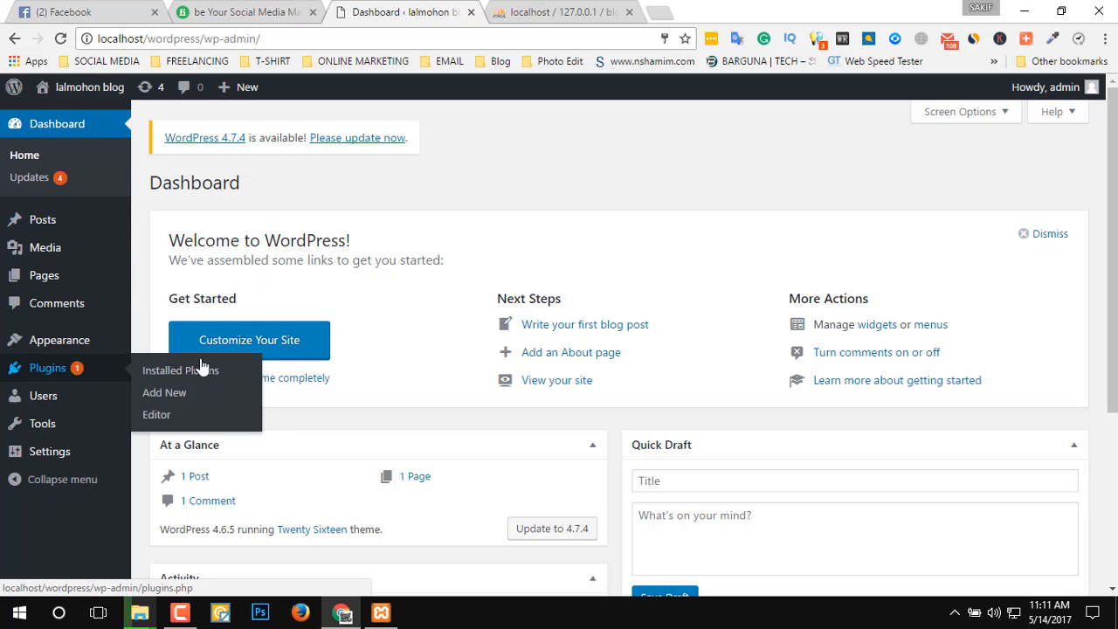
pyautogui.click(201, 371)
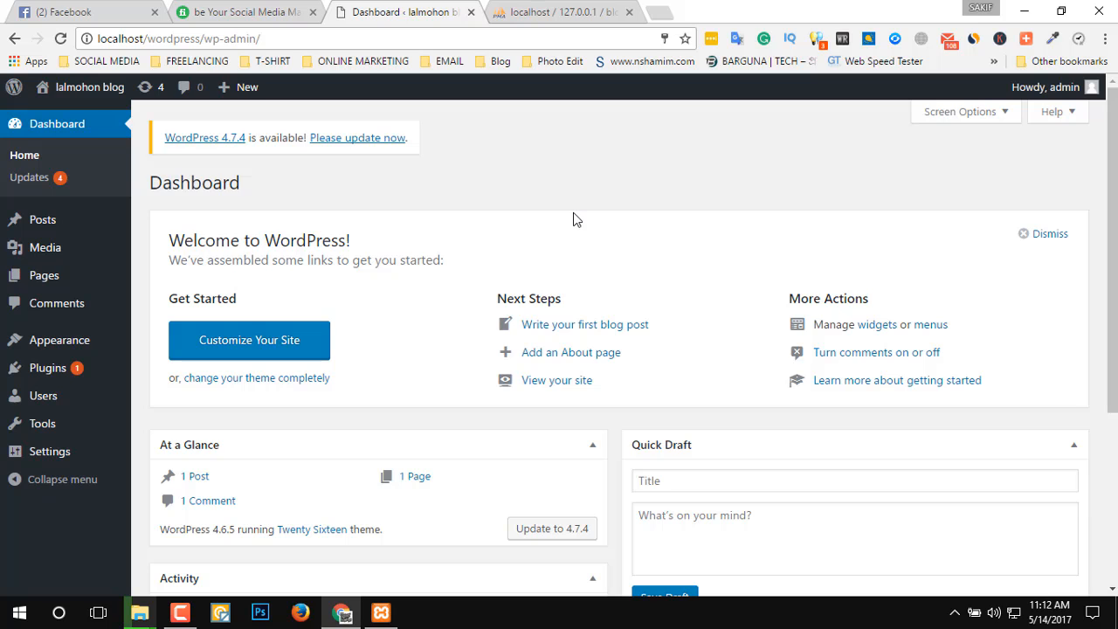
pyautogui.scroll(-1, 573, 219)
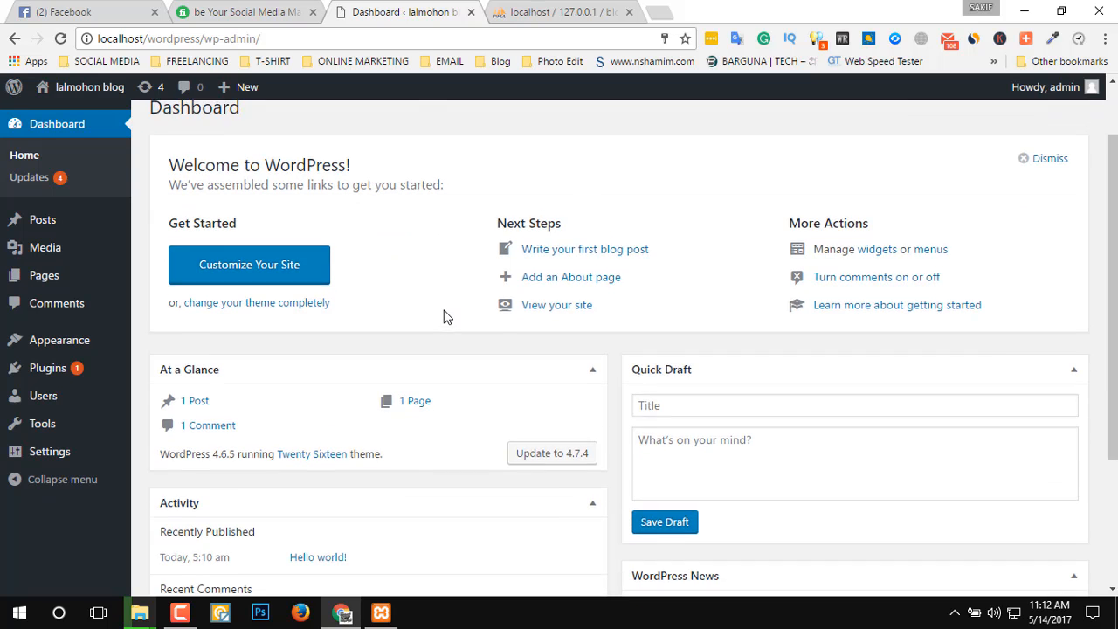
pyautogui.scroll(1, 444, 310)
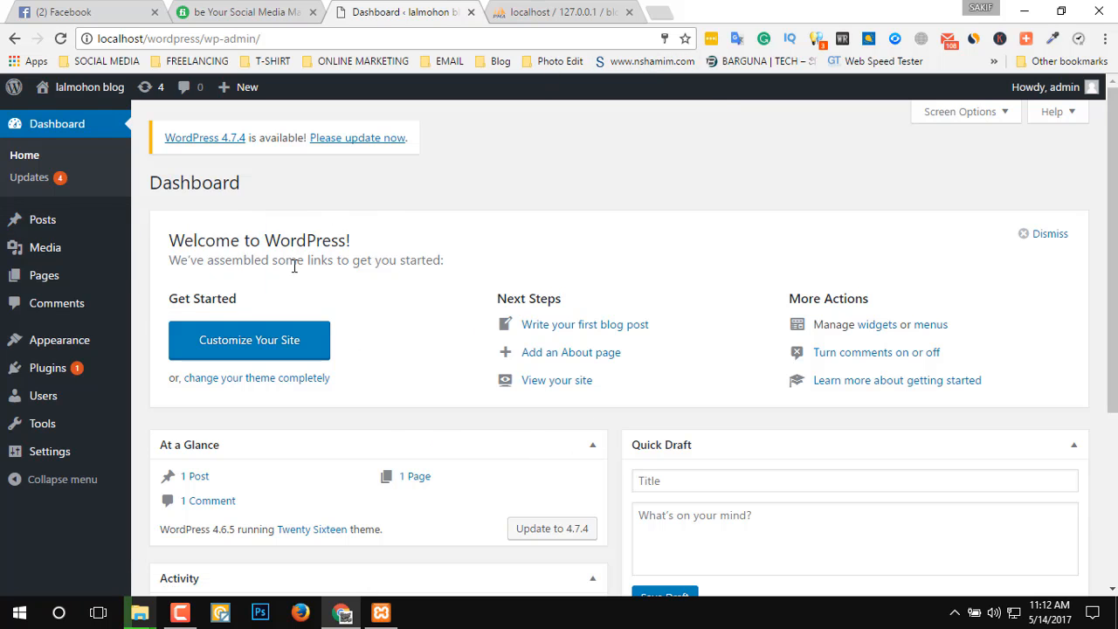
pyautogui.scroll(-1, 101, 199)
pyautogui.scroll(-2, 560, 497)
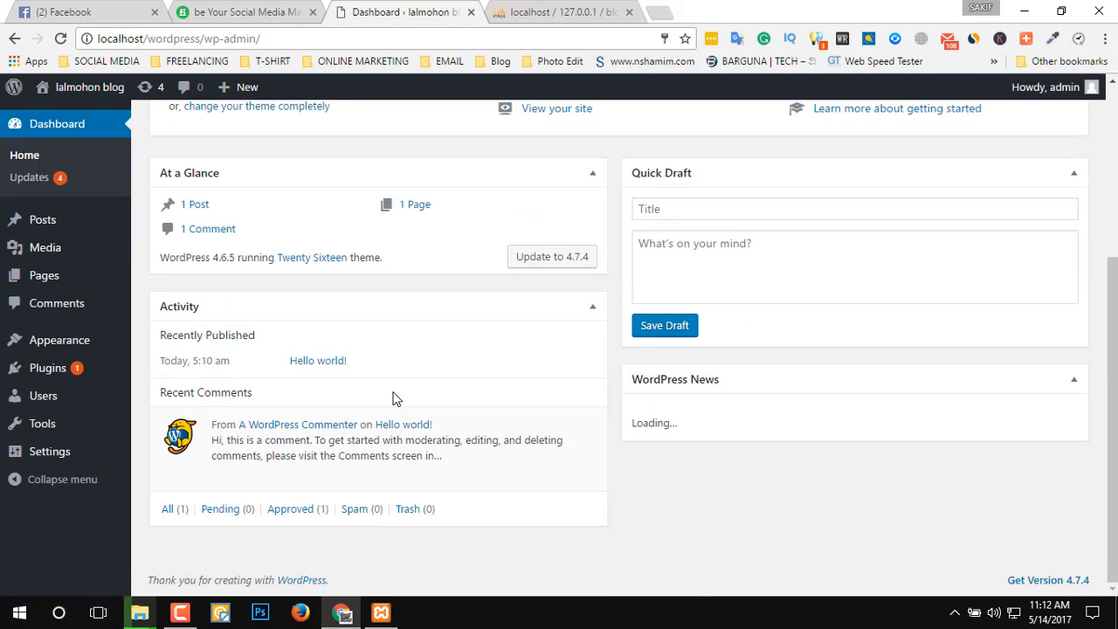
pyautogui.scroll(4, 235, 425)
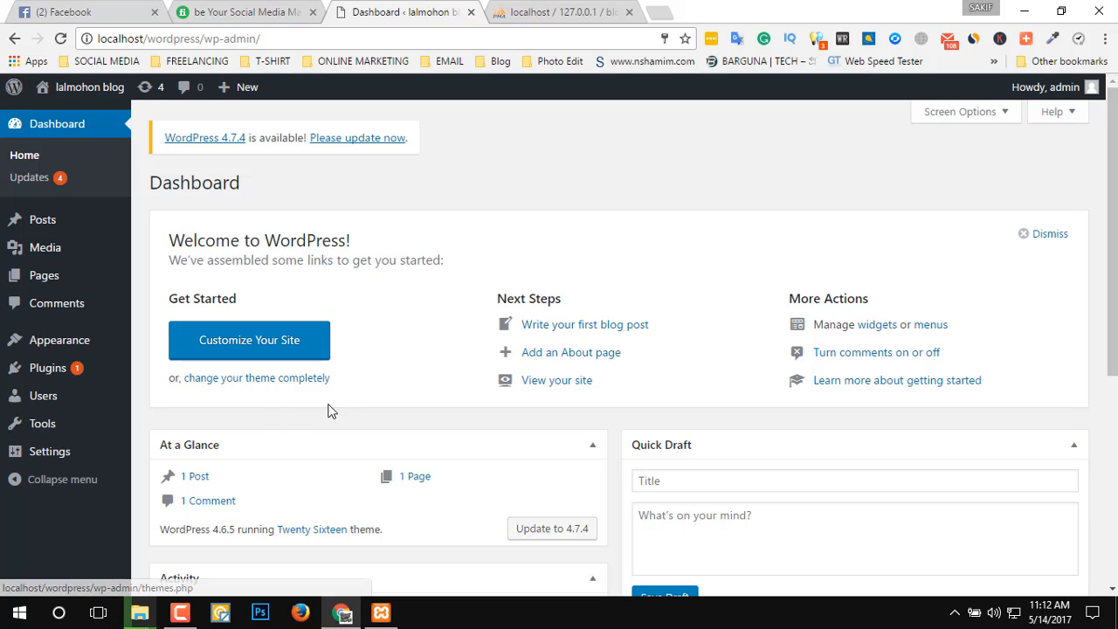
# Open the blog's public front page in a new tab and look through its default content.
pyautogui.moveTo(94, 224)
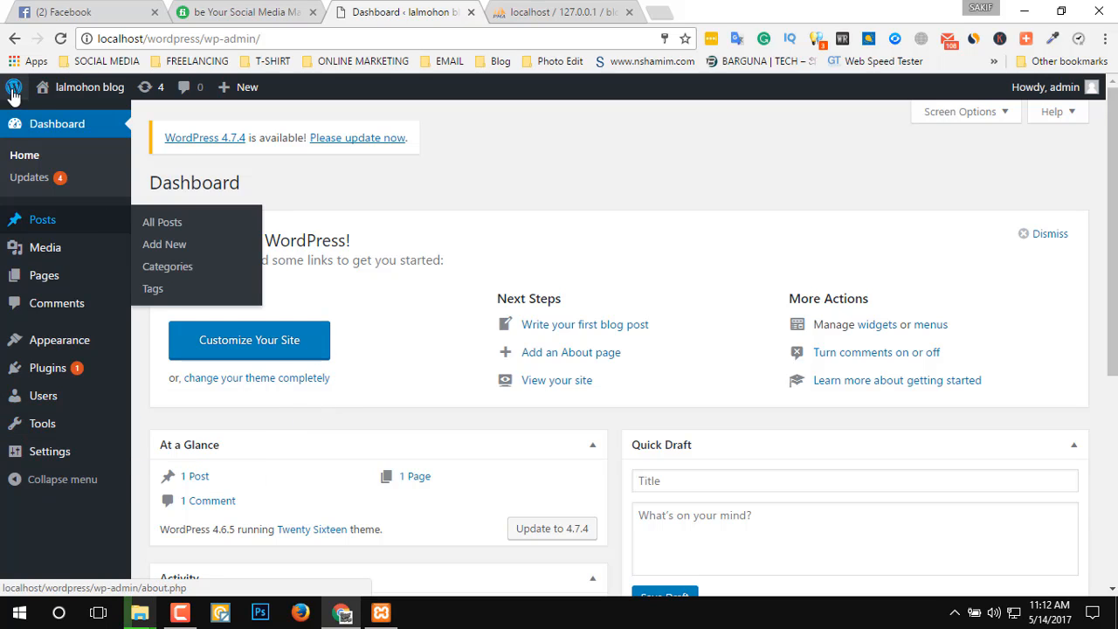
pyautogui.moveTo(83, 88)
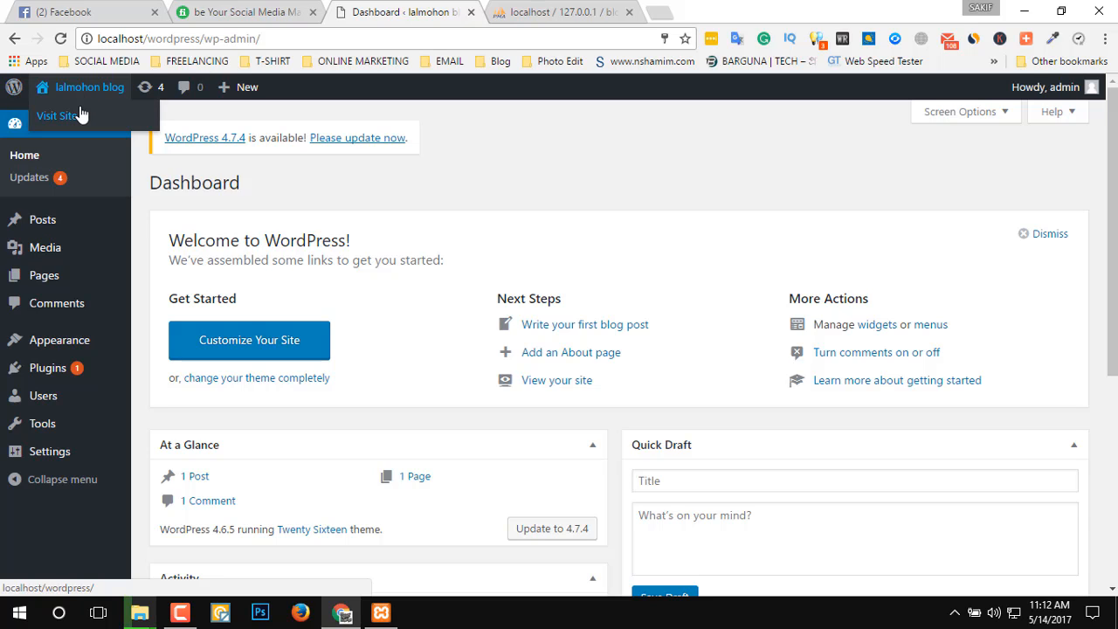
pyautogui.middleClick(79, 114)
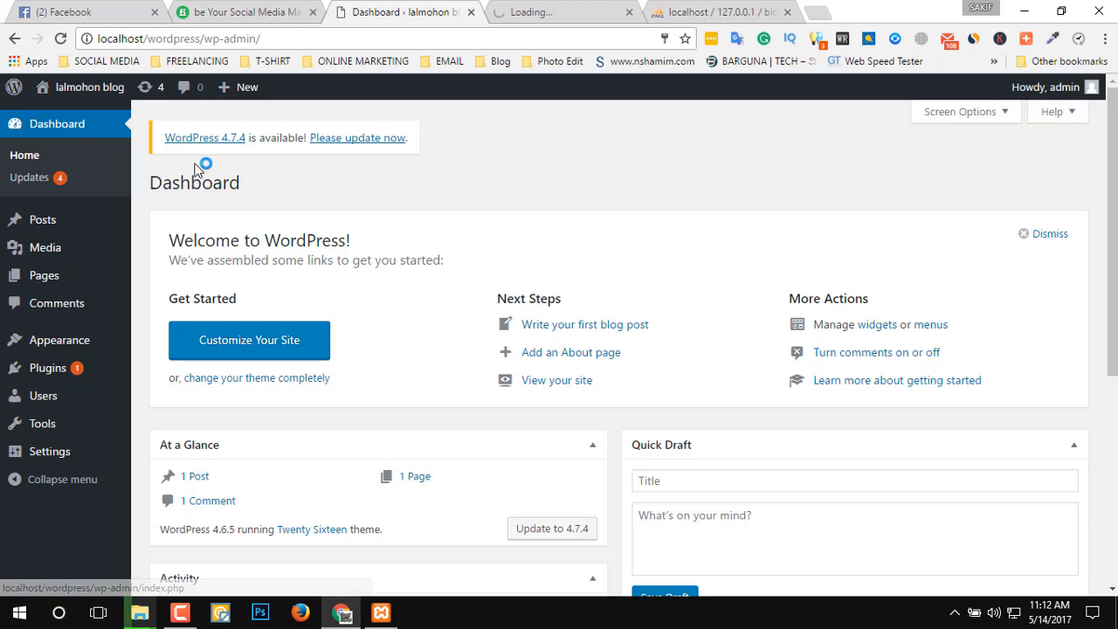
pyautogui.click(566, 10)
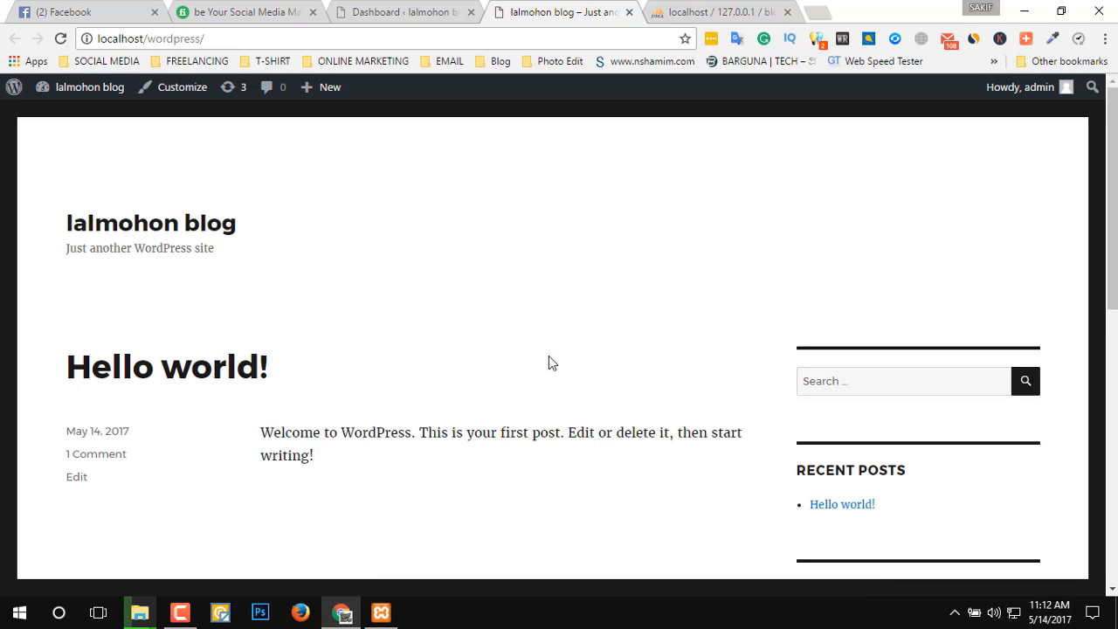
pyautogui.scroll(-6, 270, 529)
pyautogui.scroll(6, 376, 528)
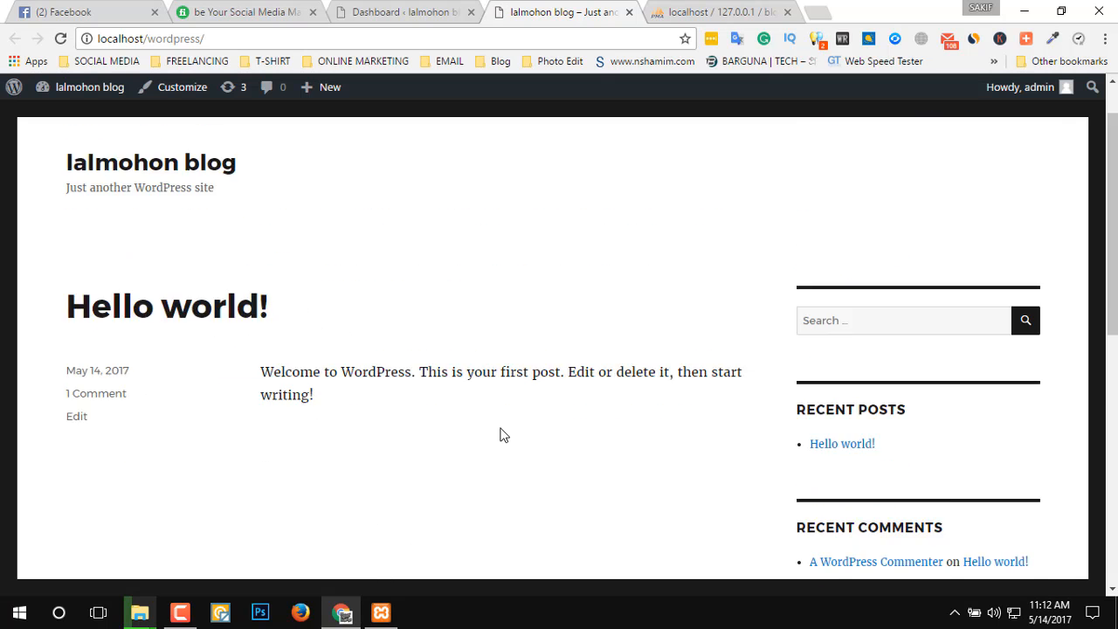
pyautogui.scroll(-6, 499, 437)
pyautogui.scroll(6, 498, 439)
# Return to the dashboard and open the Themes page to review the installed themes.
pyautogui.click(398, 9)
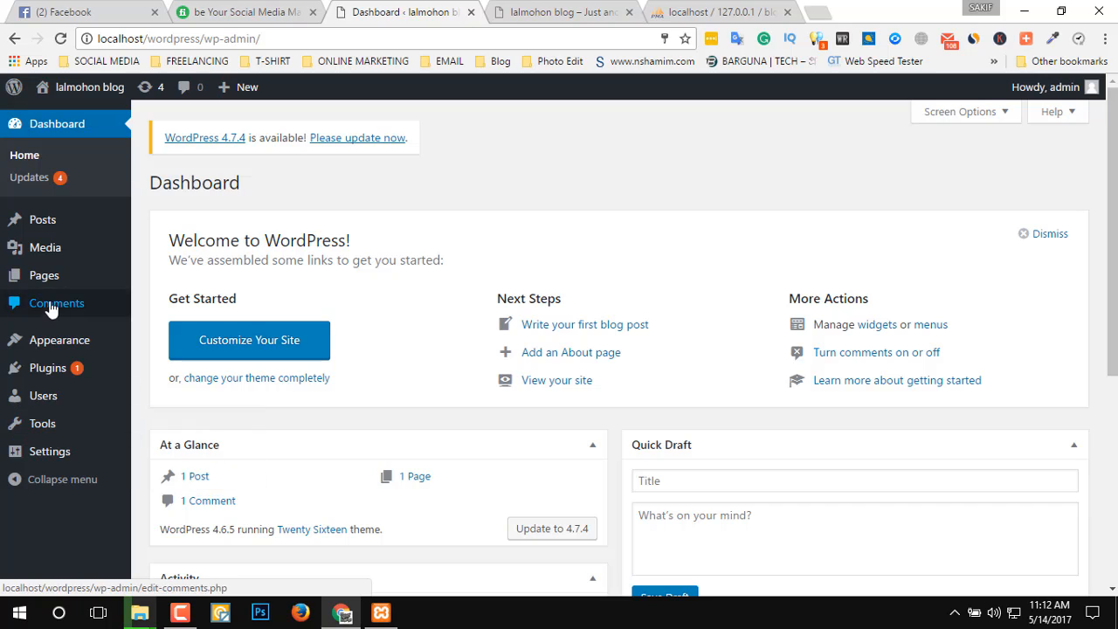
pyautogui.moveTo(100, 346)
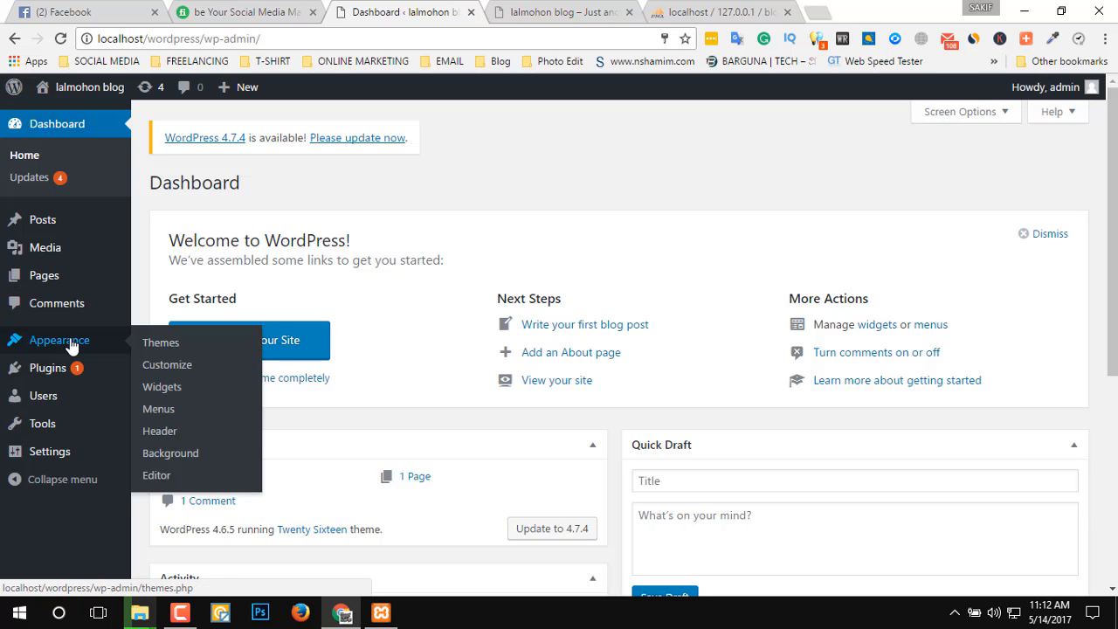
pyautogui.click(160, 342)
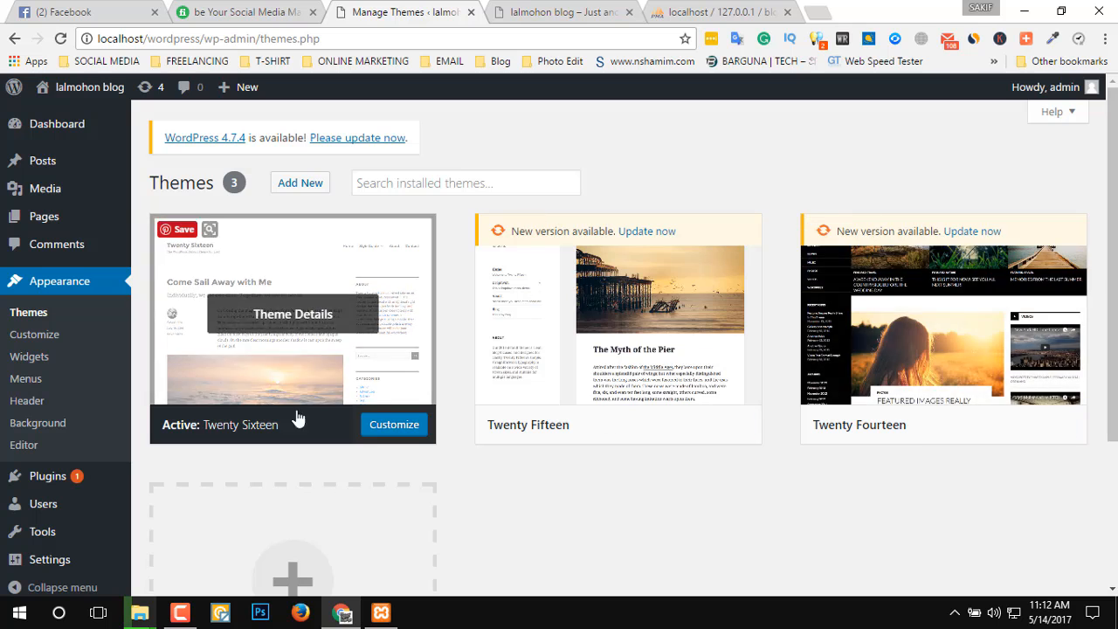
pyautogui.scroll(-2, 906, 538)
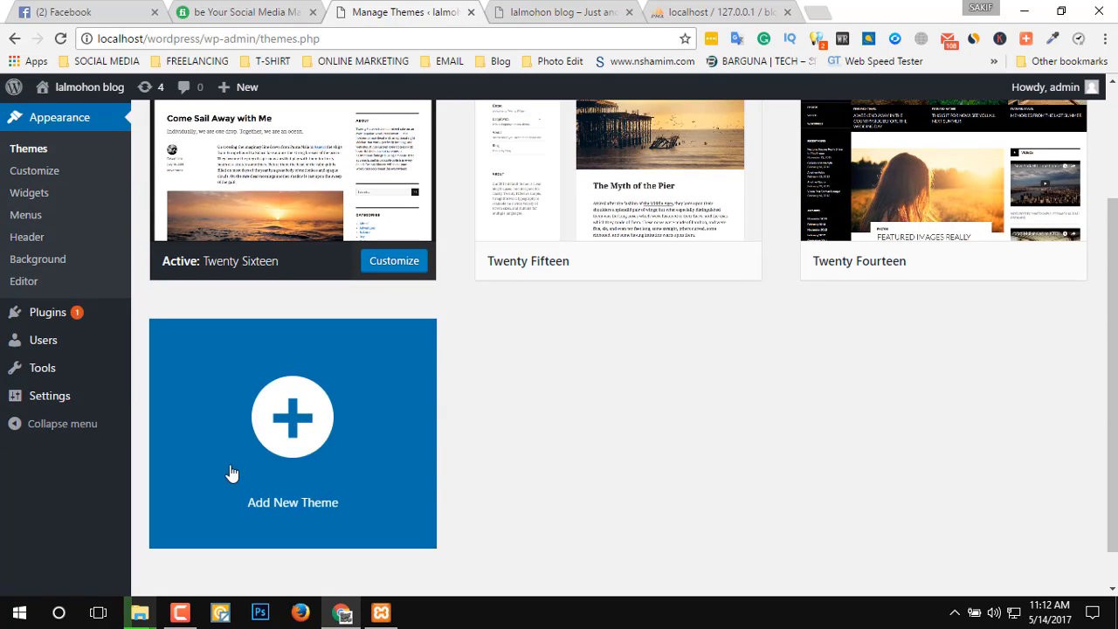
pyautogui.scroll(2, 1086, 408)
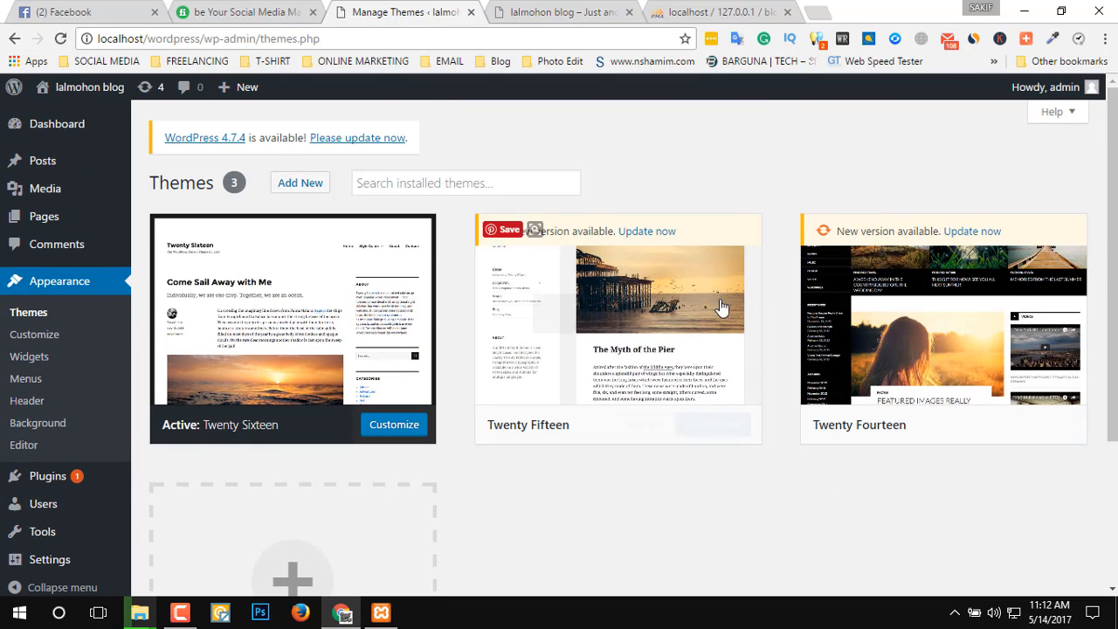
pyautogui.scroll(-1, 389, 479)
pyautogui.scroll(-2, 389, 480)
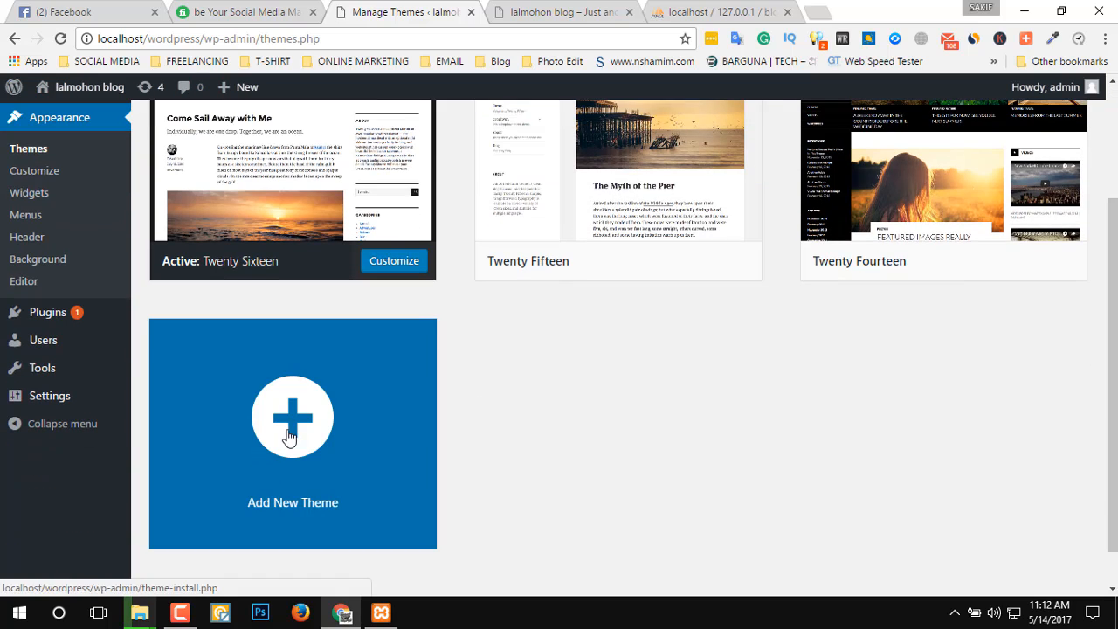
# Open the Add Themes page and browse the featured themes available for installation.
pyautogui.click(292, 428)
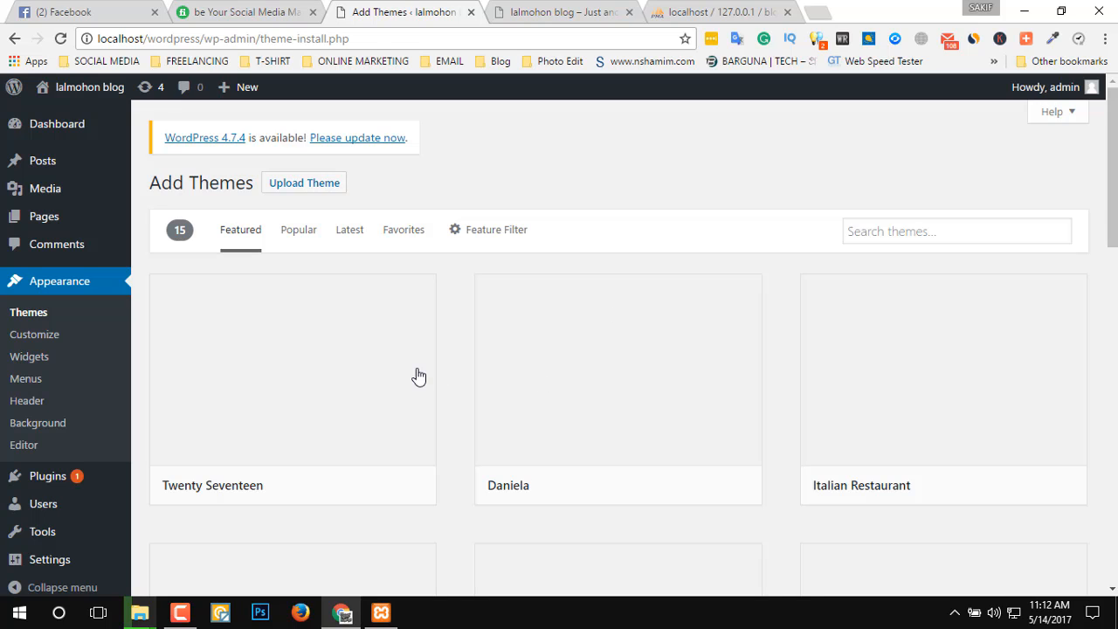
pyautogui.moveTo(416, 375)
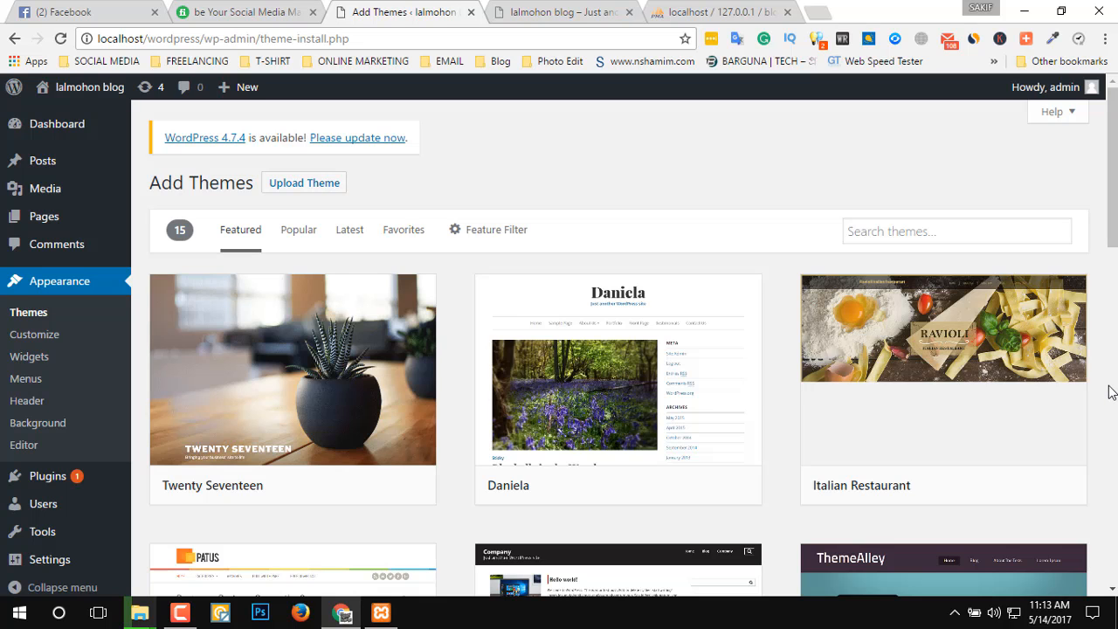
pyautogui.scroll(-4, 1109, 389)
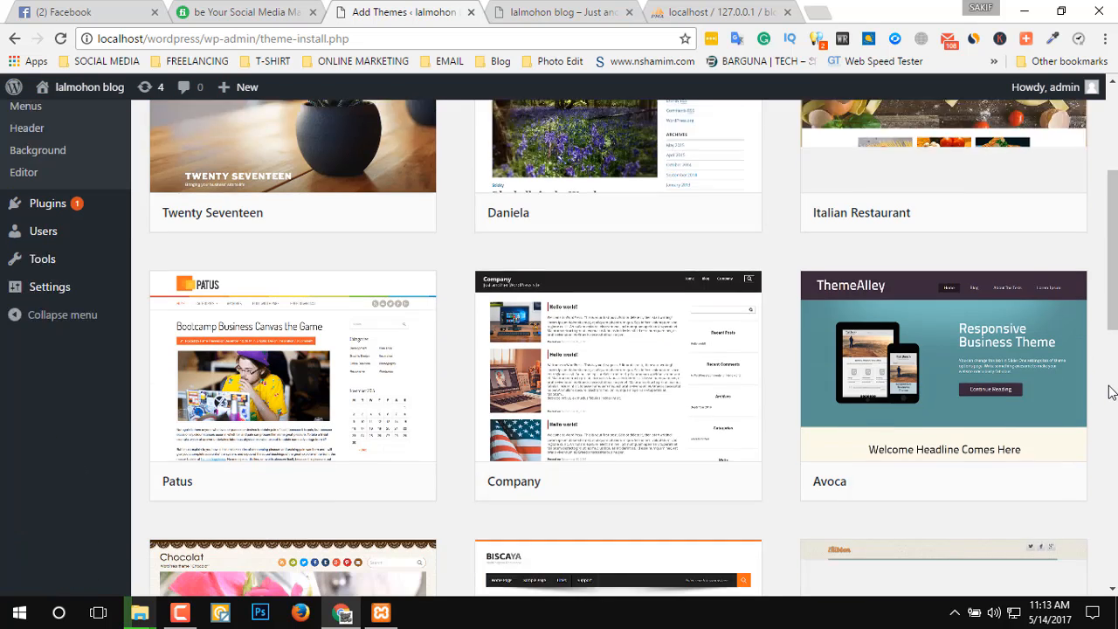
pyautogui.moveTo(1077, 403)
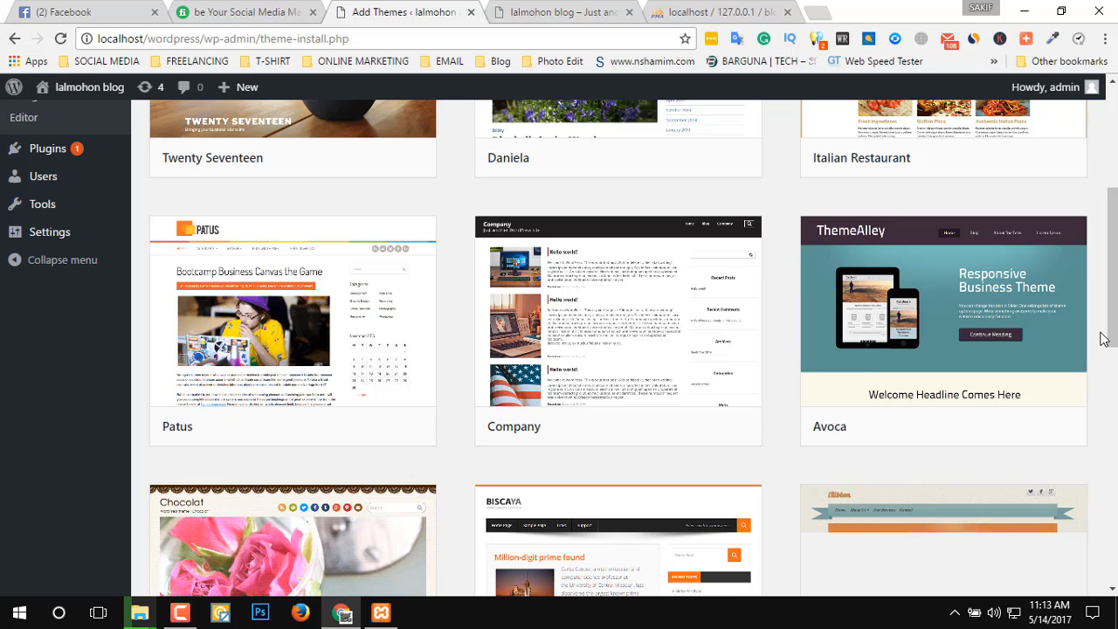
pyautogui.scroll(-1, 1103, 340)
pyautogui.scroll(-9, 1102, 340)
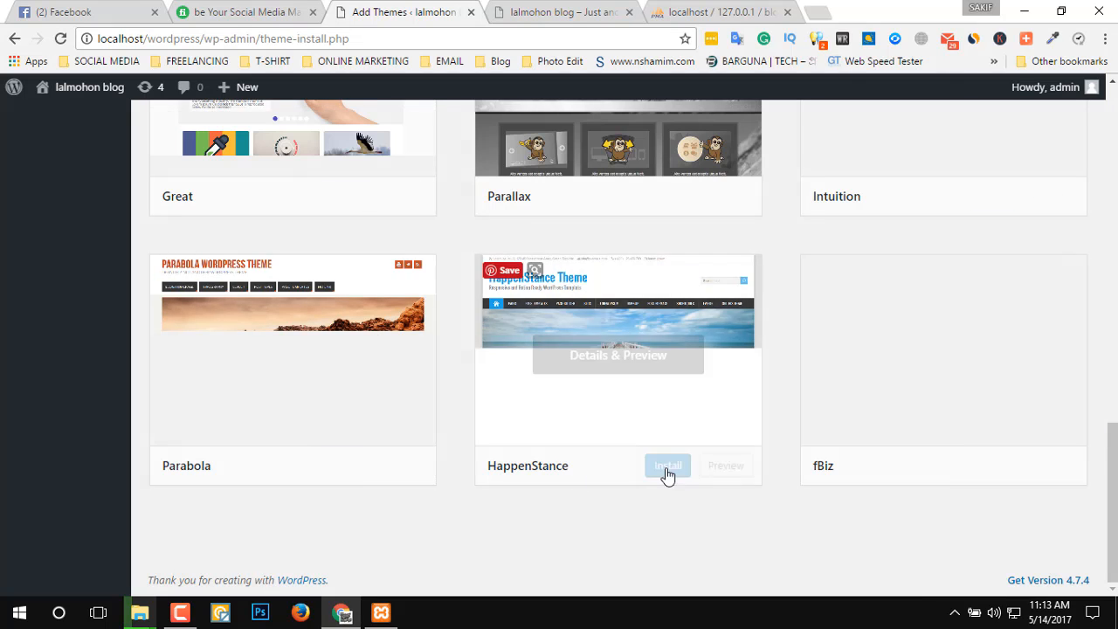
pyautogui.scroll(1, 1115, 472)
pyautogui.scroll(8, 1115, 472)
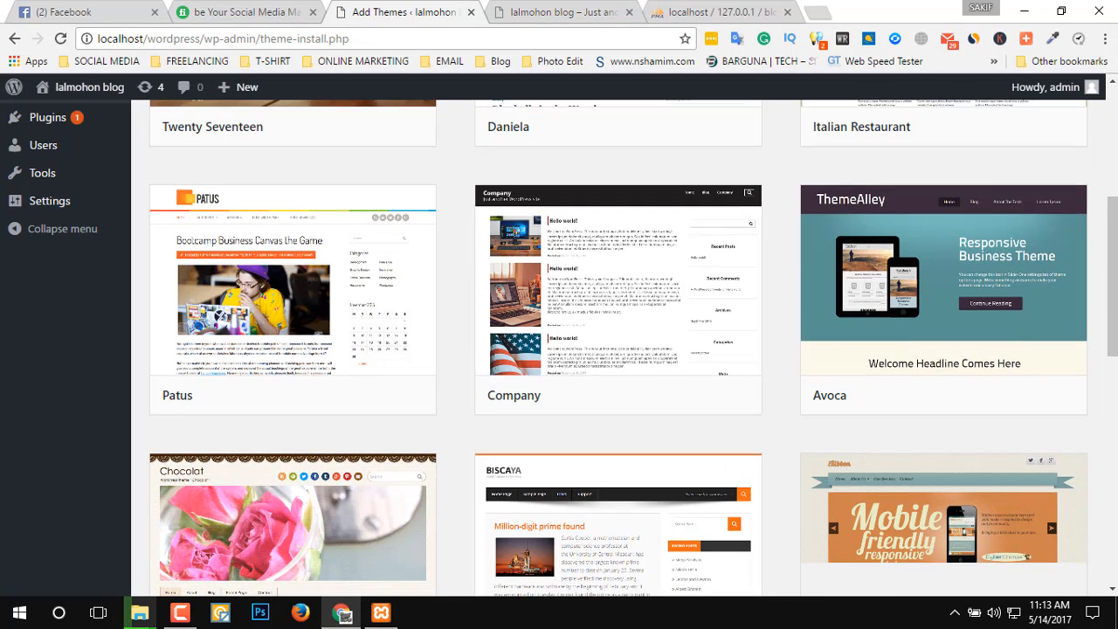
pyautogui.scroll(3, 1115, 472)
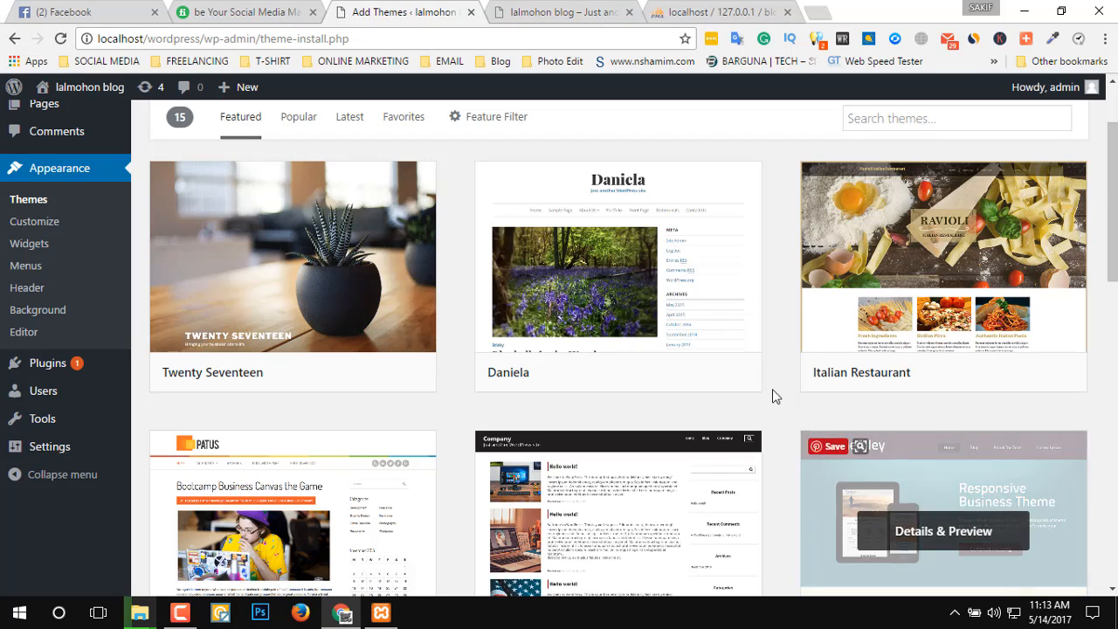
pyautogui.scroll(-2, 1093, 397)
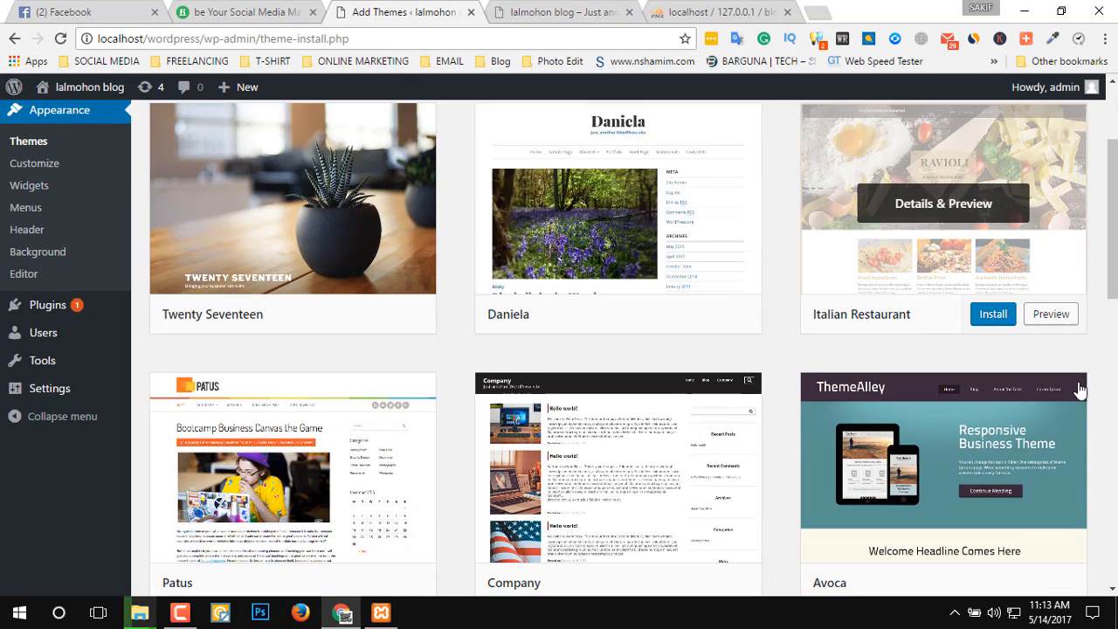
pyautogui.scroll(-9, 1054, 502)
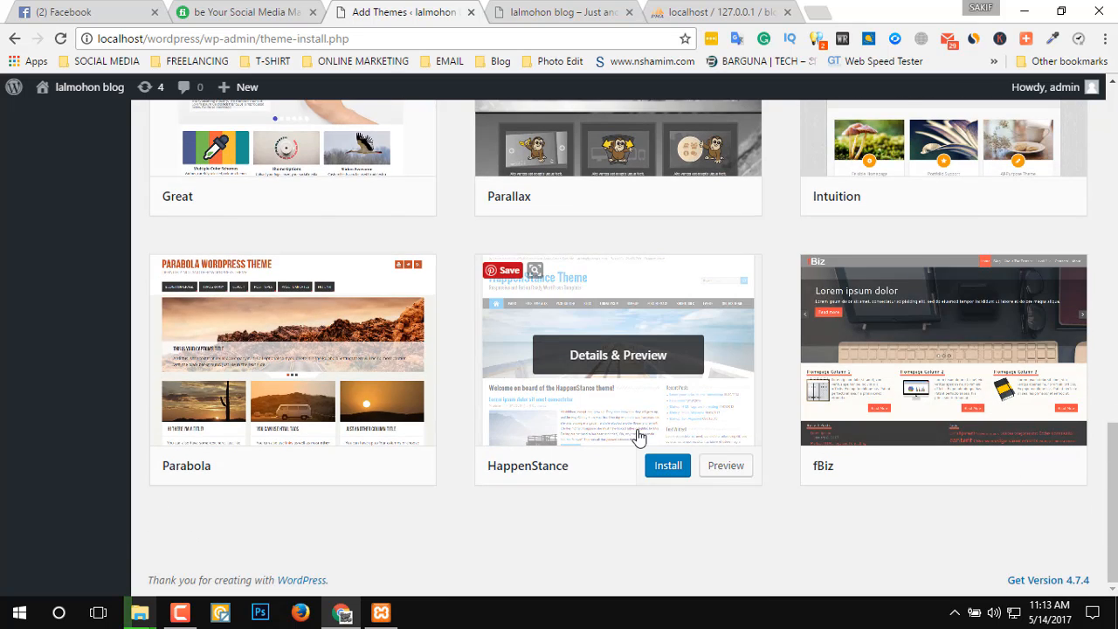
pyautogui.scroll(1, 638, 432)
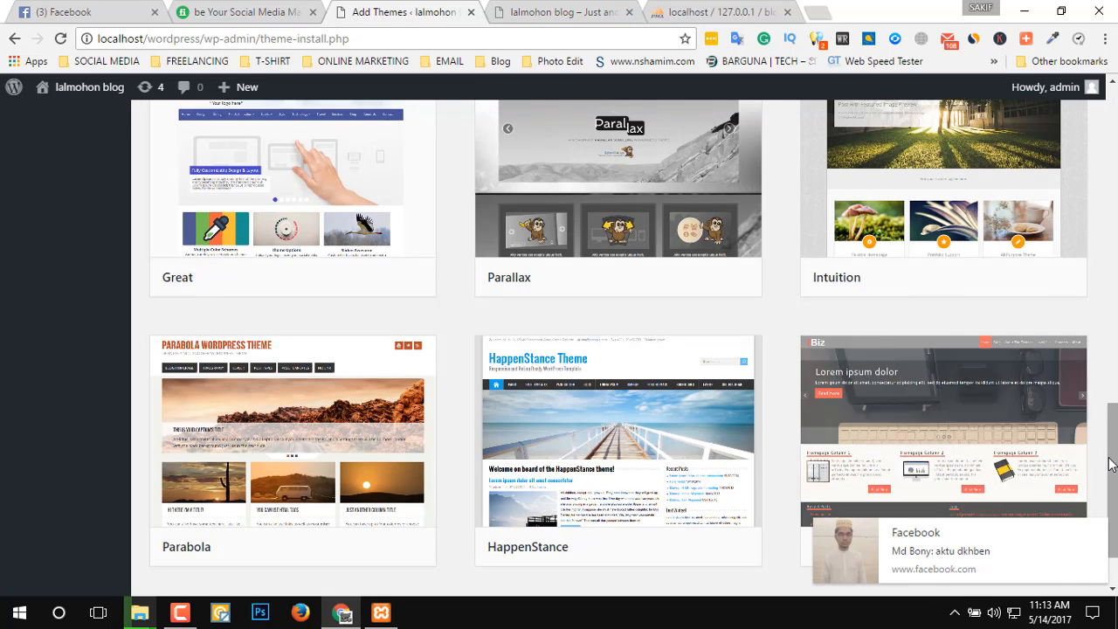
pyautogui.scroll(-2, 1068, 392)
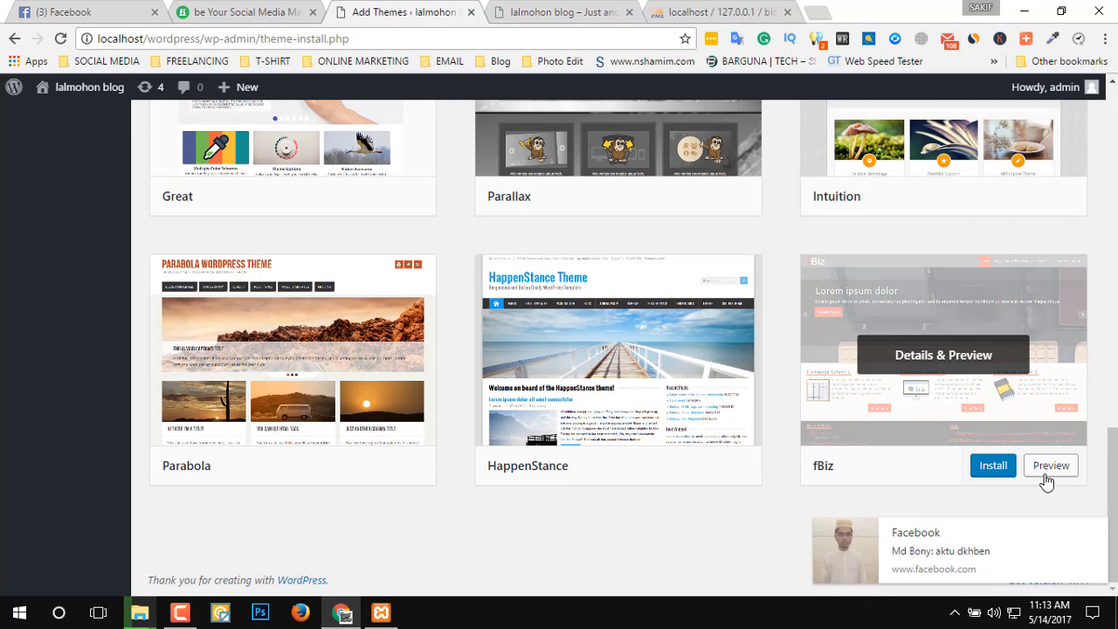
pyautogui.scroll(4, 759, 509)
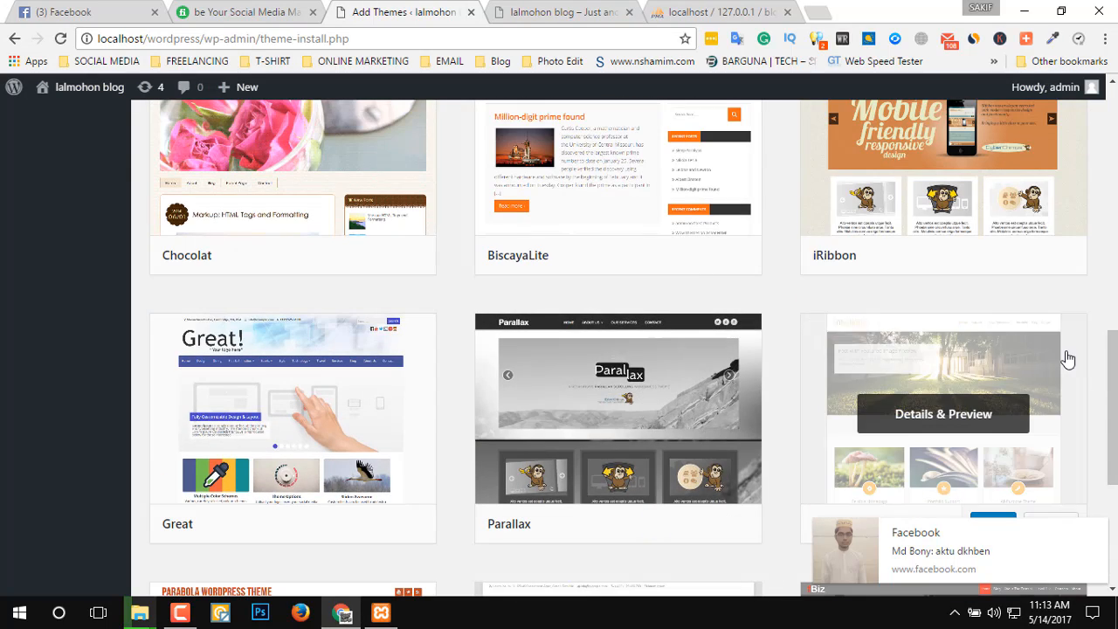
# Preview the Italian Restaurant theme from the featured themes, look through its sample posts and close the preview.
pyautogui.scroll(3, 553, 365)
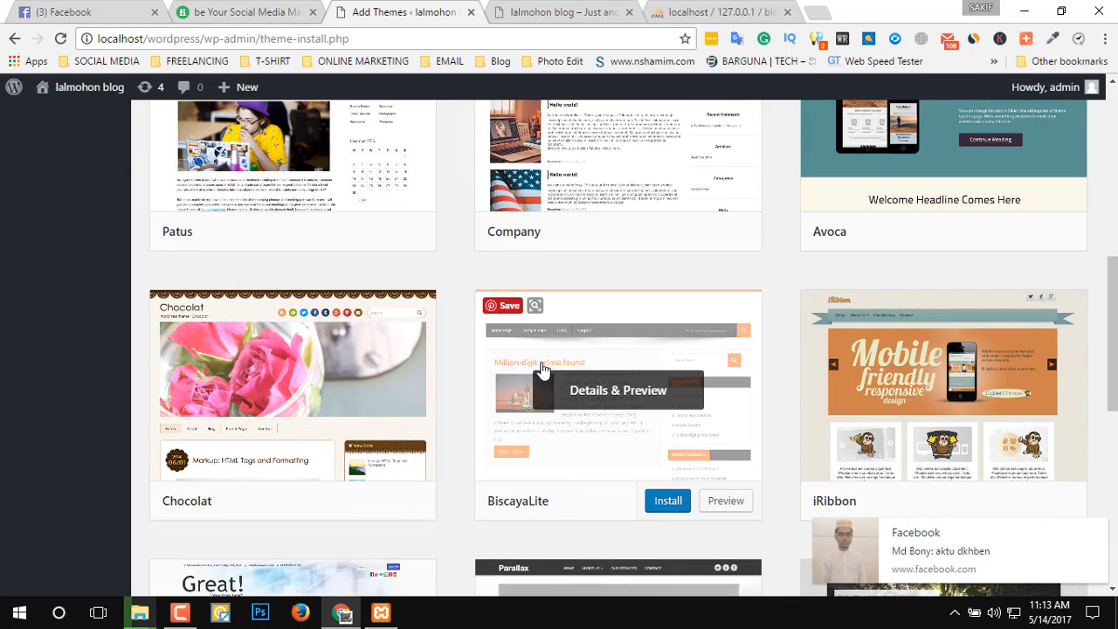
pyautogui.scroll(2, 1074, 425)
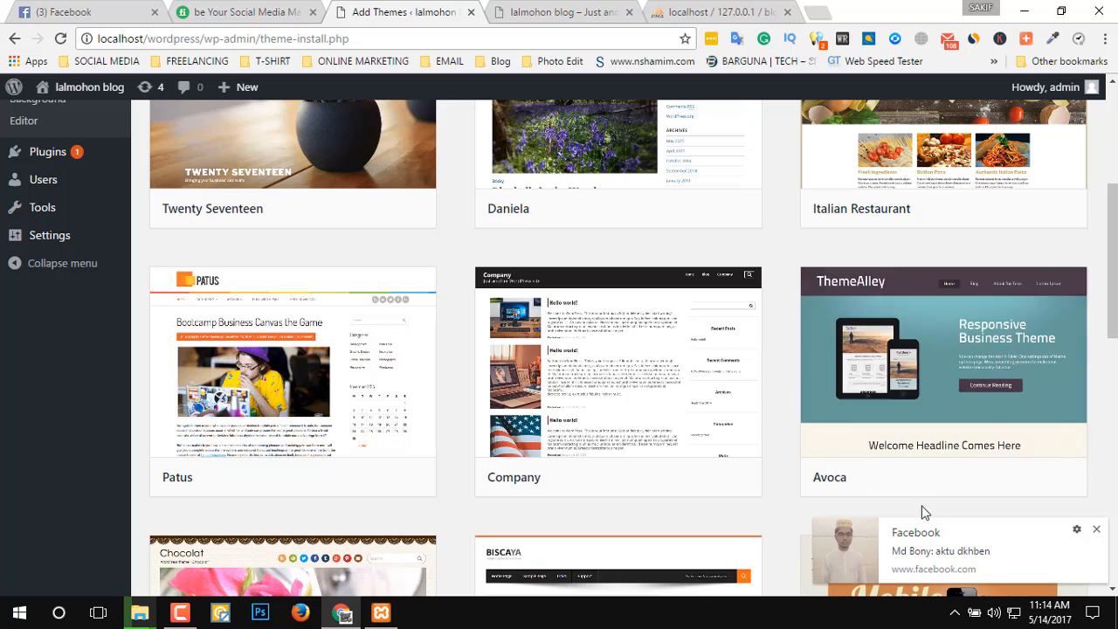
pyautogui.scroll(4, 998, 305)
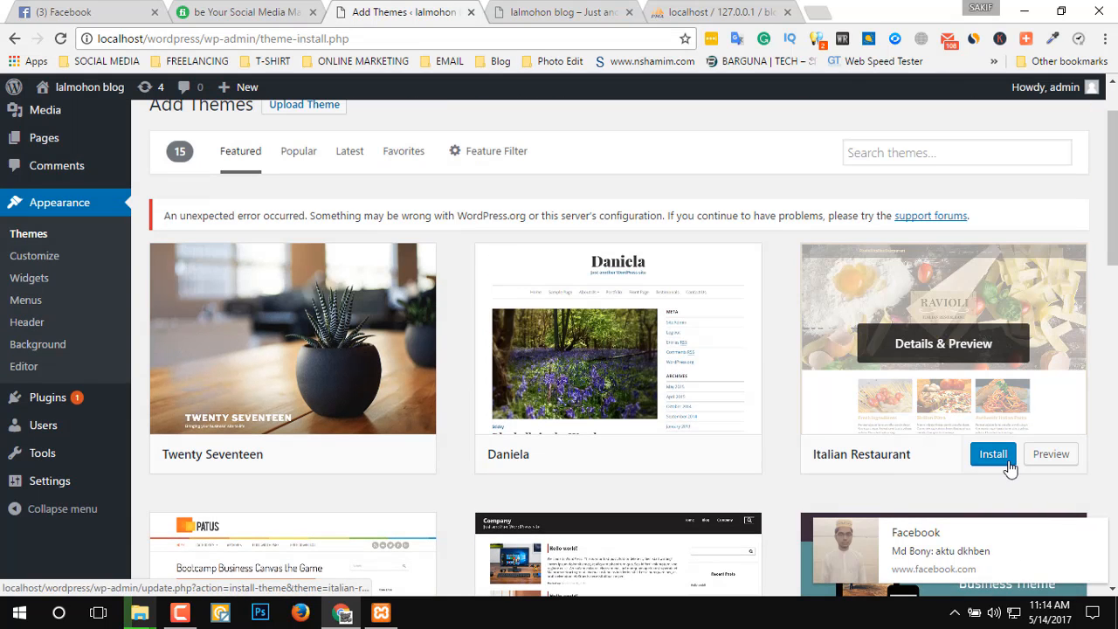
pyautogui.click(1056, 455)
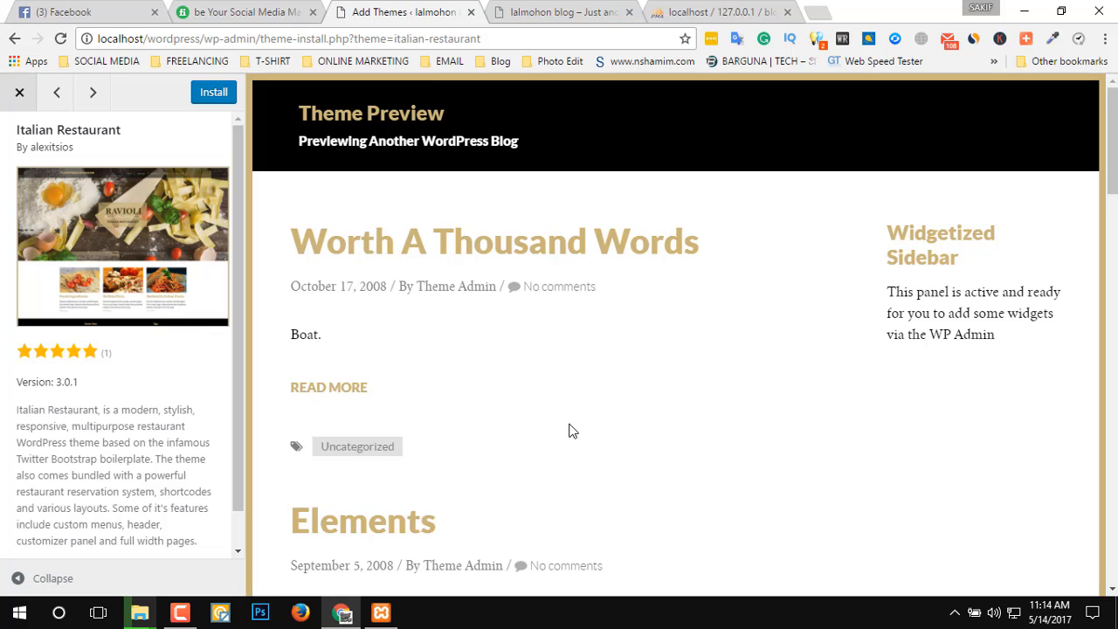
pyautogui.scroll(-15, 569, 431)
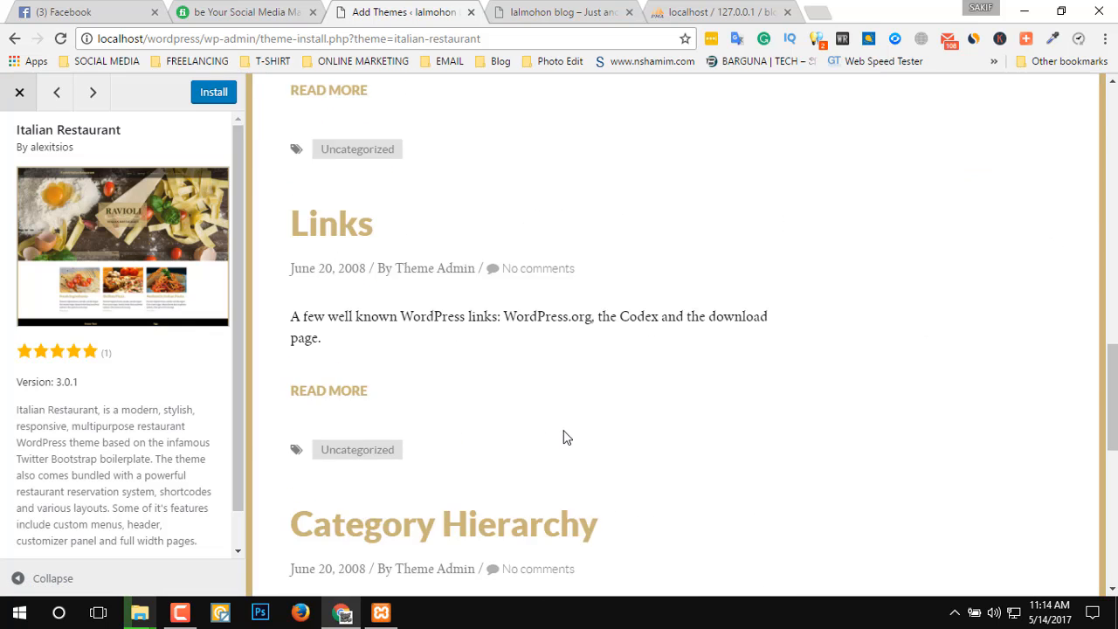
pyautogui.scroll(-5, 564, 437)
pyautogui.scroll(10, 552, 449)
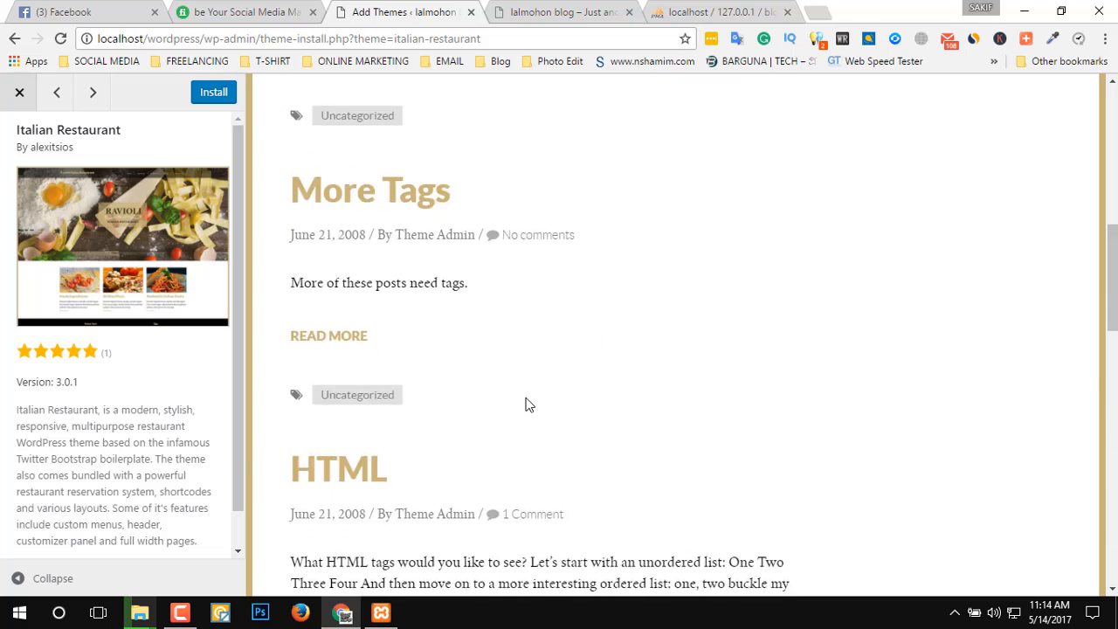
pyautogui.scroll(8, 527, 404)
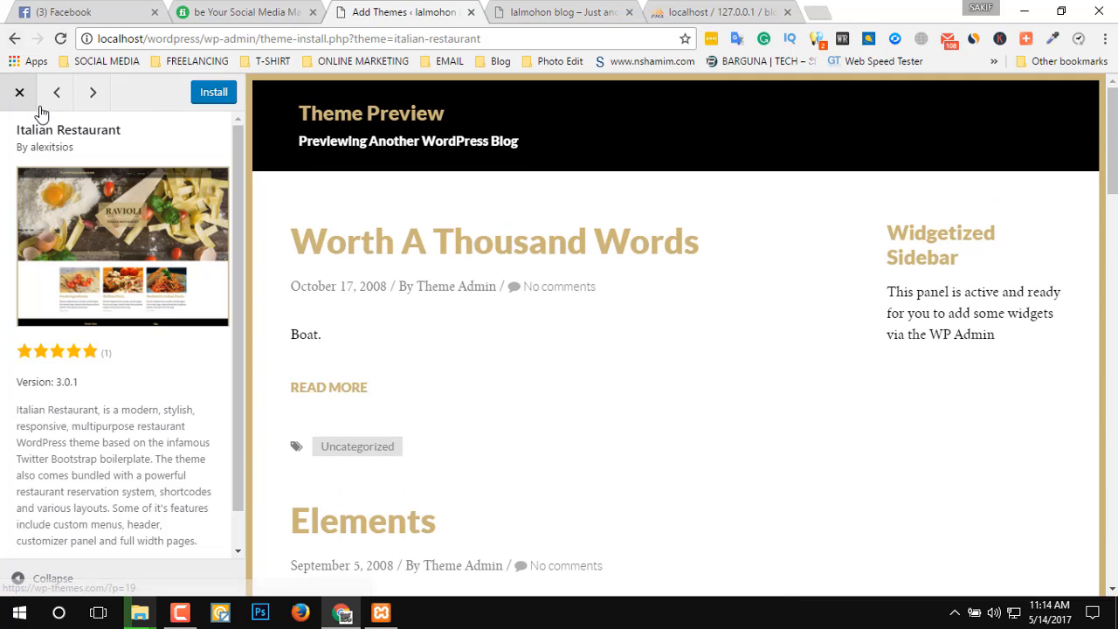
pyautogui.click(20, 94)
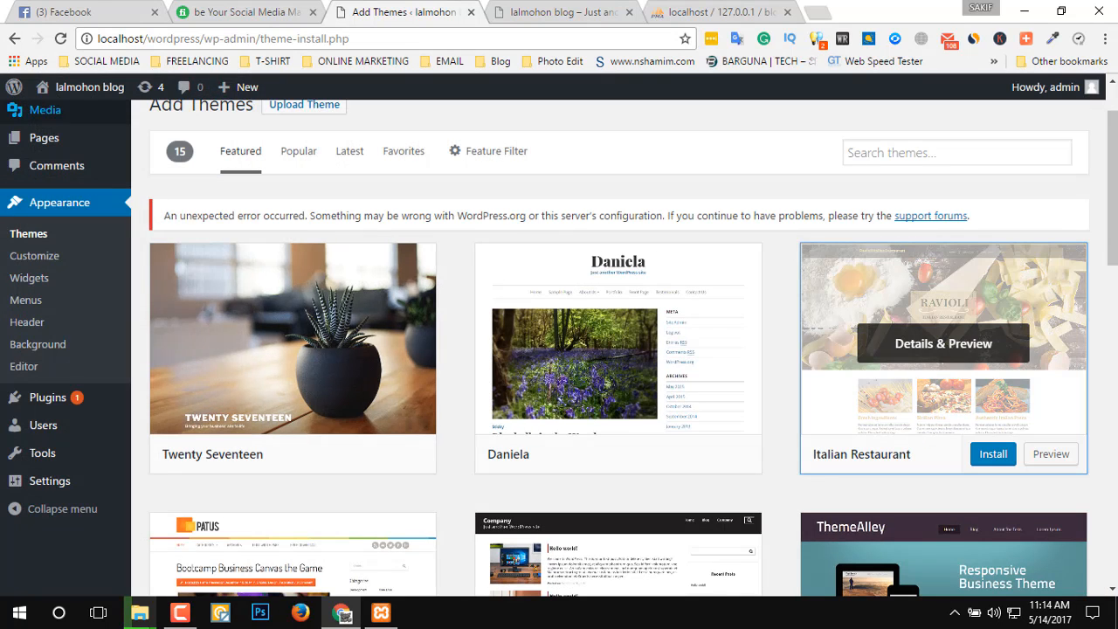
# Preview the Avoca theme, examine its slider, content blocks and sample posts, and close the preview.
pyautogui.scroll(-2, 308, 400)
pyautogui.scroll(-2, 307, 399)
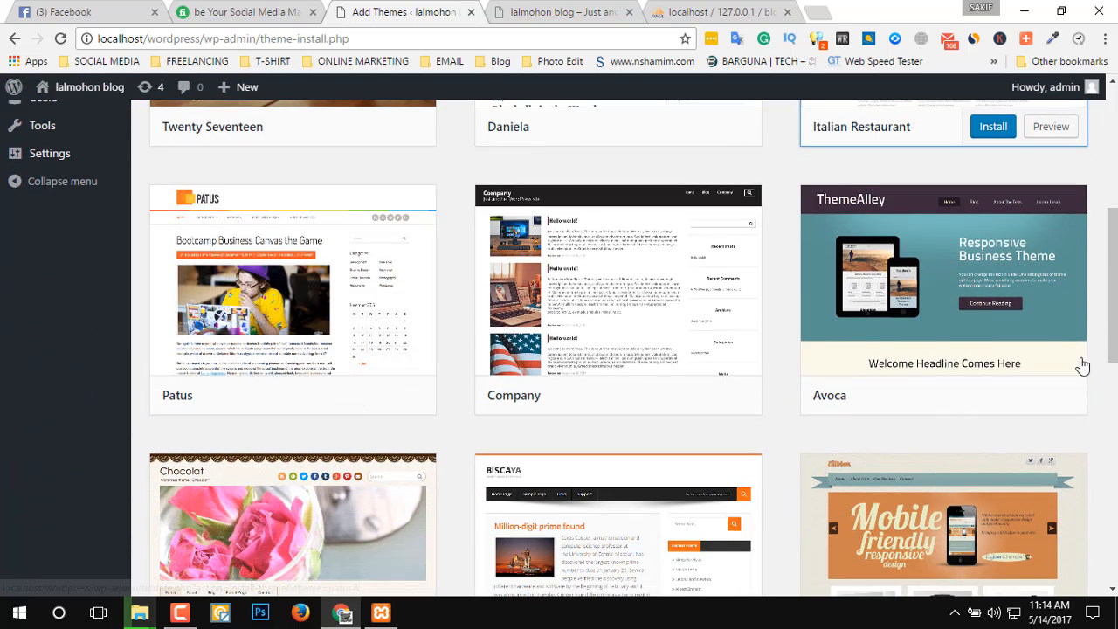
pyautogui.click(1058, 395)
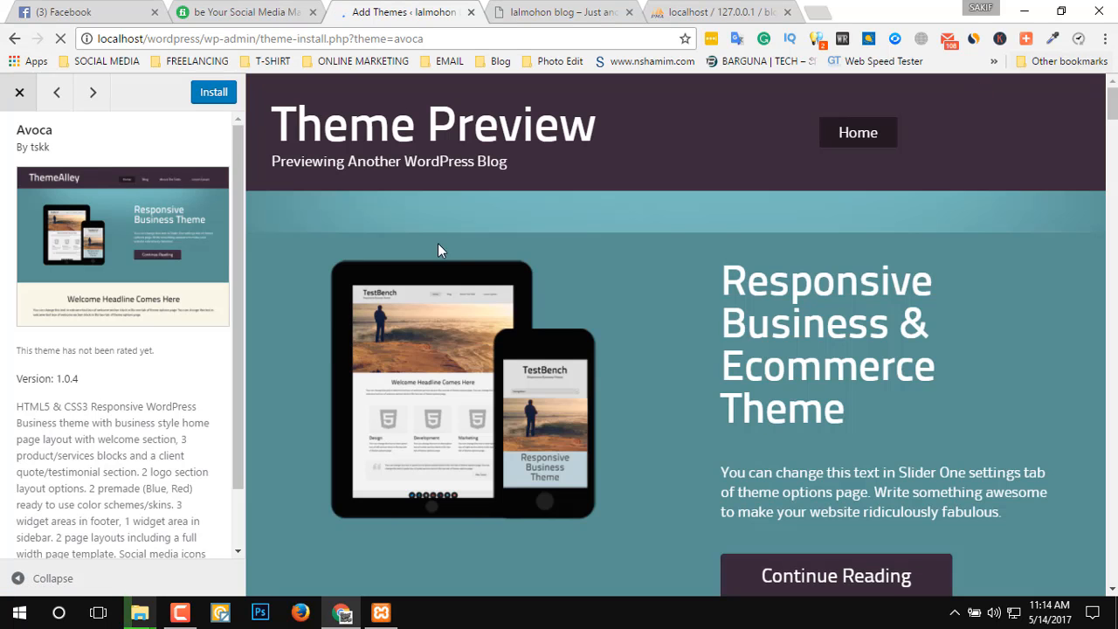
pyautogui.scroll(-12, 693, 451)
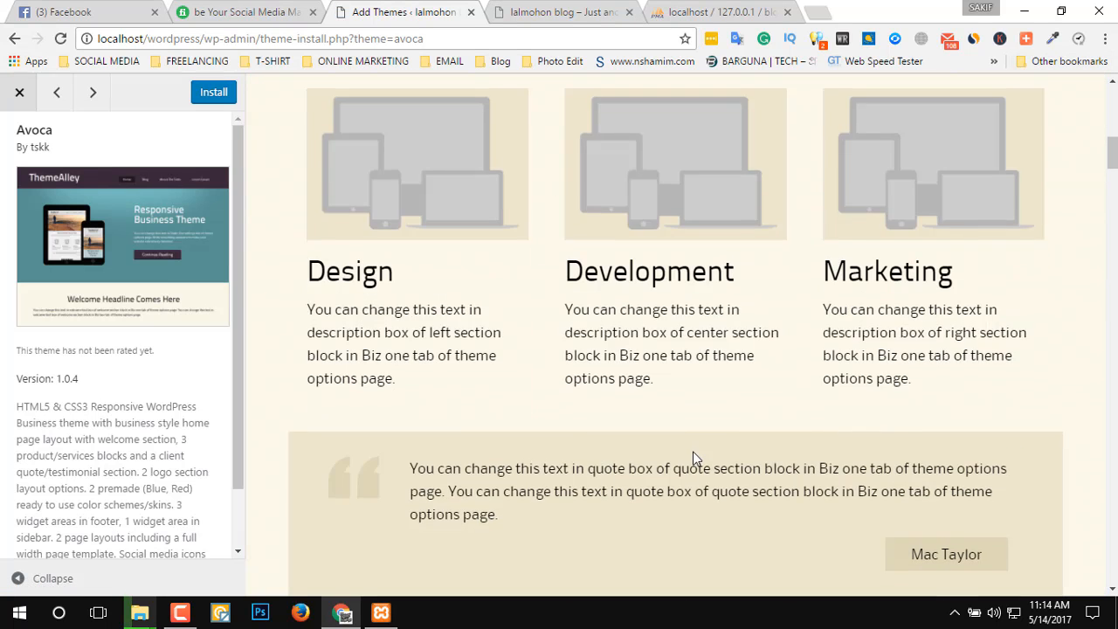
pyautogui.scroll(-15, 693, 459)
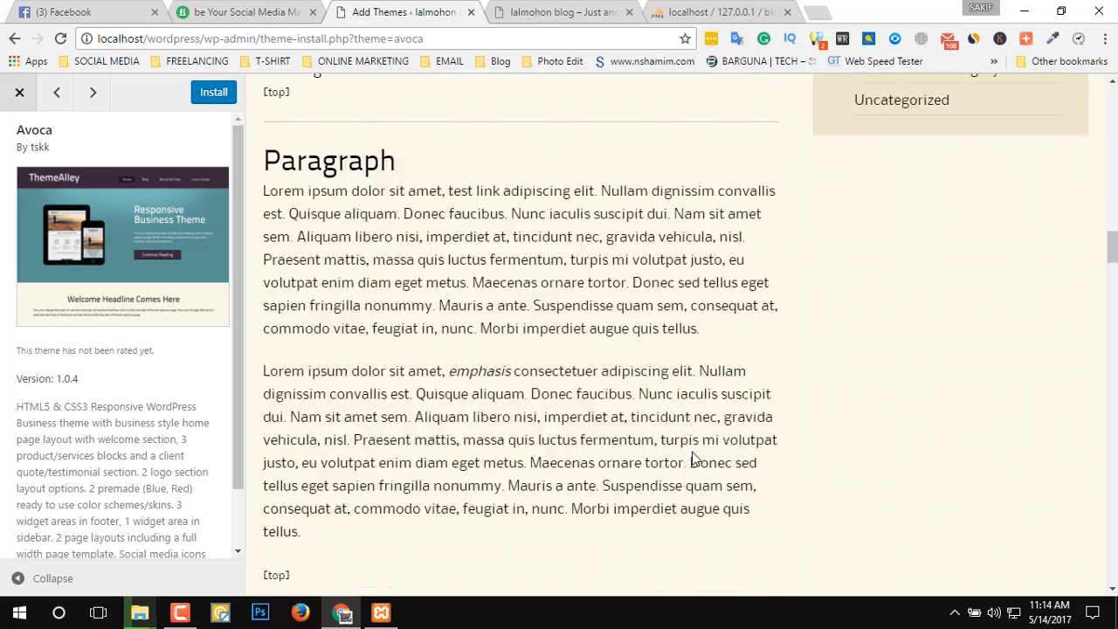
pyautogui.scroll(-15, 693, 459)
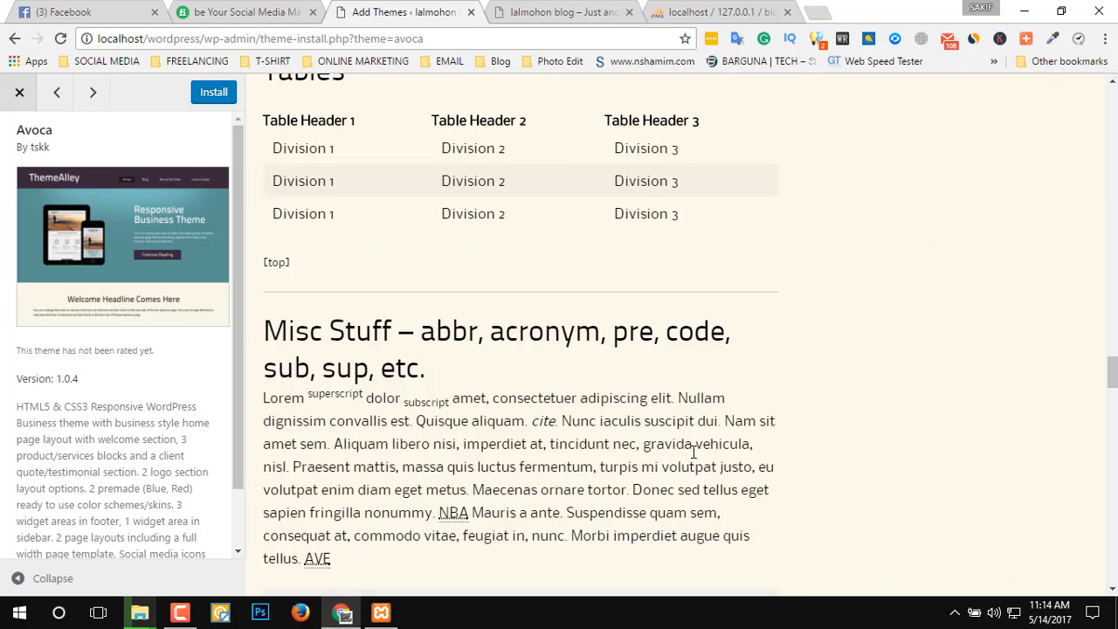
pyautogui.scroll(-15, 680, 464)
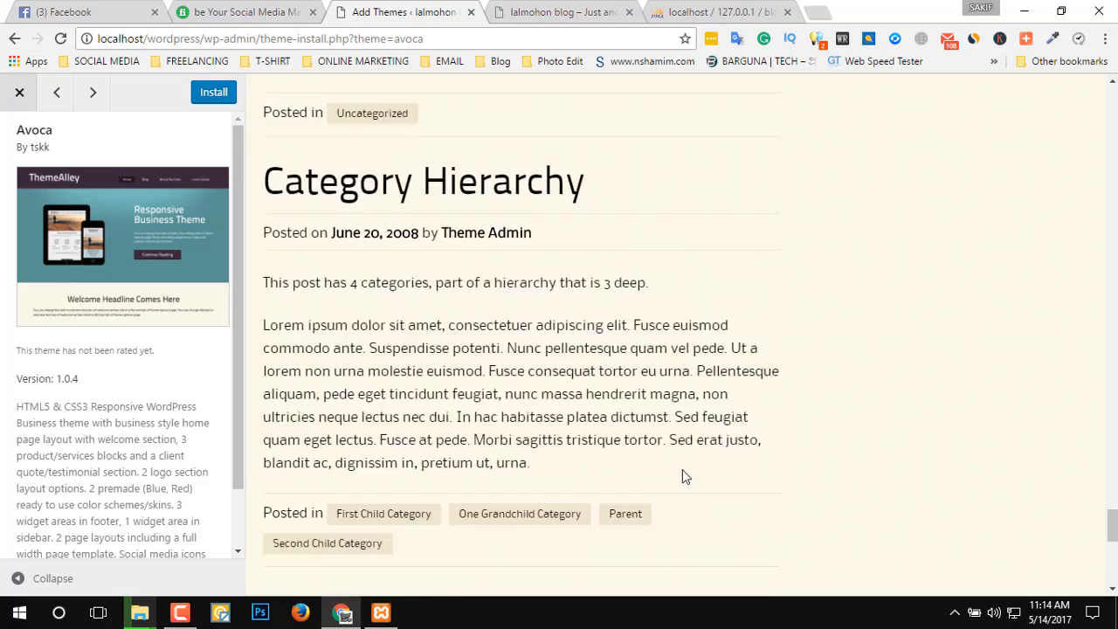
pyautogui.scroll(15, 687, 476)
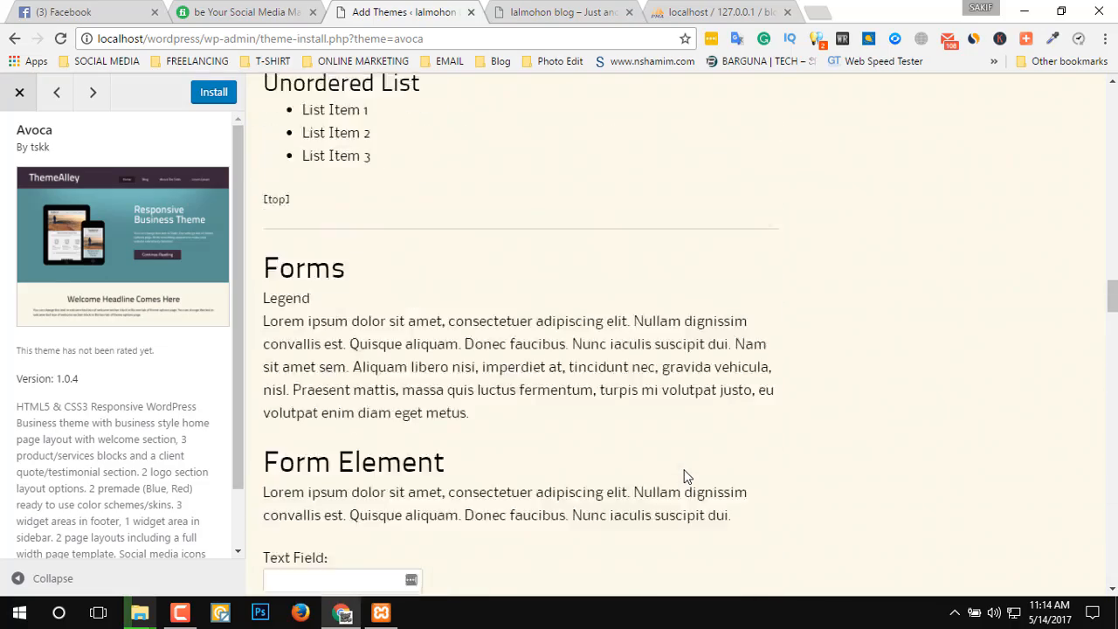
pyautogui.scroll(15, 687, 476)
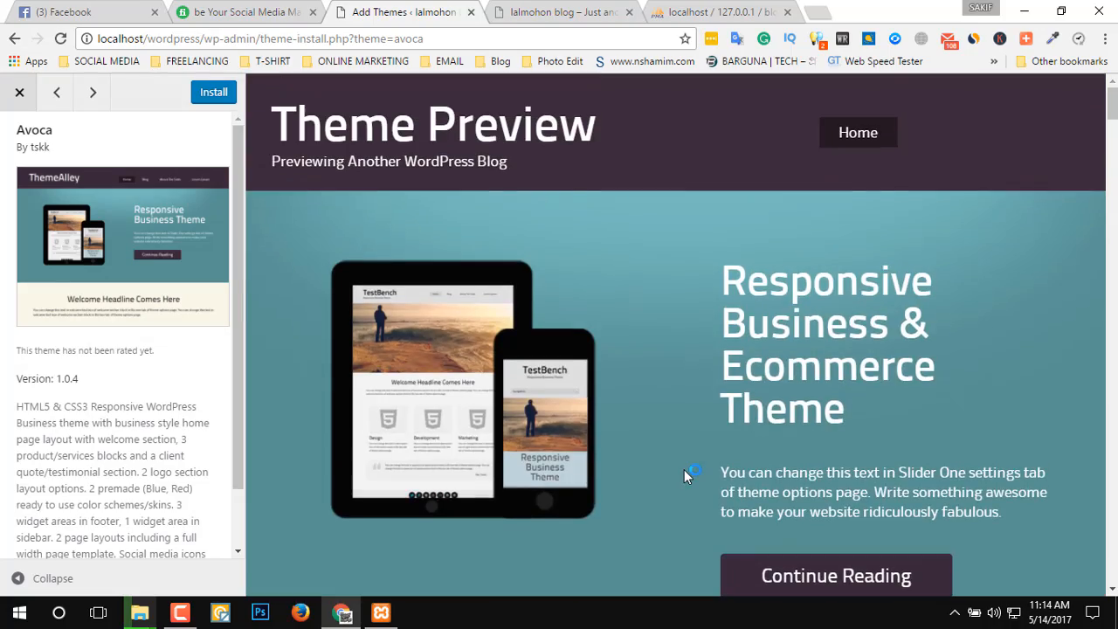
pyautogui.scroll(-2, 899, 564)
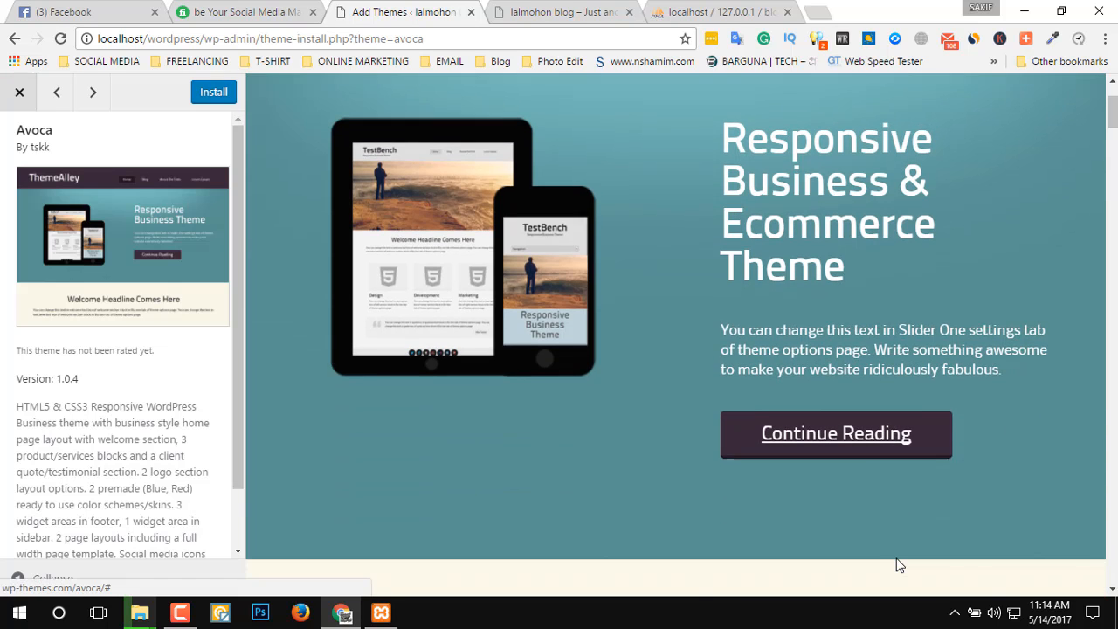
pyautogui.click(21, 94)
# Open the theme upload form on the Add Themes page and bring up the file chooser for the theme's .zip file.
pyautogui.scroll(5, 454, 395)
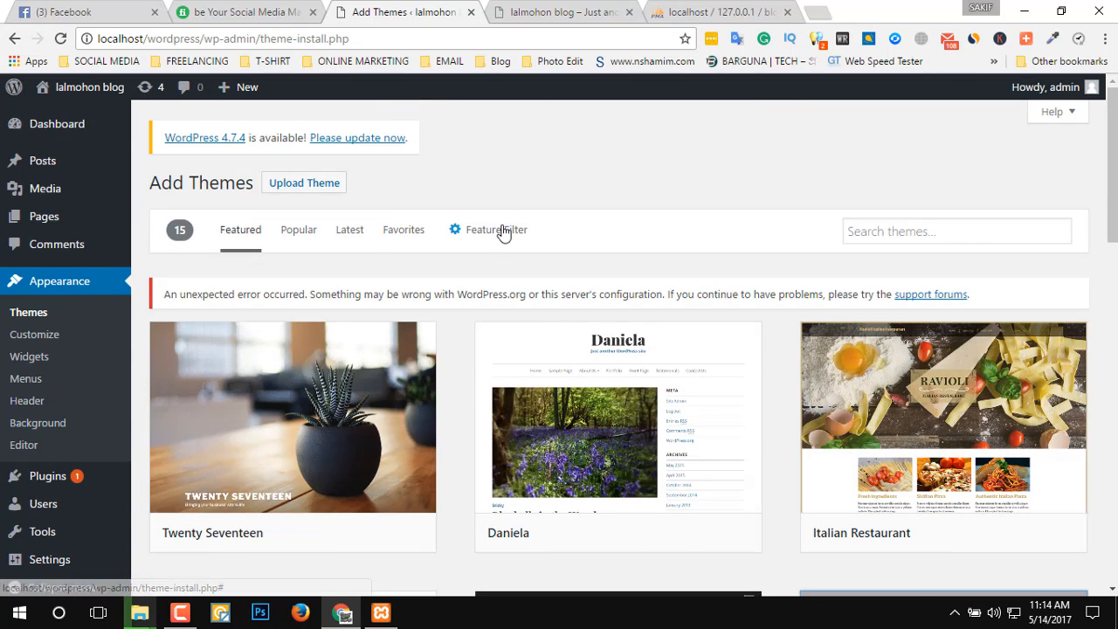
pyautogui.click(305, 184)
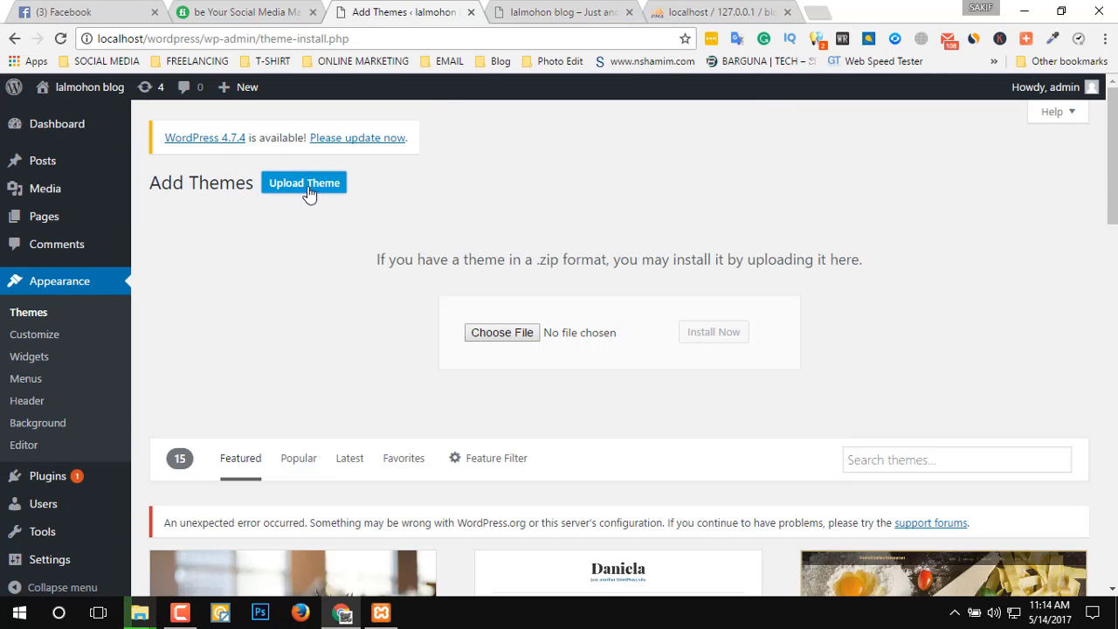
pyautogui.click(509, 339)
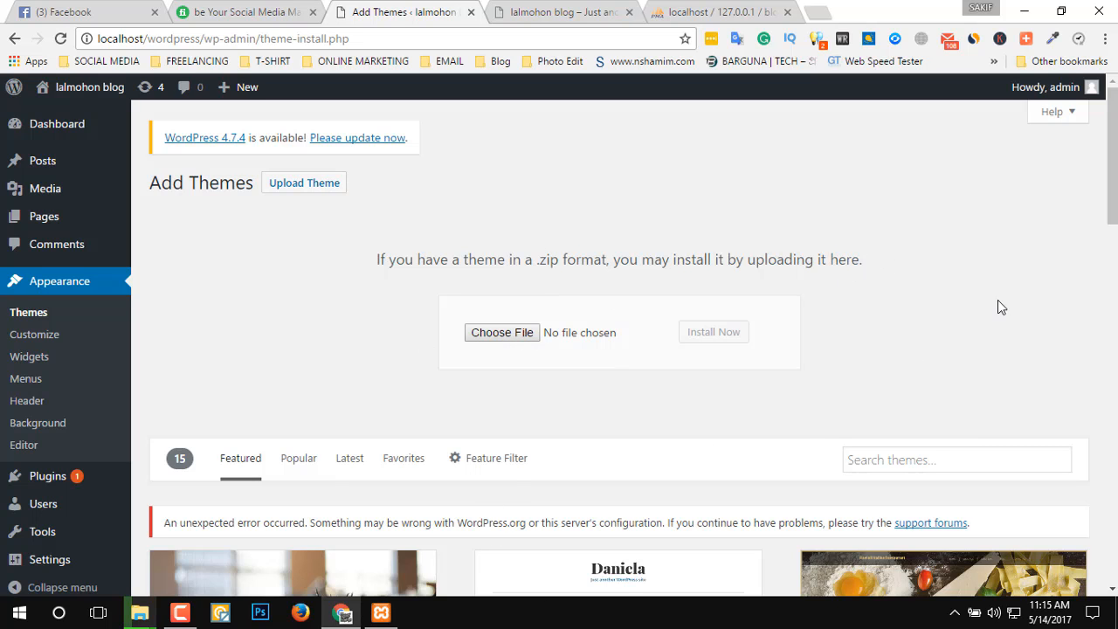
pyautogui.scroll(-2, 1115, 462)
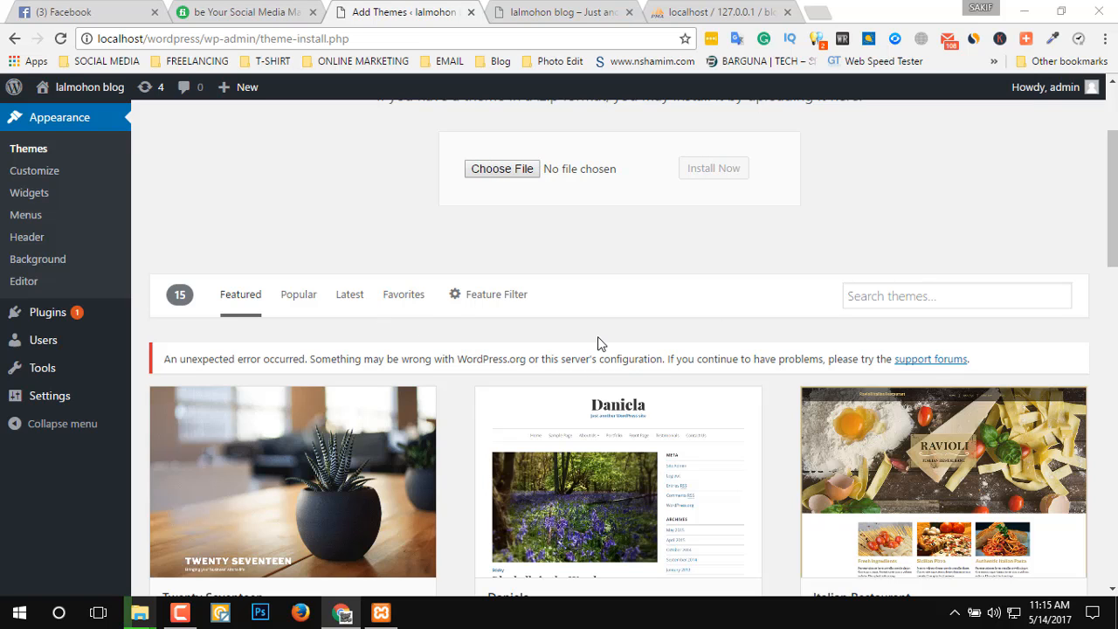
pyautogui.scroll(-2, 415, 408)
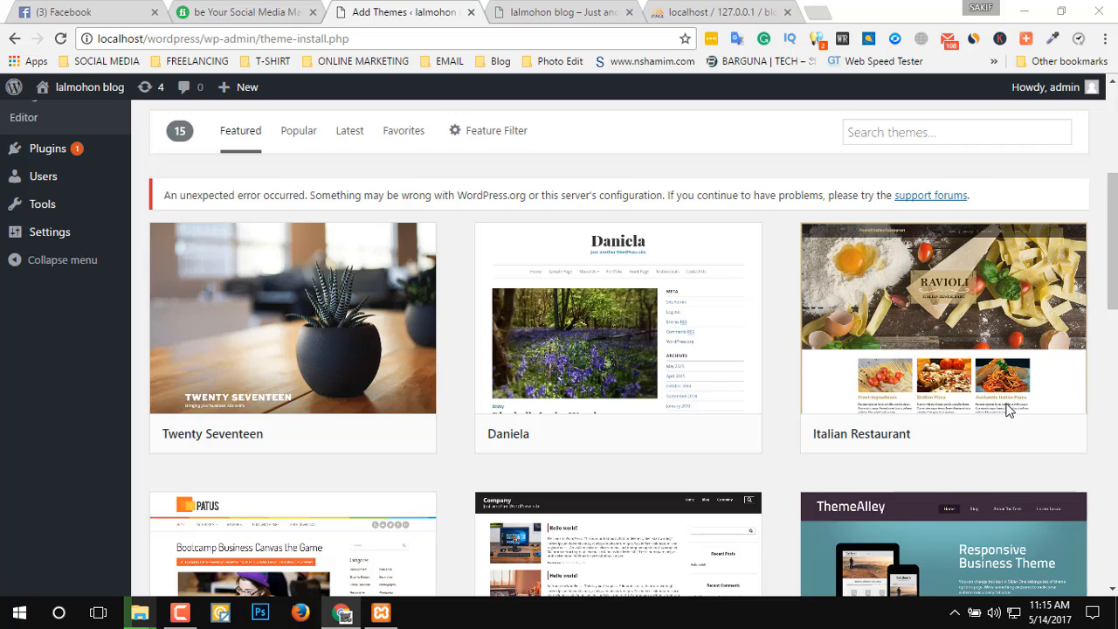
pyautogui.scroll(-2, 573, 578)
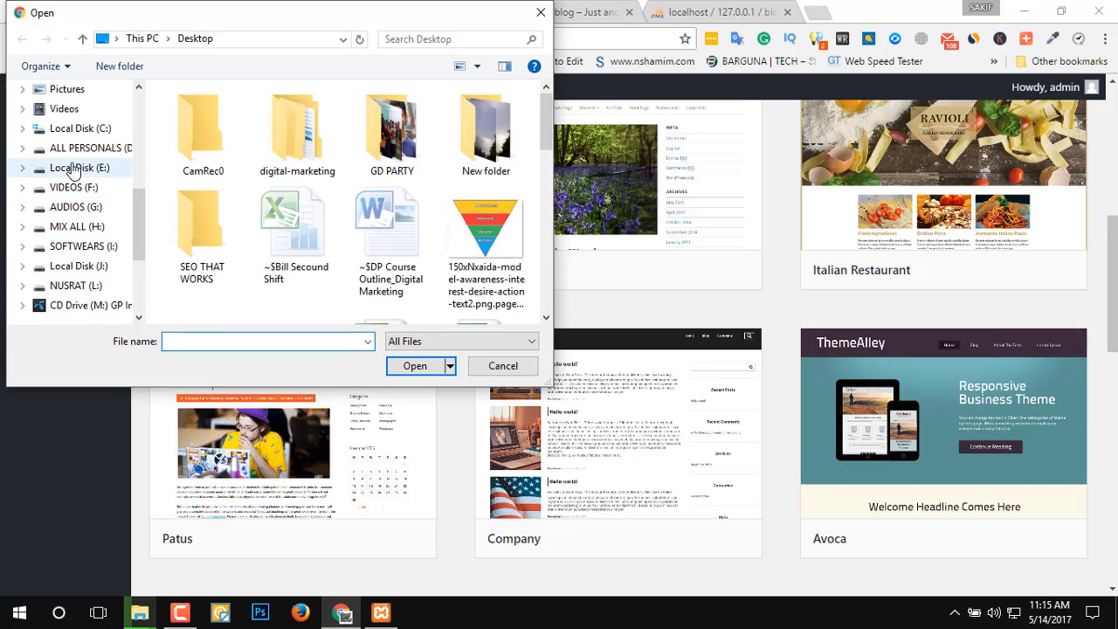
# Open the ALL PERSONALS (D:) drive in the file chooser and check its Web devolopment & My sql folder for the theme.
pyautogui.click(83, 148)
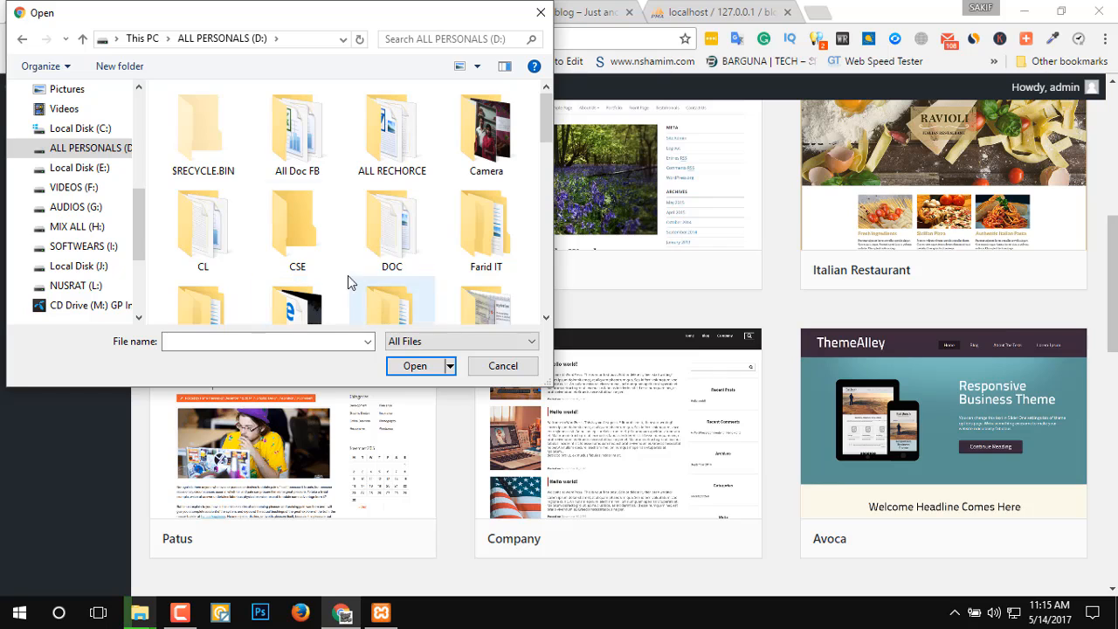
pyautogui.scroll(-1, 321, 263)
pyautogui.scroll(-3, 321, 262)
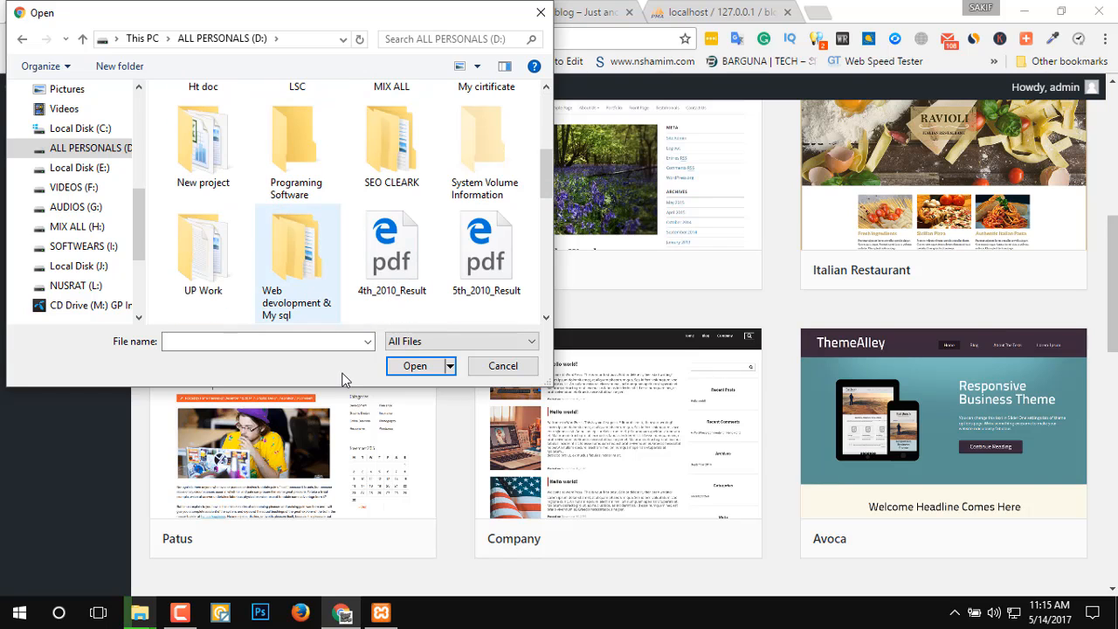
pyautogui.press('Return')
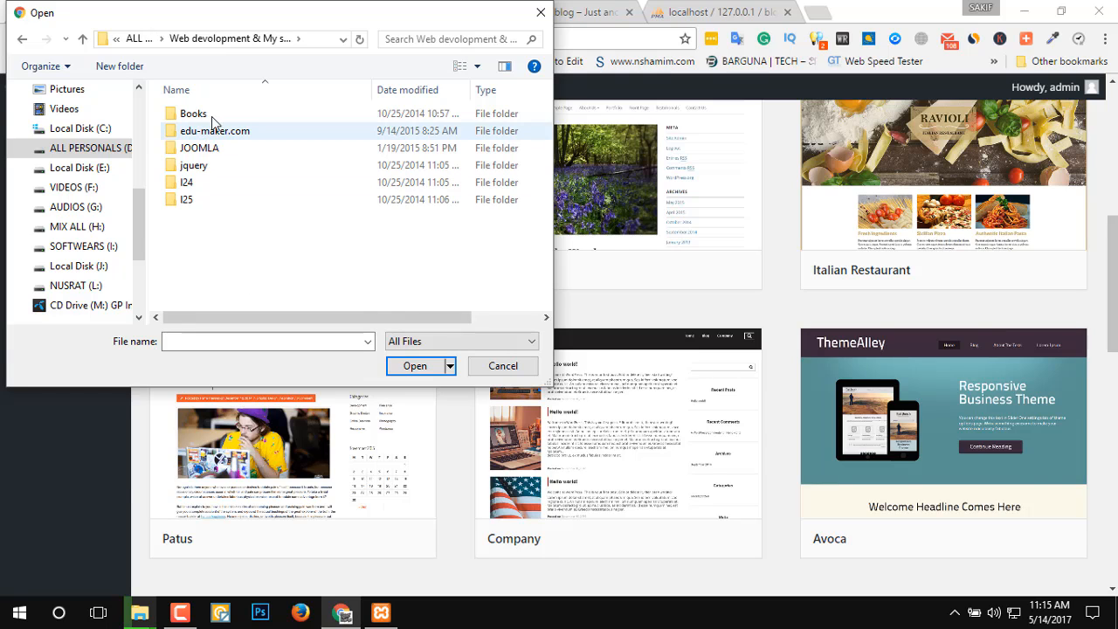
pyautogui.click(22, 38)
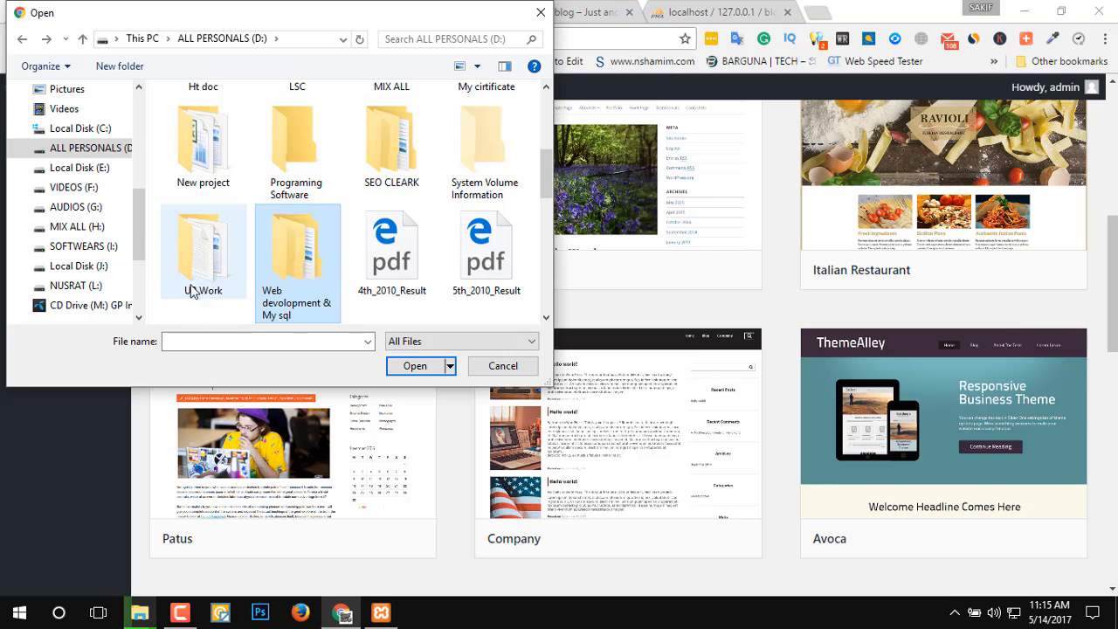
# Open the New Project folder inside Programing Software on the D: drive, showing the Programing Software contents as large icons along the way.
pyautogui.scroll(1, 367, 188)
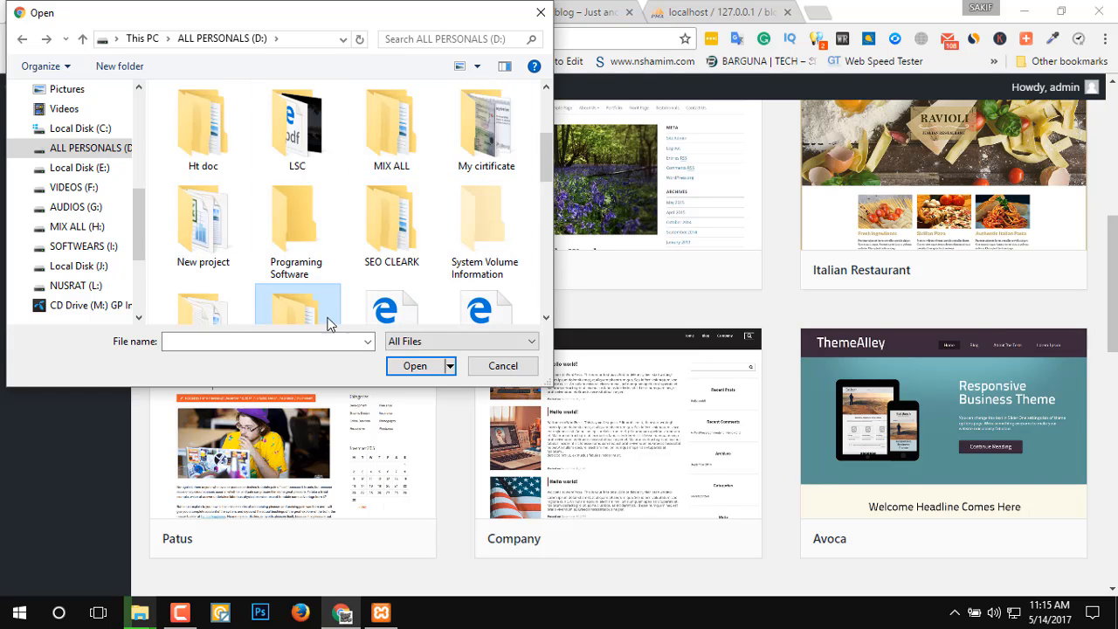
pyautogui.doubleClick(298, 236)
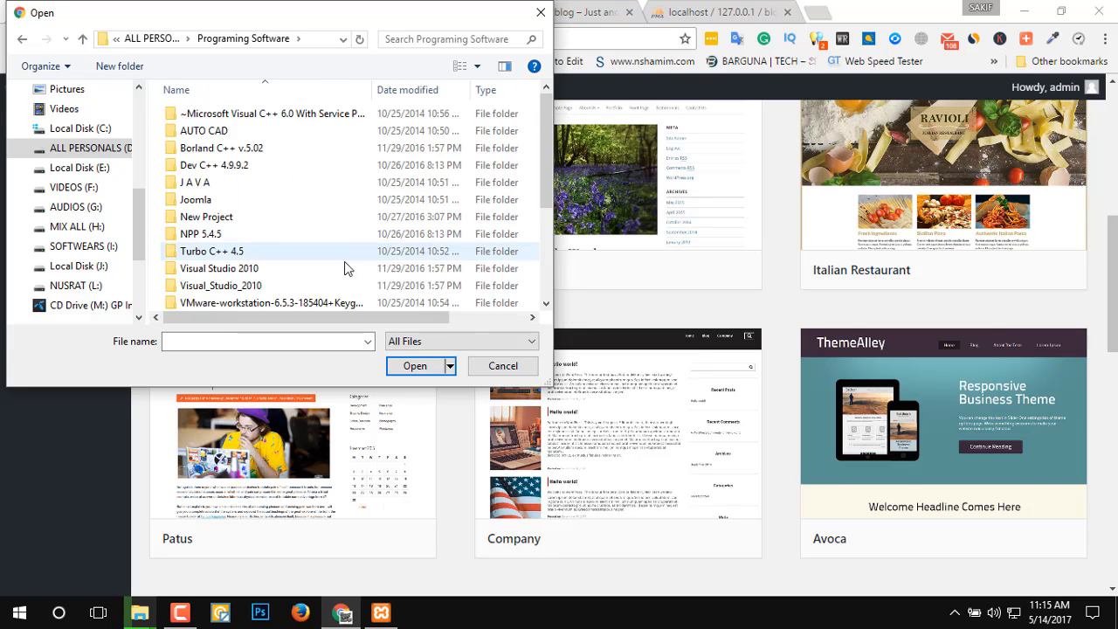
pyautogui.scroll(-3, 285, 228)
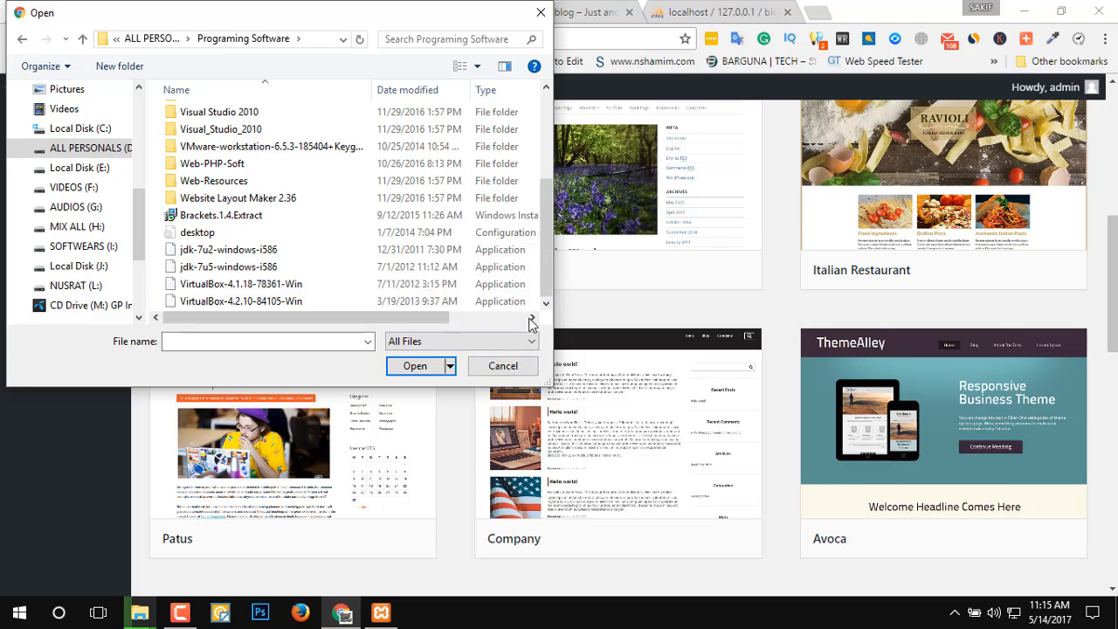
pyautogui.click(464, 70)
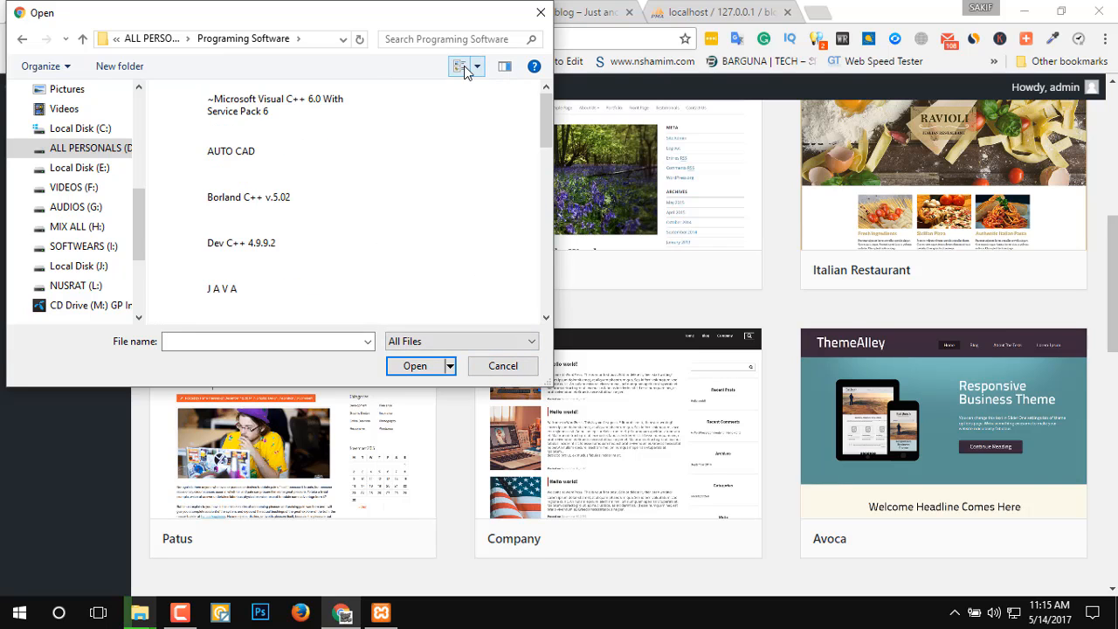
pyautogui.click(464, 67)
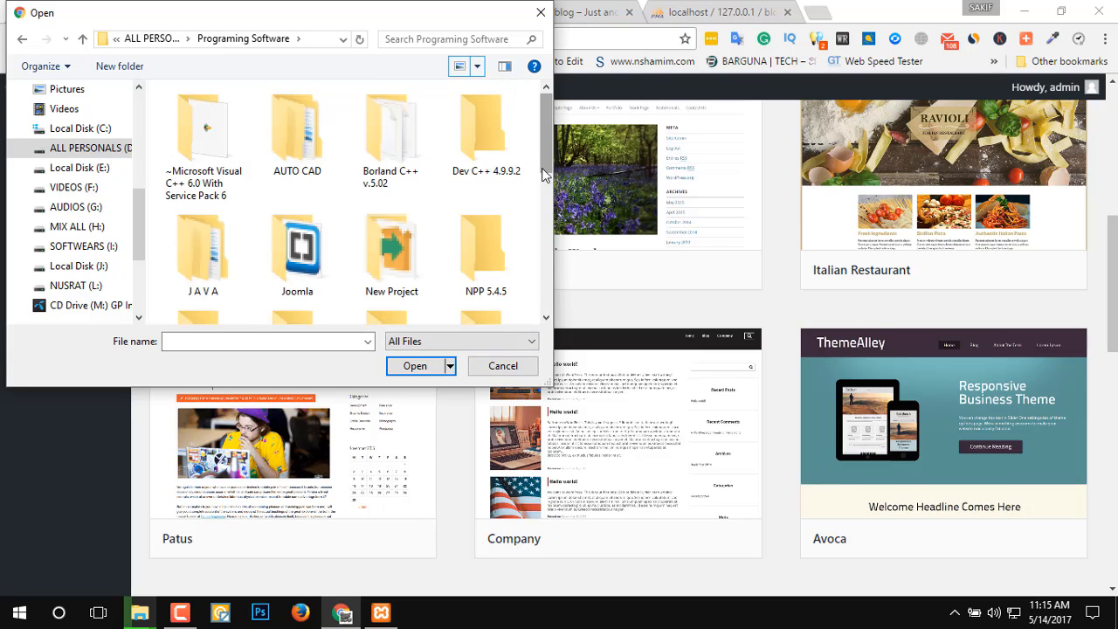
pyautogui.doubleClick(395, 262)
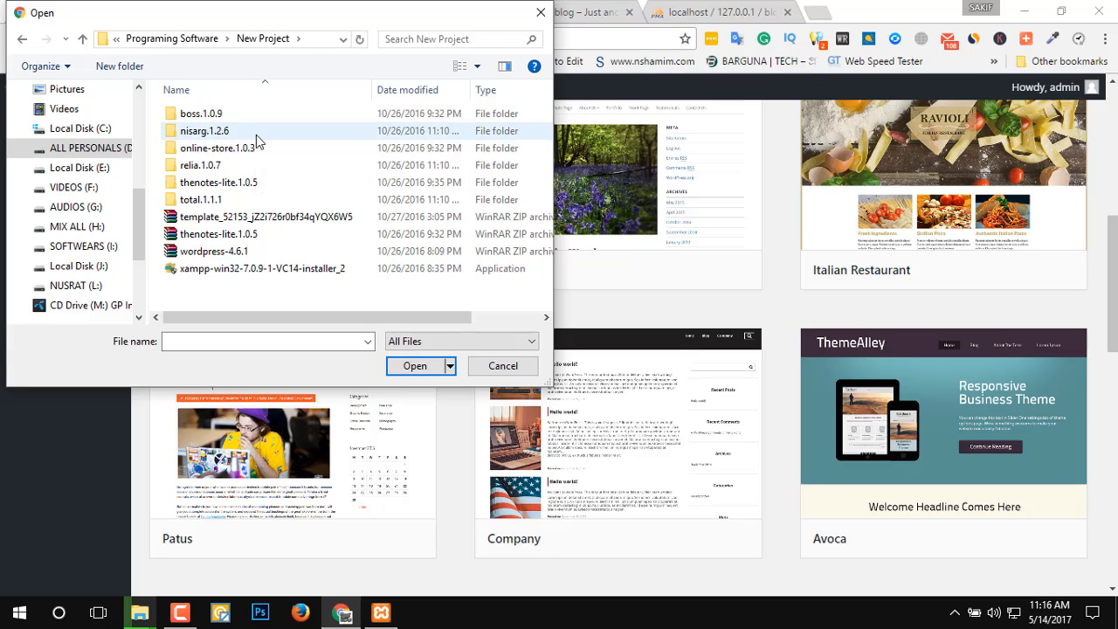
# Look through the thenotes-lite folder inside the thenotes-lite.1.0.5 folder and return to the New Project folder.
pyautogui.click(259, 182)
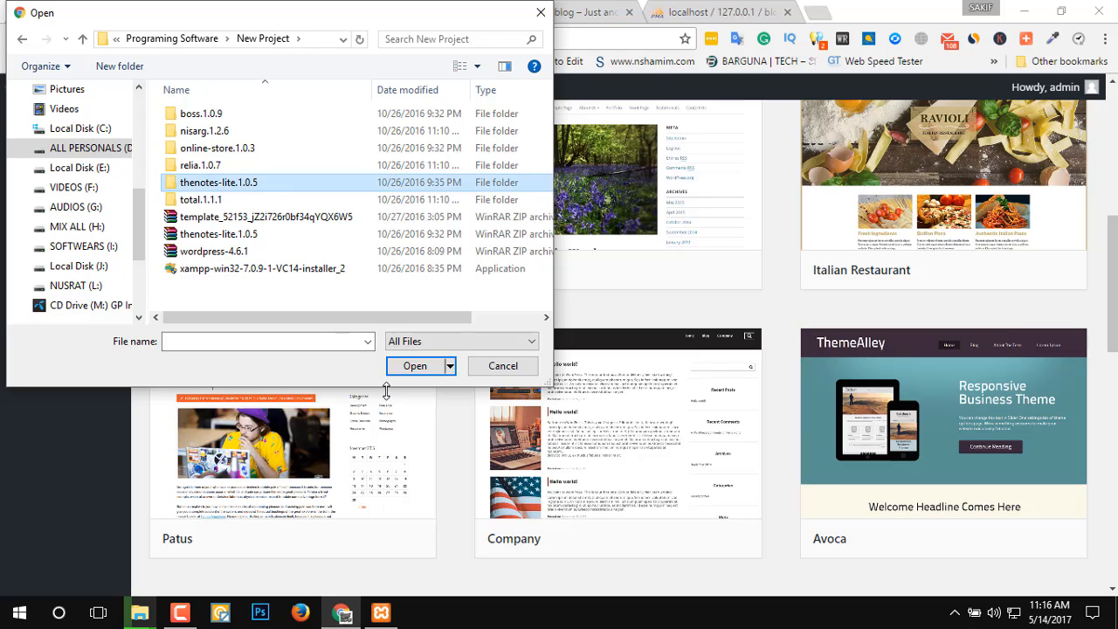
pyautogui.click(446, 367)
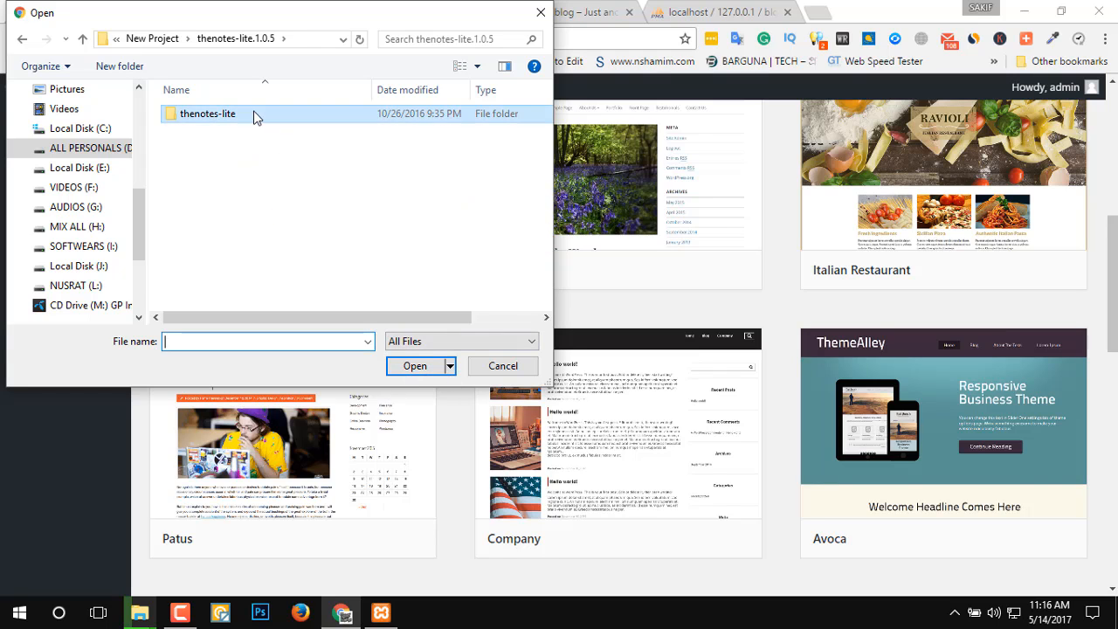
pyautogui.doubleClick(252, 115)
pyautogui.scroll(-5, 269, 242)
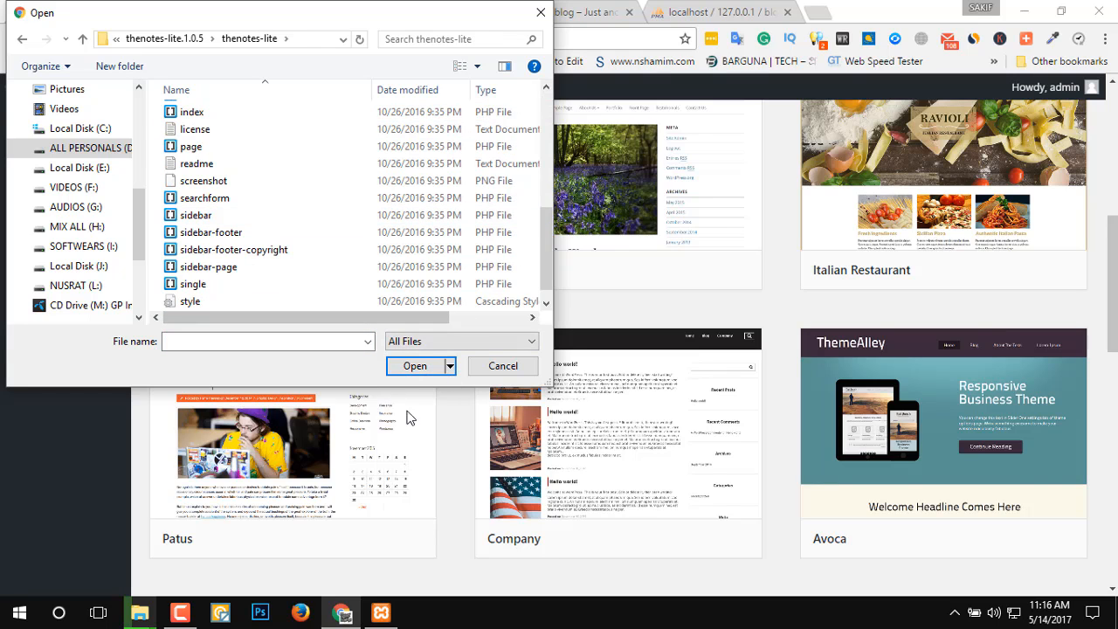
pyautogui.click(435, 367)
pyautogui.scroll(-1, 314, 303)
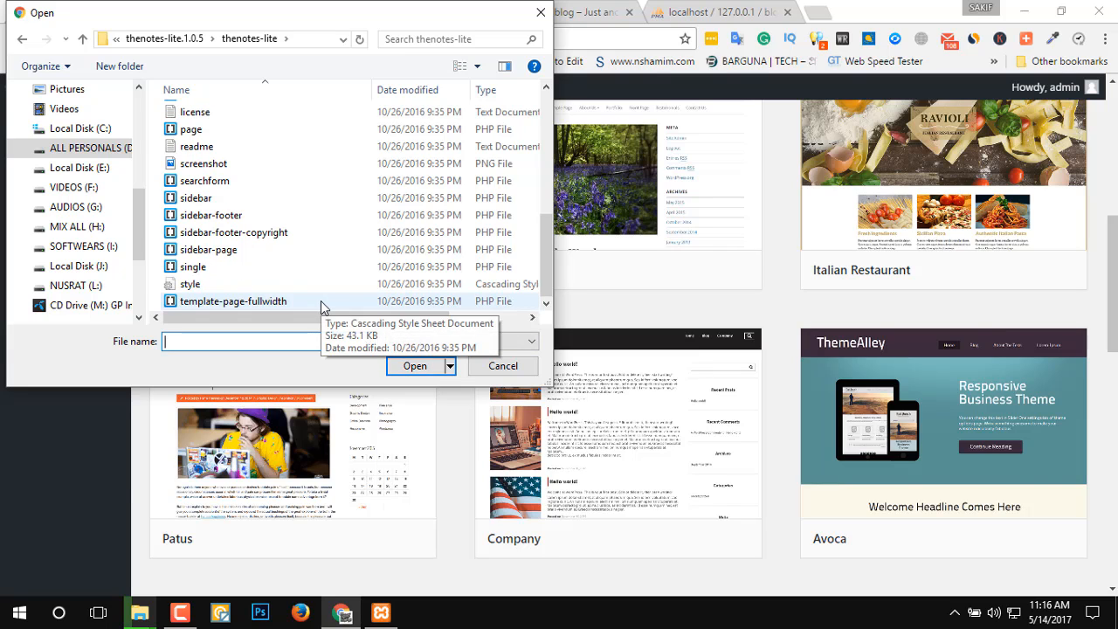
pyautogui.click(21, 39)
pyautogui.click(22, 40)
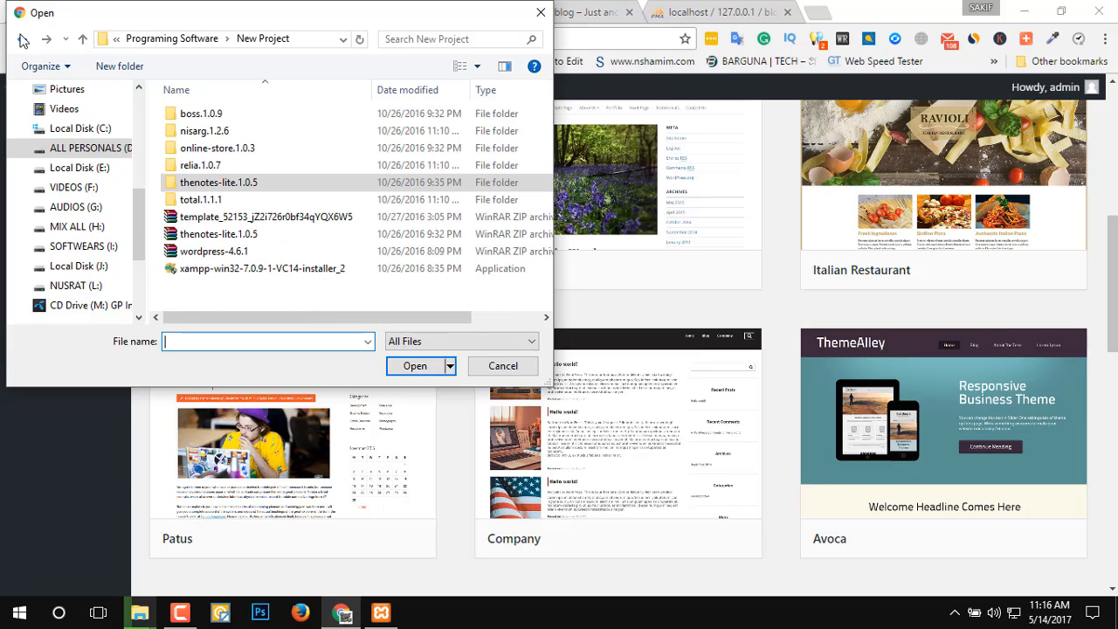
# Choose the thenotes-lite.1.0.5.zip archive as the theme file and start its installation.
pyautogui.click(245, 234)
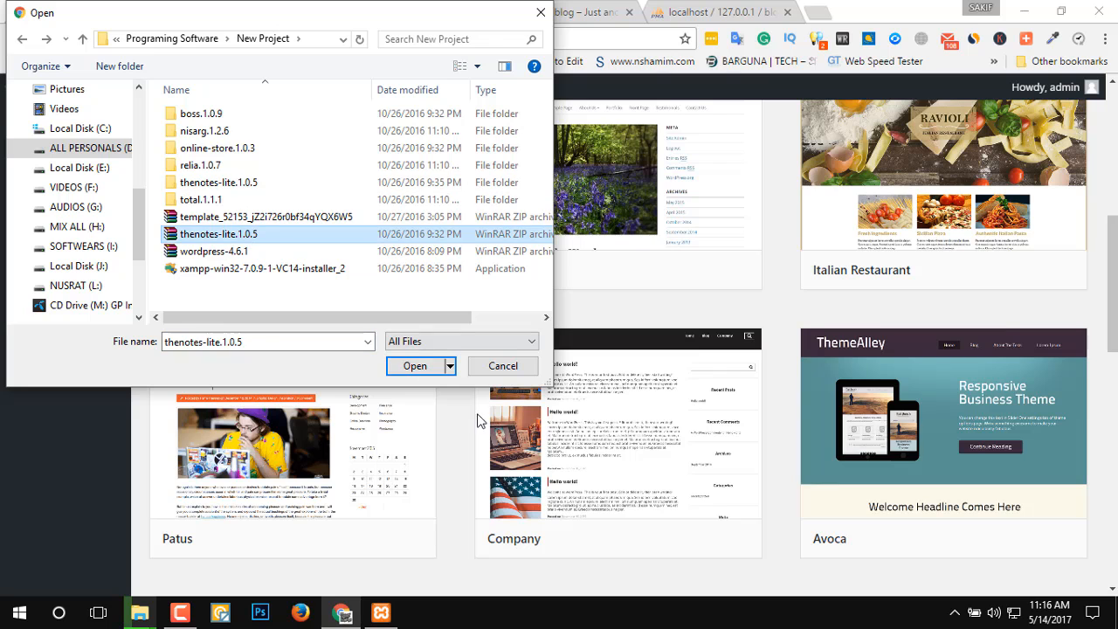
pyautogui.click(411, 365)
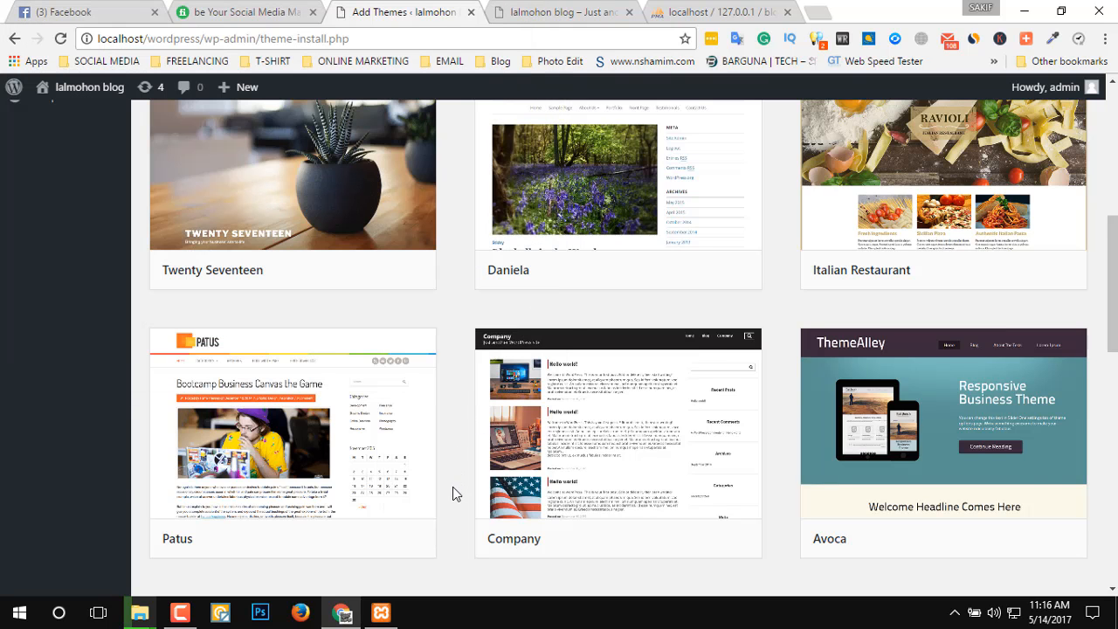
pyautogui.scroll(6, 463, 368)
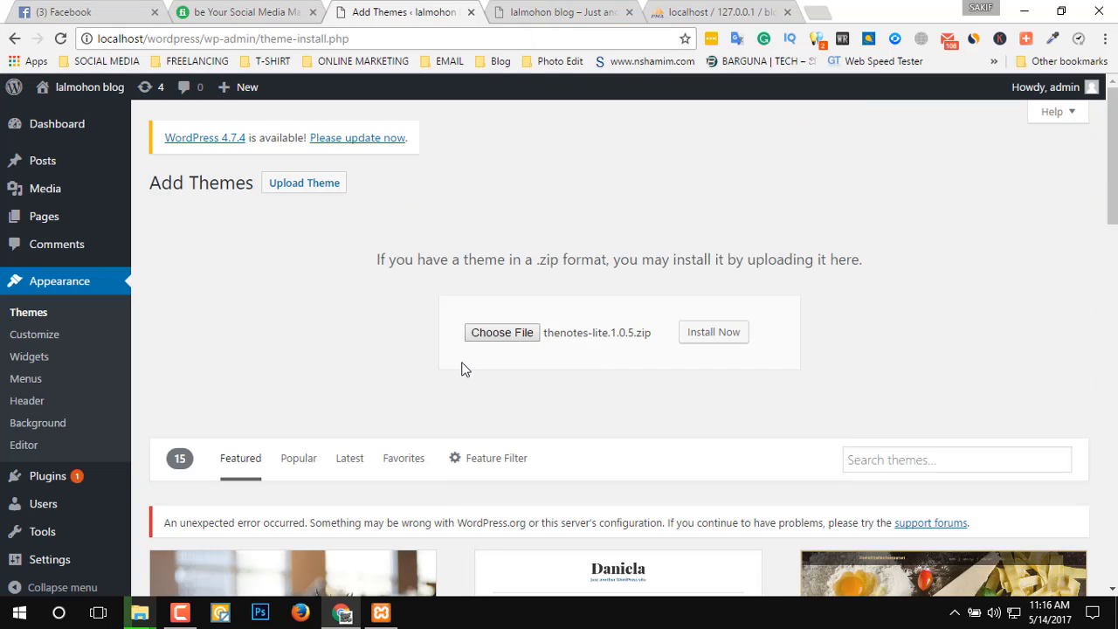
pyautogui.click(734, 342)
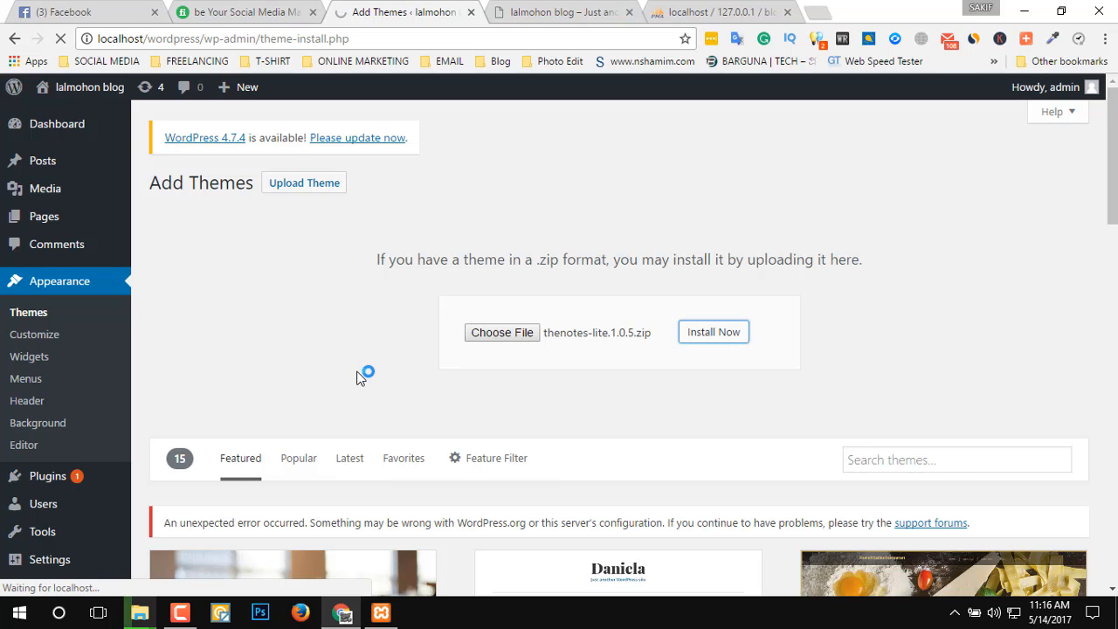
# Switch to the Facebook tab while the upload runs, and open mega.nz in a new browser tab.
pyautogui.click(75, 8)
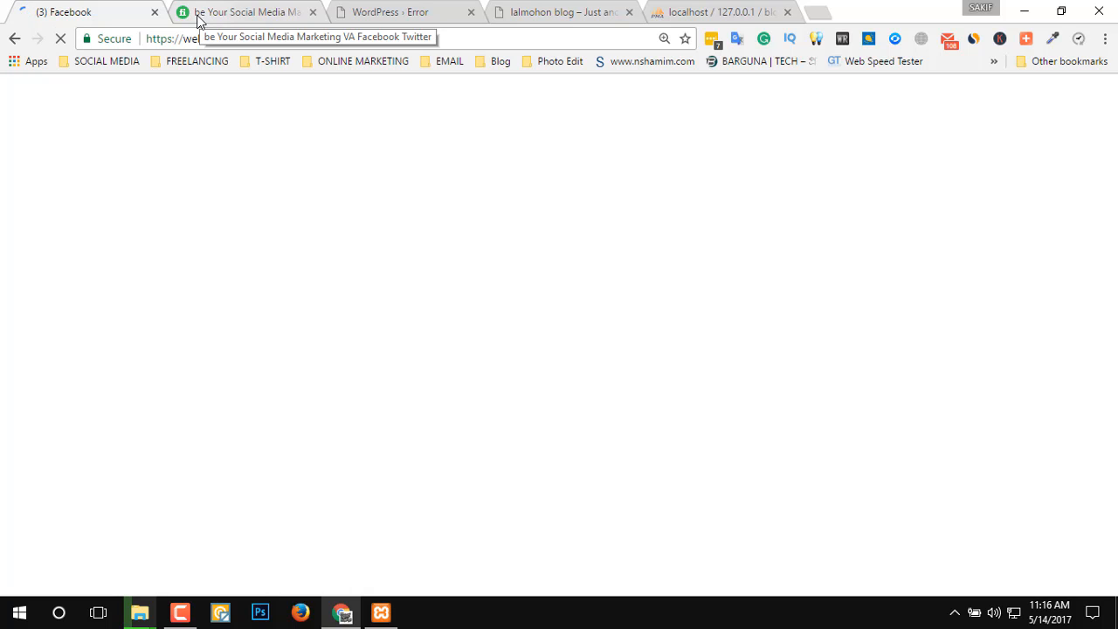
pyautogui.click(816, 17)
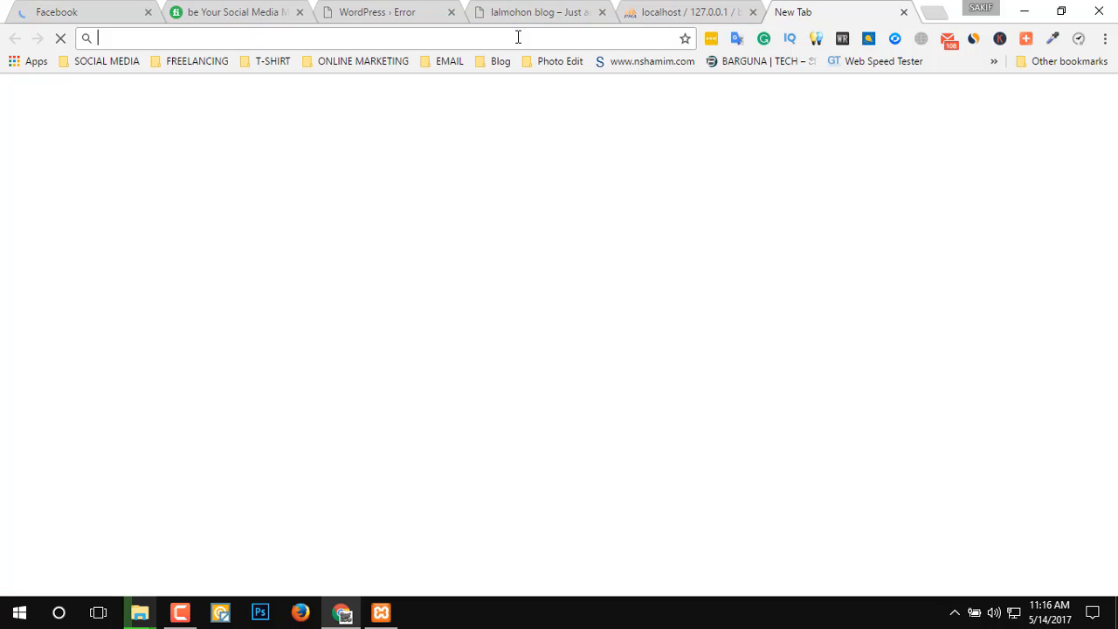
pyautogui.write('me')
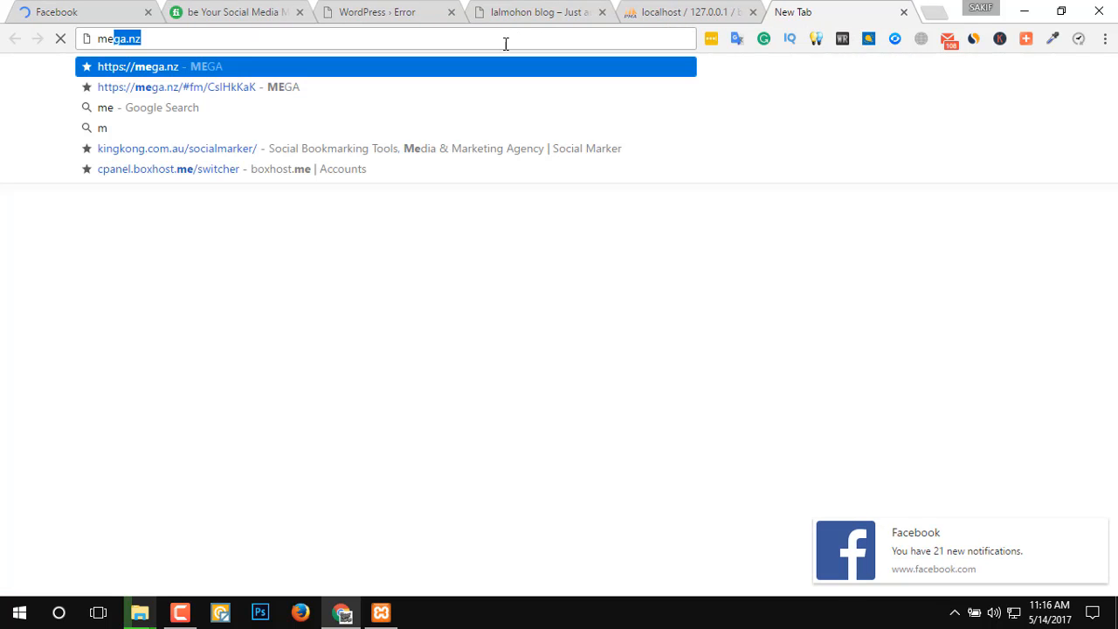
pyautogui.write('ga')
pyautogui.press('Return')
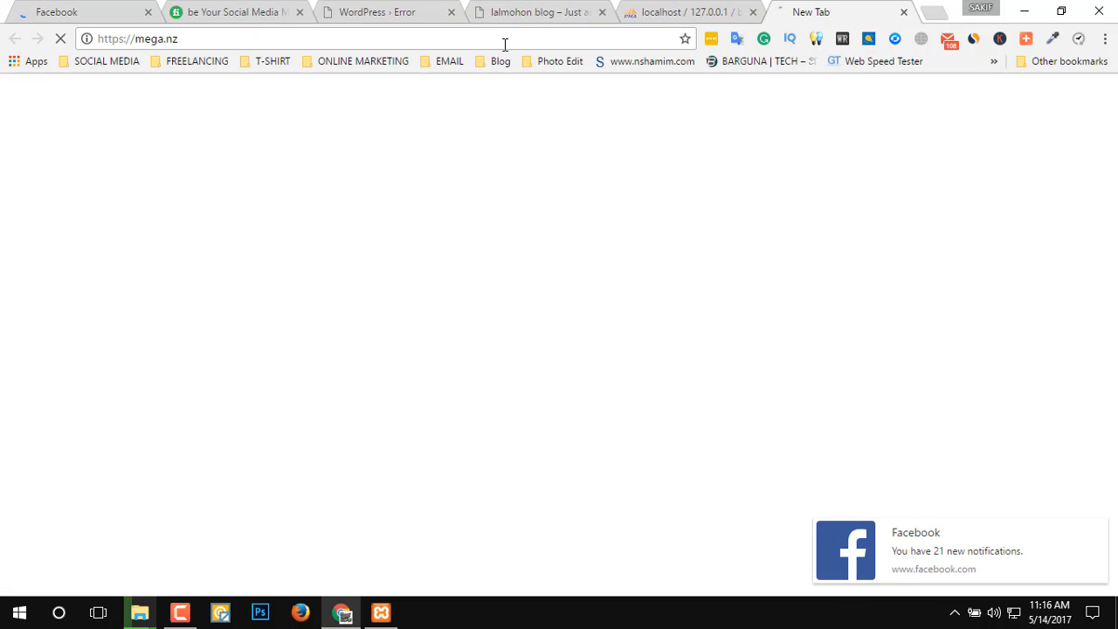
# Check the result page of the theme upload and close its browser tab.
pyautogui.click(532, 12)
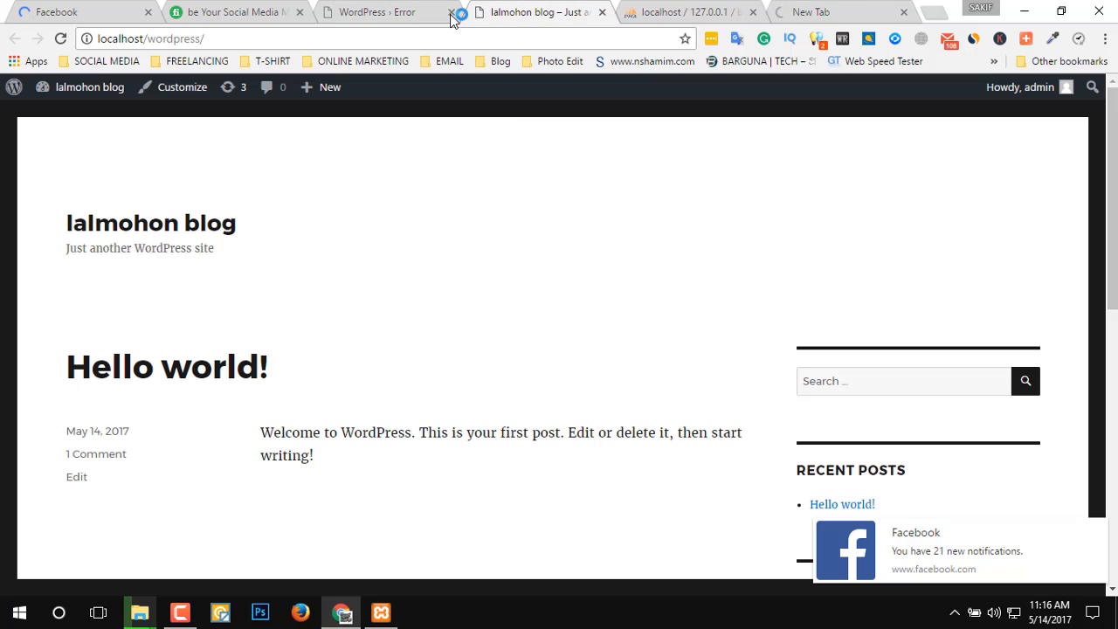
pyautogui.click(408, 9)
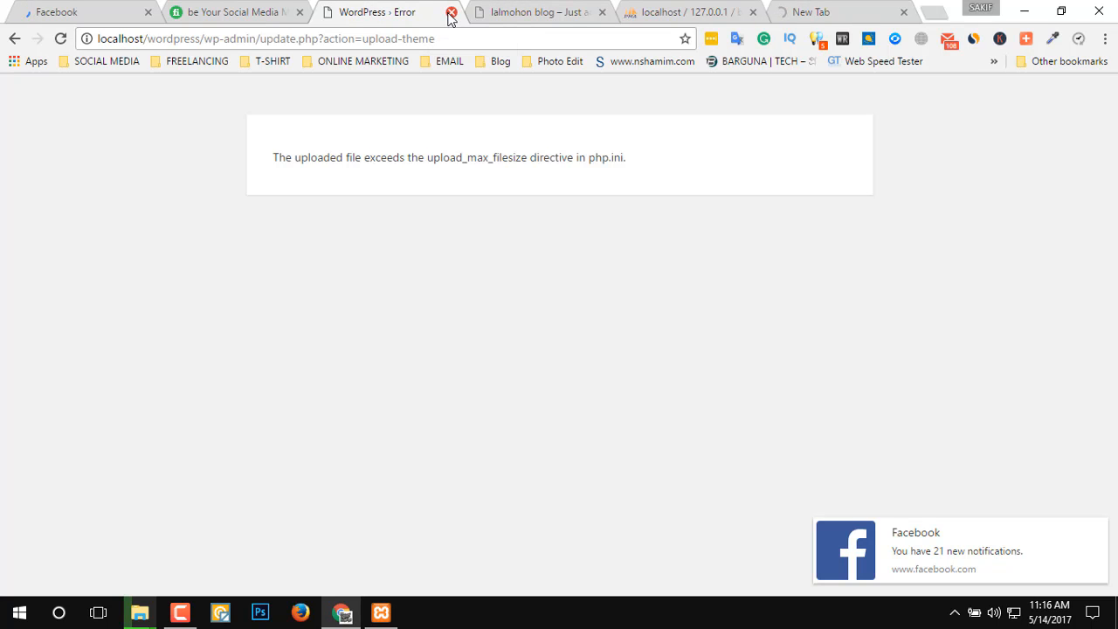
pyautogui.click(451, 13)
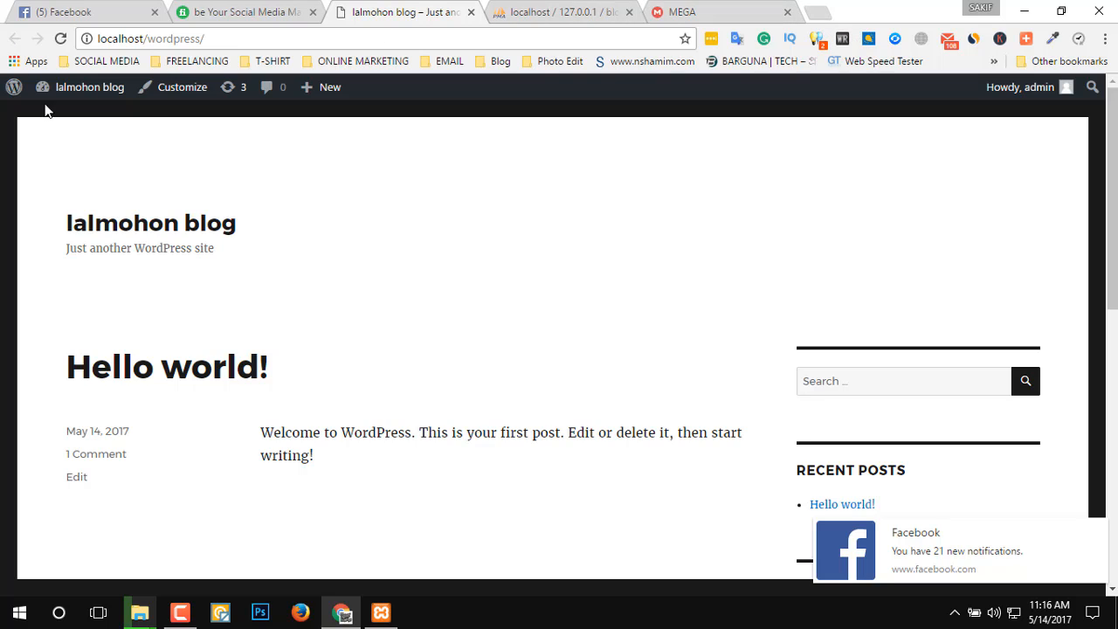
# Open the WordPress dashboard from the lalmohon blog site and go through the installed themes to the Add Themes page.
pyautogui.moveTo(65, 94)
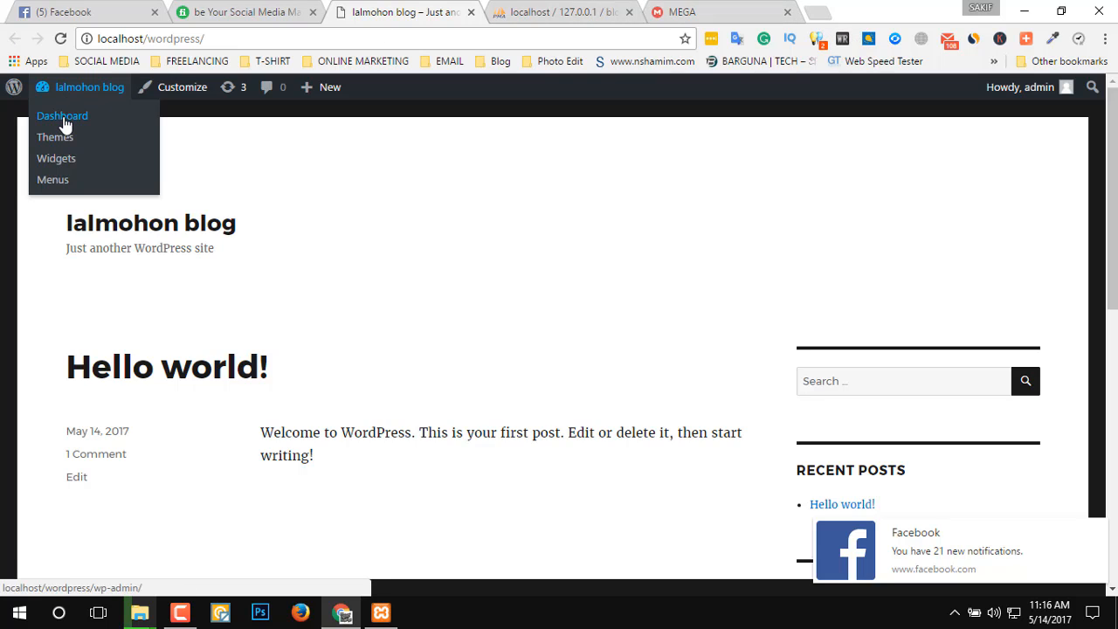
pyautogui.click(63, 121)
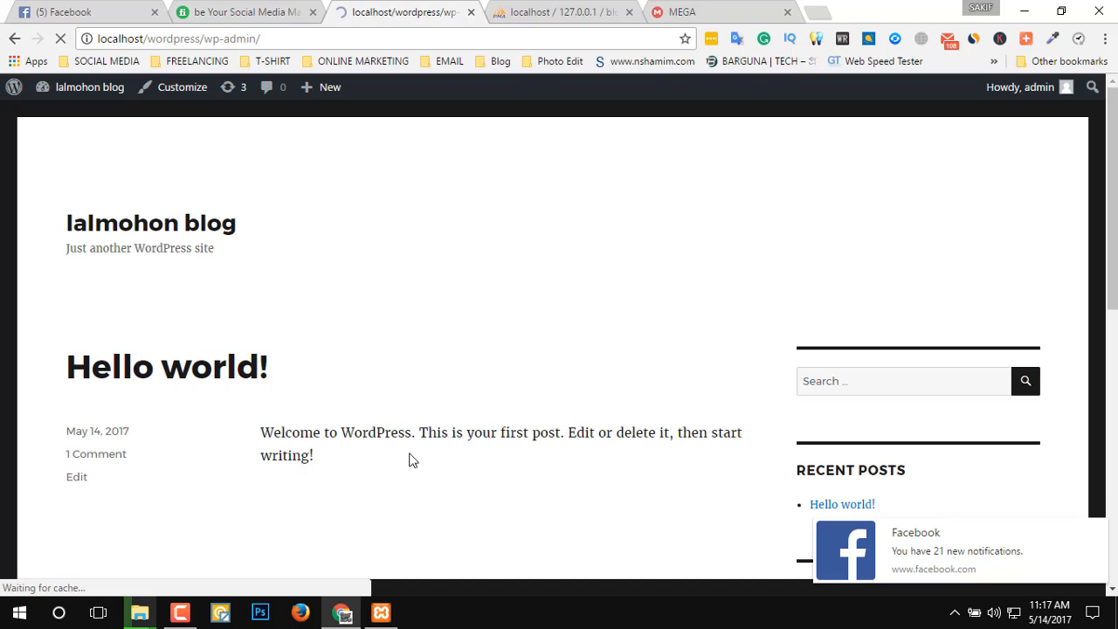
pyautogui.click(690, 10)
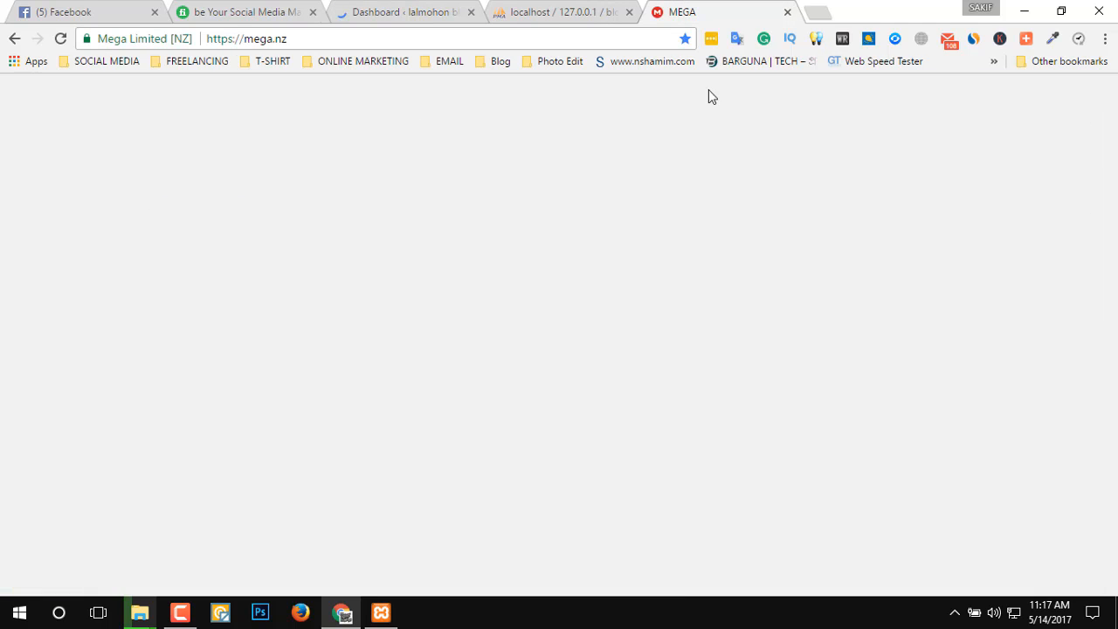
pyautogui.click(400, 10)
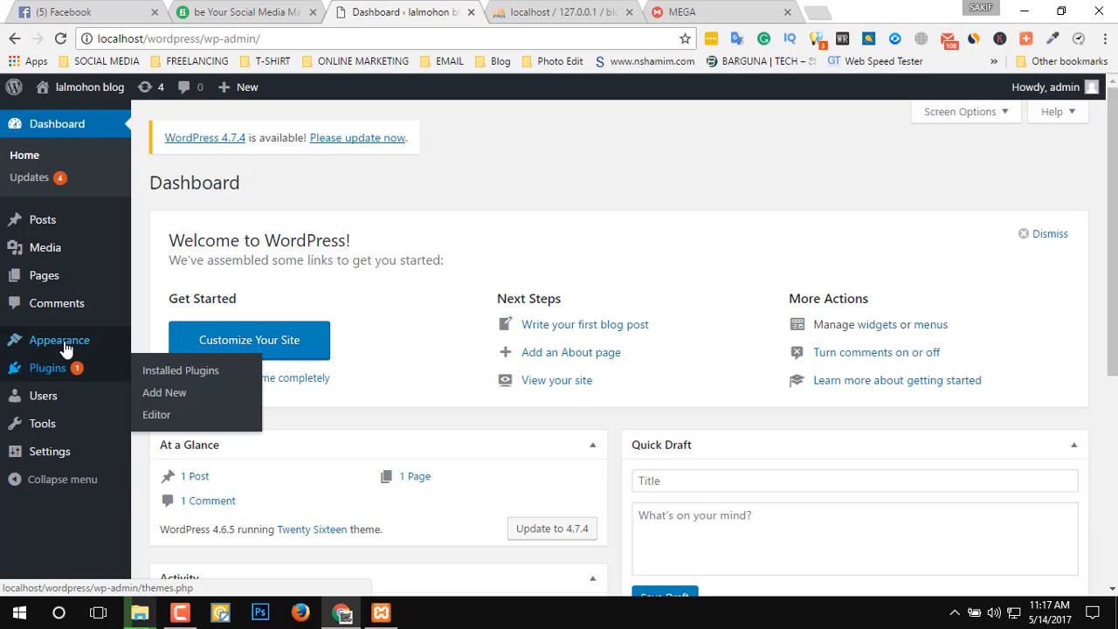
pyautogui.click(181, 341)
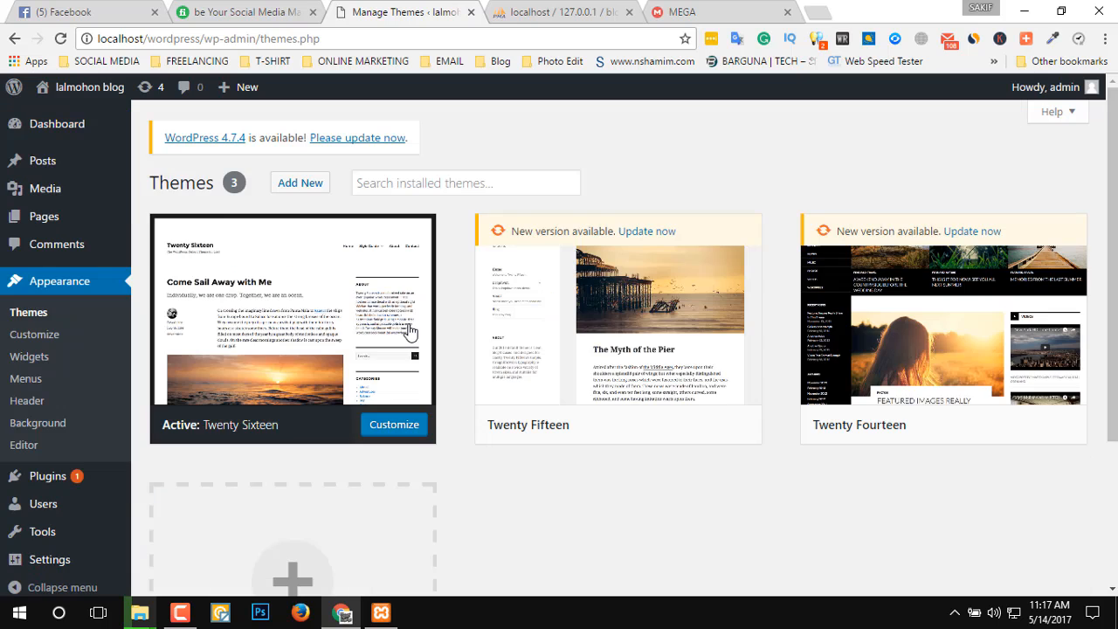
pyautogui.scroll(-3, 594, 512)
pyautogui.click(280, 399)
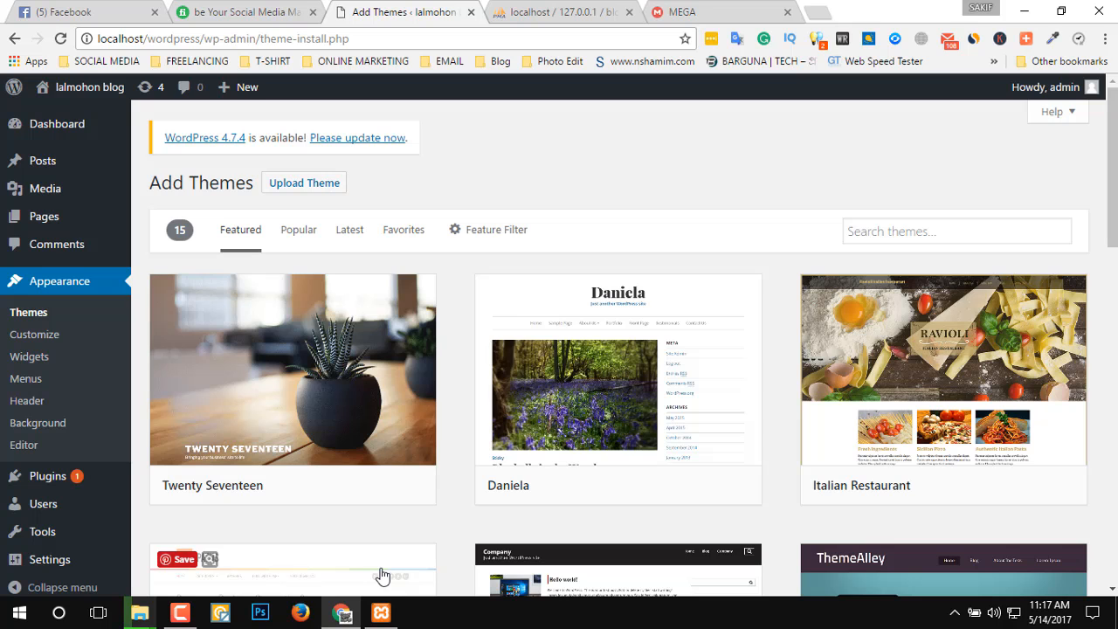
# Preview the Patus theme from the featured themes and look through its sample posts and form elements down to the footer.
pyautogui.scroll(-2, 382, 575)
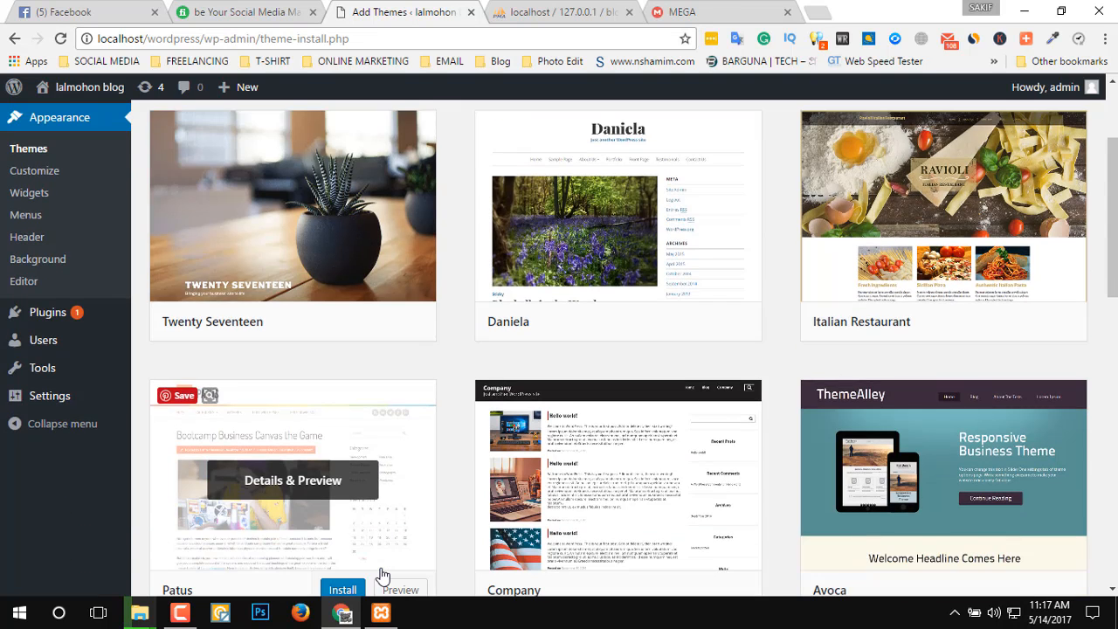
pyautogui.scroll(-5, 382, 575)
pyautogui.scroll(2, 435, 516)
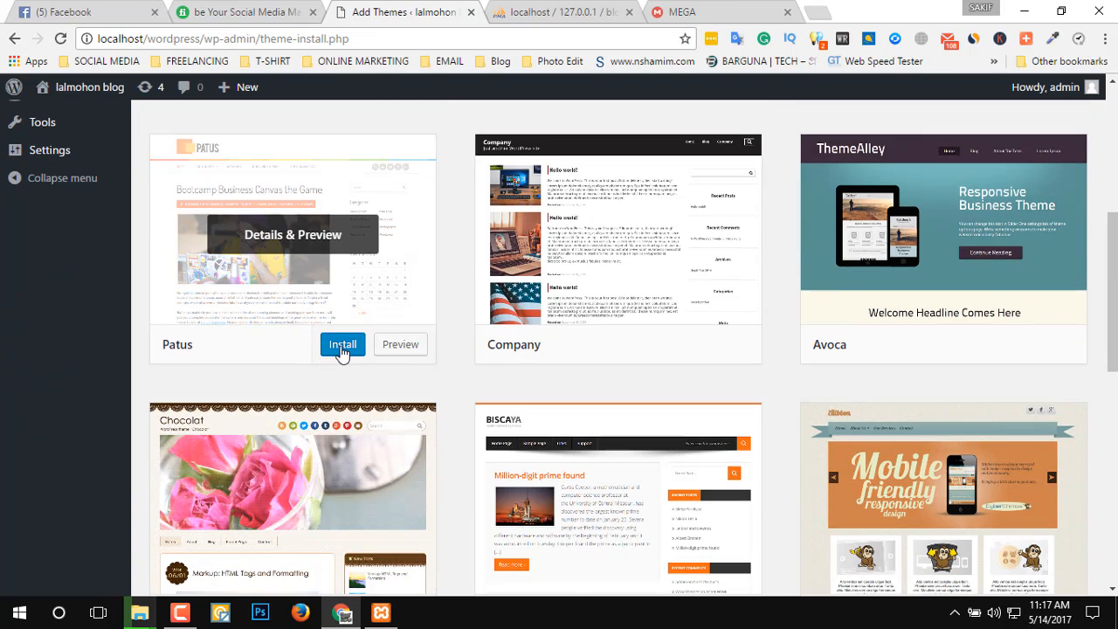
pyautogui.click(409, 353)
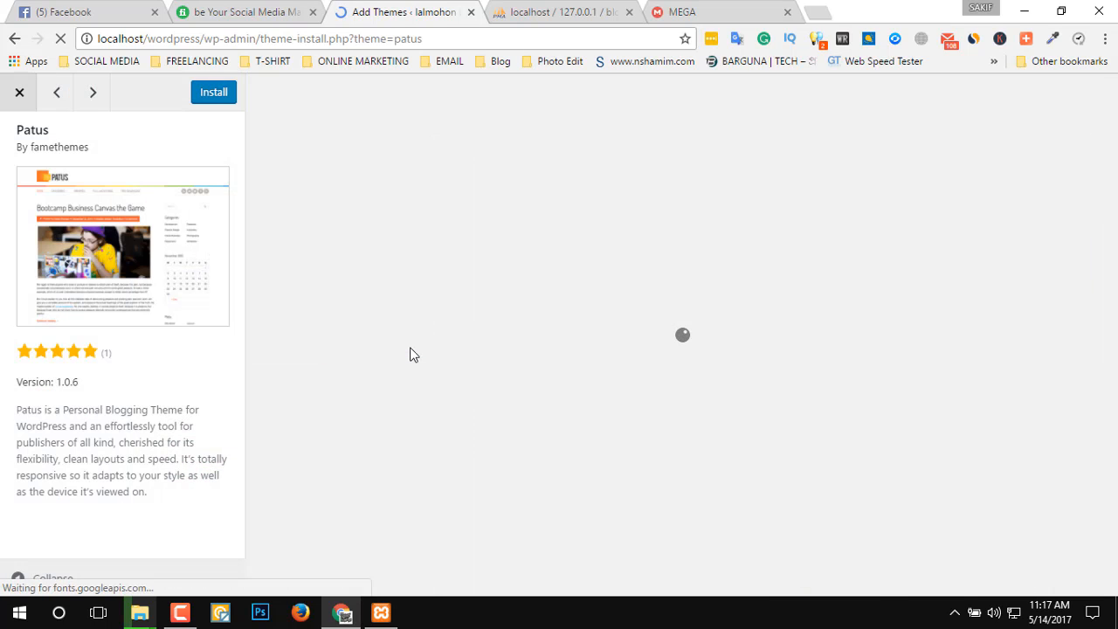
pyautogui.scroll(-6, 799, 420)
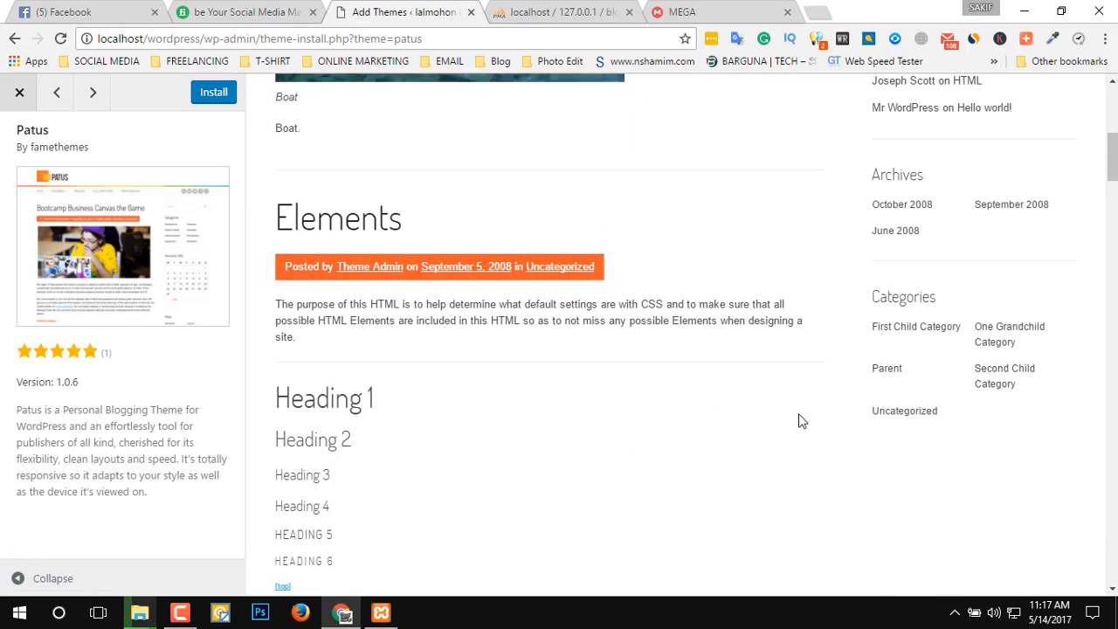
pyautogui.scroll(-15, 798, 421)
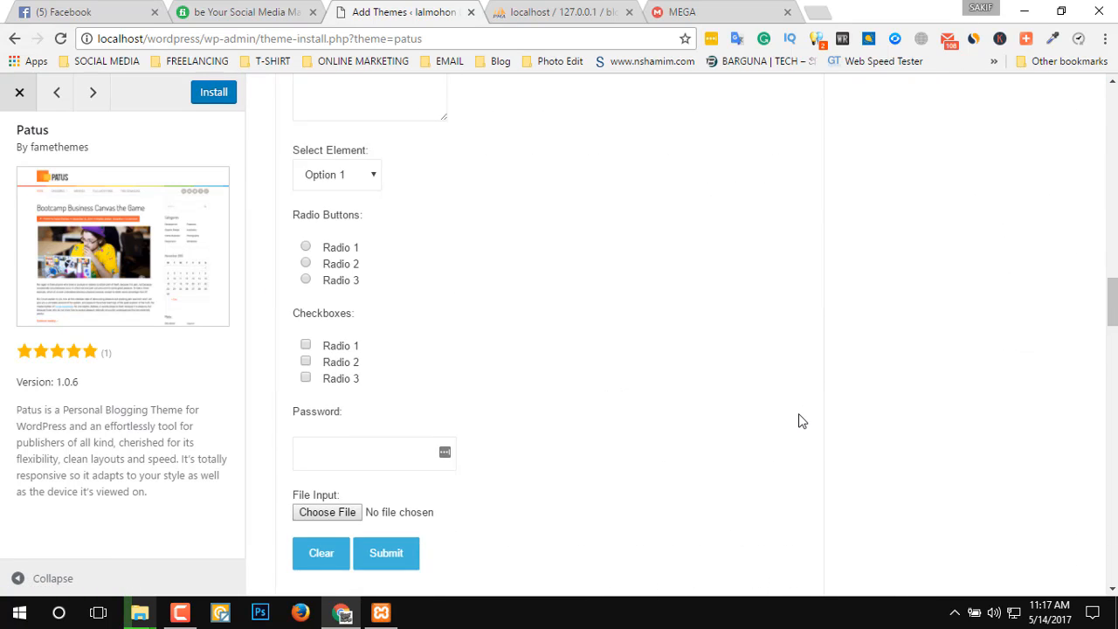
pyautogui.scroll(-15, 802, 421)
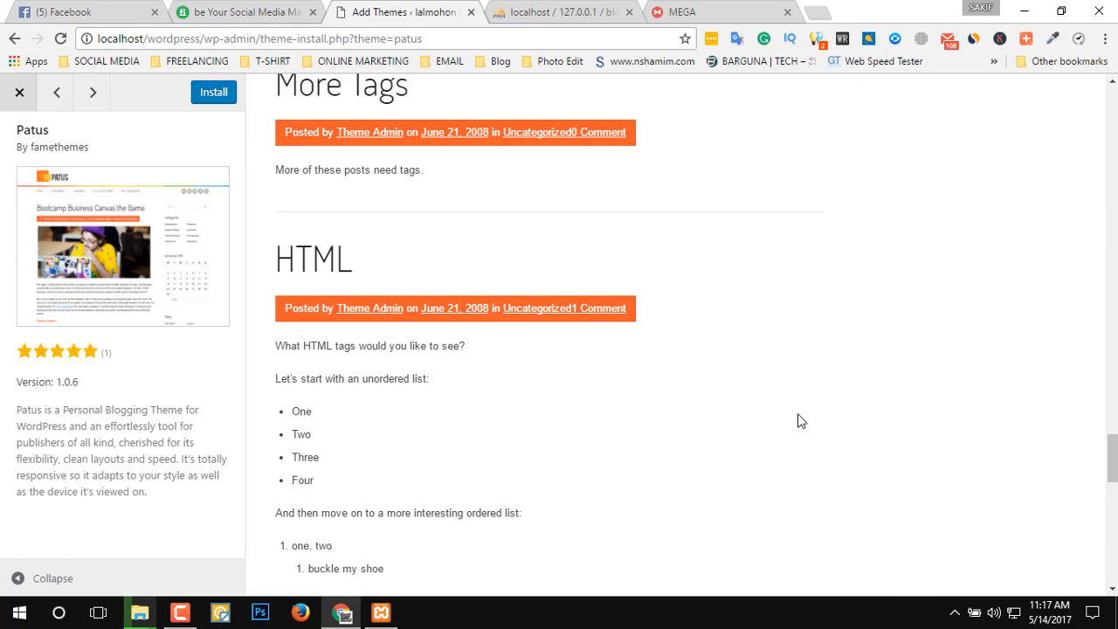
pyautogui.scroll(-15, 802, 421)
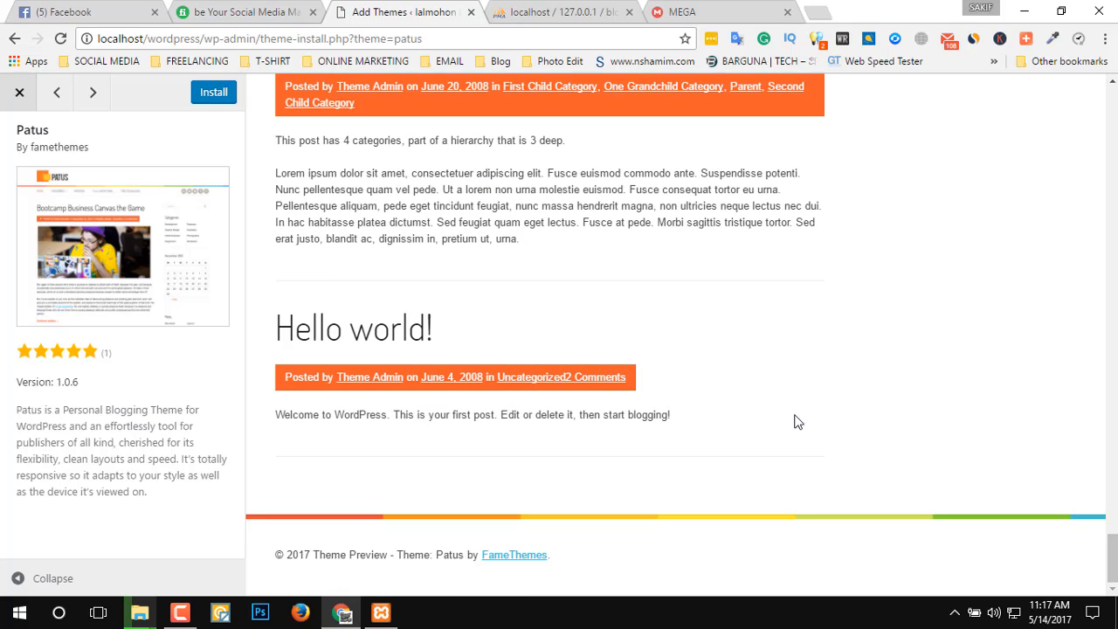
# Install the Patus theme, look through the MEGA cloud drive file list meanwhile, and close the MEGA tab.
pyautogui.click(214, 98)
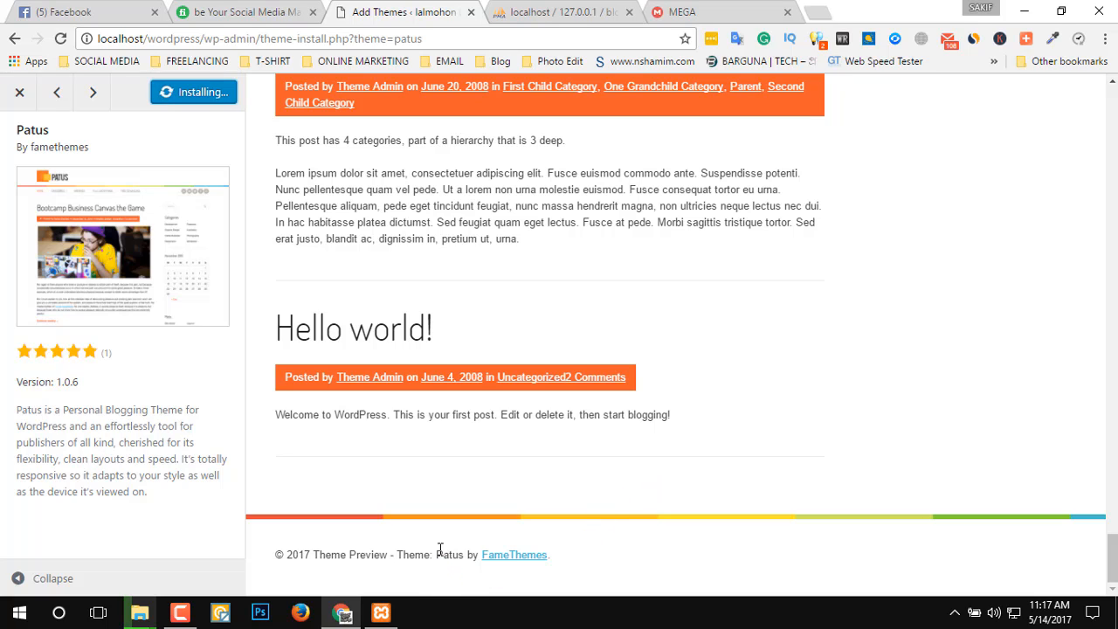
pyautogui.click(691, 11)
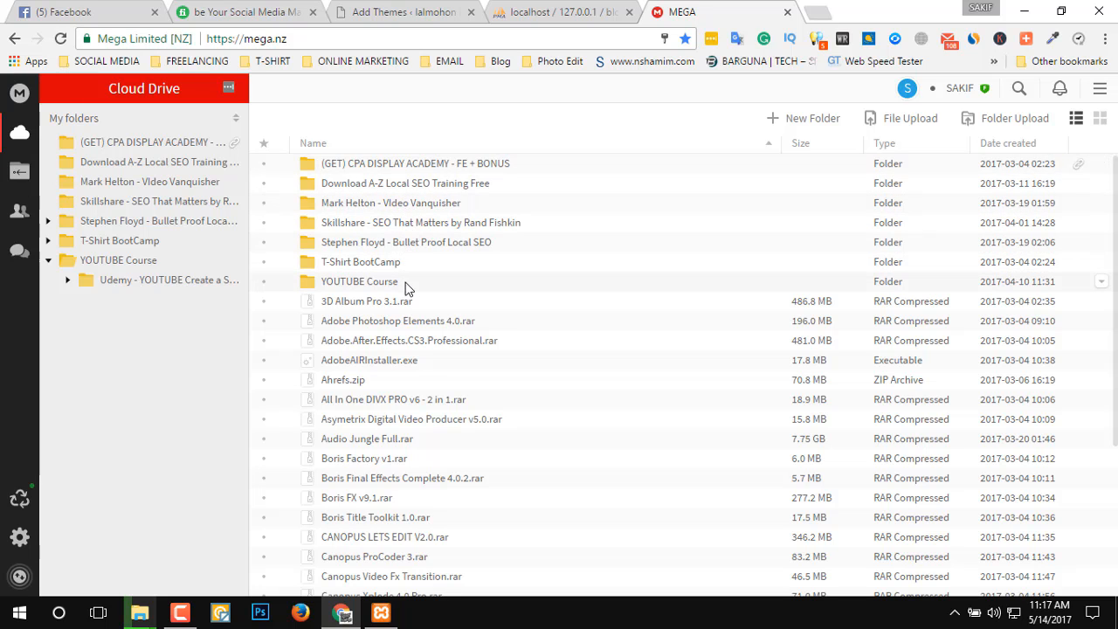
pyautogui.scroll(-10, 400, 332)
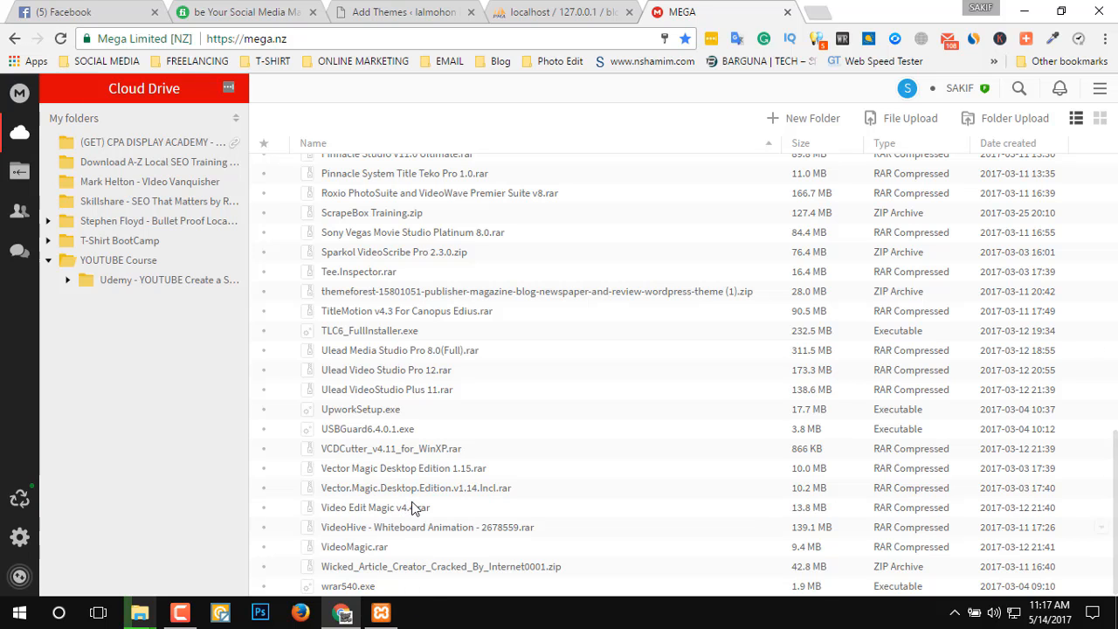
pyautogui.scroll(4, 414, 509)
pyautogui.scroll(5, 414, 509)
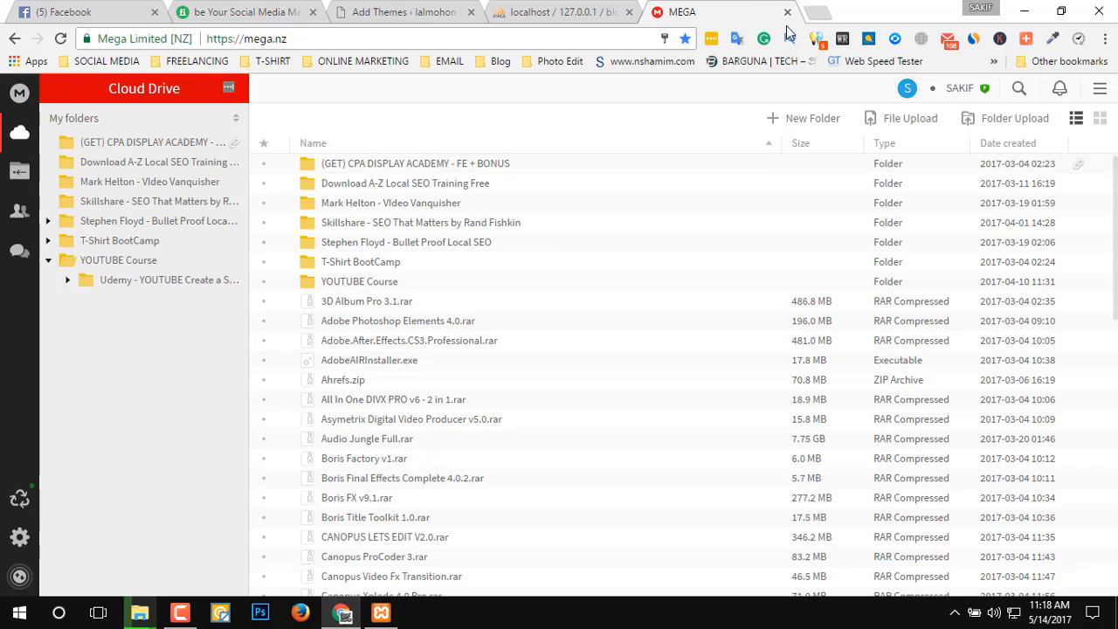
pyautogui.hotkey('ctrl', 'w')
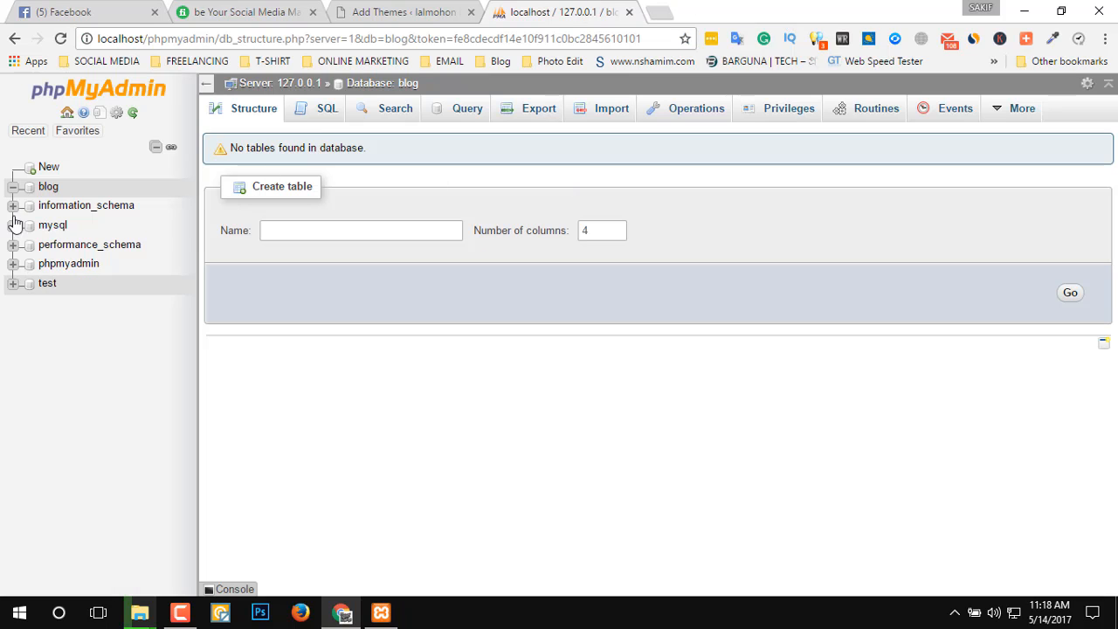
# Reload the blog database in phpMyAdmin, return to the Patus theme preview and activate the theme.
pyautogui.click(48, 186)
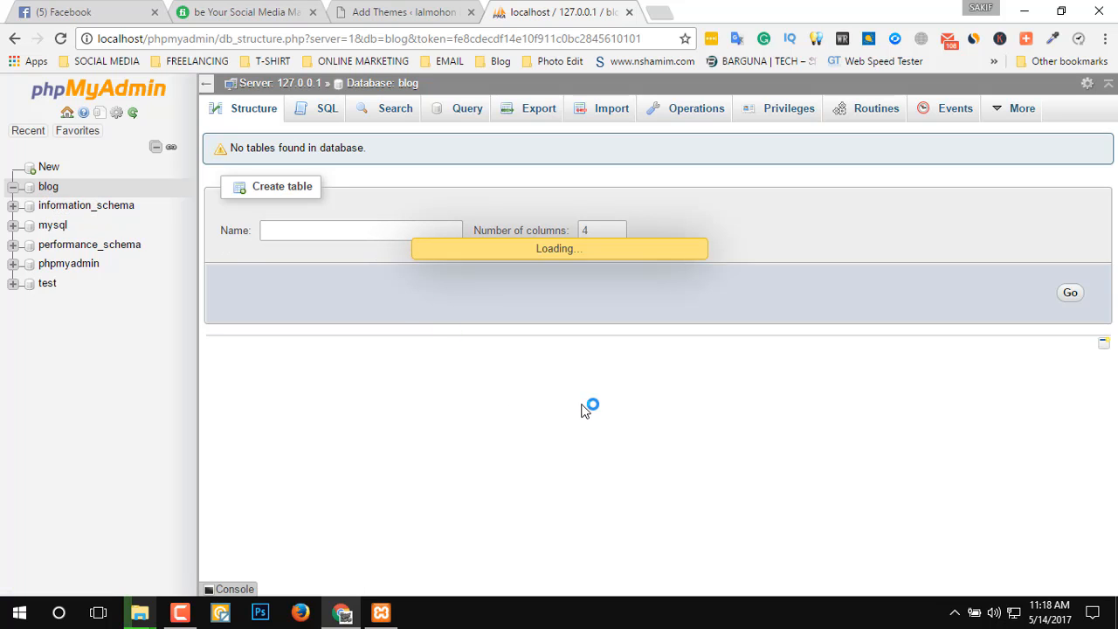
pyautogui.click(371, 9)
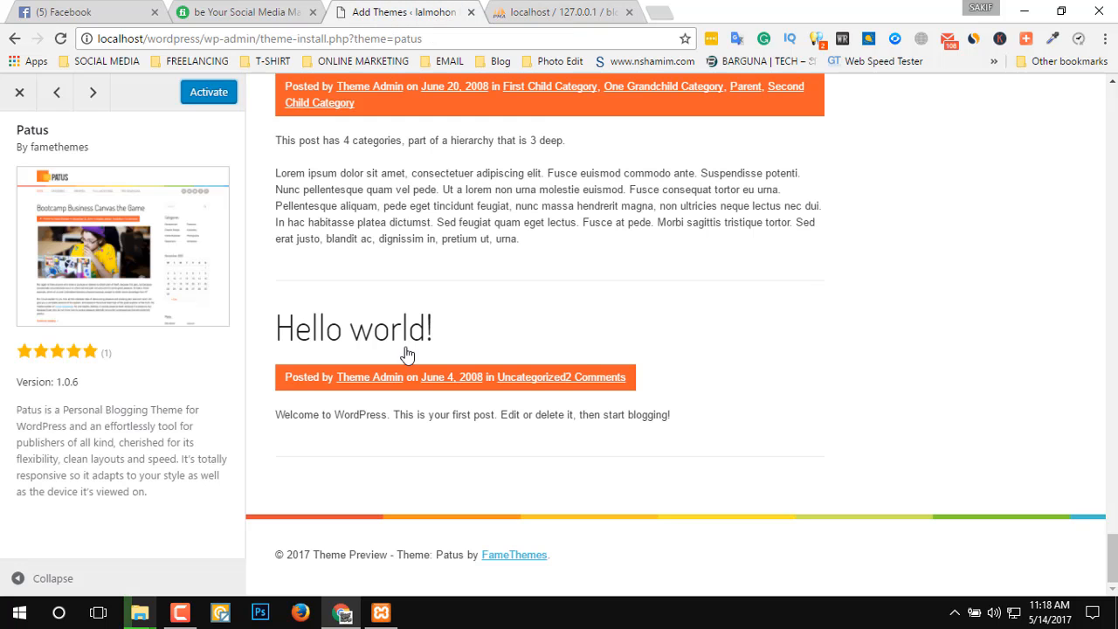
pyautogui.scroll(5, 690, 325)
pyautogui.click(216, 96)
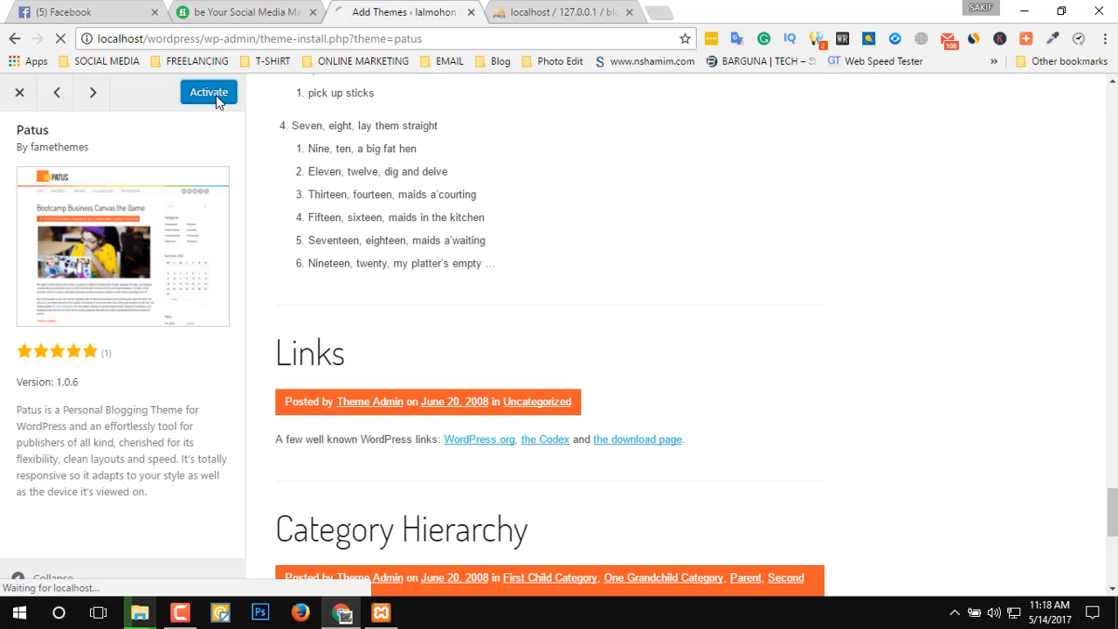
pyautogui.scroll(20, 699, 293)
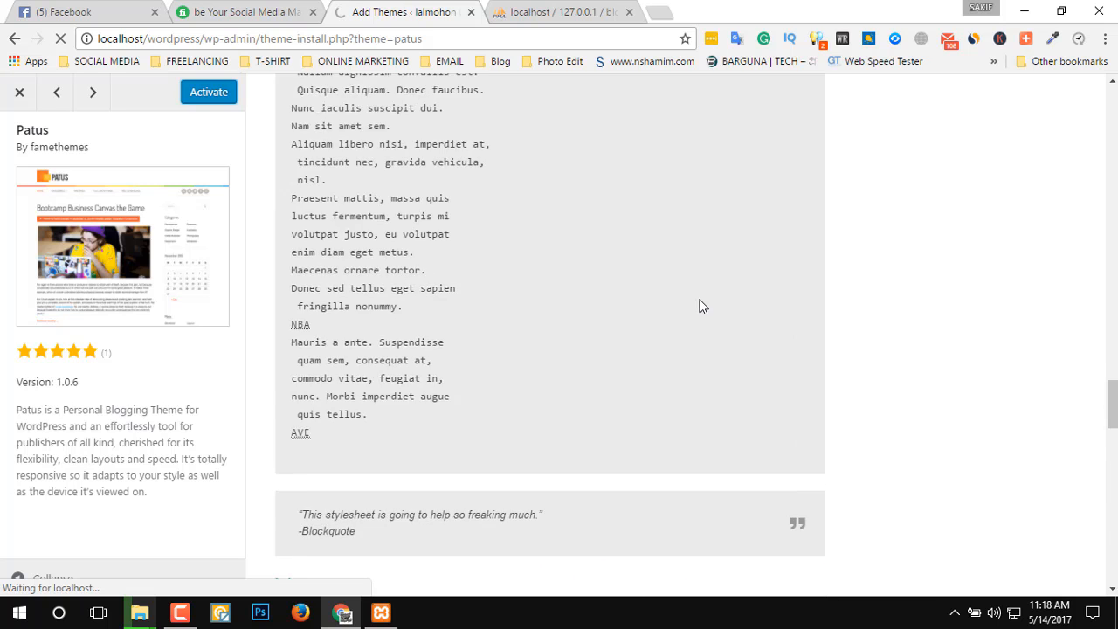
pyautogui.scroll(10, 681, 303)
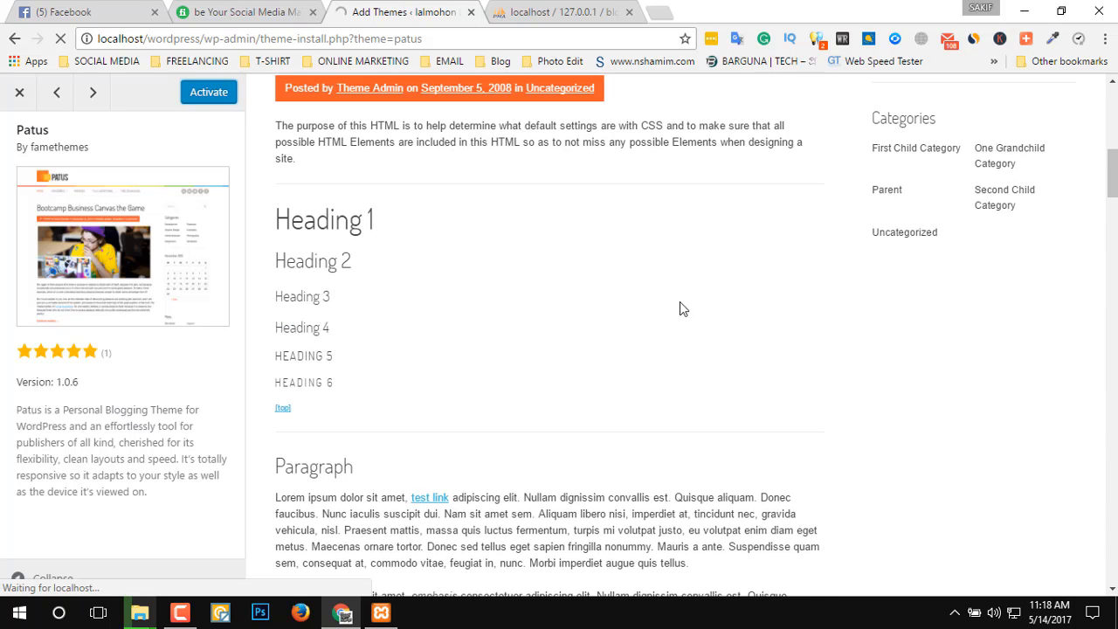
pyautogui.scroll(10, 653, 326)
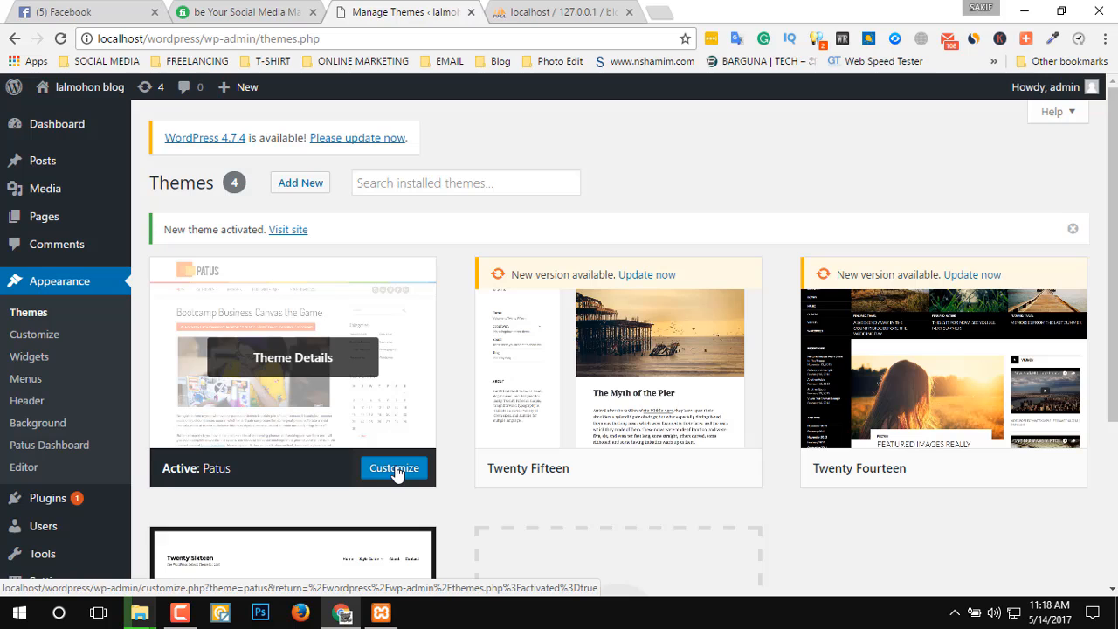
# Open the Customizer for the active Patus theme and examine the blog preview from the site title down to the footer.
pyautogui.click(394, 470)
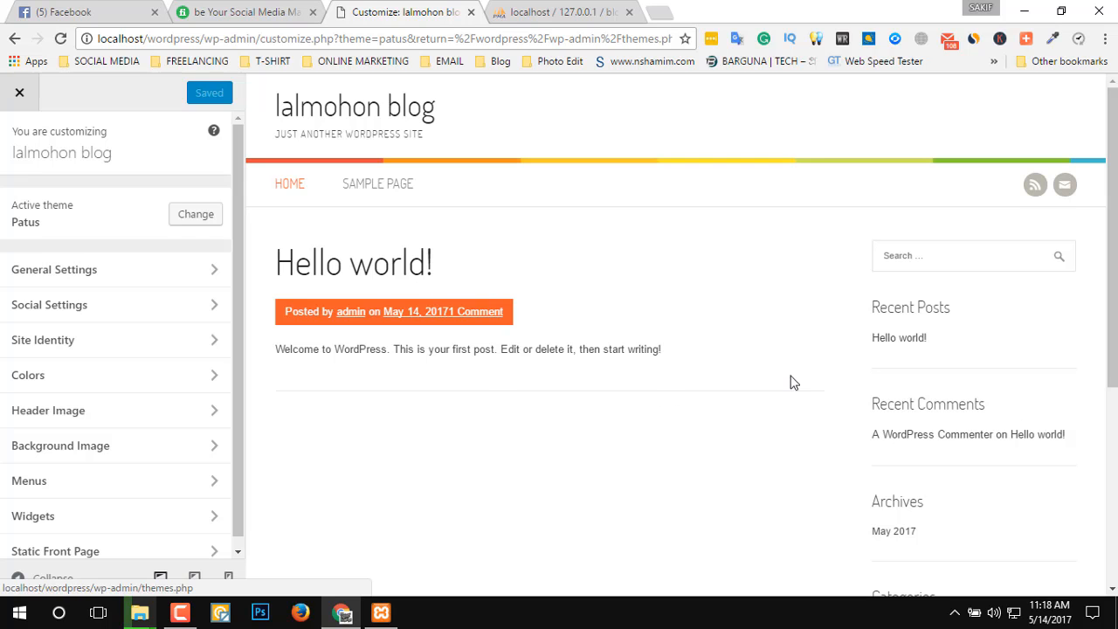
pyautogui.scroll(-5, 624, 338)
pyautogui.scroll(5, 621, 347)
pyautogui.scroll(-5, 525, 396)
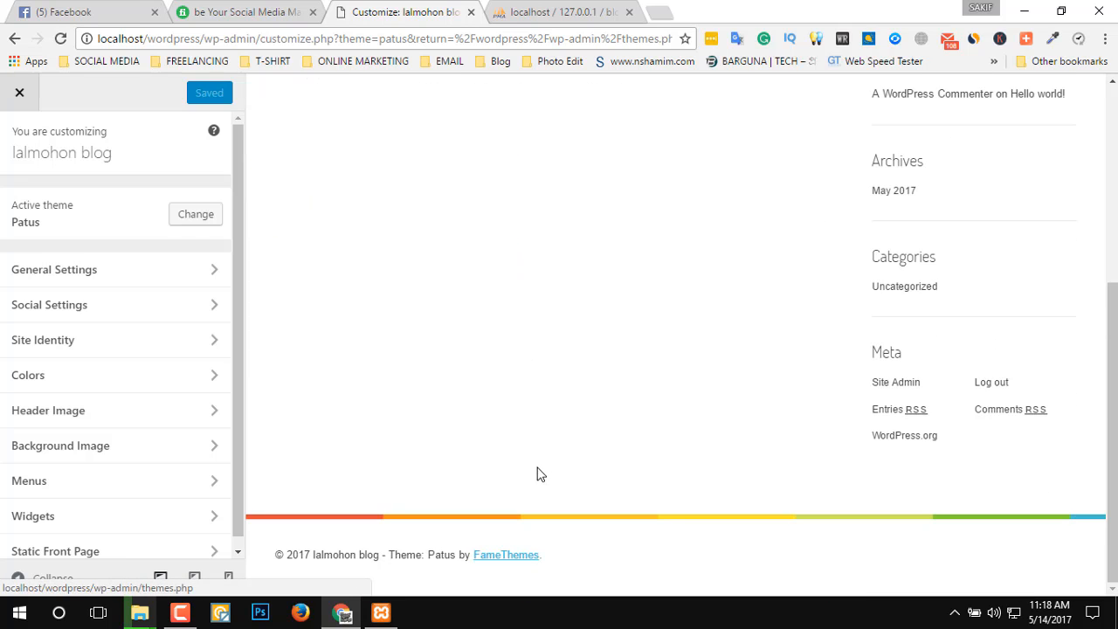
pyautogui.scroll(5, 533, 469)
pyautogui.moveTo(501, 115); pyautogui.dragTo(267, 106)
pyautogui.click(675, 169)
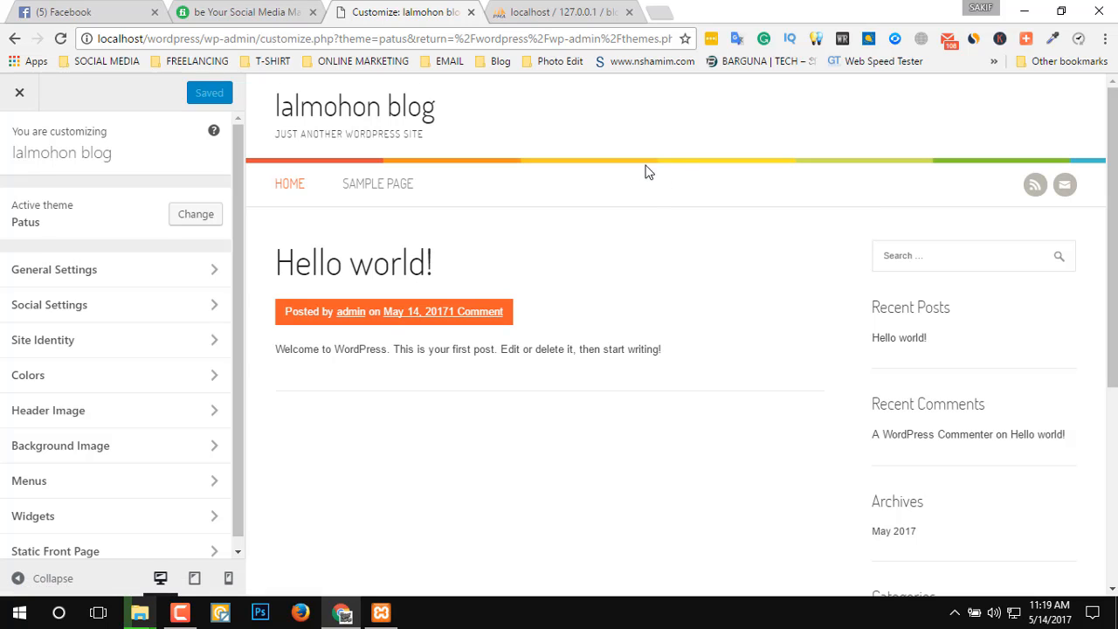
# Create a new menu named gallery in the Customizer.
pyautogui.click(124, 484)
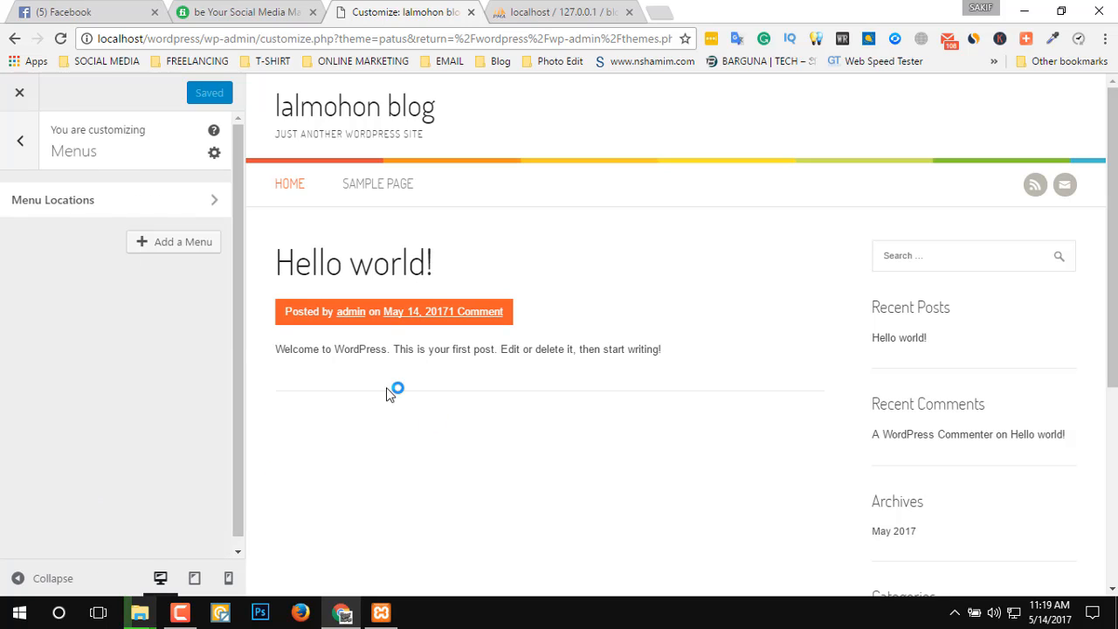
pyautogui.click(178, 249)
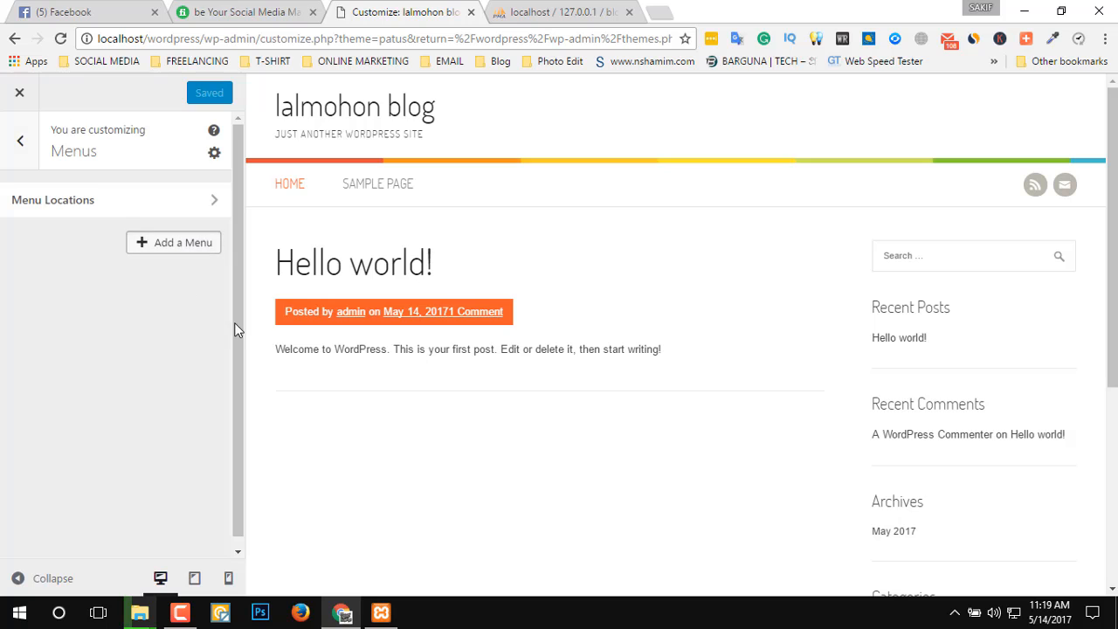
pyautogui.click(52, 273)
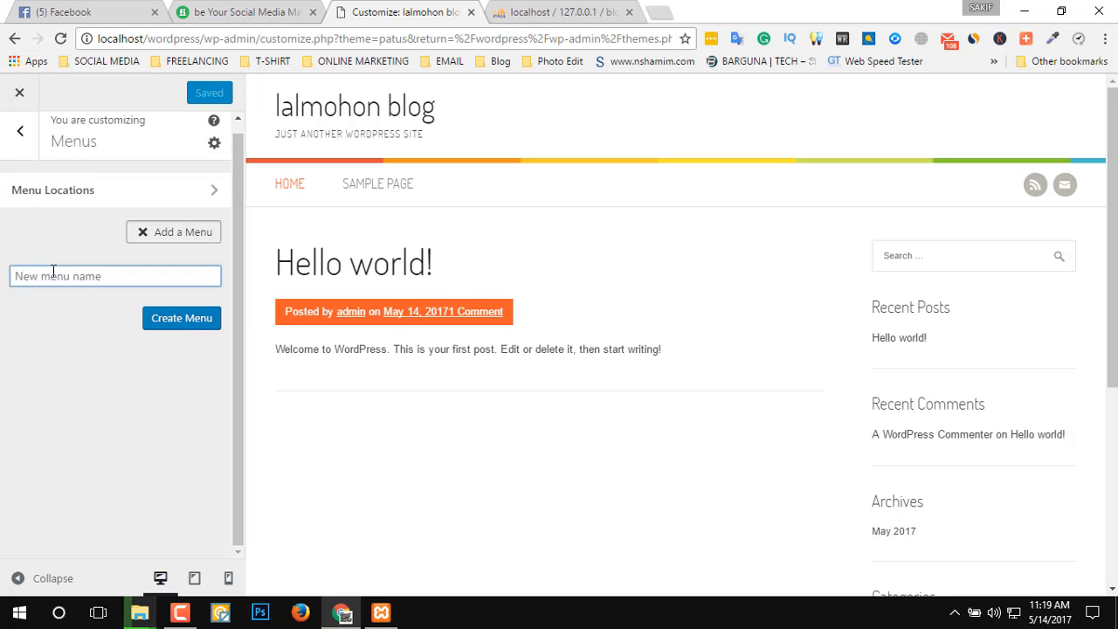
pyautogui.write('gallery')
pyautogui.click(177, 325)
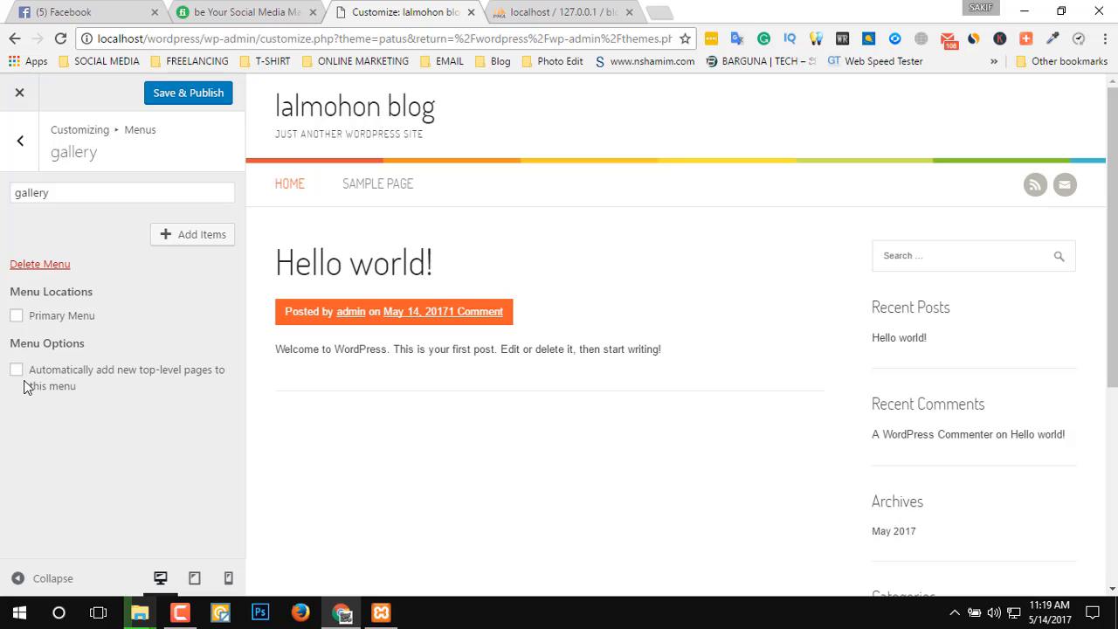
# Try the gallery menu as the Primary Menu, clear that location again, and save and publish the new menu.
pyautogui.click(17, 317)
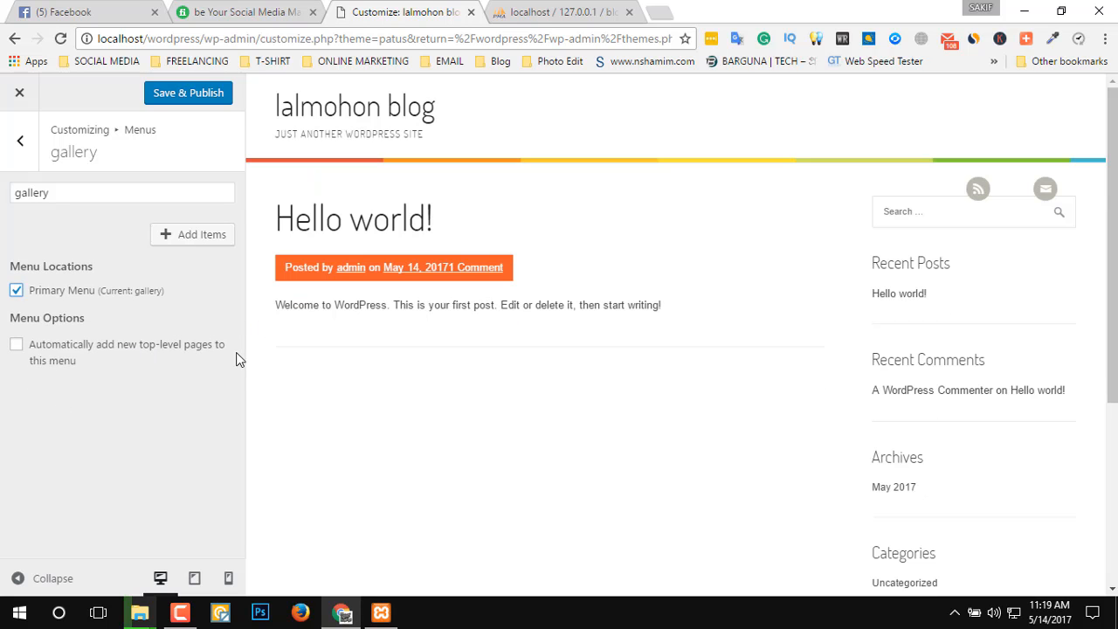
pyautogui.click(17, 290)
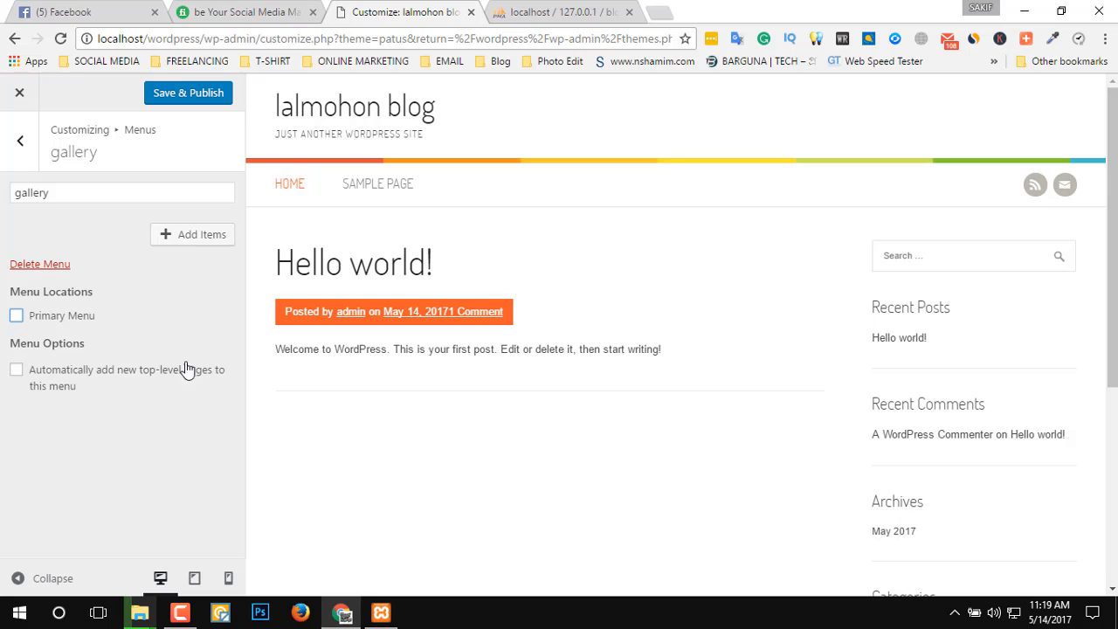
pyautogui.click(220, 97)
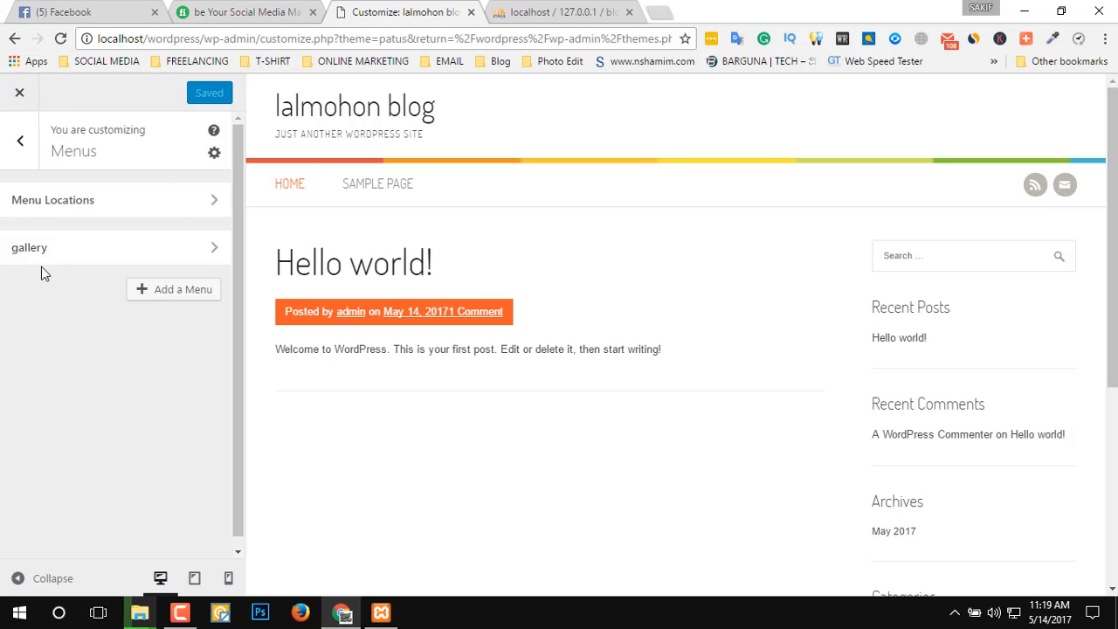
# Try deleting the gallery menu and leave the Customizer for the themes page without publishing.
pyautogui.click(75, 256)
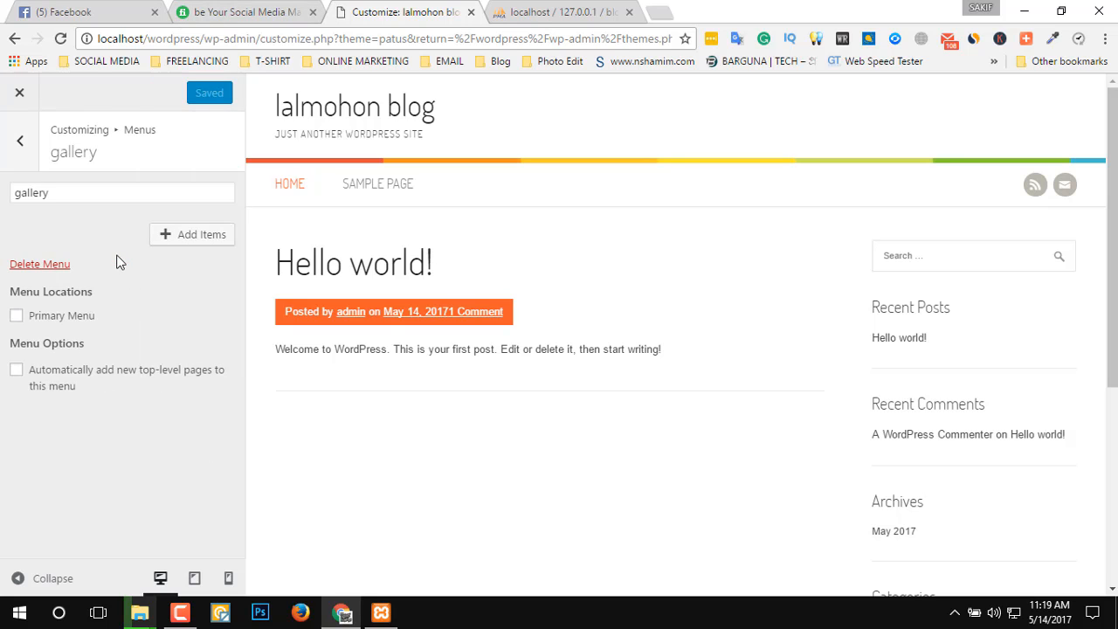
pyautogui.click(40, 264)
pyautogui.click(19, 93)
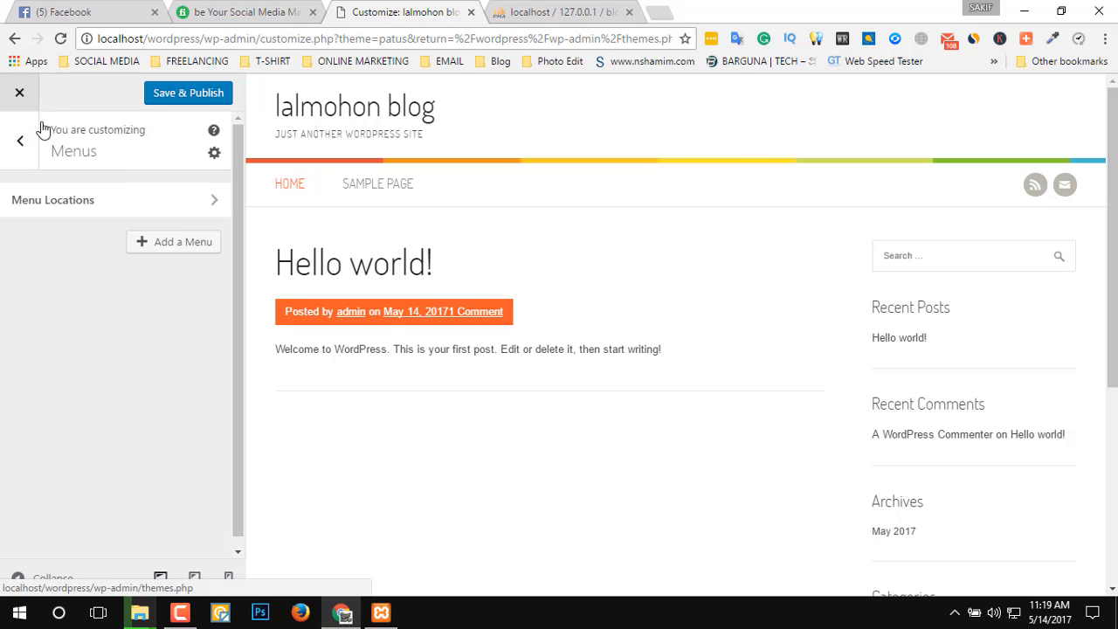
pyautogui.click(626, 132)
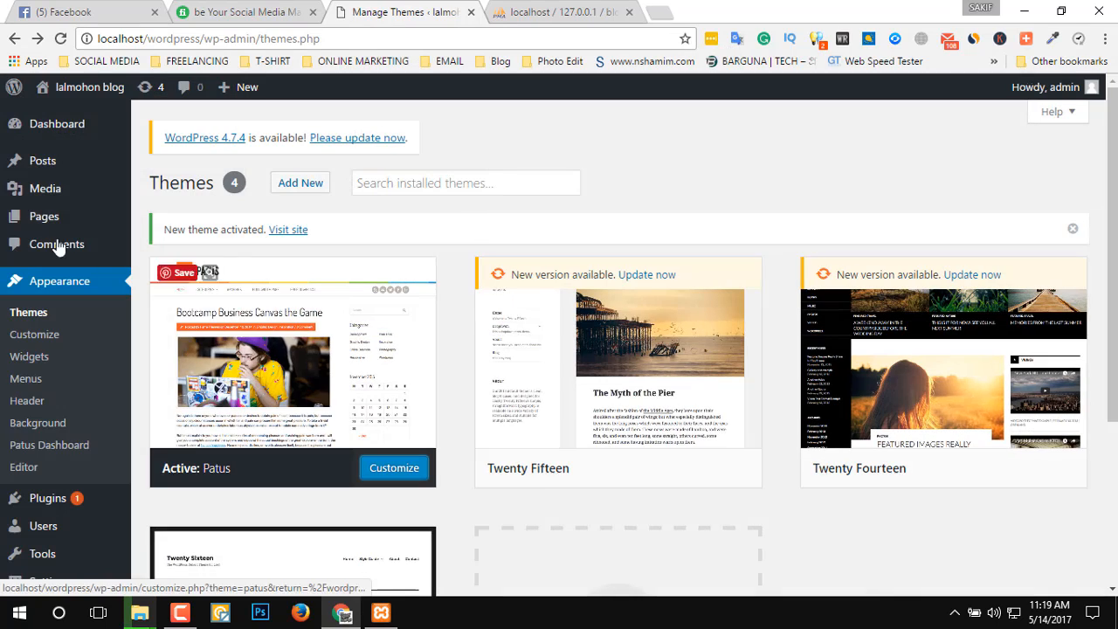
# Add a post category named Gallery with the slug Gallery.
pyautogui.moveTo(55, 206)
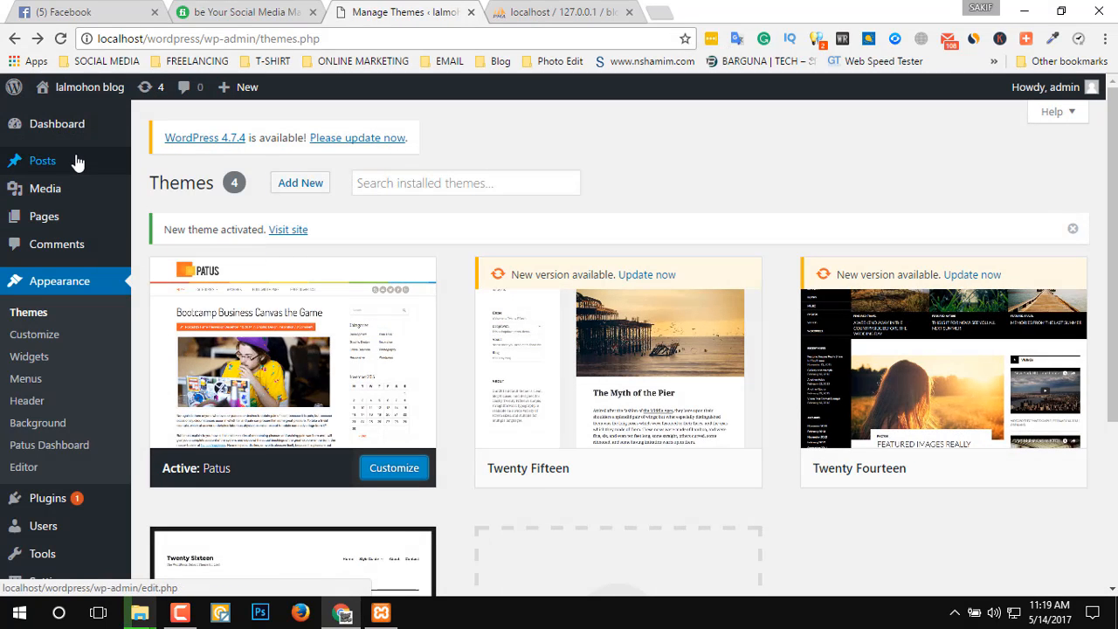
pyautogui.moveTo(93, 225)
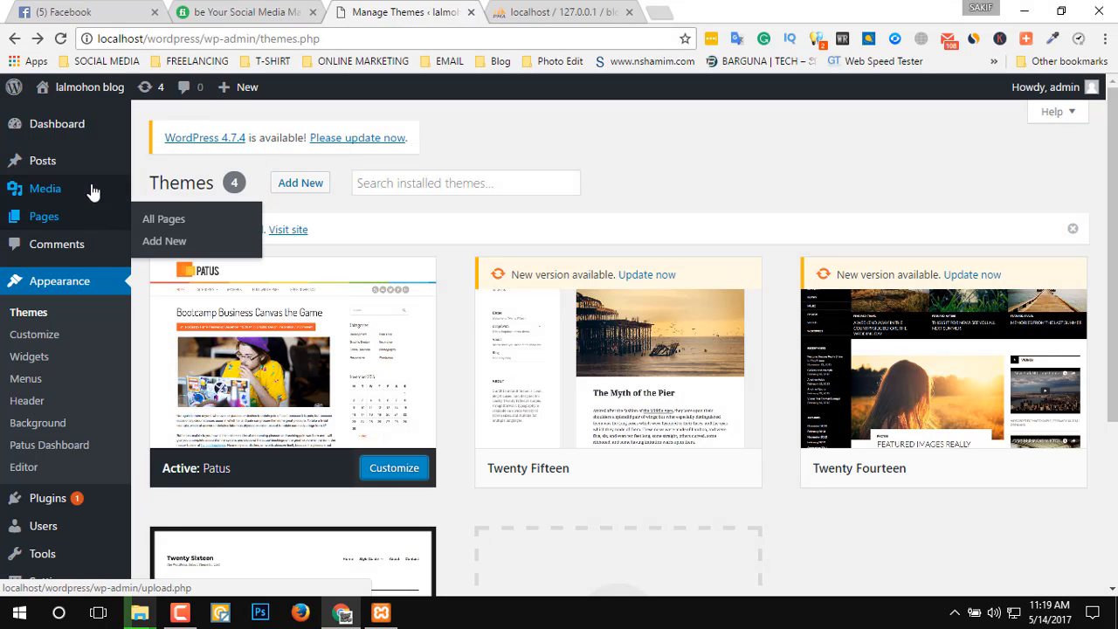
pyautogui.moveTo(95, 166)
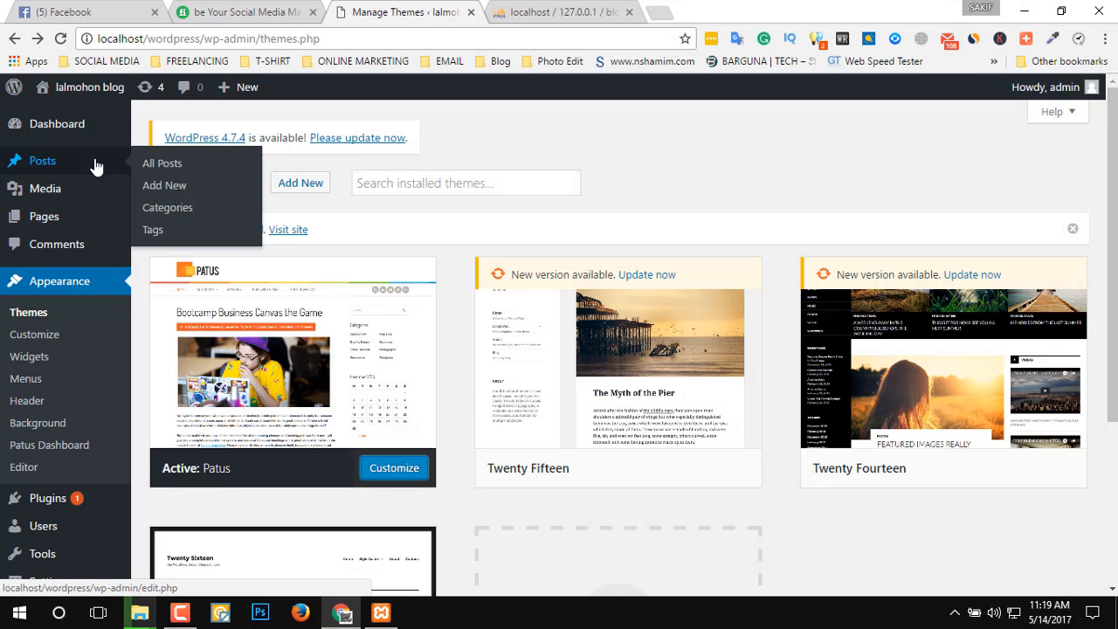
pyautogui.click(169, 210)
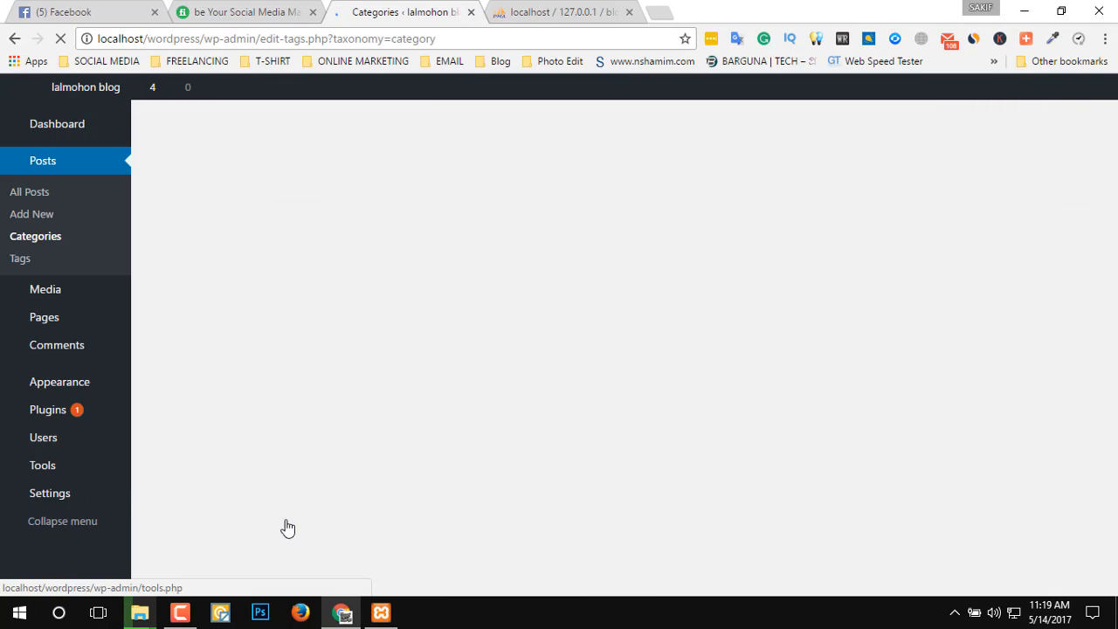
pyautogui.scroll(-2, 601, 460)
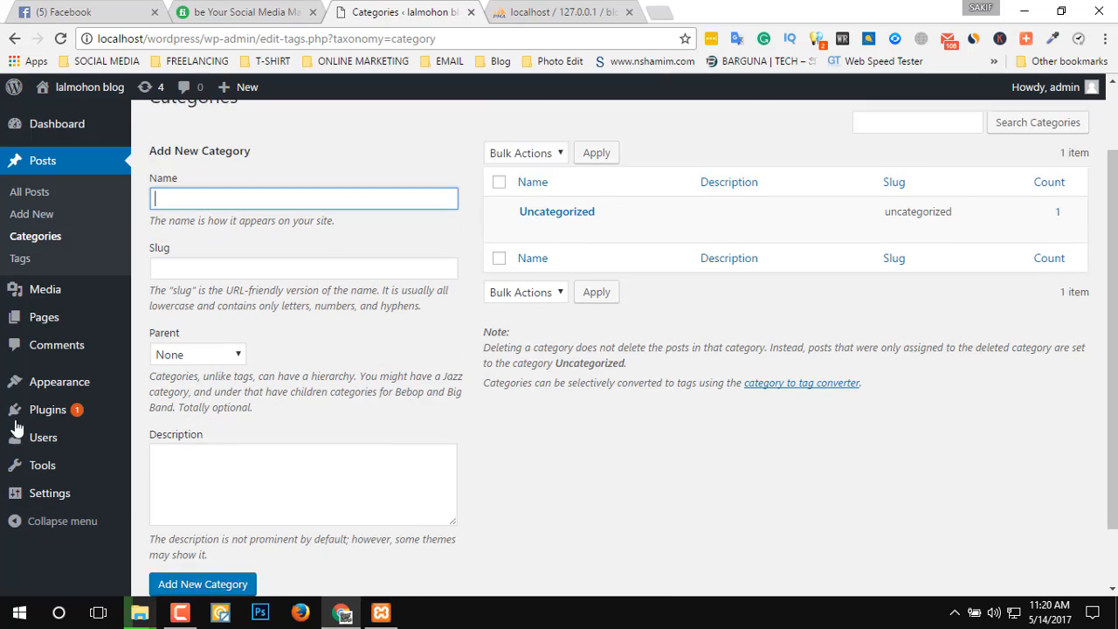
pyautogui.scroll(2, 352, 445)
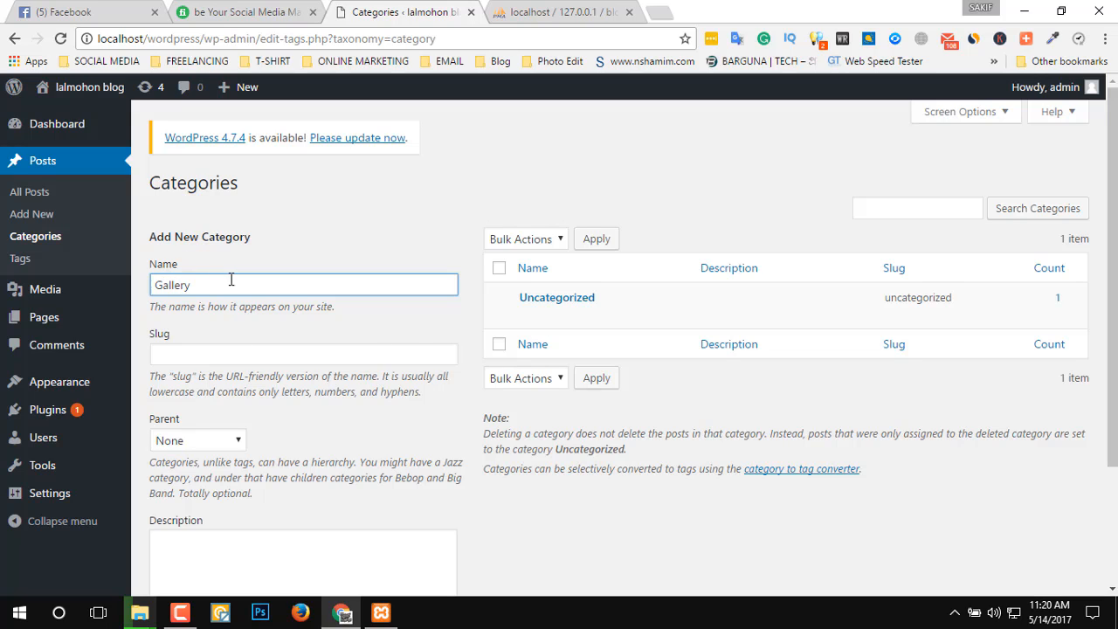
pyautogui.moveTo(233, 280); pyautogui.dragTo(4, 288)
pyautogui.hotkey('ctrl', 'c')
pyautogui.click(377, 352)
pyautogui.hotkey('ctrl', 'v')
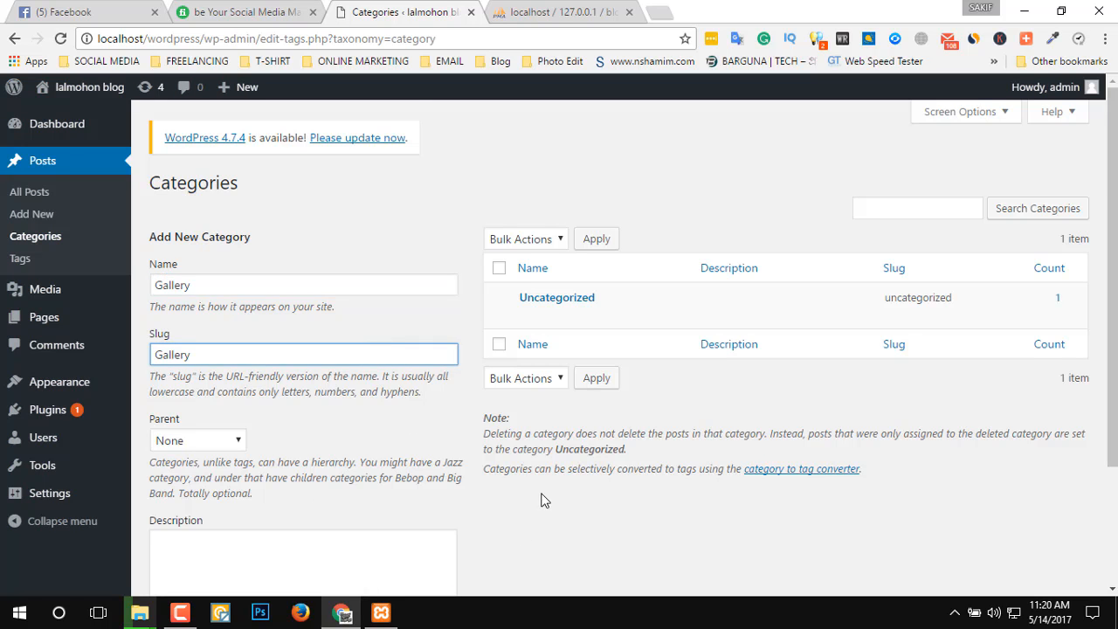
pyautogui.scroll(-3, 393, 503)
pyautogui.click(230, 512)
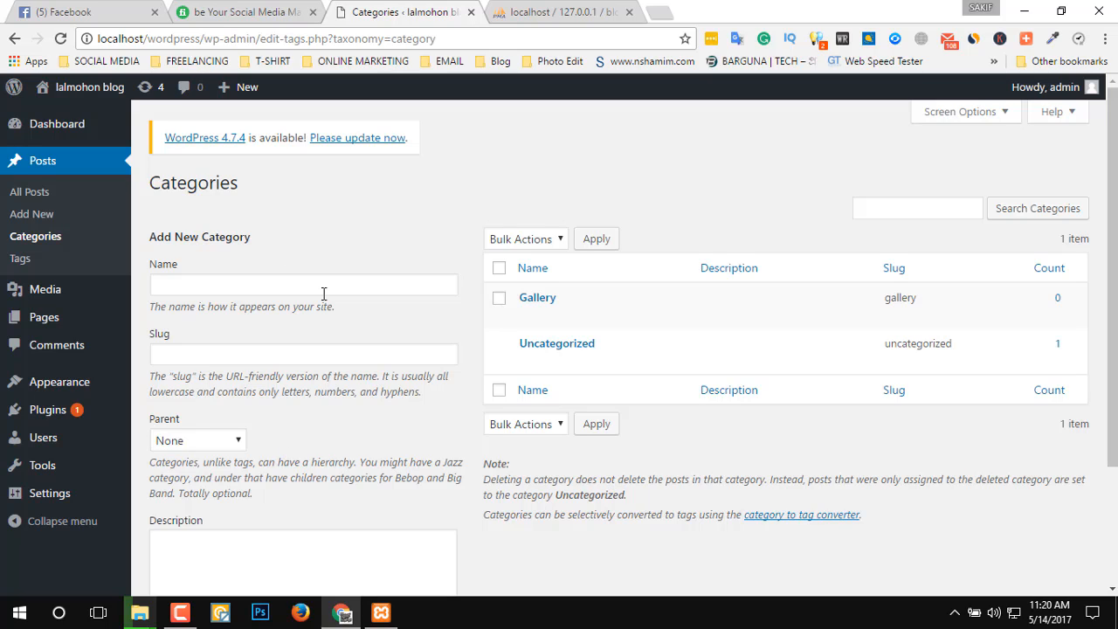
# Add a post category named Contract Us.
pyautogui.click(324, 284)
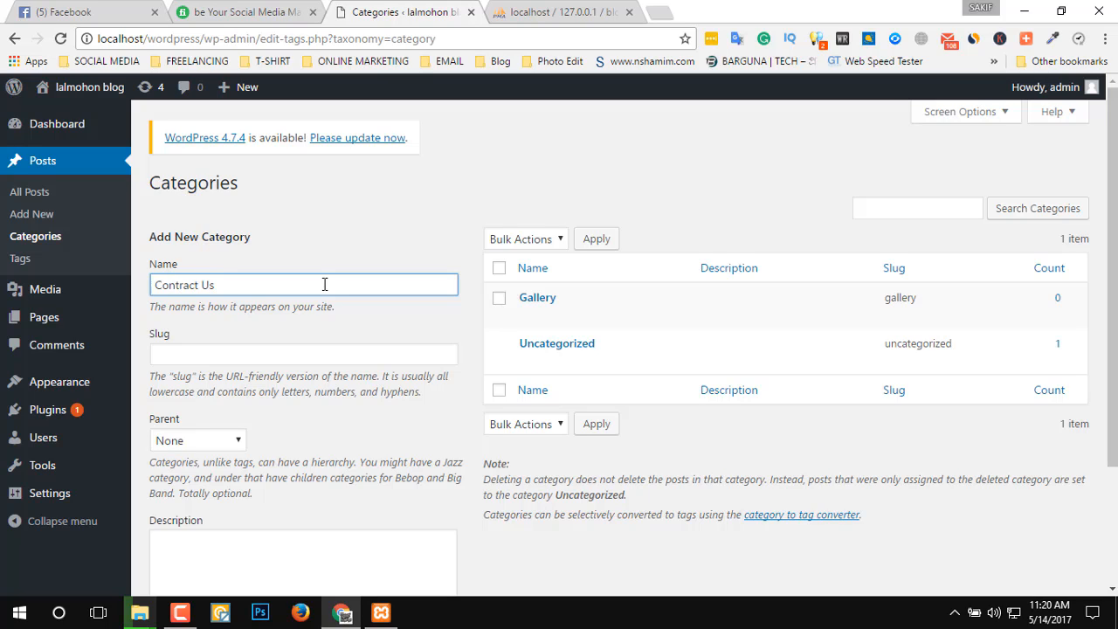
pyautogui.moveTo(319, 284); pyautogui.dragTo(4, 300)
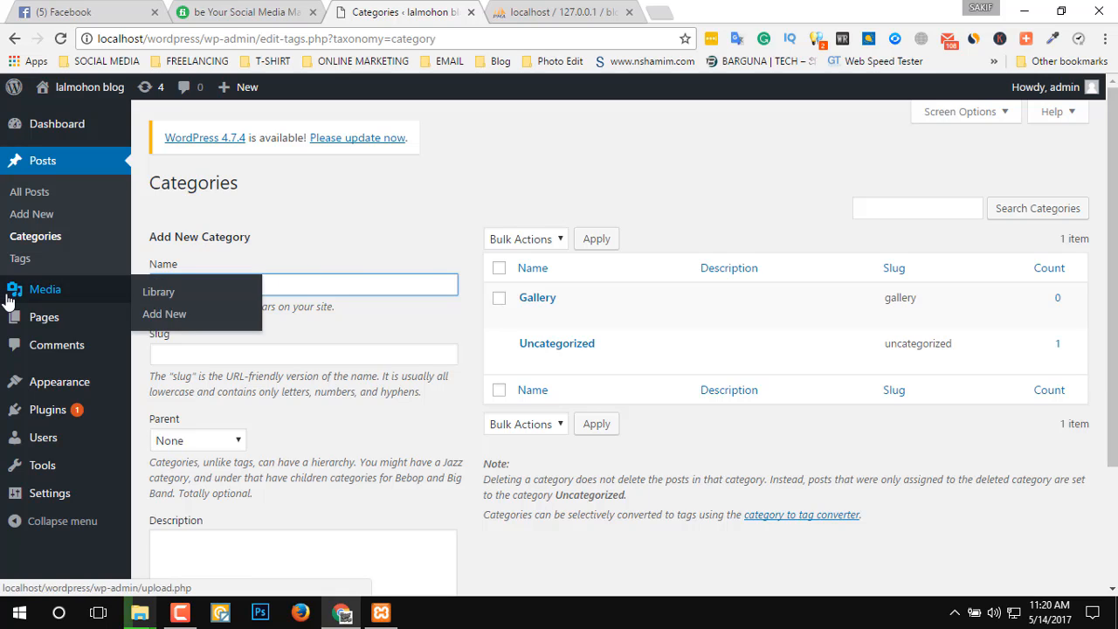
pyautogui.press('Return')
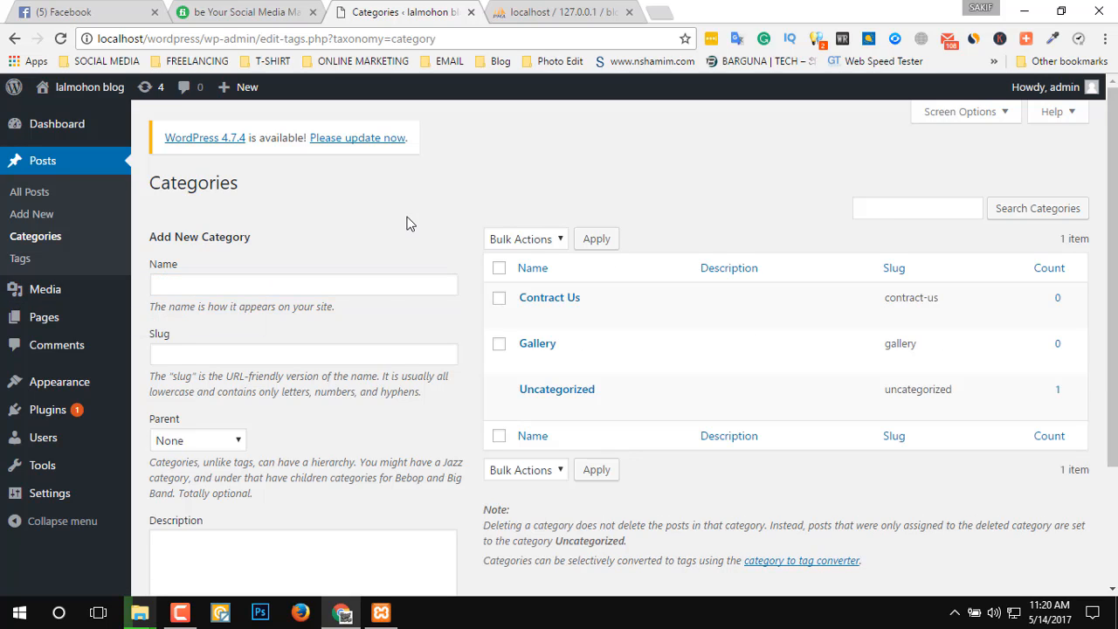
# Add two more post categories named Home and About.
pyautogui.click(382, 289)
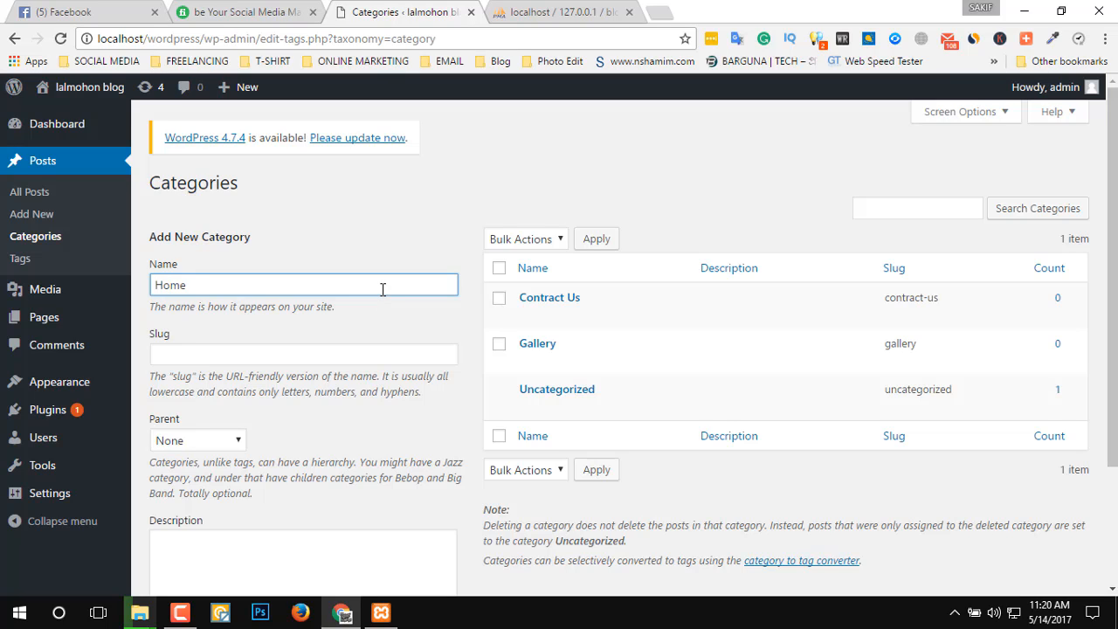
pyautogui.press('Return')
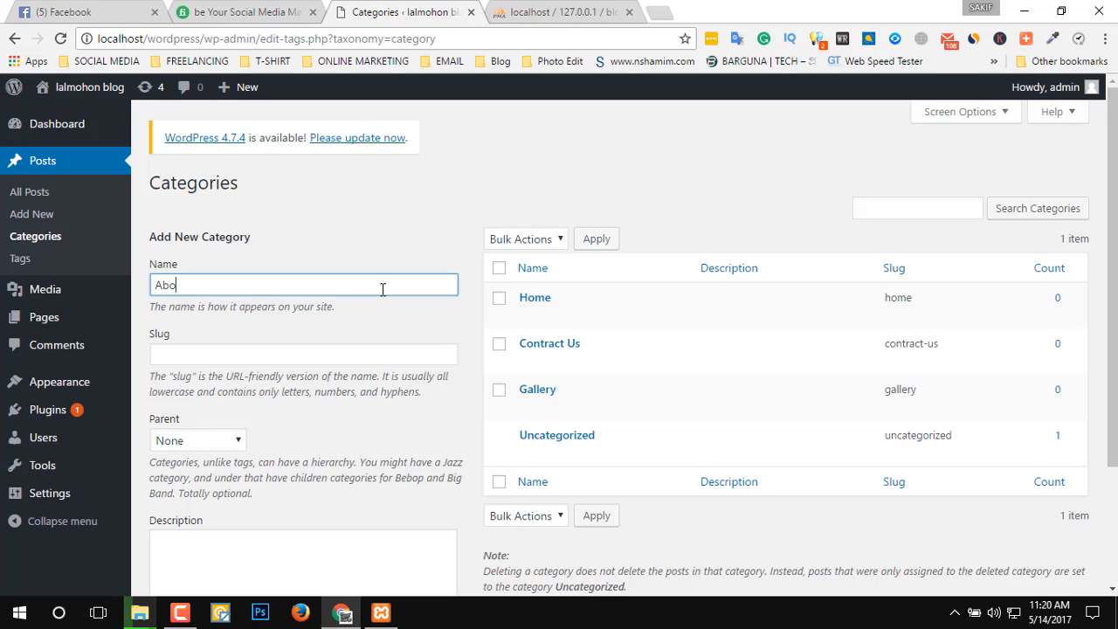
pyautogui.press('Return')
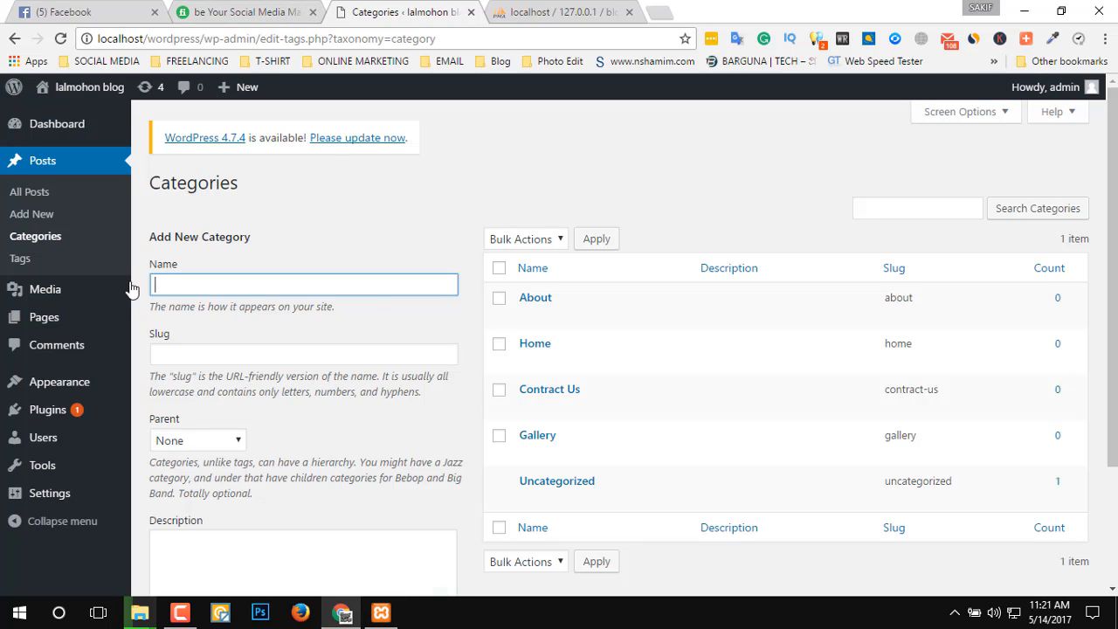
# Add the Home, Gallery, Contract Us and About categories to the gallery menu on the Menus page.
pyautogui.moveTo(50, 390)
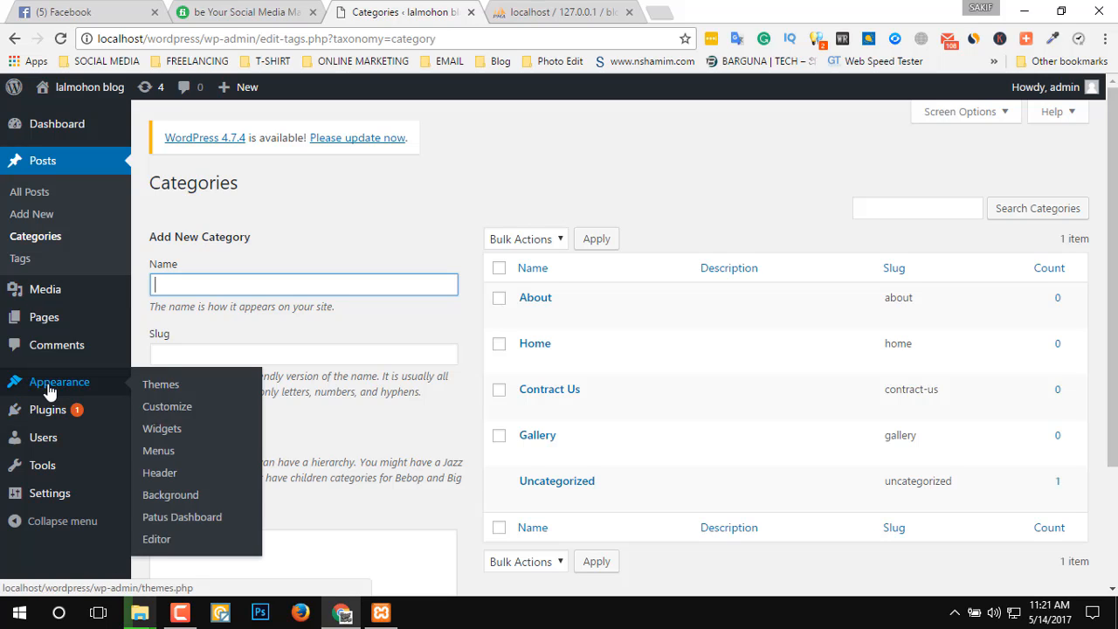
pyautogui.click(169, 452)
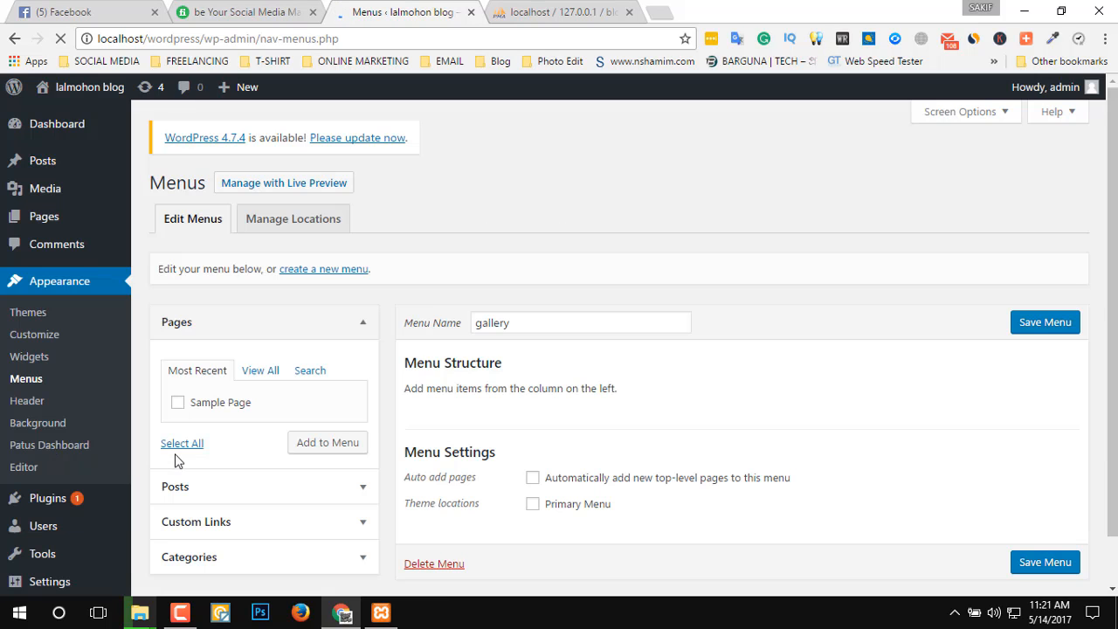
pyautogui.scroll(-1, 539, 387)
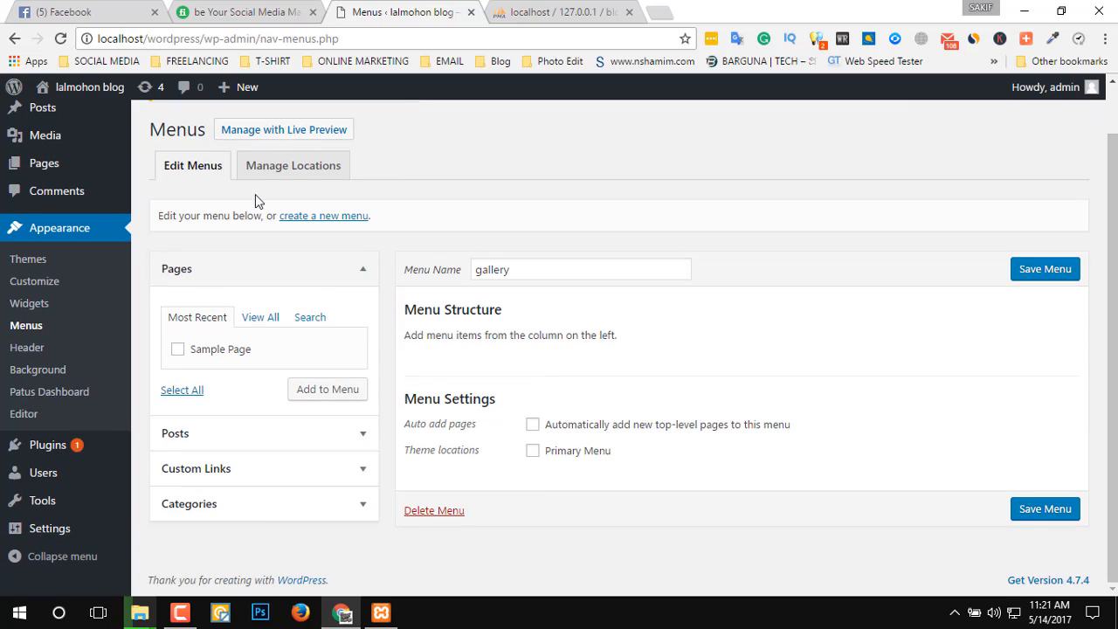
pyautogui.click(267, 507)
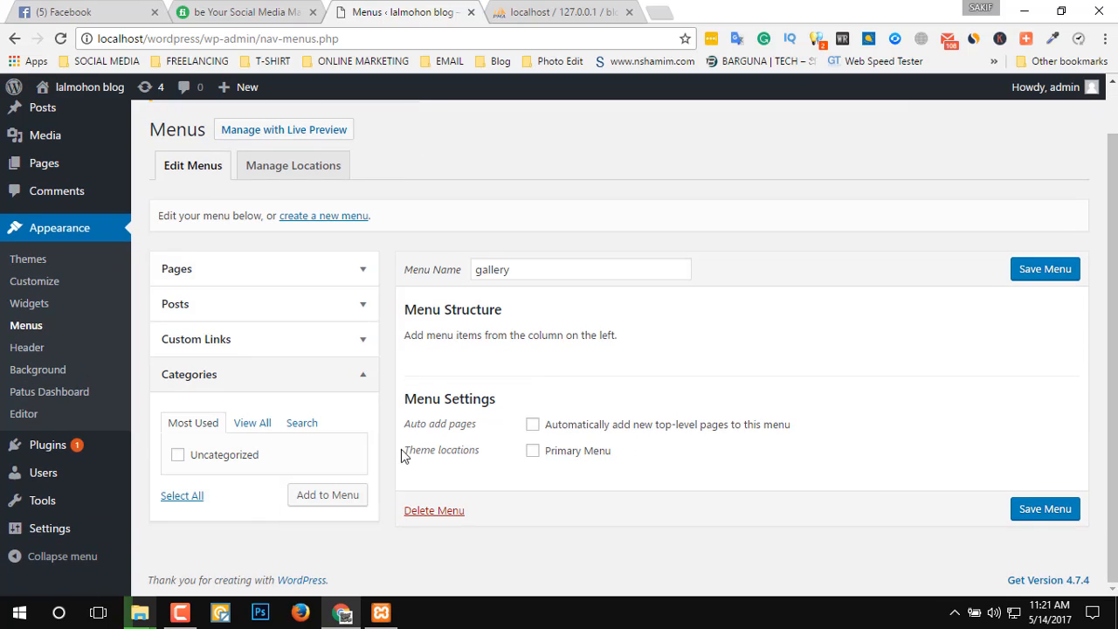
pyautogui.click(252, 423)
pyautogui.scroll(-1, 225, 497)
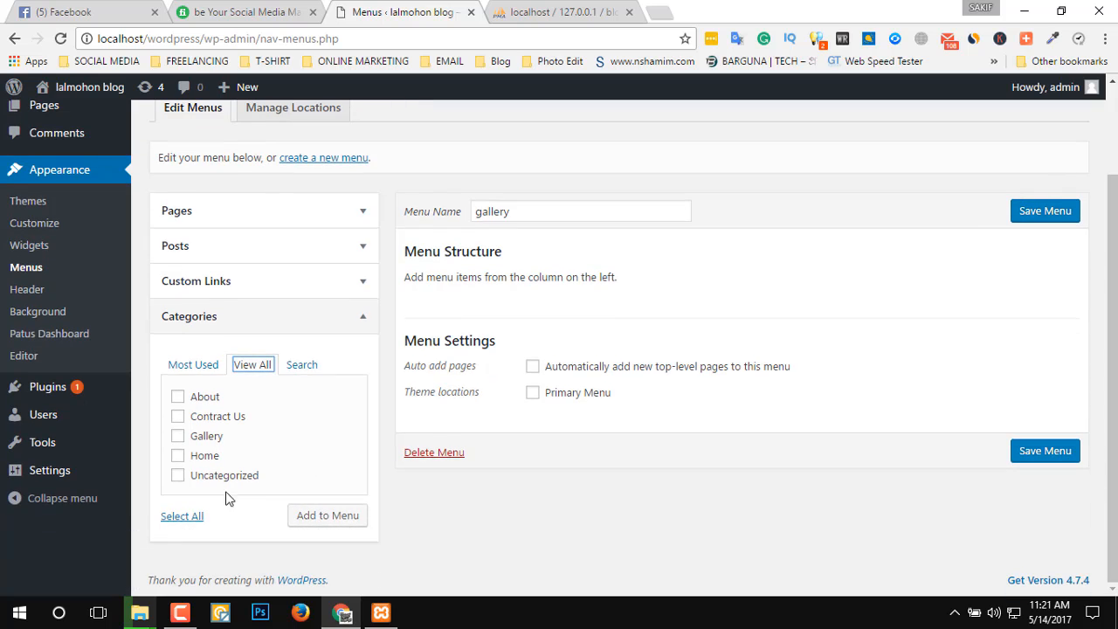
pyautogui.click(177, 456)
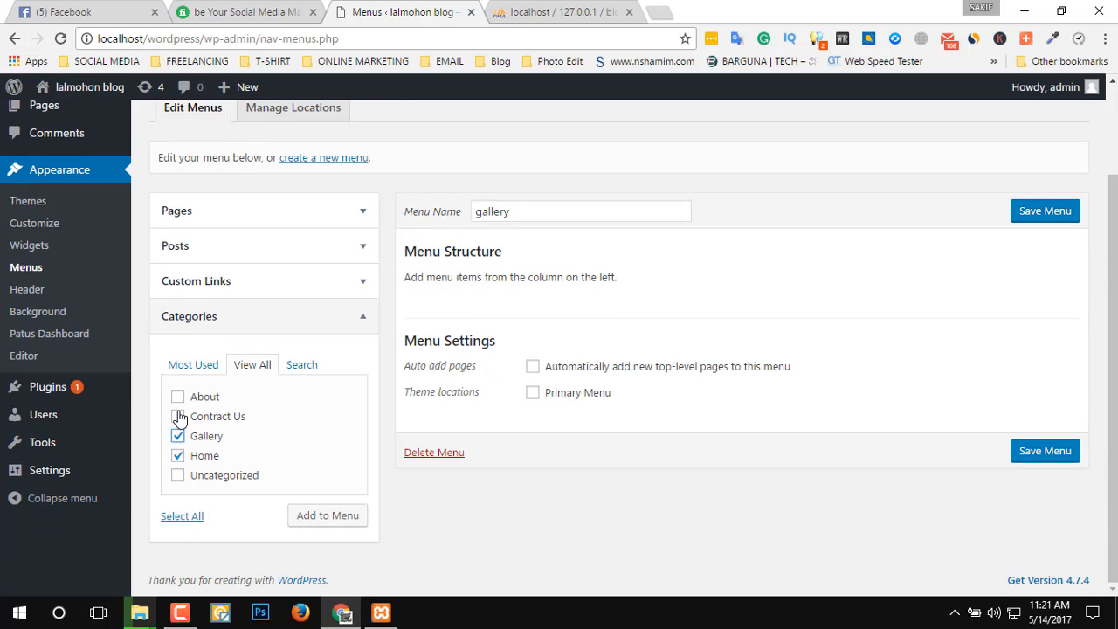
pyautogui.click(178, 417)
pyautogui.click(178, 398)
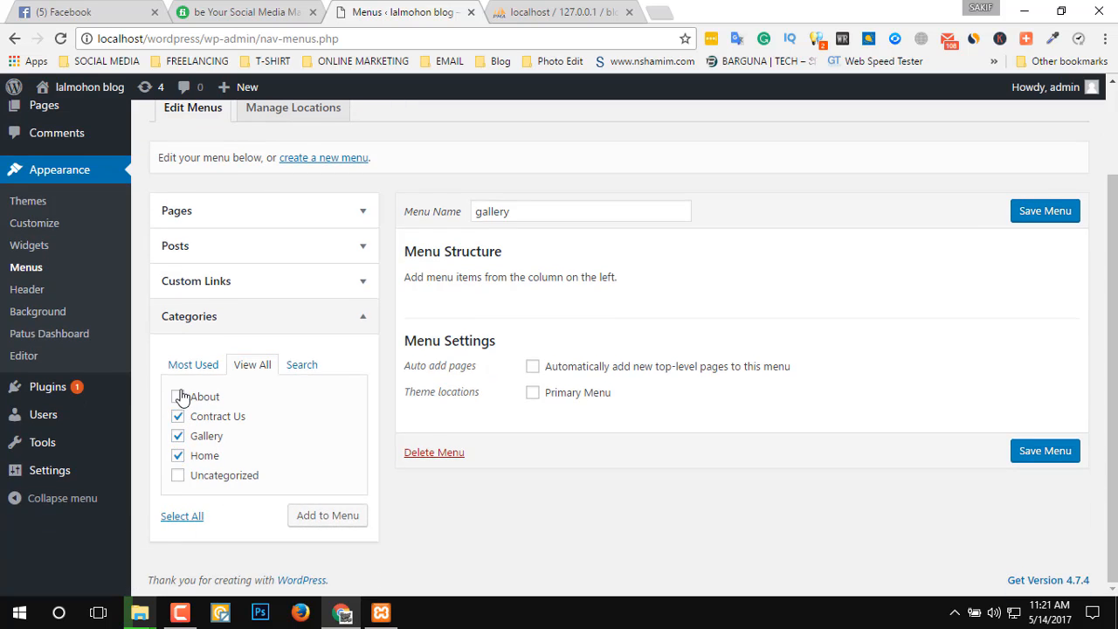
pyautogui.click(346, 519)
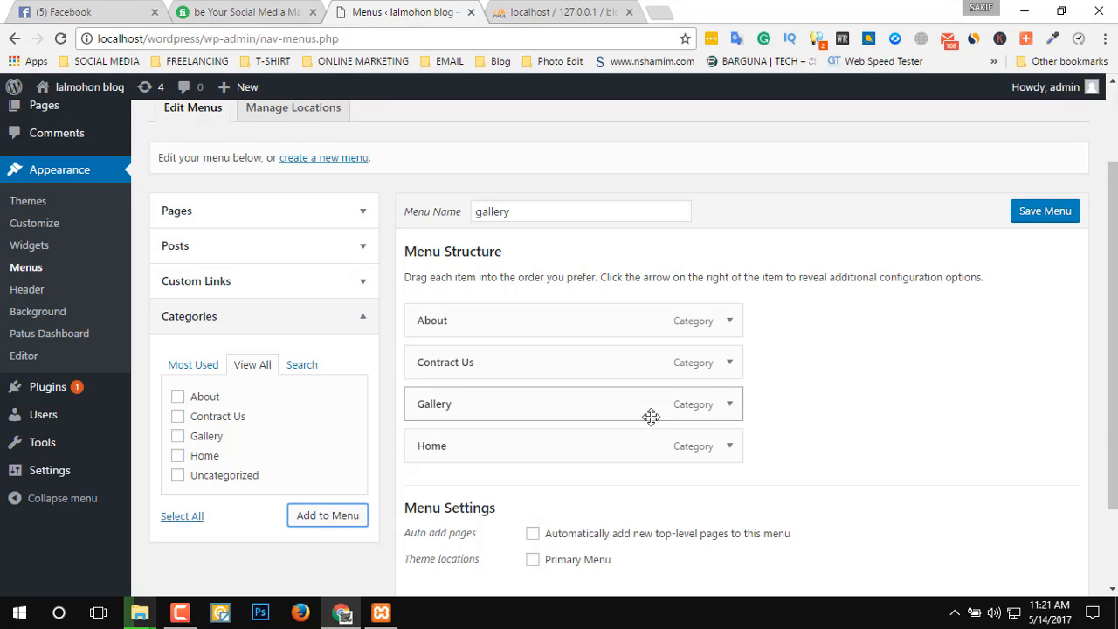
# Arrange the menu items in the order Home, Gallery, Contract Us, About and save the menu.
pyautogui.scroll(-2, 836, 376)
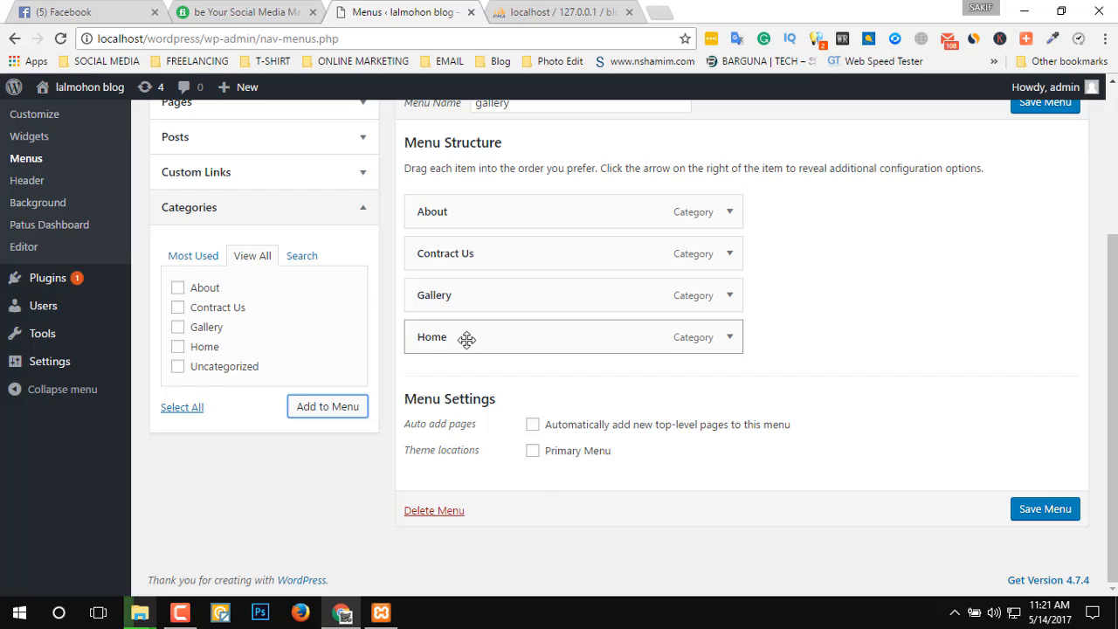
pyautogui.moveTo(467, 340); pyautogui.dragTo(441, 223)
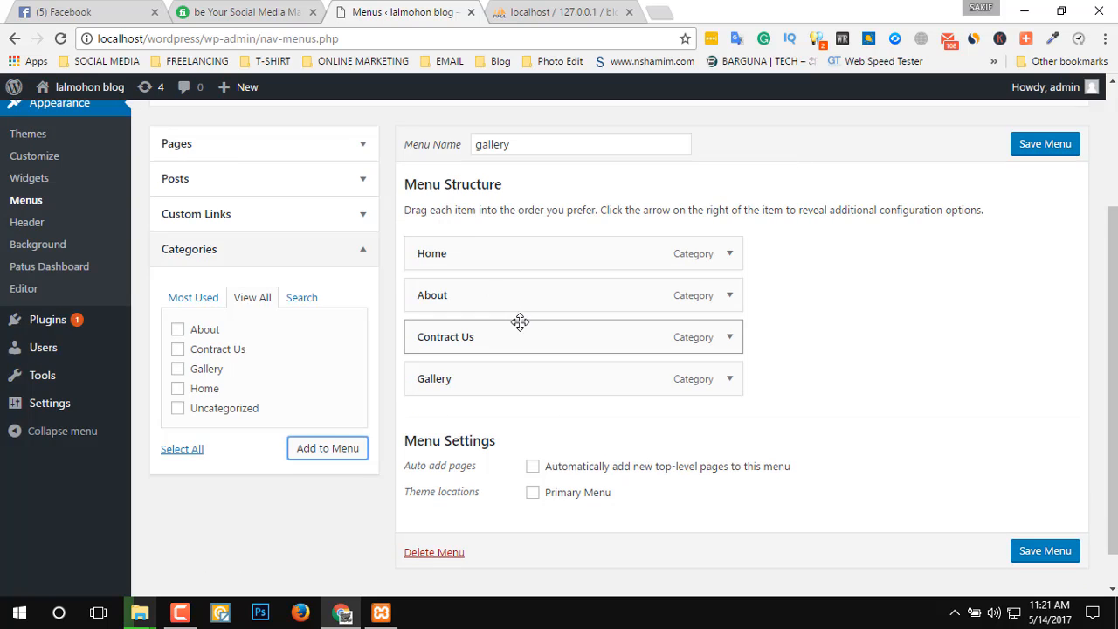
pyautogui.moveTo(494, 377); pyautogui.dragTo(466, 298)
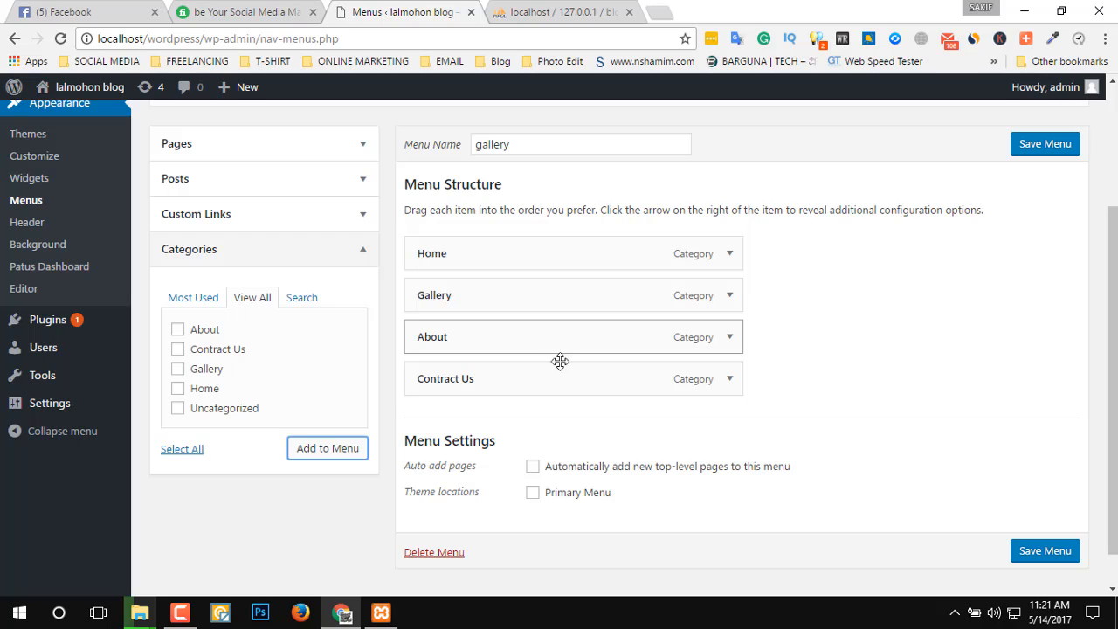
pyautogui.moveTo(560, 346); pyautogui.dragTo(554, 387)
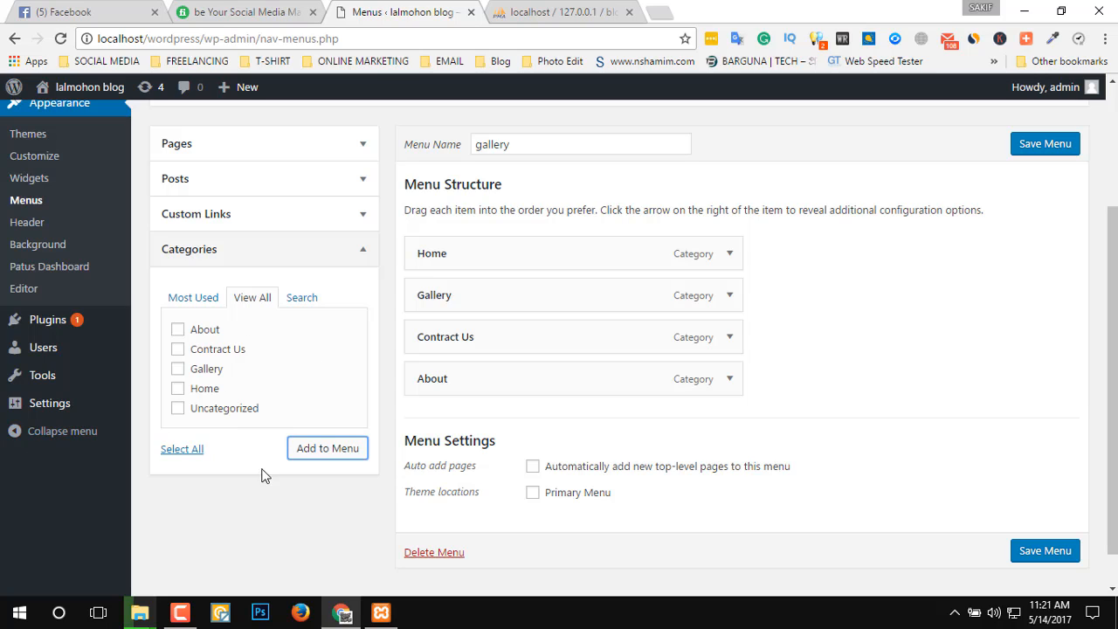
pyautogui.click(1056, 549)
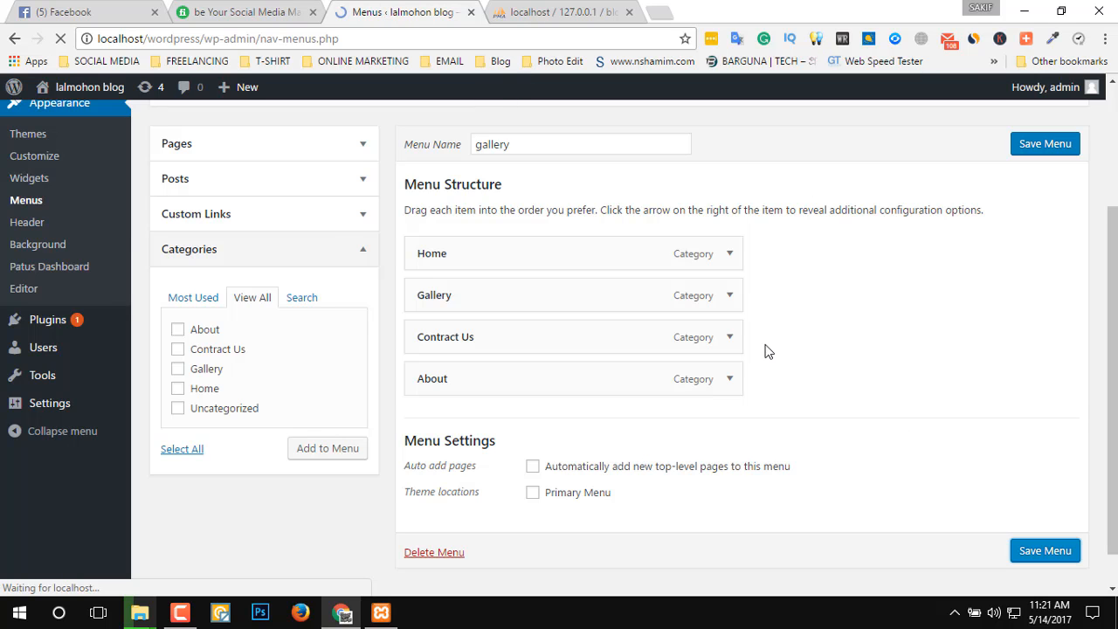
pyautogui.scroll(-3, 938, 374)
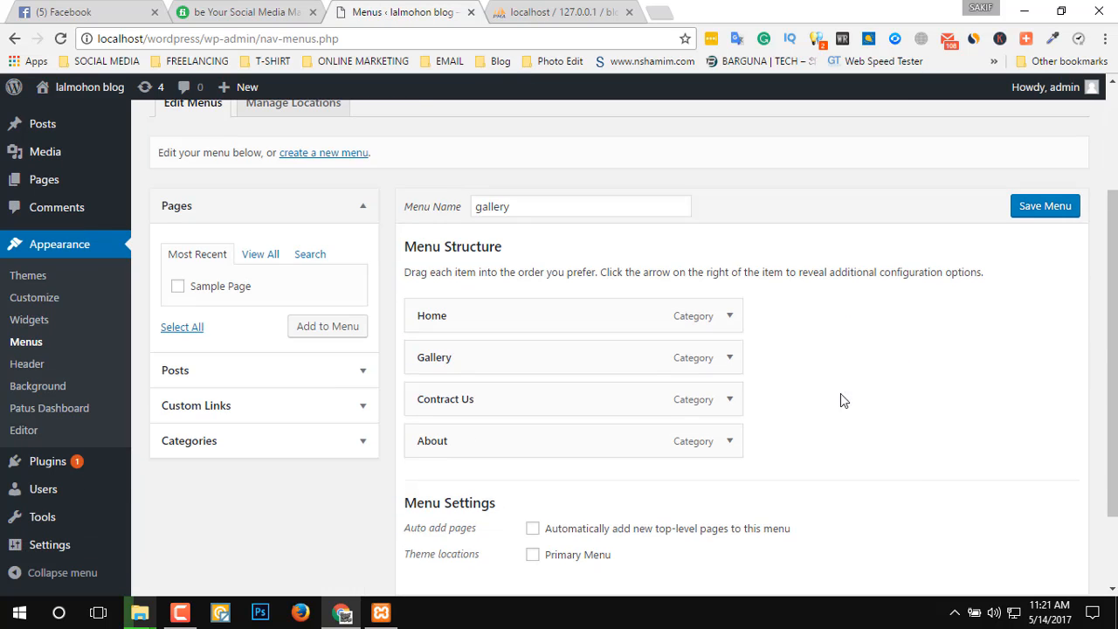
pyautogui.moveTo(542, 434); pyautogui.dragTo(561, 462)
# Open the blog's front page in a new tab, close the phpMyAdmin tab and look over the page's navigation.
pyautogui.moveTo(92, 91)
pyautogui.middleClick(50, 114)
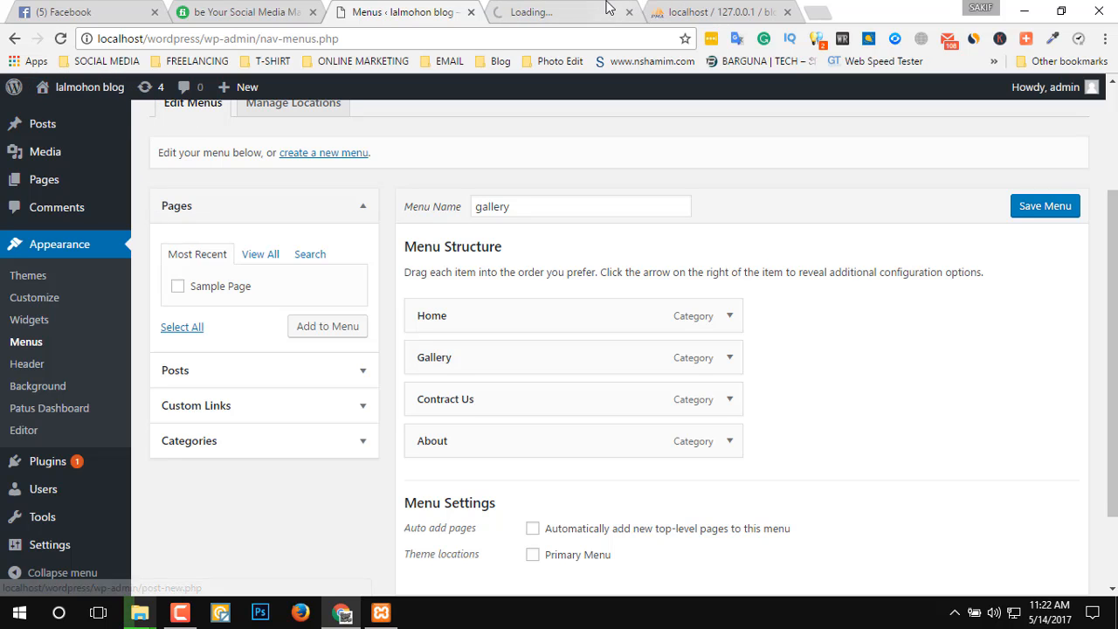
pyautogui.click(592, 15)
pyautogui.click(725, 12)
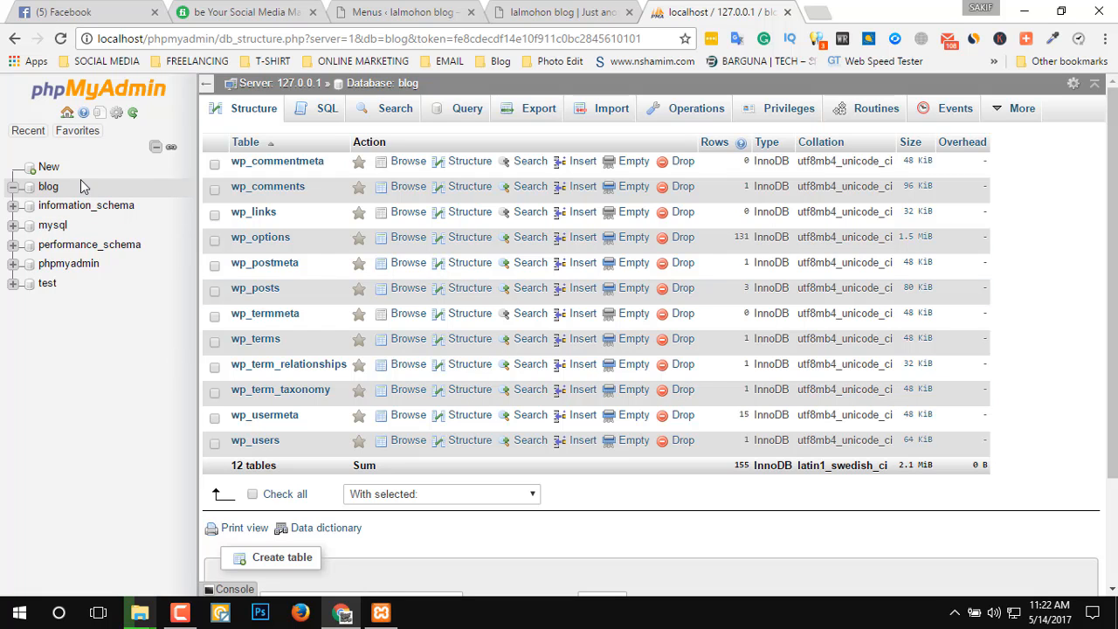
pyautogui.scroll(-2, 358, 399)
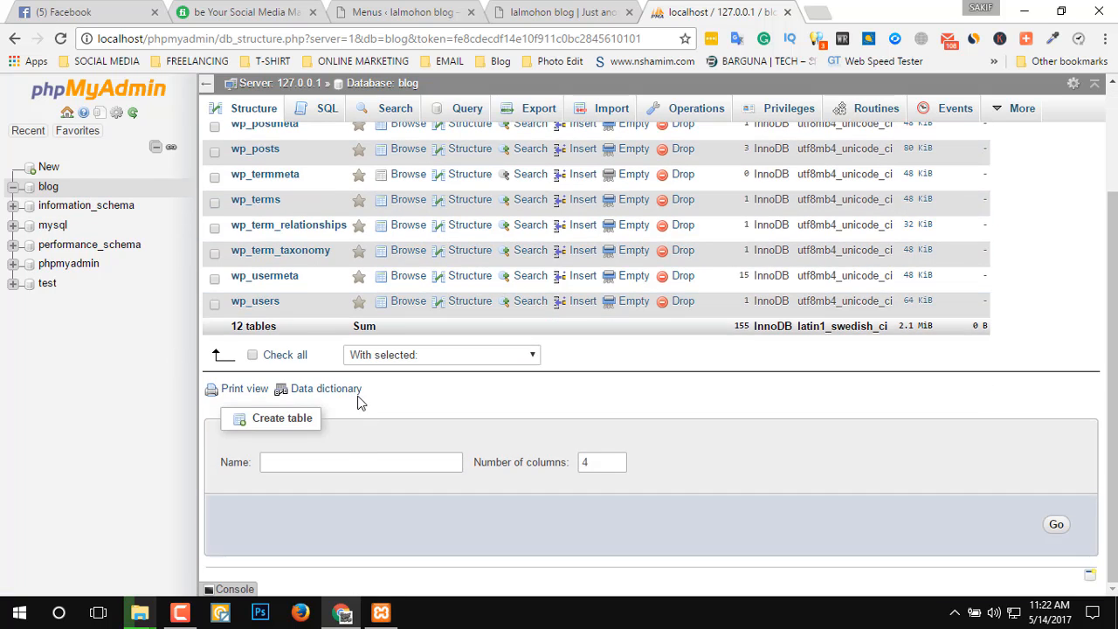
pyautogui.scroll(2, 345, 332)
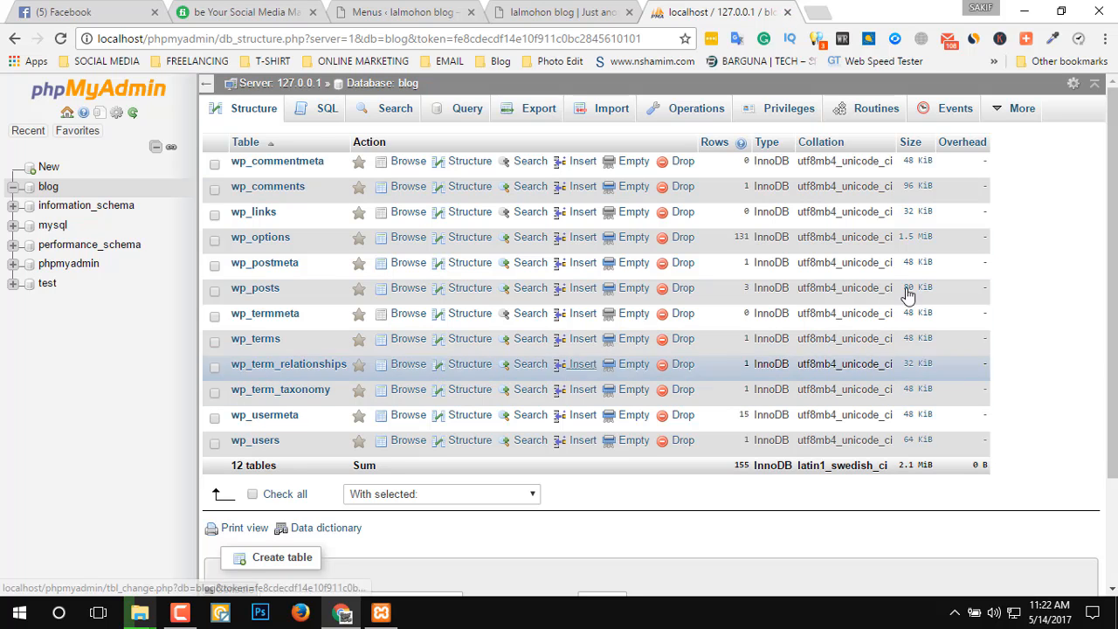
pyautogui.click(789, 13)
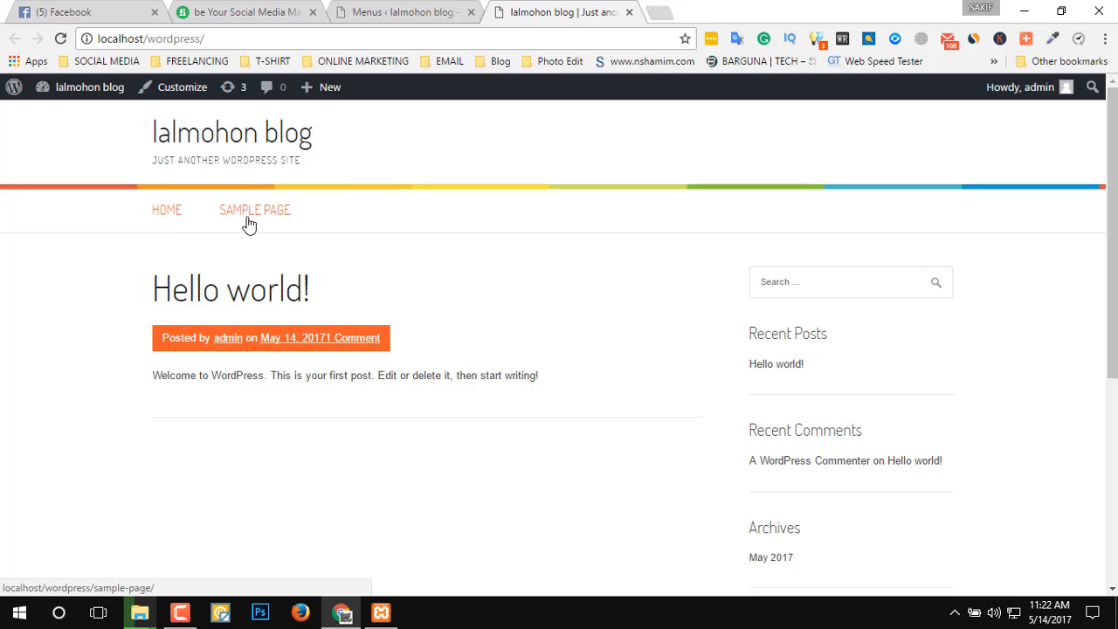
pyautogui.scroll(-4, 602, 324)
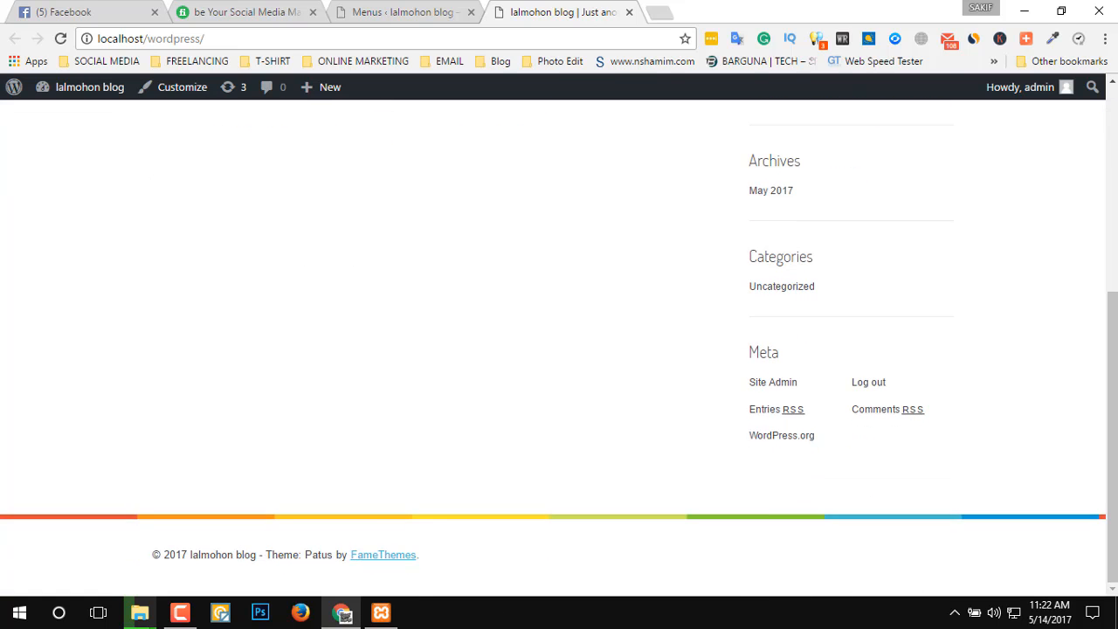
pyautogui.scroll(8, 646, 472)
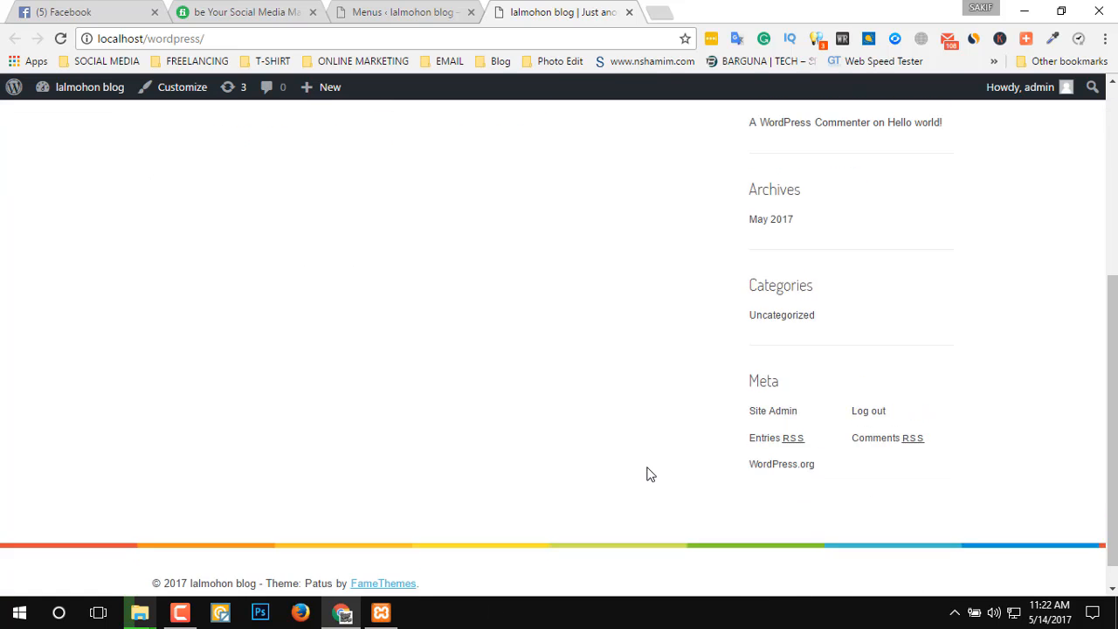
# Set the gallery menu as the Primary Menu with new top-level pages added automatically, and save it.
pyautogui.click(418, 11)
pyautogui.scroll(-1, 806, 486)
pyautogui.scroll(-1, 806, 486)
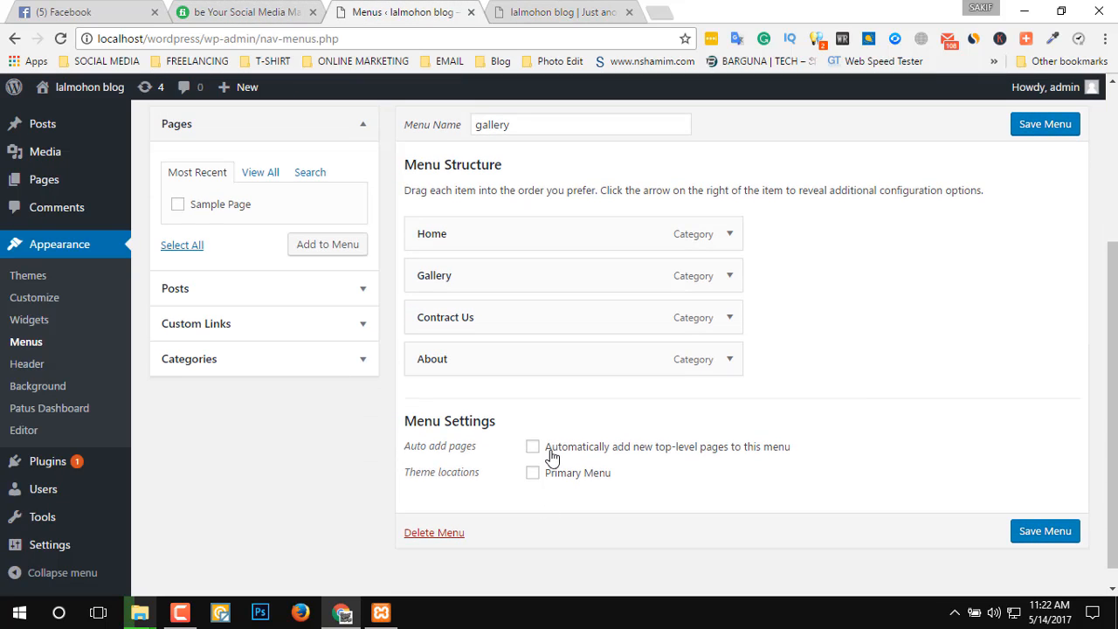
pyautogui.click(551, 449)
pyautogui.click(533, 474)
pyautogui.click(1061, 531)
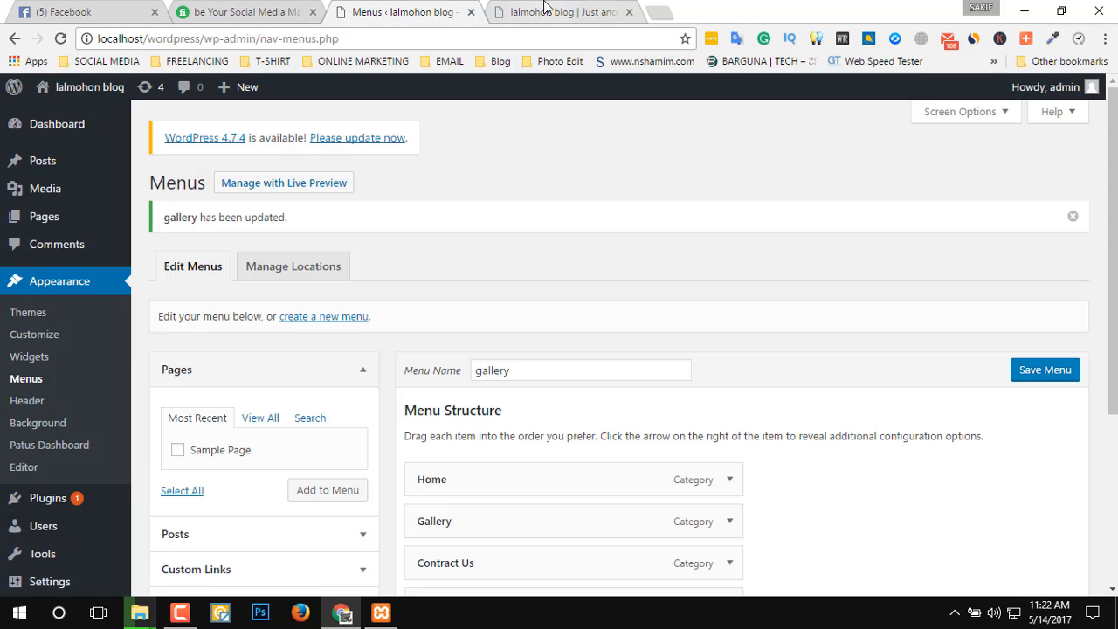
# Reload the blog's front page to check its navigation and examine the Home item's options in the menu editor.
pyautogui.click(545, 9)
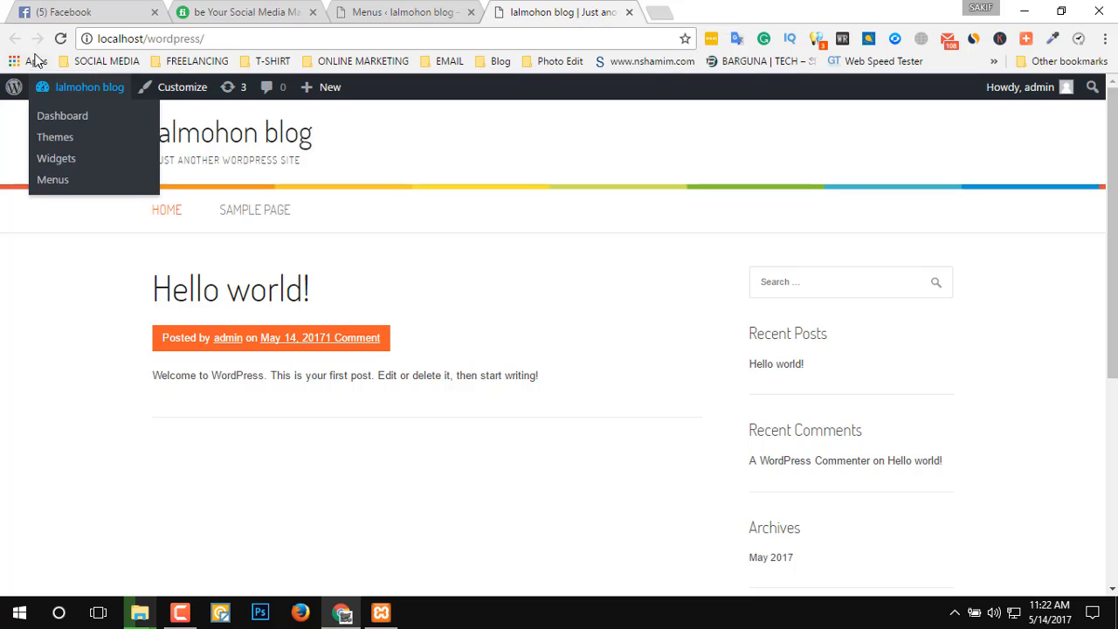
pyautogui.click(61, 39)
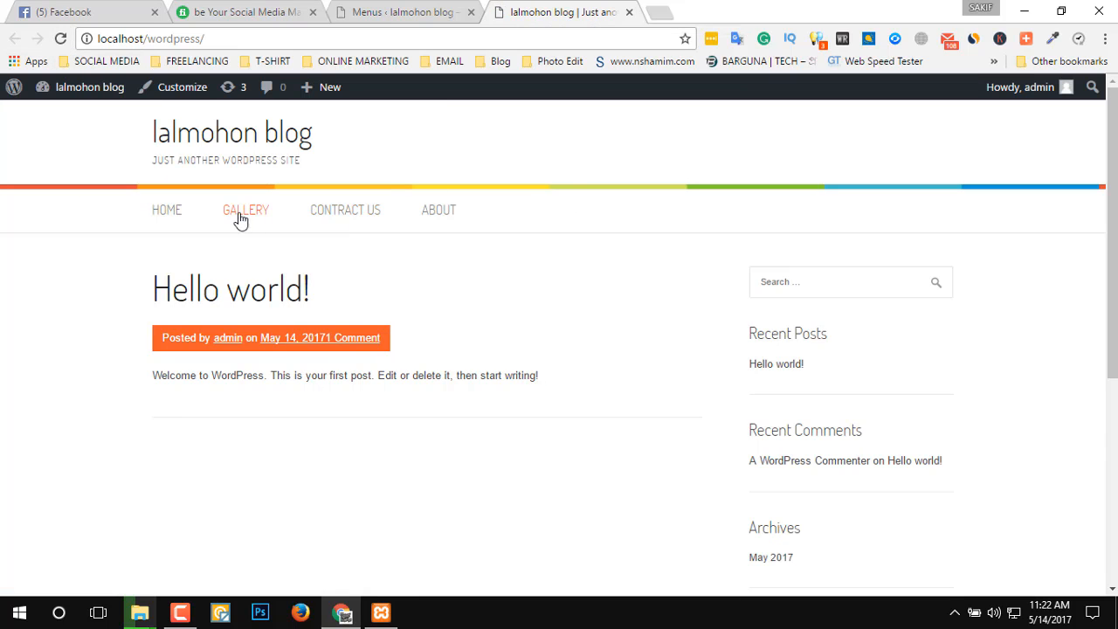
pyautogui.click(407, 11)
pyautogui.scroll(-2, 839, 458)
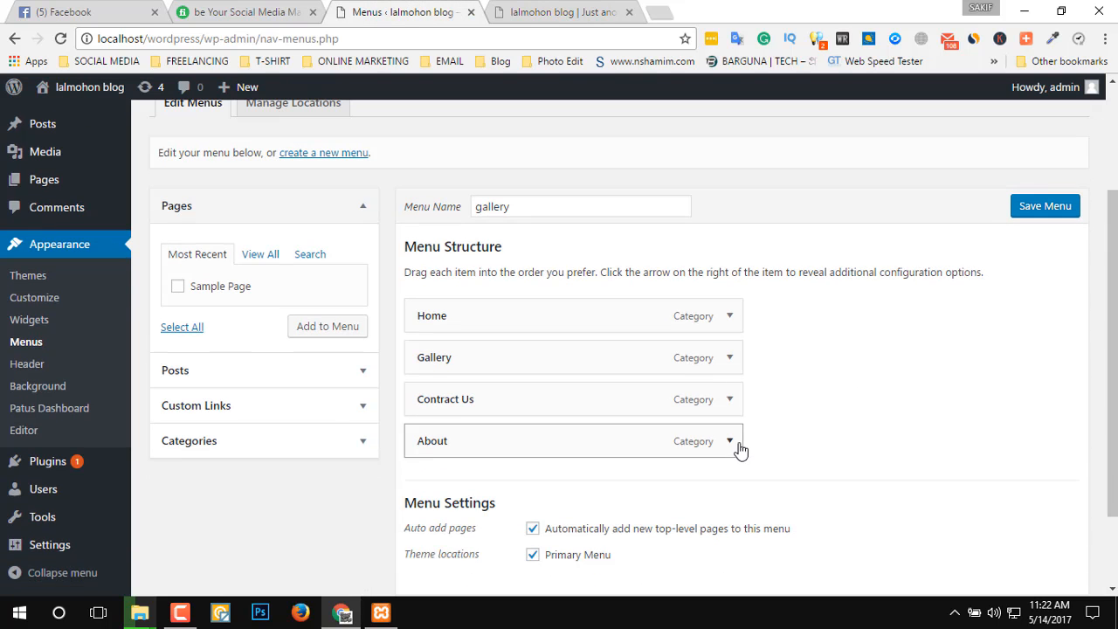
pyautogui.click(729, 316)
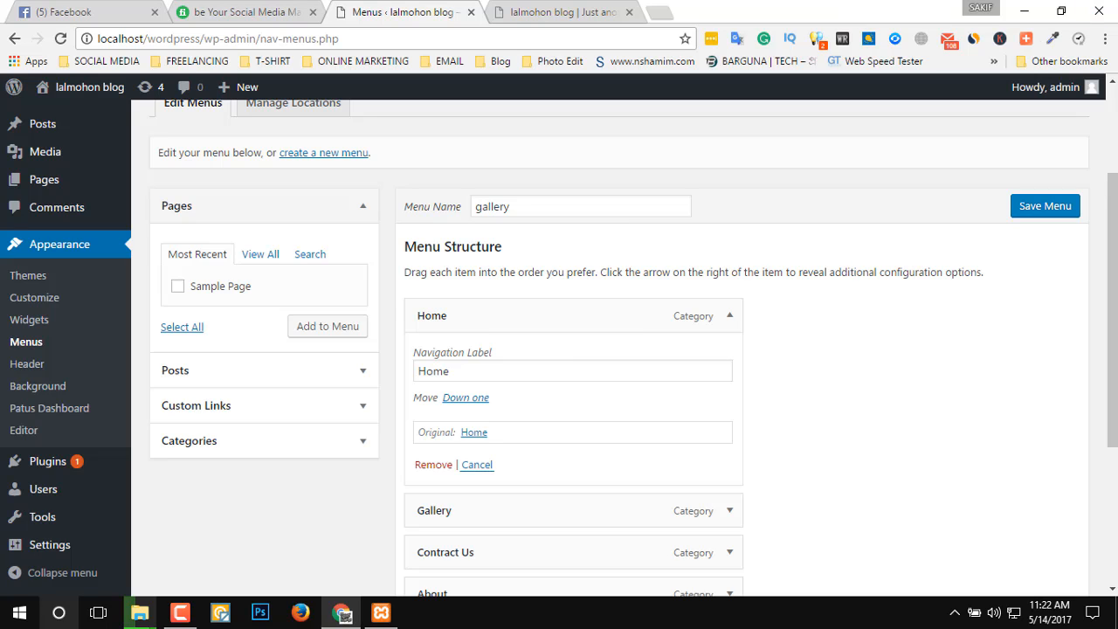
pyautogui.click(730, 316)
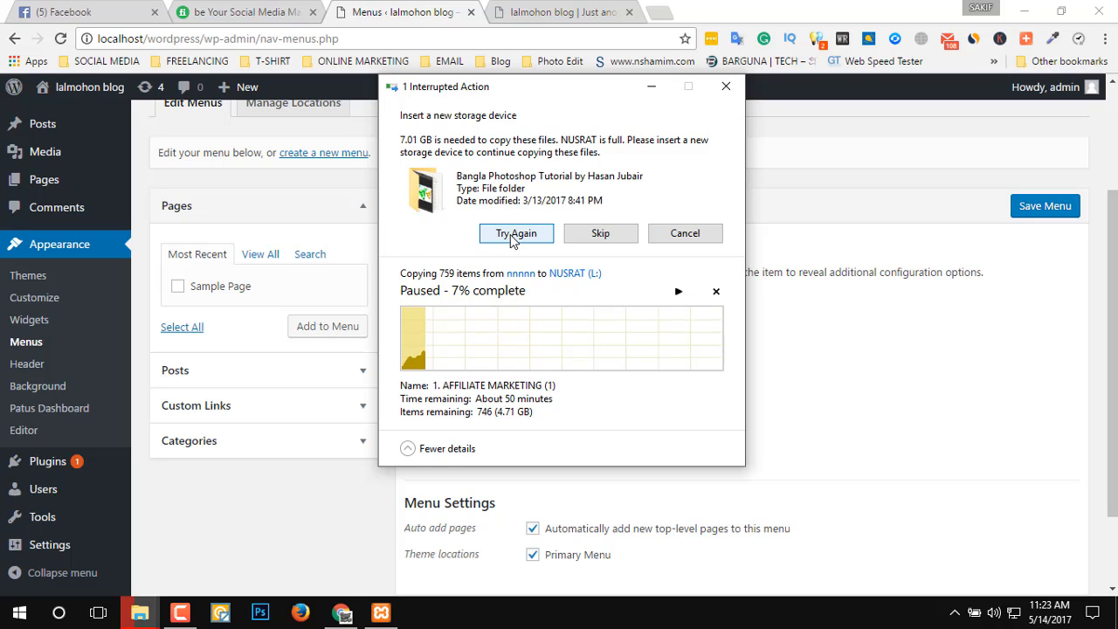
# Try to resume the interrupted file copies and minimize the copy window.
pyautogui.click(515, 234)
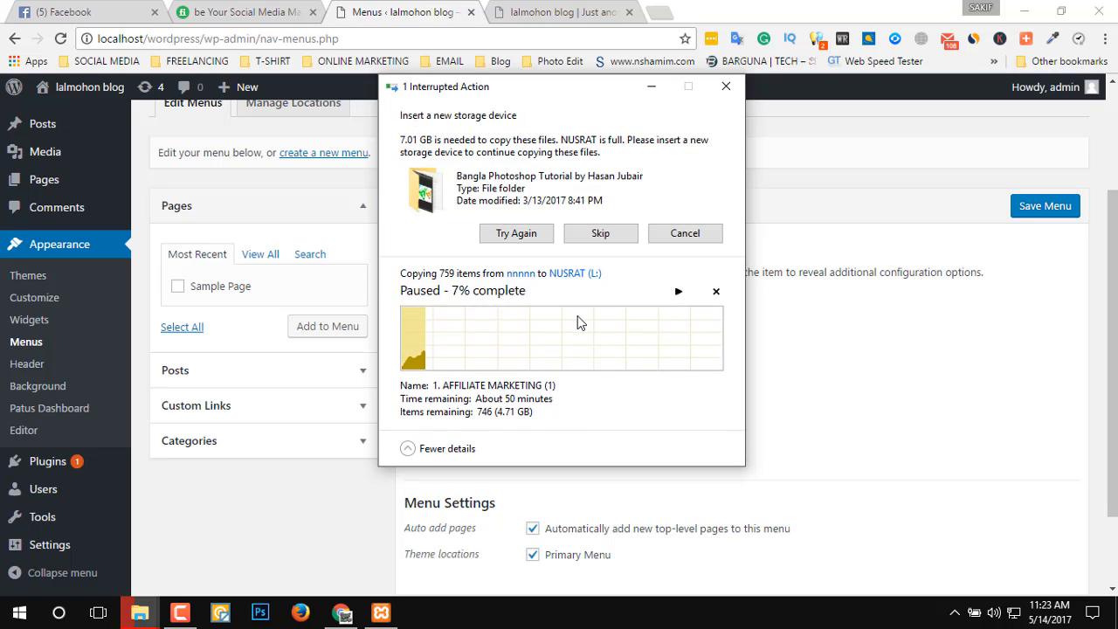
pyautogui.click(515, 234)
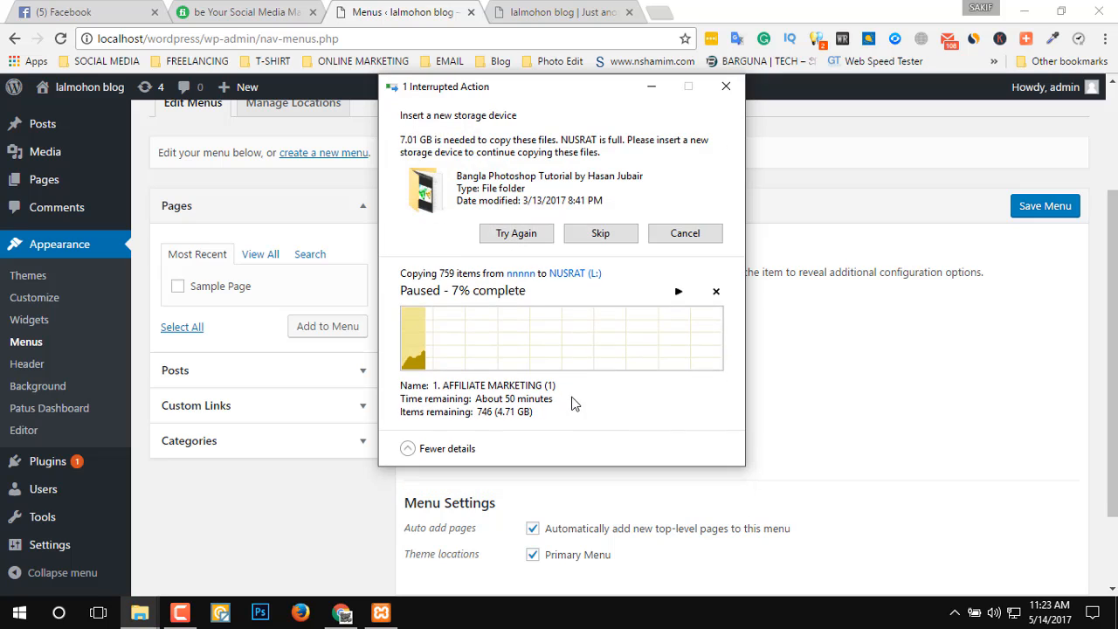
pyautogui.click(678, 290)
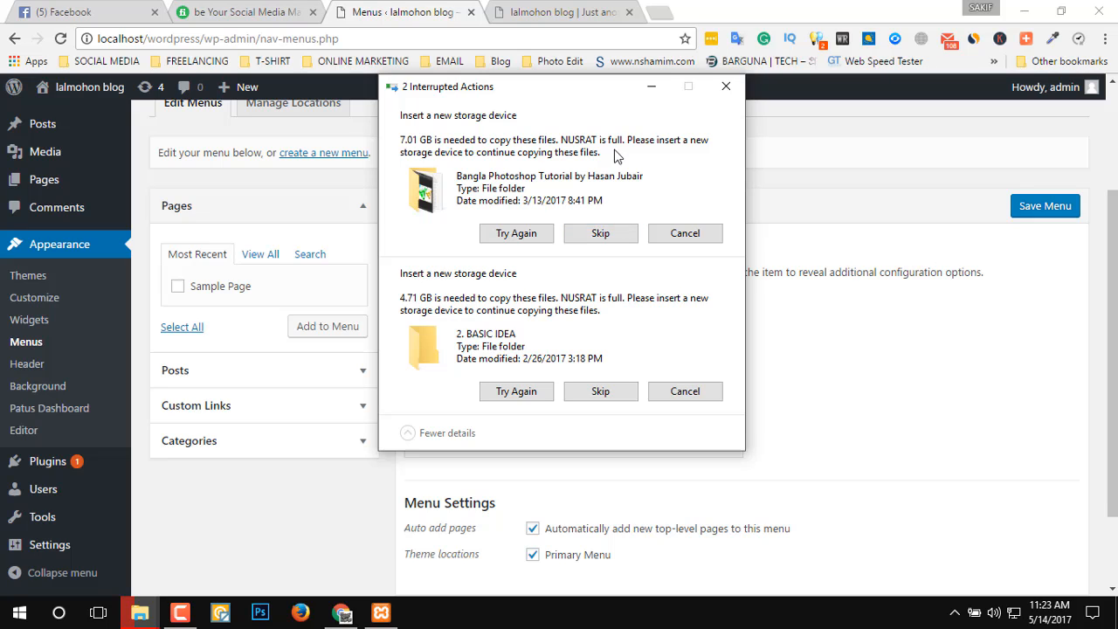
pyautogui.click(656, 90)
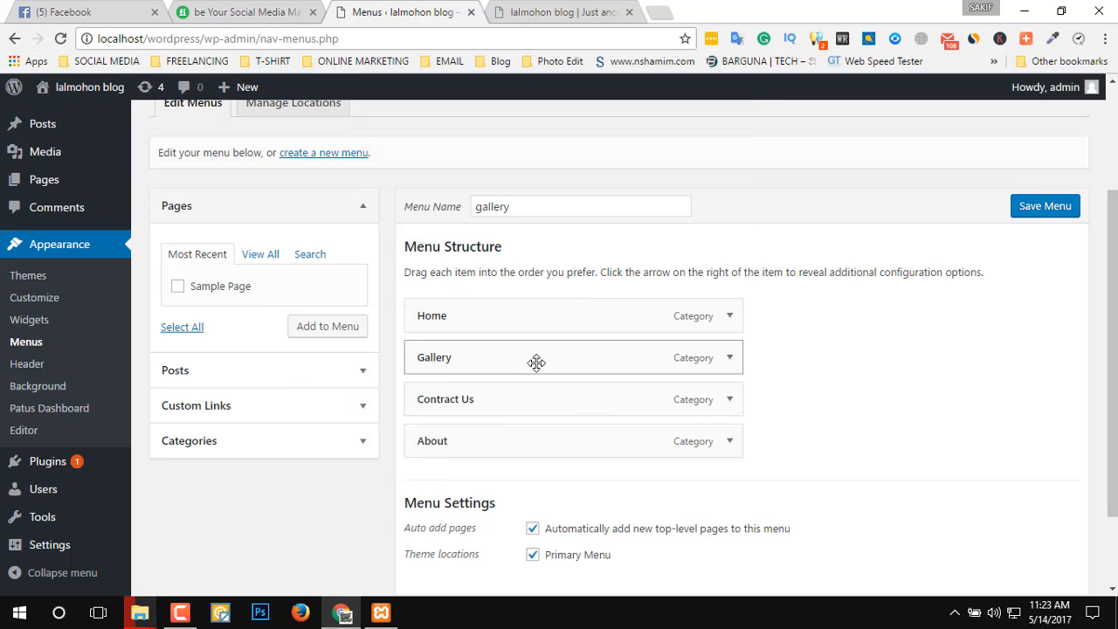
# Nest Gallery under Home, Contract Us under Gallery and About under Contract Us, and save the menu.
pyautogui.moveTo(526, 363); pyautogui.dragTo(553, 355)
pyautogui.moveTo(536, 406); pyautogui.dragTo(576, 398)
pyautogui.moveTo(537, 436); pyautogui.dragTo(662, 442)
pyautogui.hotkey('ctrl', 'Tab')
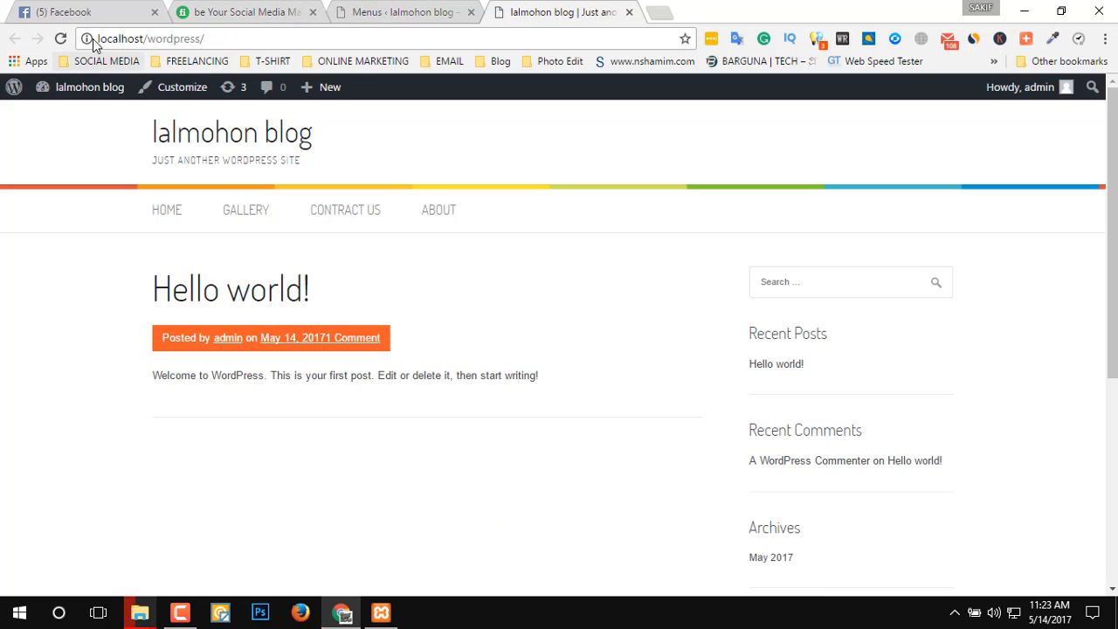
pyautogui.click(60, 39)
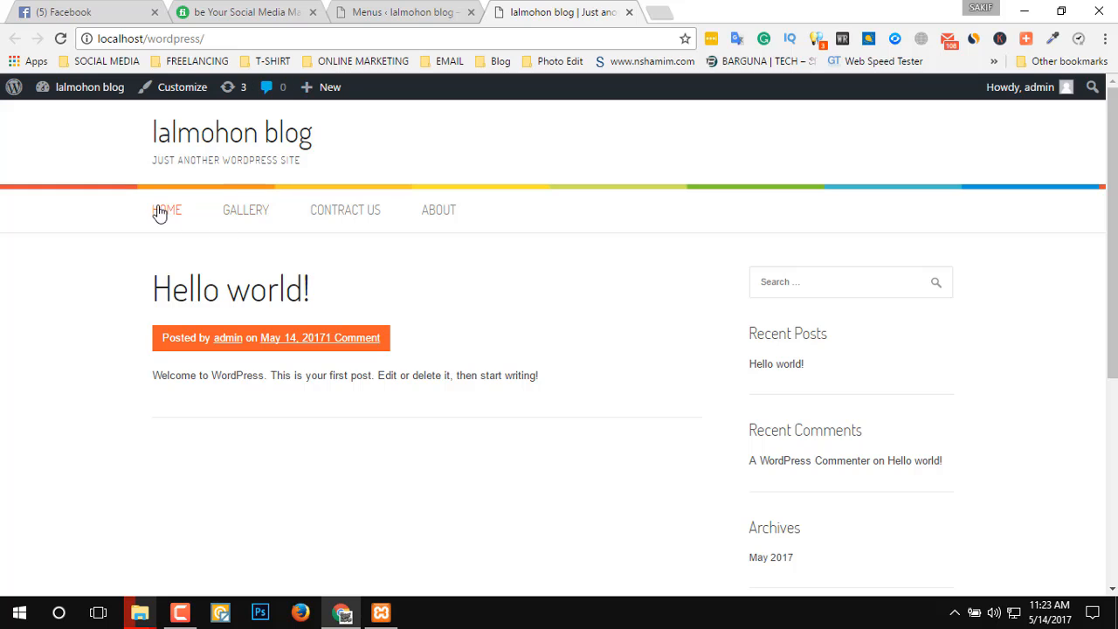
pyautogui.click(358, 13)
pyautogui.click(1026, 210)
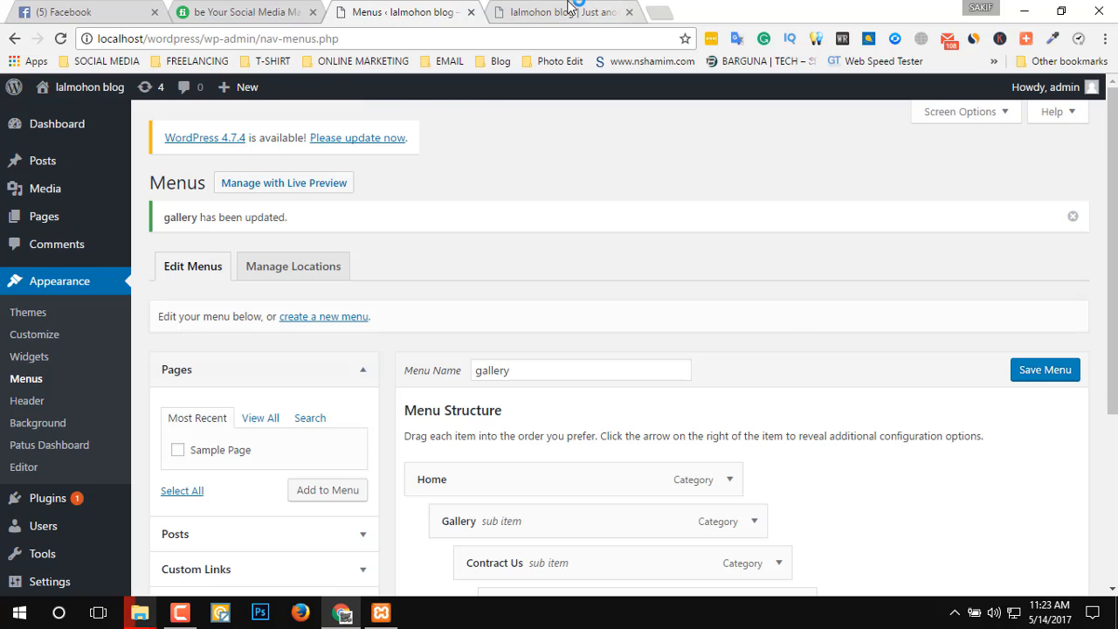
# Reload the blog's front page and examine the nested submenus under Home.
pyautogui.click(564, 12)
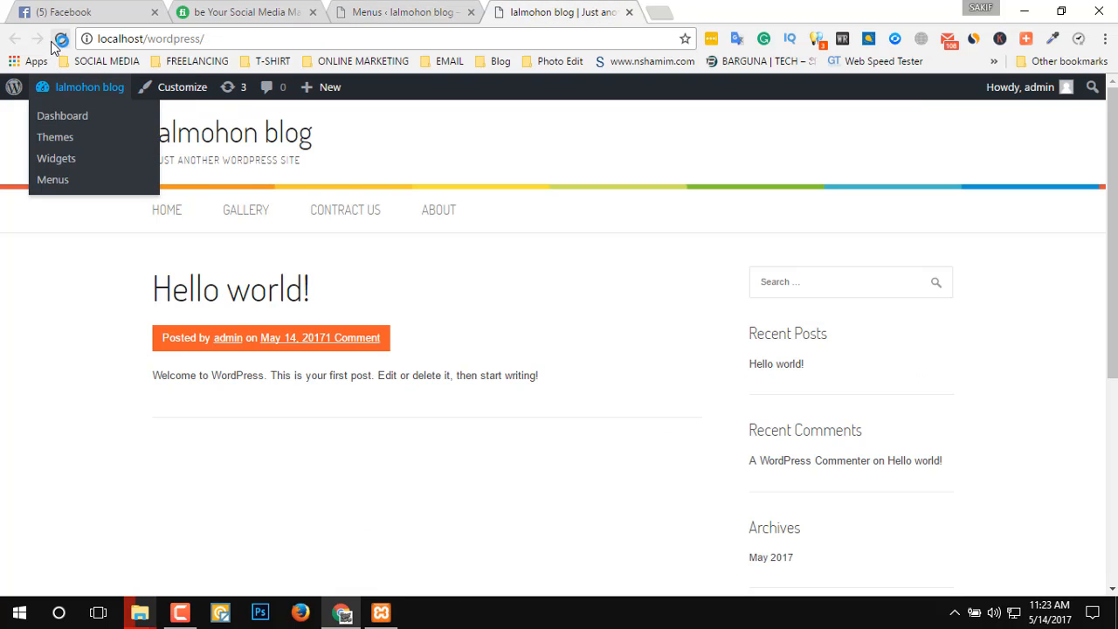
pyautogui.click(87, 86)
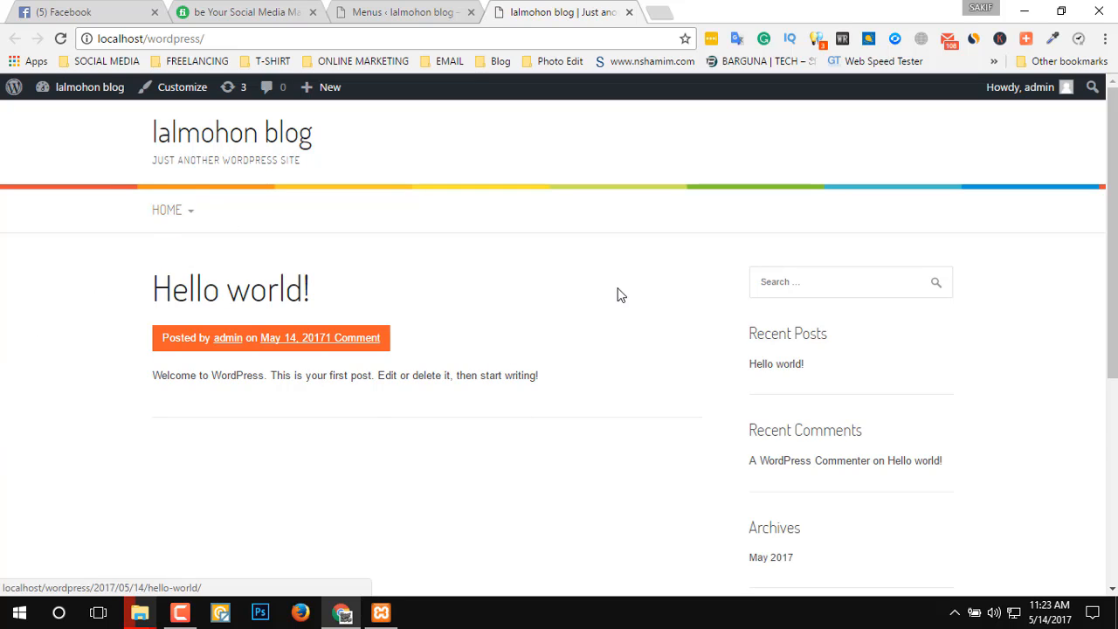
pyautogui.moveTo(167, 210)
pyautogui.moveTo(169, 246)
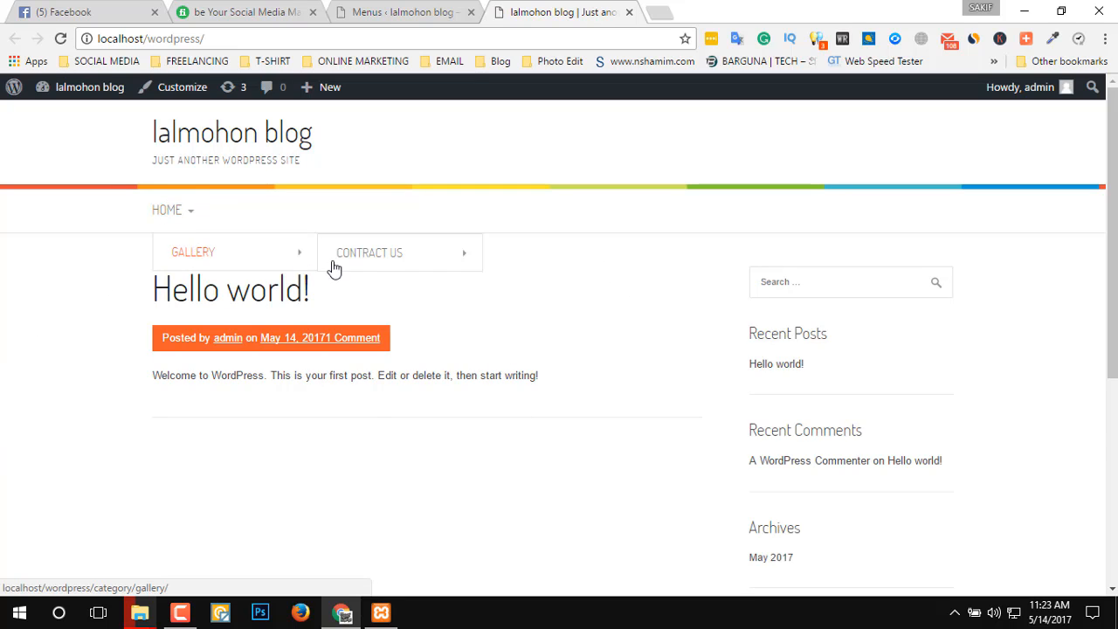
pyautogui.moveTo(479, 260)
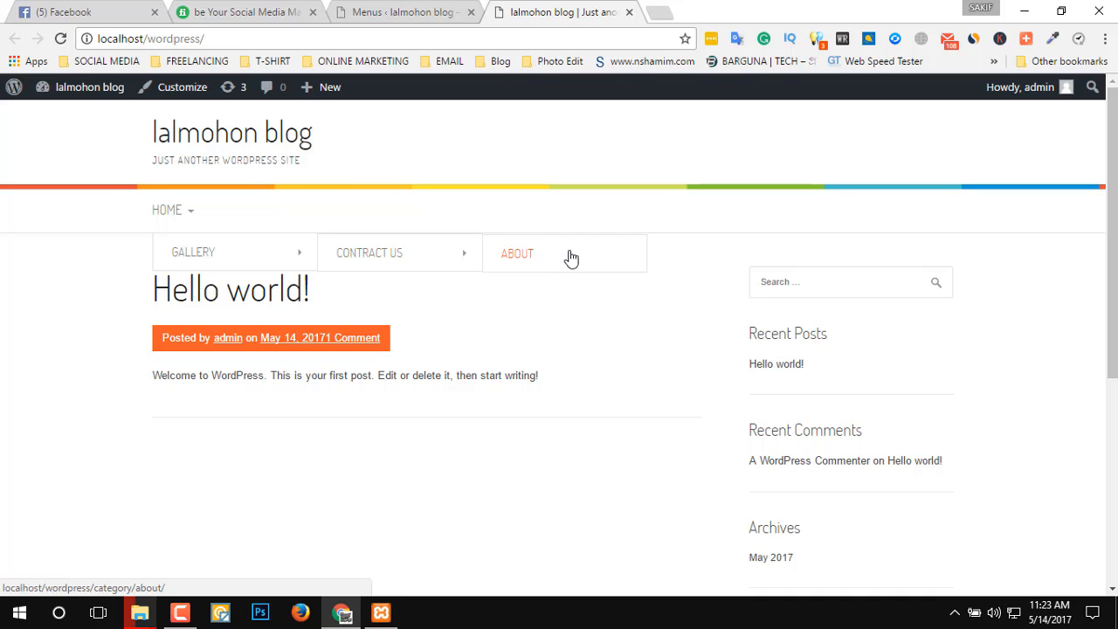
# Make Gallery a top-level menu item with Contract Us and About both directly under it, and save the menu.
pyautogui.click(402, 13)
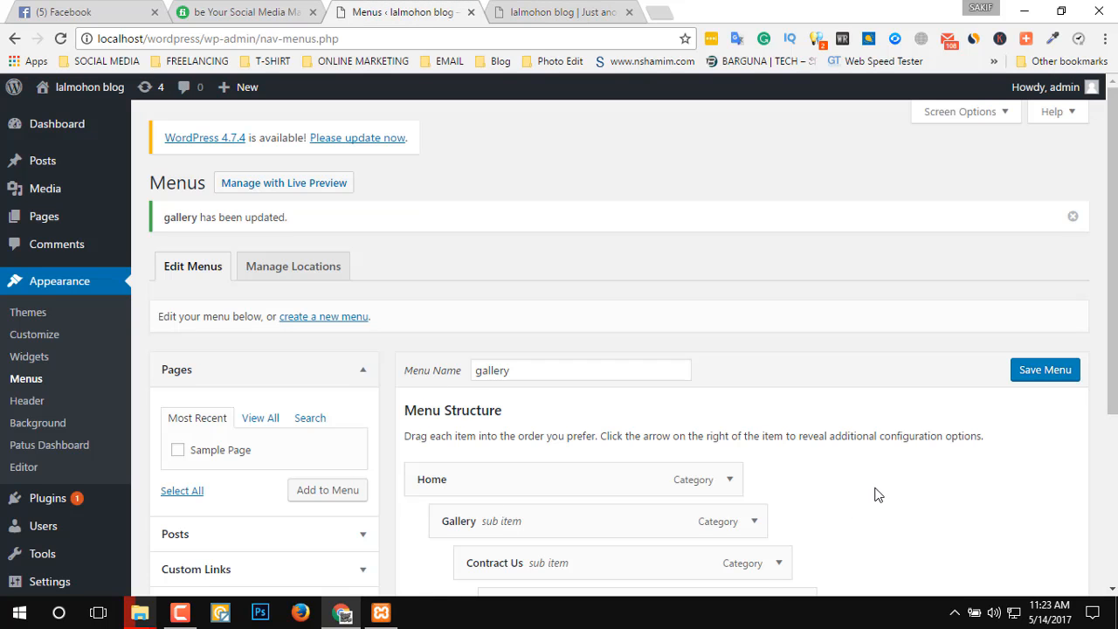
pyautogui.scroll(-3, 706, 450)
pyautogui.moveTo(505, 278); pyautogui.dragTo(481, 294)
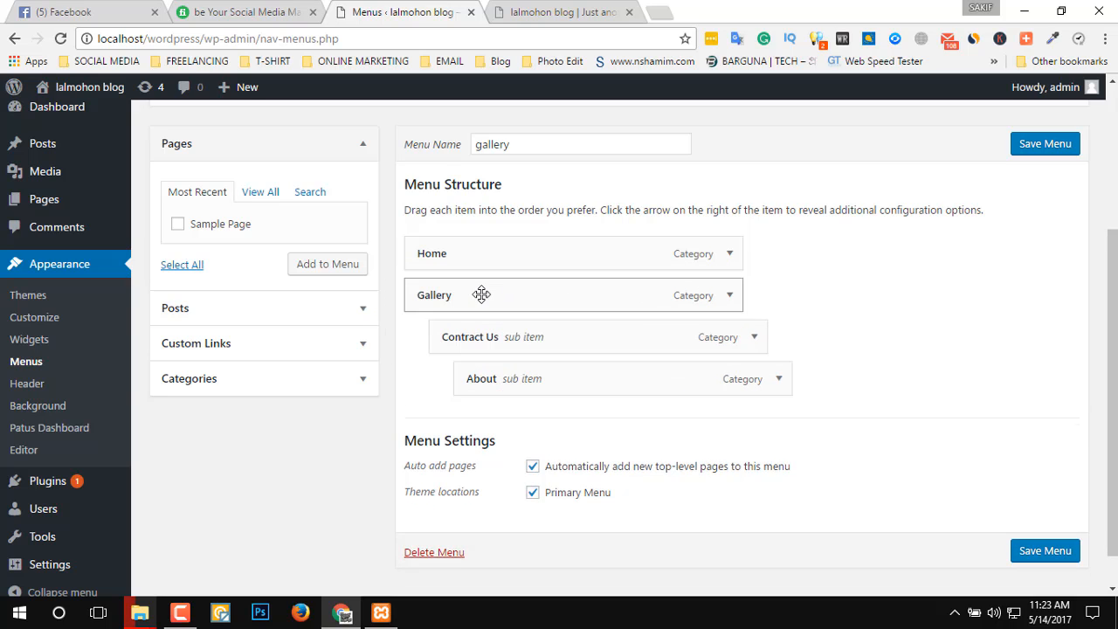
pyautogui.moveTo(554, 367); pyautogui.dragTo(559, 390)
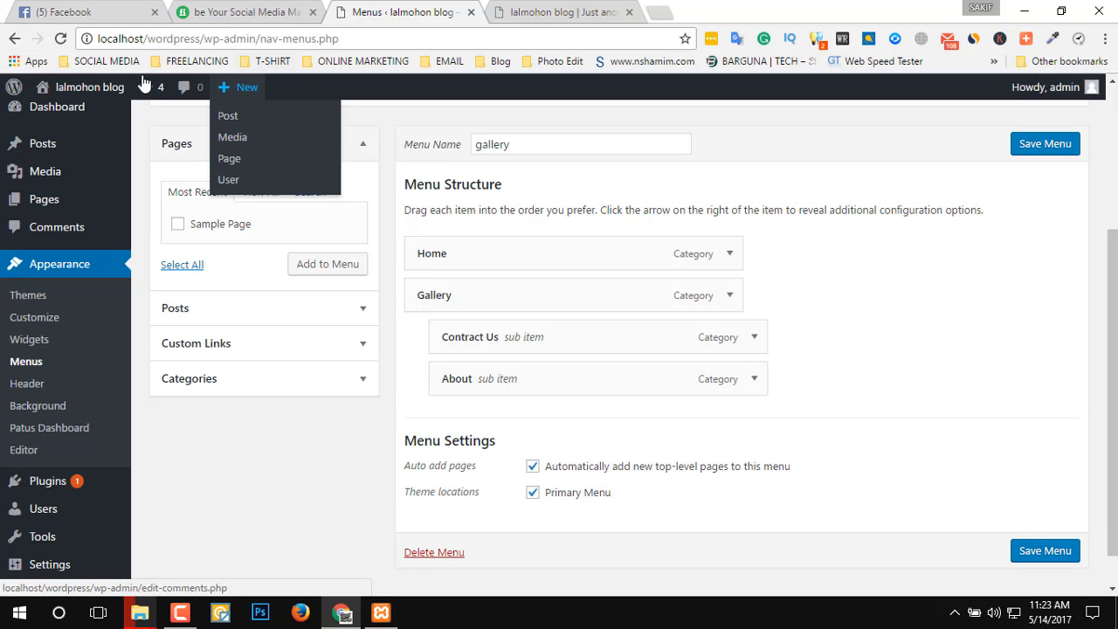
pyautogui.click(1045, 143)
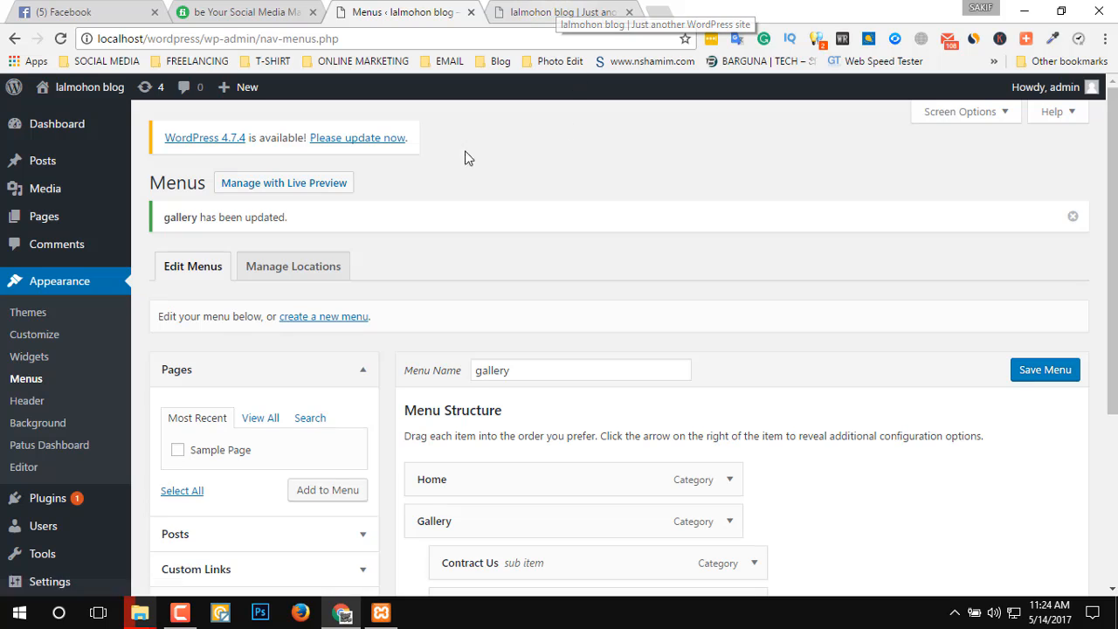
# Reload the blog's front page and examine the submenu under Gallery.
pyautogui.click(559, 11)
pyautogui.click(61, 38)
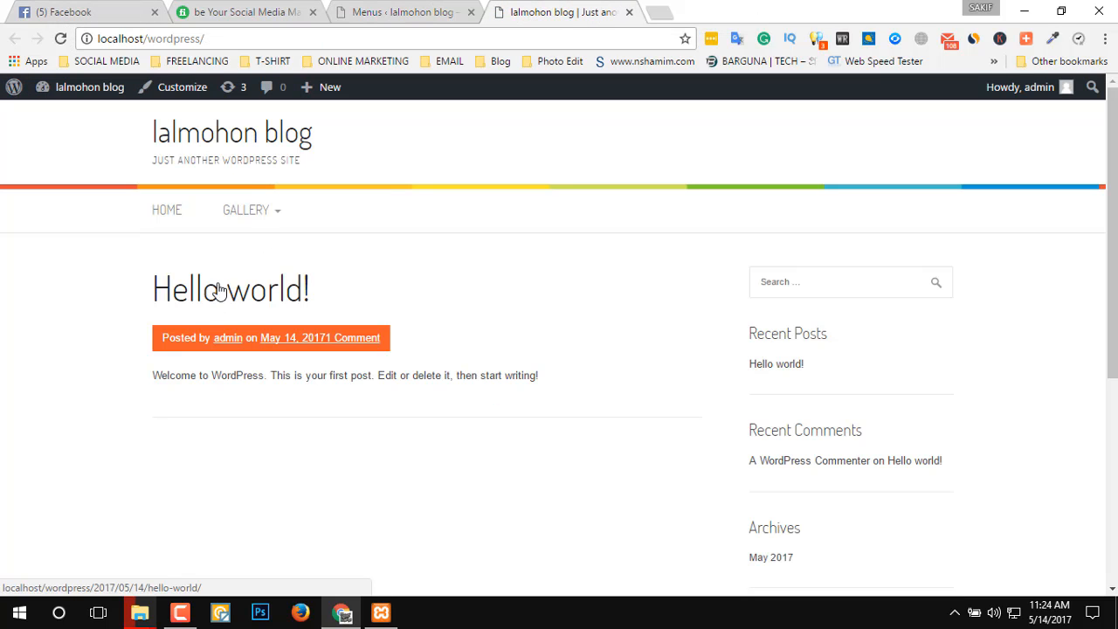
pyautogui.moveTo(250, 212)
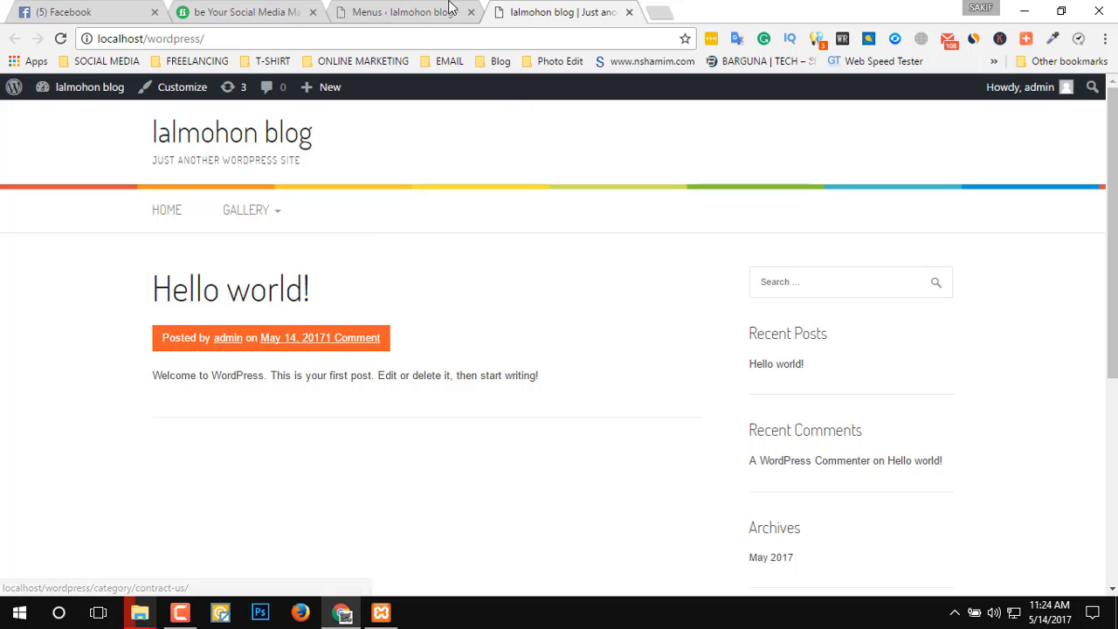
# Move Contract Us and About out of Gallery to the top level of the menu and save the menu.
pyautogui.click(416, 14)
pyautogui.scroll(-2, 898, 479)
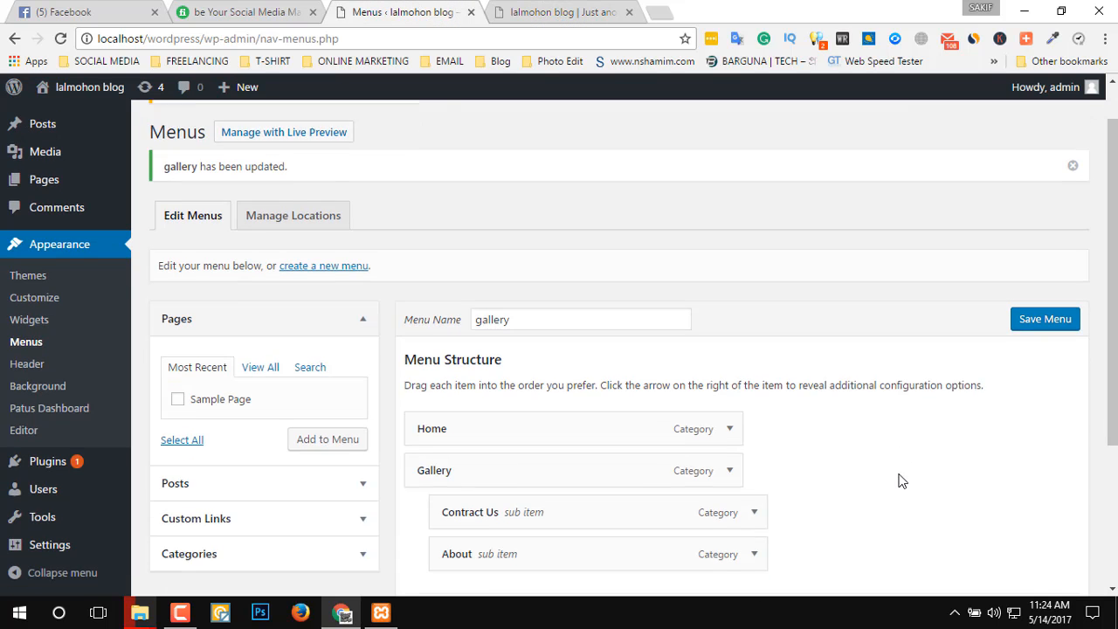
pyautogui.moveTo(588, 399); pyautogui.dragTo(404, 407)
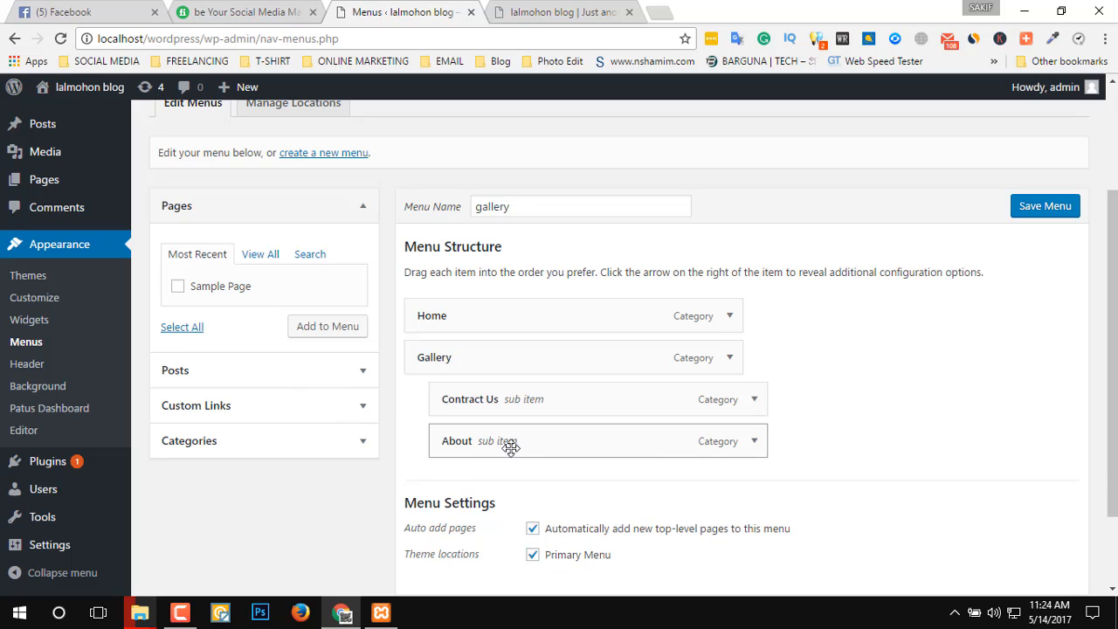
pyautogui.moveTo(510, 448); pyautogui.dragTo(441, 447)
pyautogui.moveTo(526, 397); pyautogui.dragTo(499, 407)
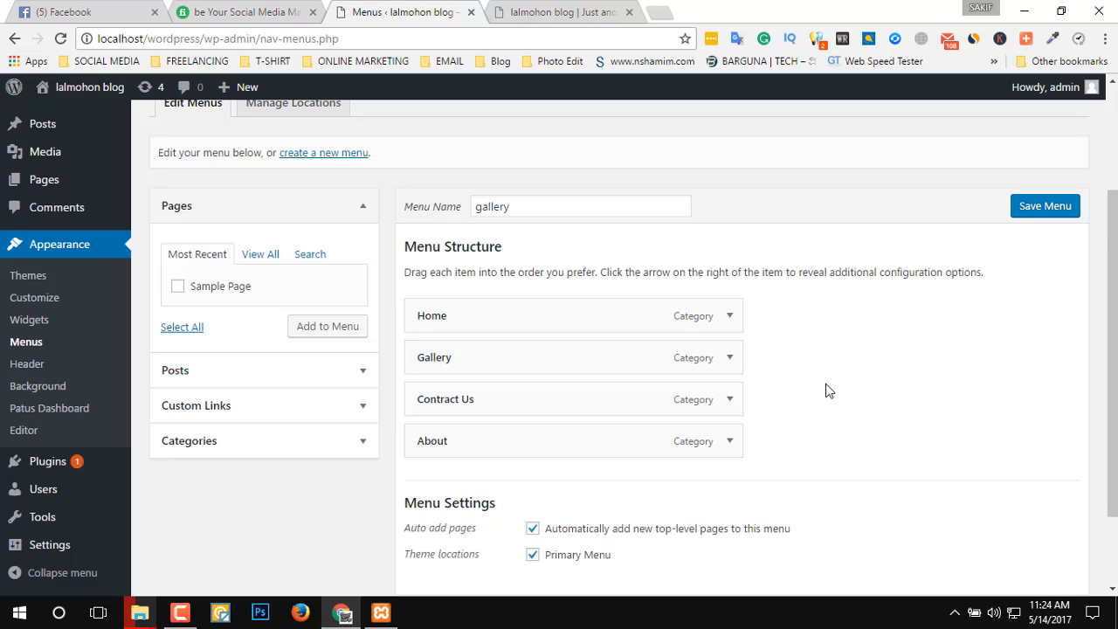
pyautogui.scroll(-3, 829, 390)
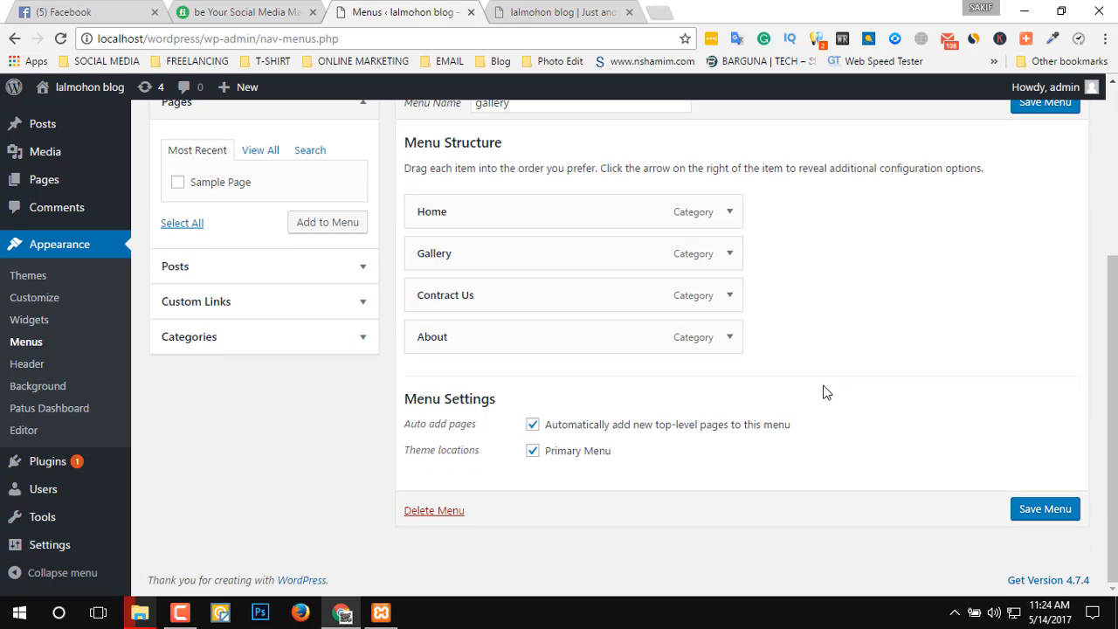
pyautogui.scroll(3, 861, 349)
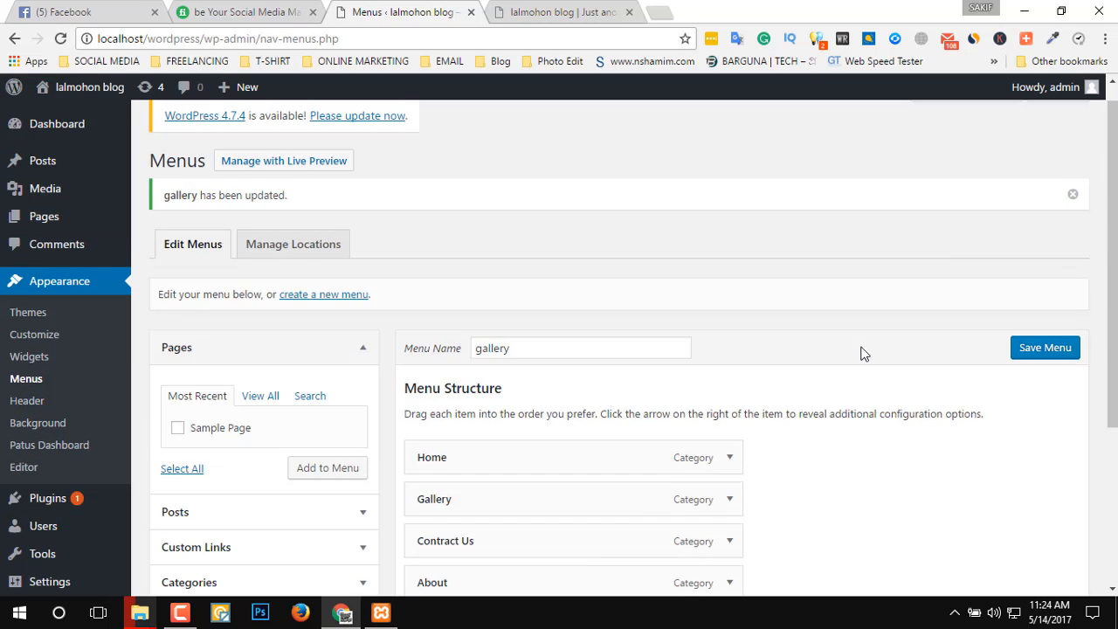
pyautogui.scroll(-3, 861, 350)
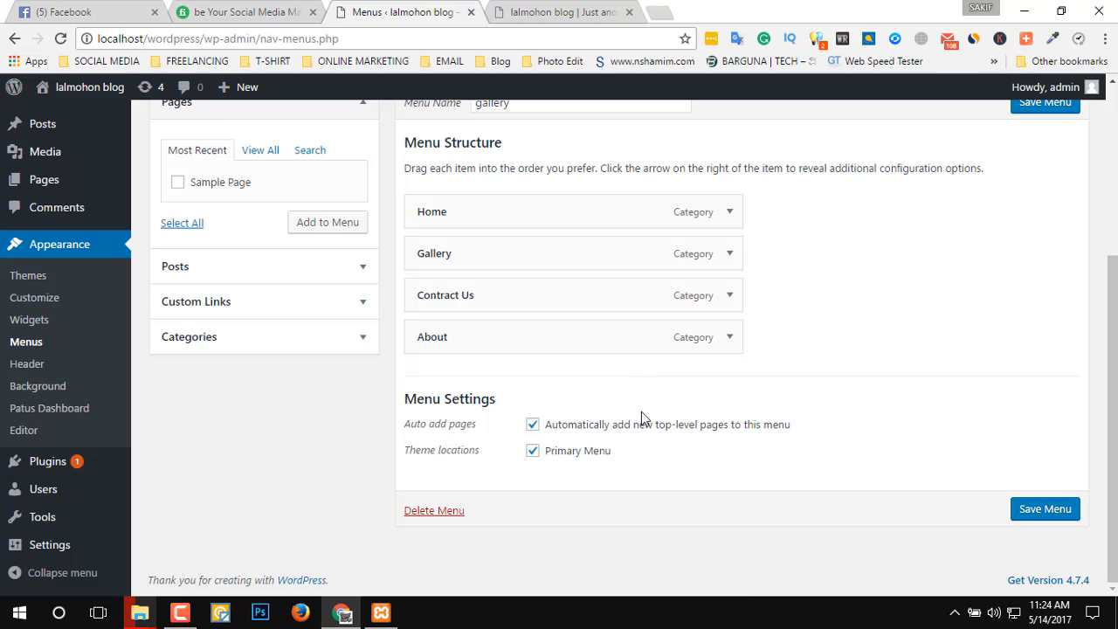
pyautogui.click(1048, 511)
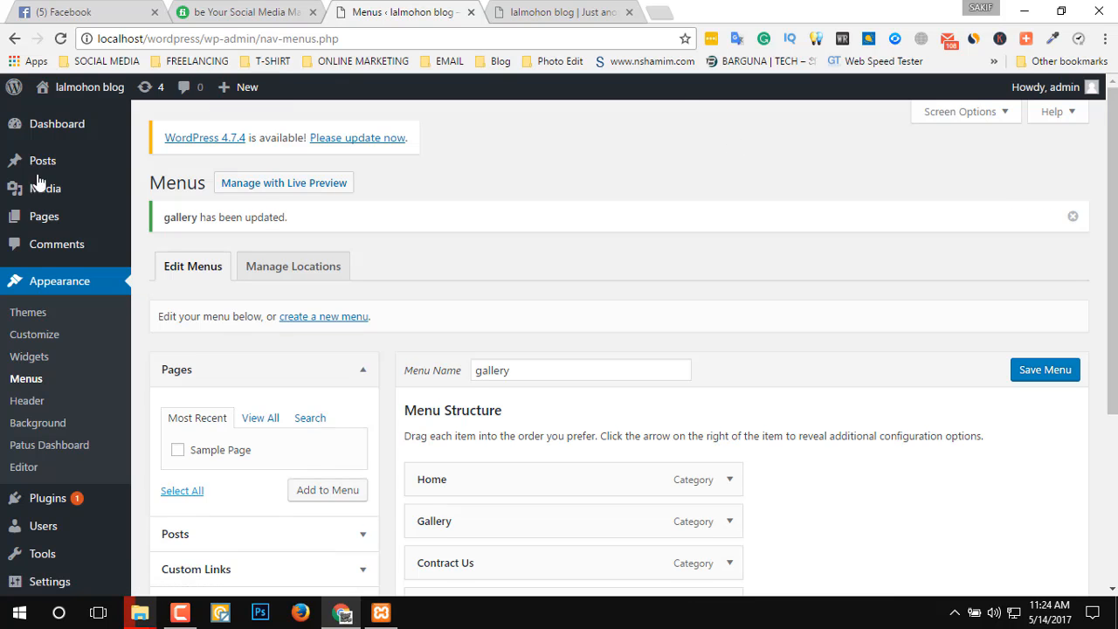
# Open the list of all posts and look for the Hello world! post on the blog's front page.
pyautogui.moveTo(53, 166)
pyautogui.click(157, 165)
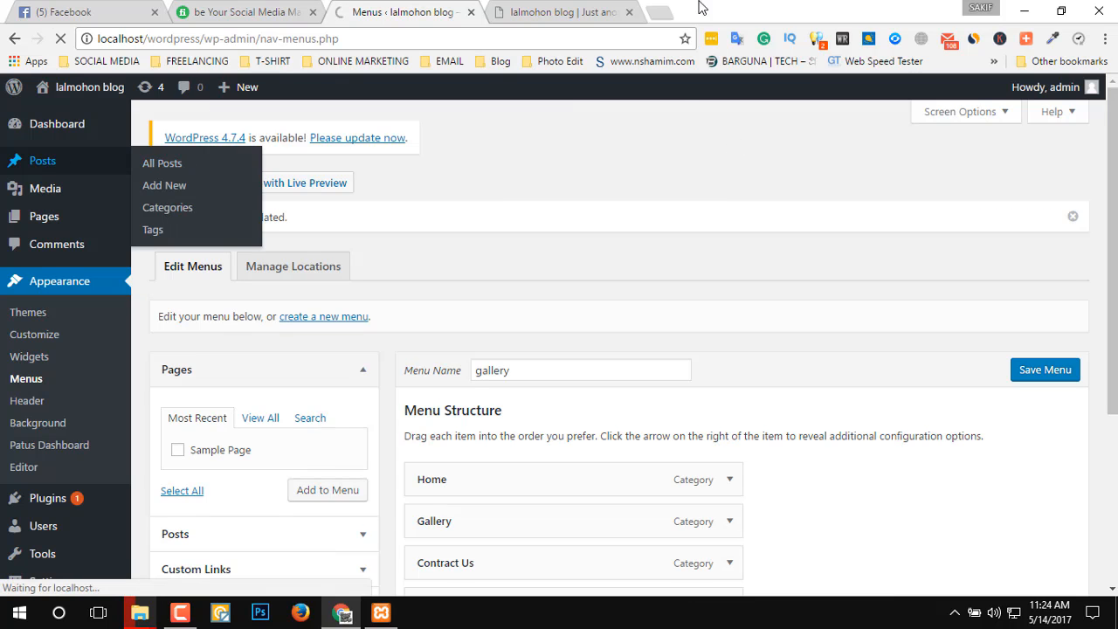
pyautogui.hotkey('ctrl', 'Tab')
pyautogui.scroll(-10, 322, 316)
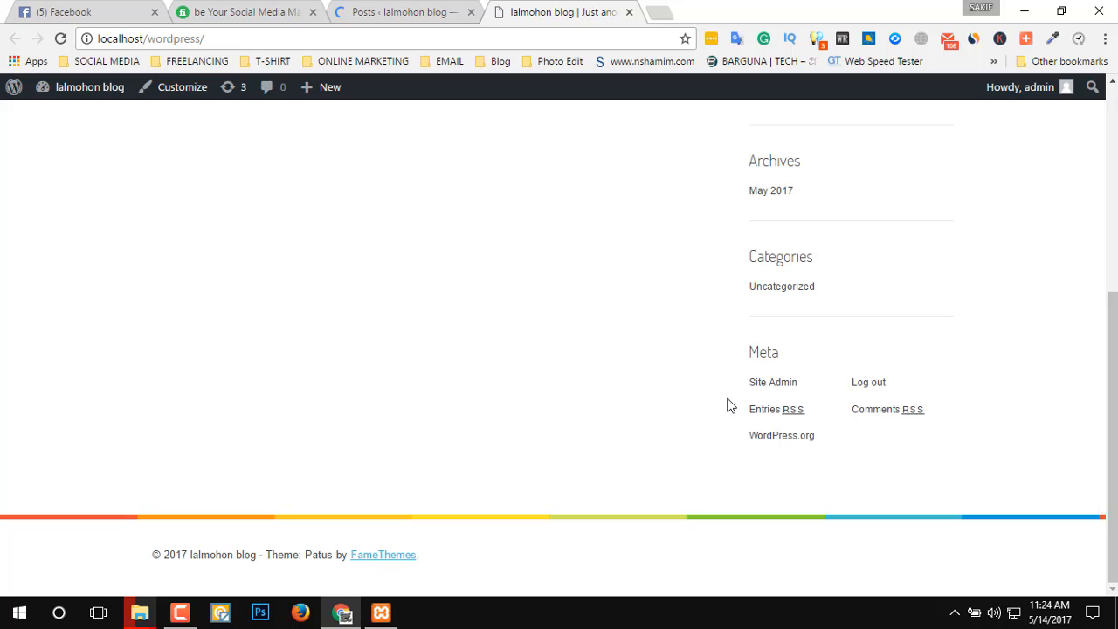
pyautogui.scroll(10, 463, 349)
pyautogui.moveTo(364, 293); pyautogui.dragTo(62, 257)
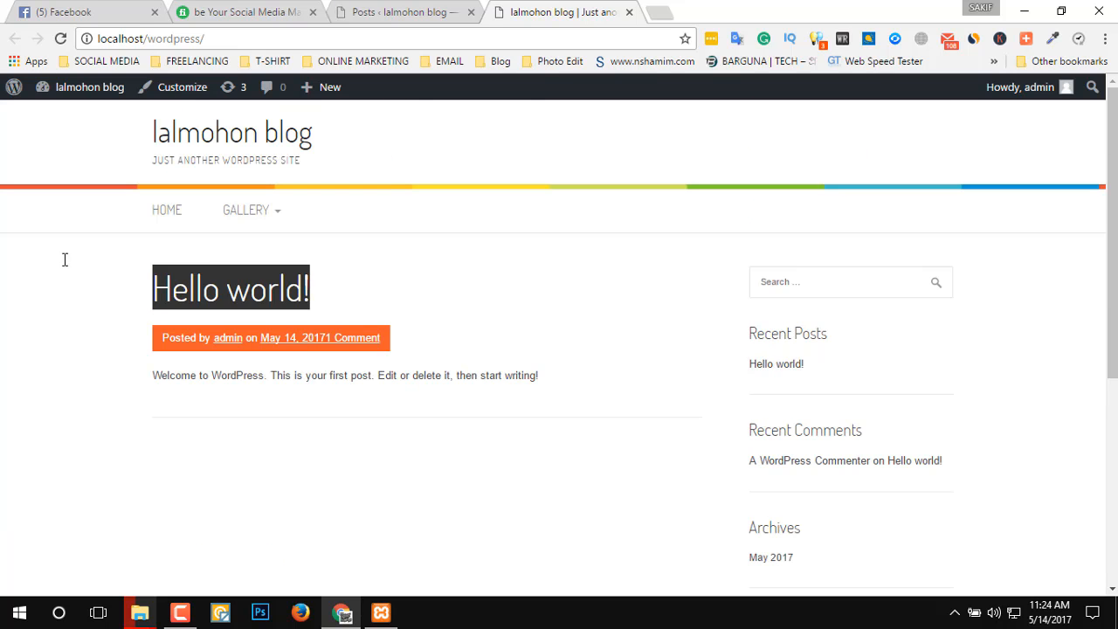
# Move the Hello world! post to the trash and start a new post.
pyautogui.click(350, 10)
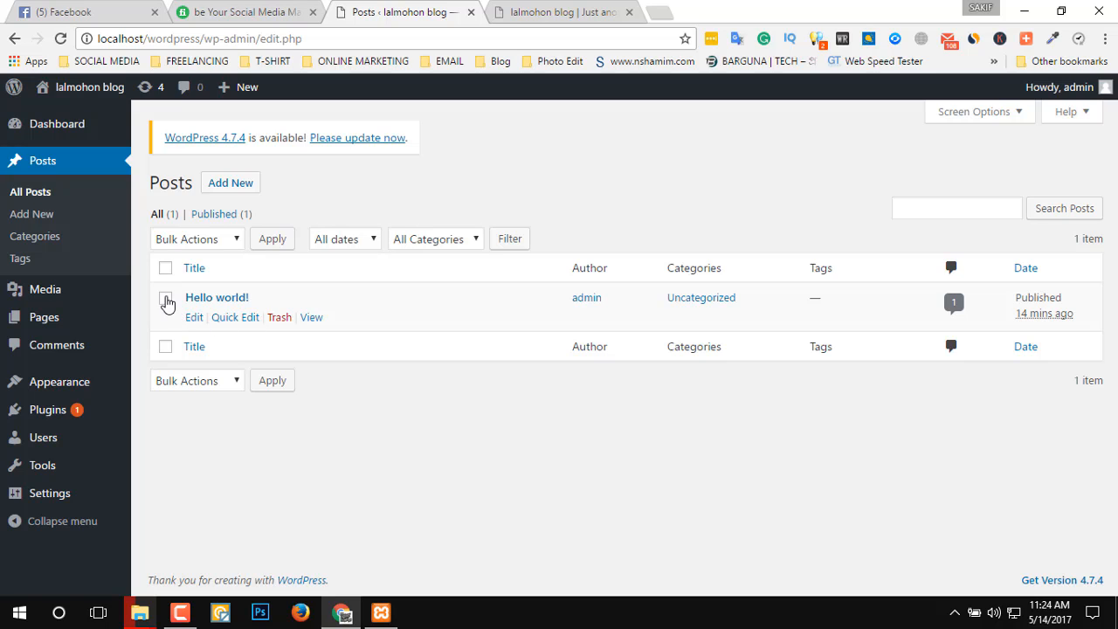
pyautogui.click(166, 299)
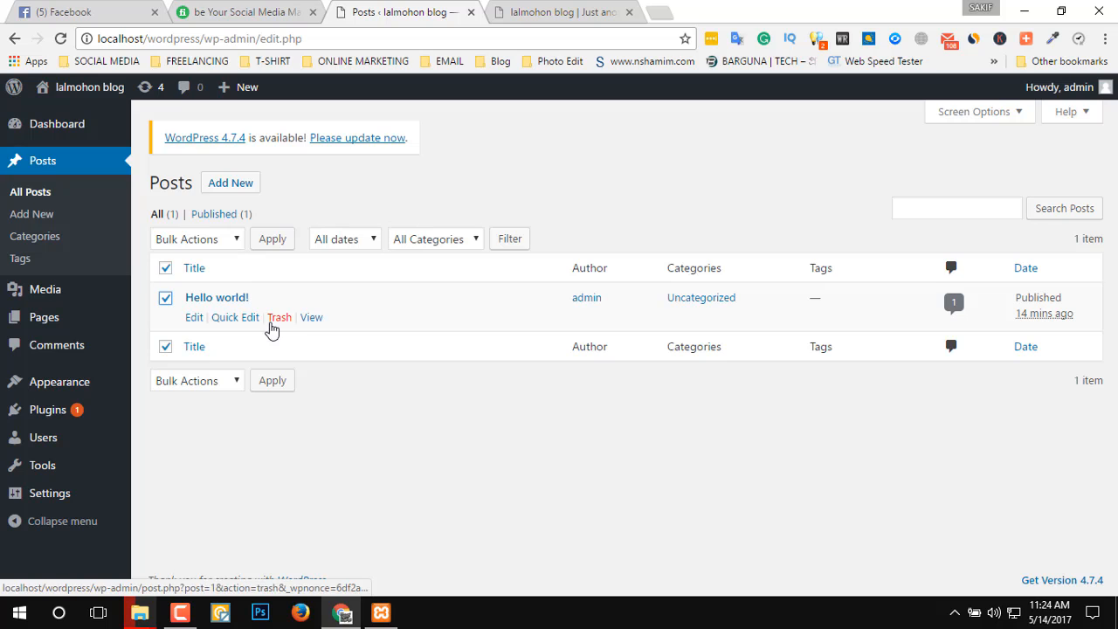
pyautogui.click(276, 320)
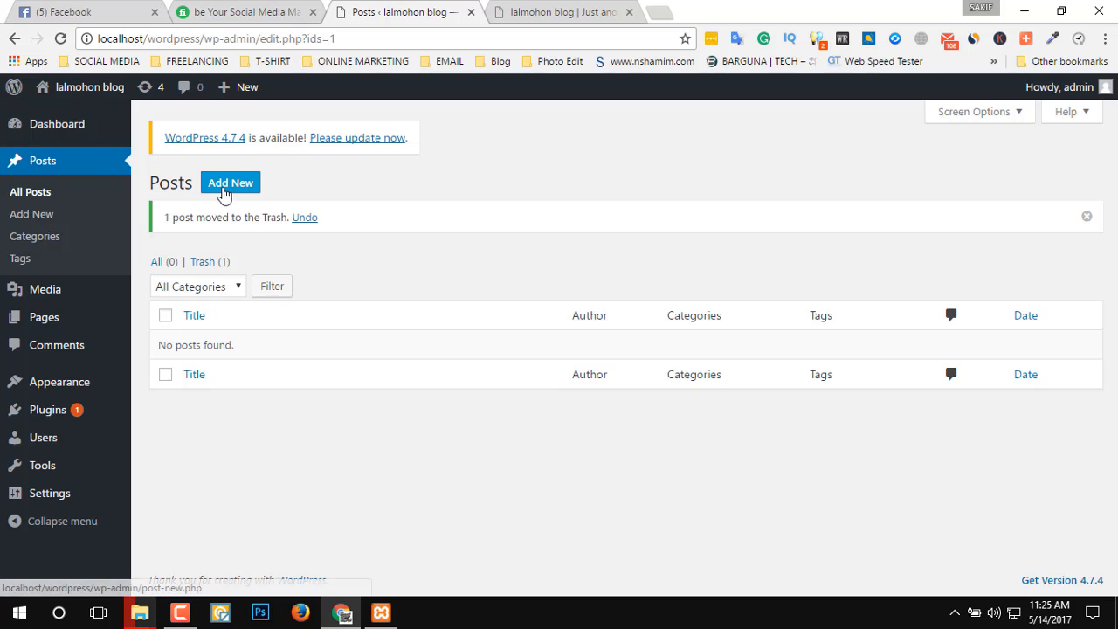
pyautogui.click(242, 187)
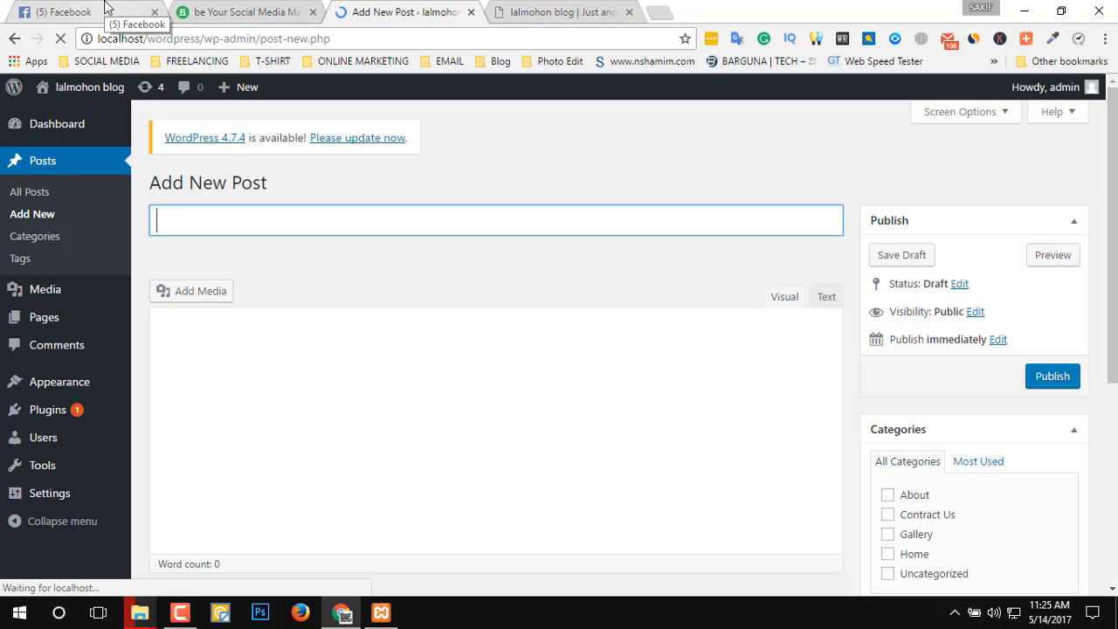
# Switch to Facebook and look through the news feed for a longer text post to use as sample content.
pyautogui.click(104, 7)
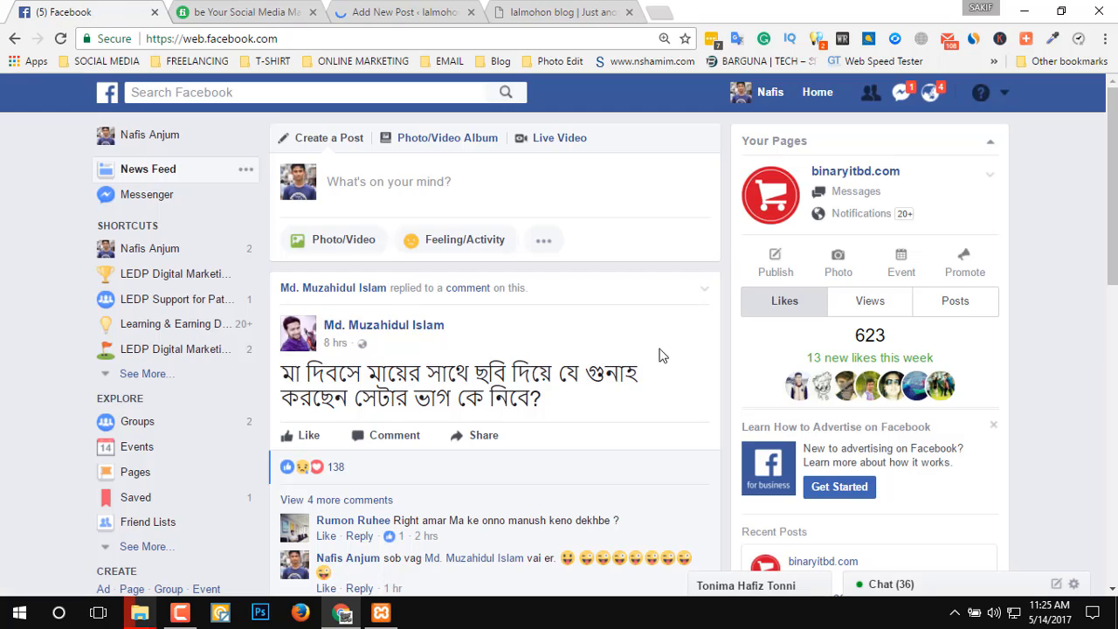
pyautogui.scroll(-2, 617, 407)
pyautogui.scroll(-7, 610, 373)
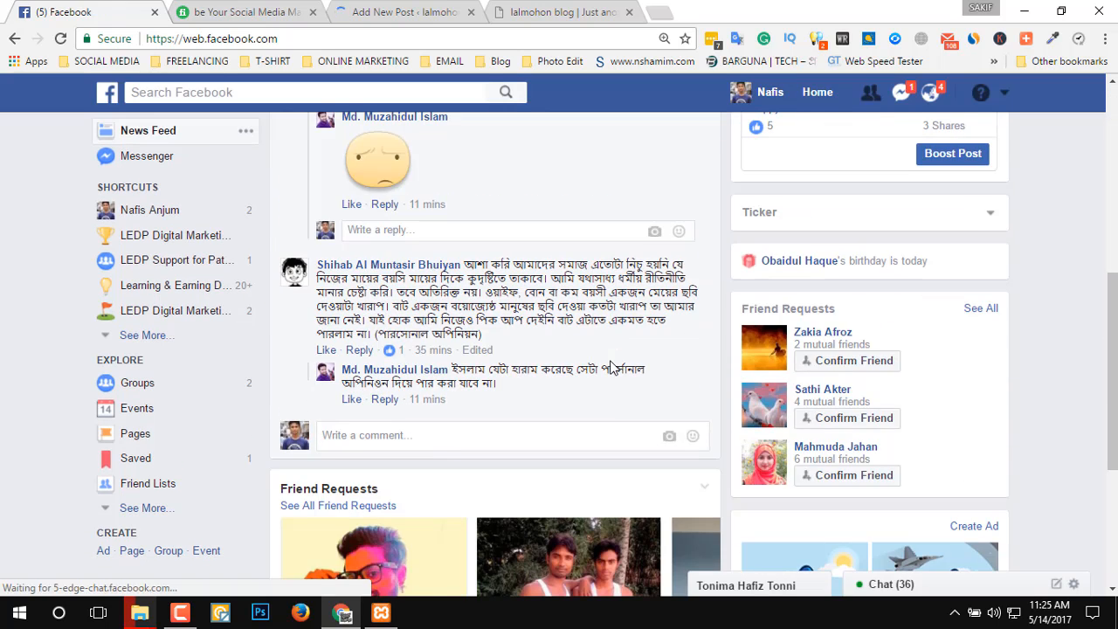
pyautogui.scroll(-4, 610, 367)
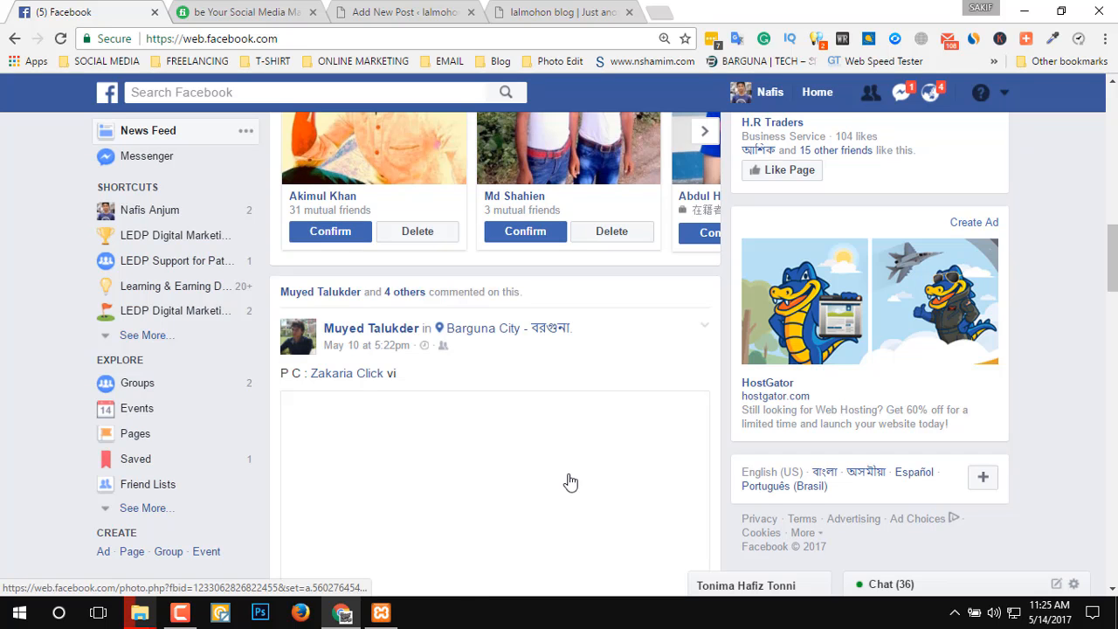
pyautogui.scroll(-5, 568, 482)
pyautogui.scroll(-10, 568, 482)
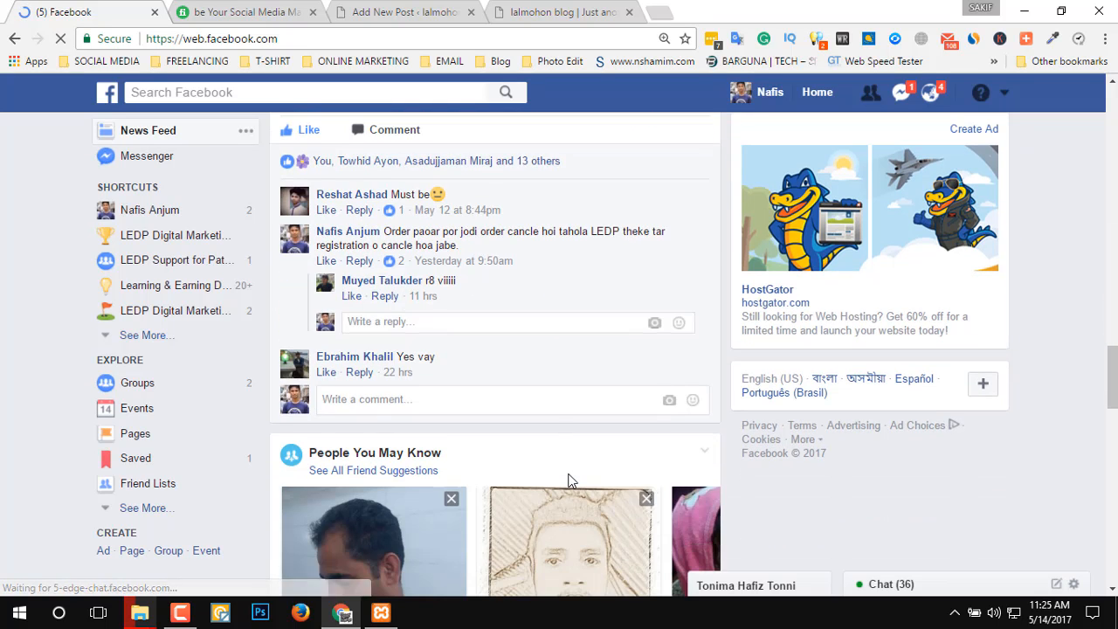
pyautogui.scroll(-10, 519, 472)
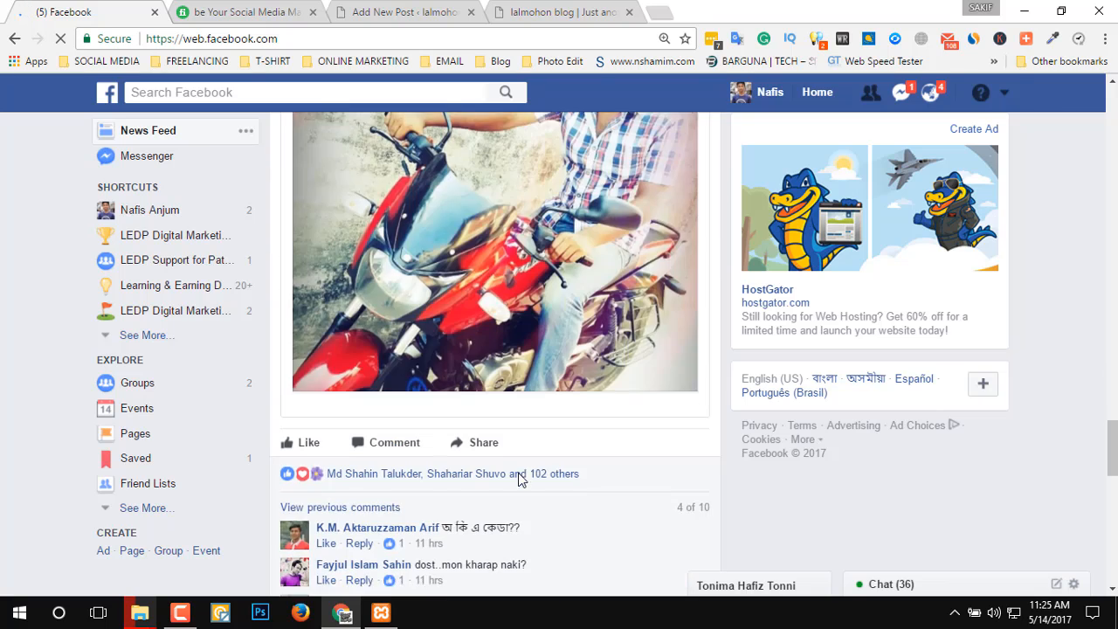
pyautogui.scroll(-2, 518, 474)
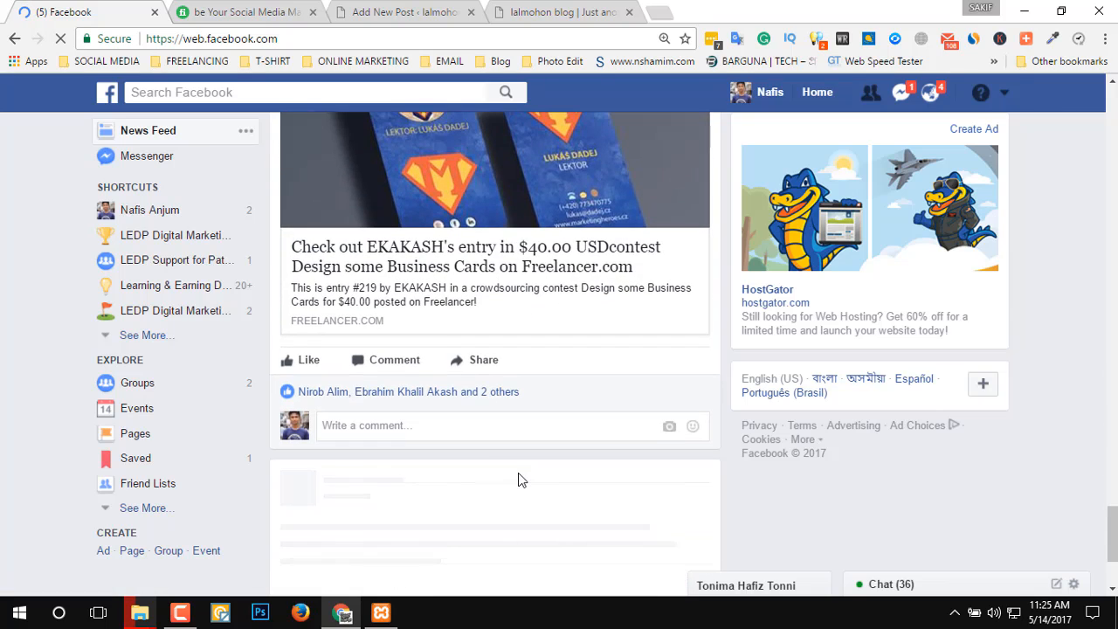
pyautogui.scroll(-2, 518, 475)
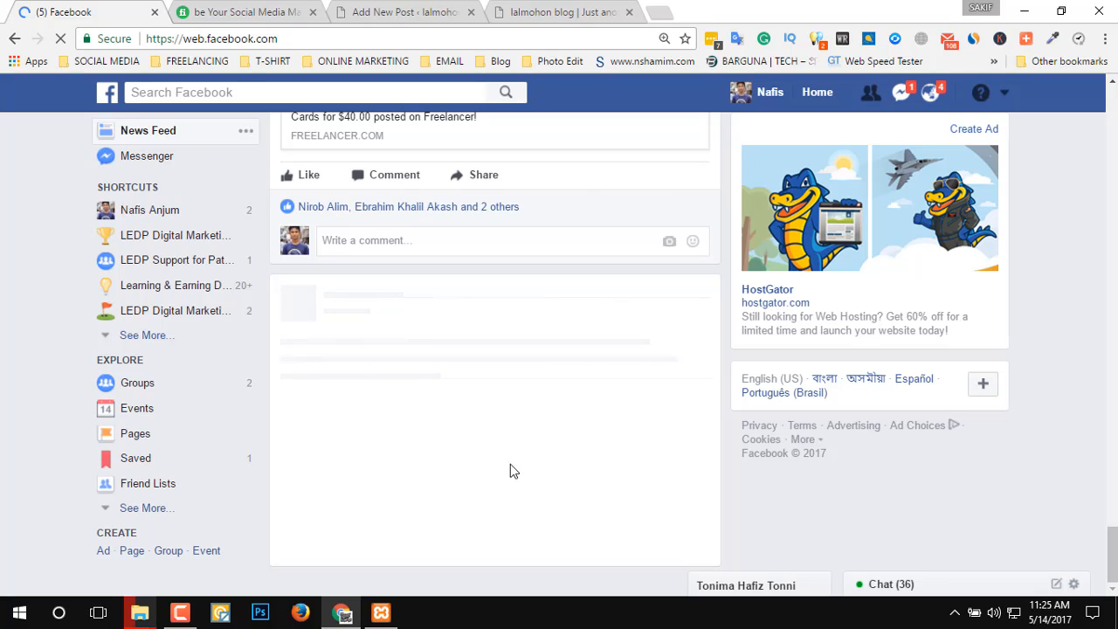
pyautogui.scroll(-1, 513, 471)
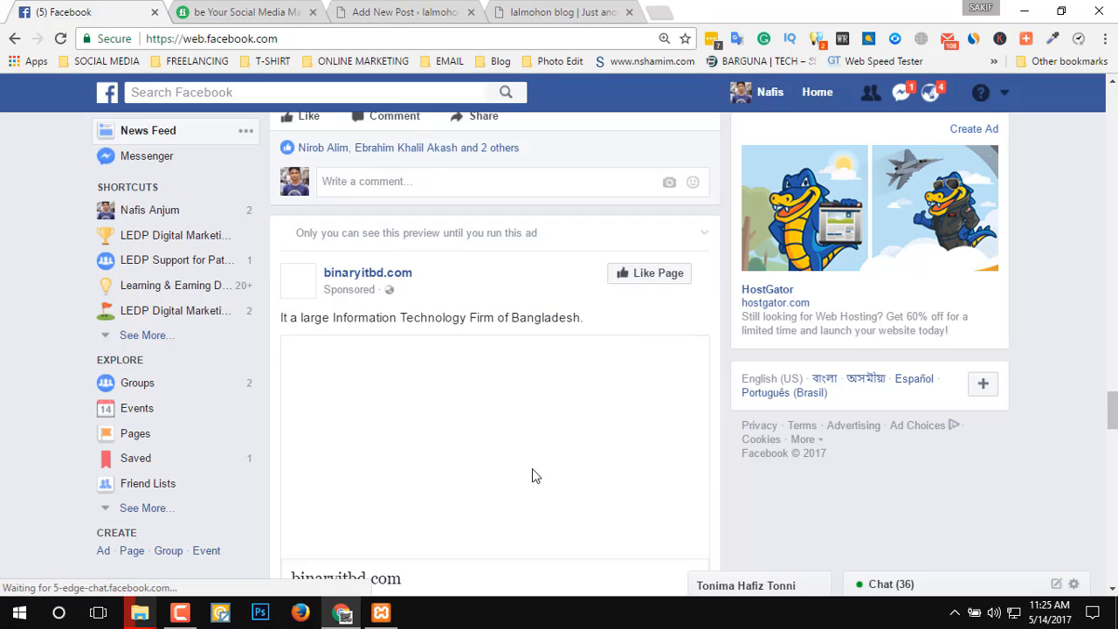
pyautogui.scroll(-6, 524, 472)
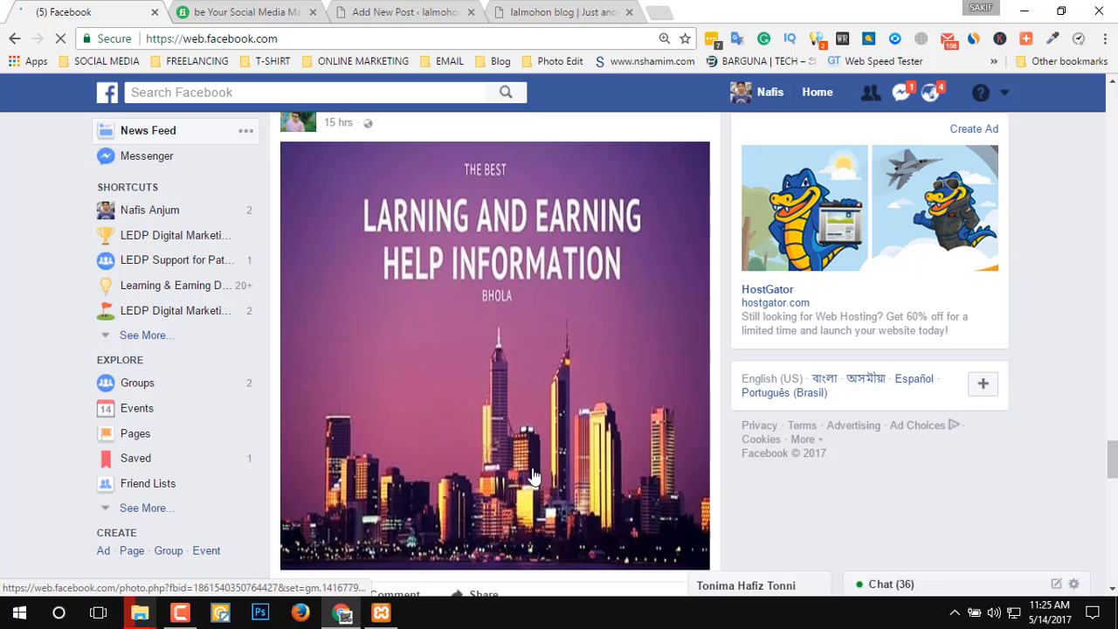
pyautogui.scroll(-5, 522, 393)
pyautogui.scroll(-3, 515, 401)
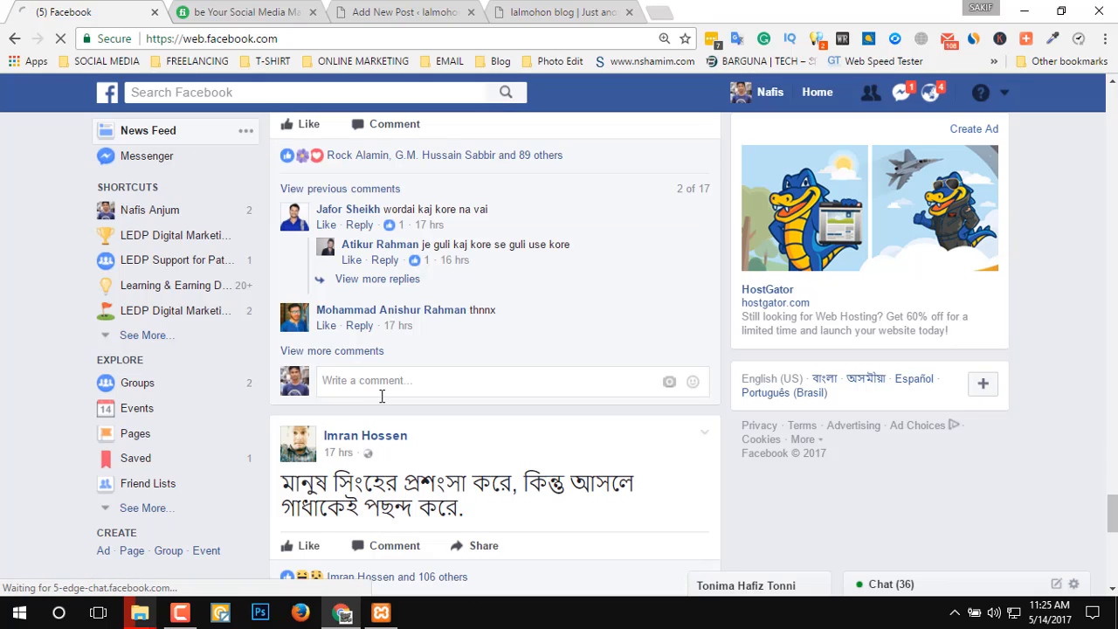
pyautogui.scroll(3, 386, 404)
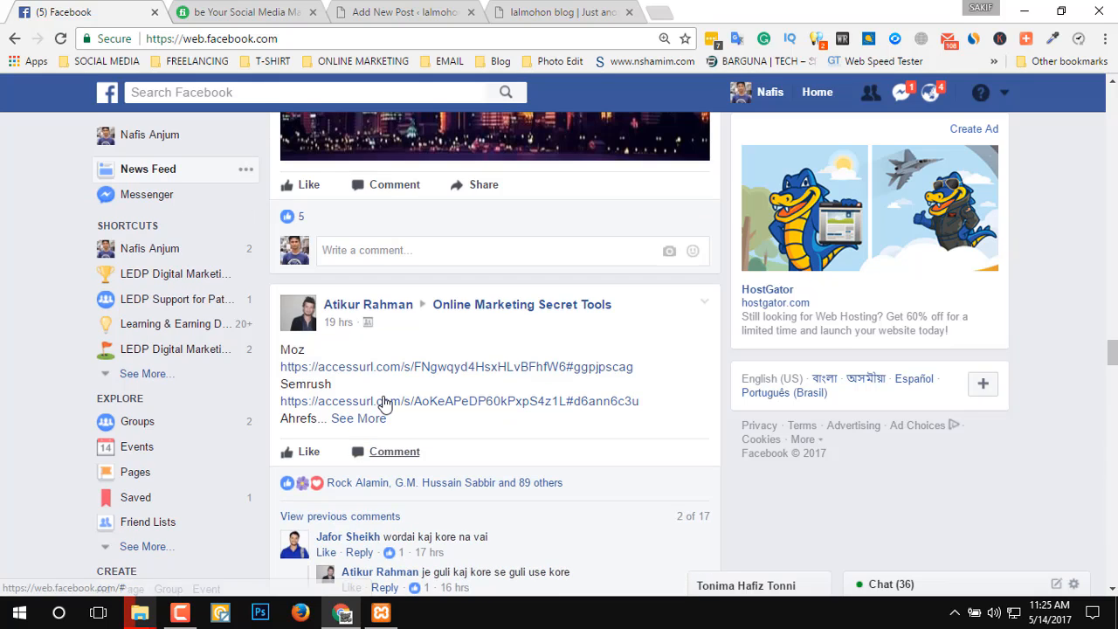
pyautogui.scroll(-3, 386, 404)
pyautogui.scroll(-5, 386, 403)
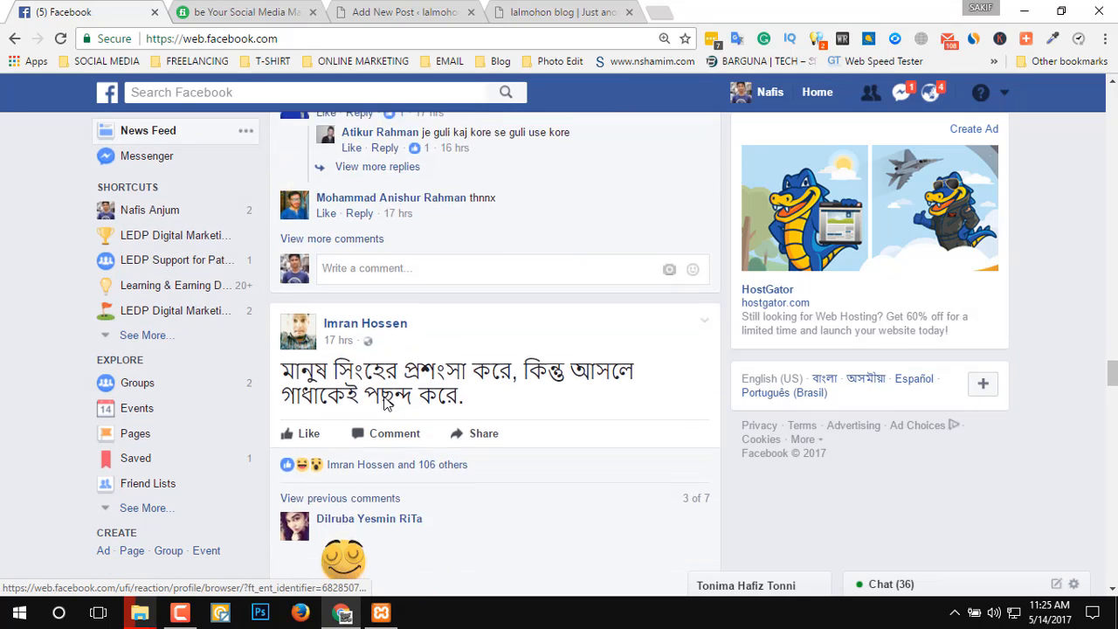
pyautogui.scroll(-2, 472, 378)
pyautogui.scroll(-5, 504, 374)
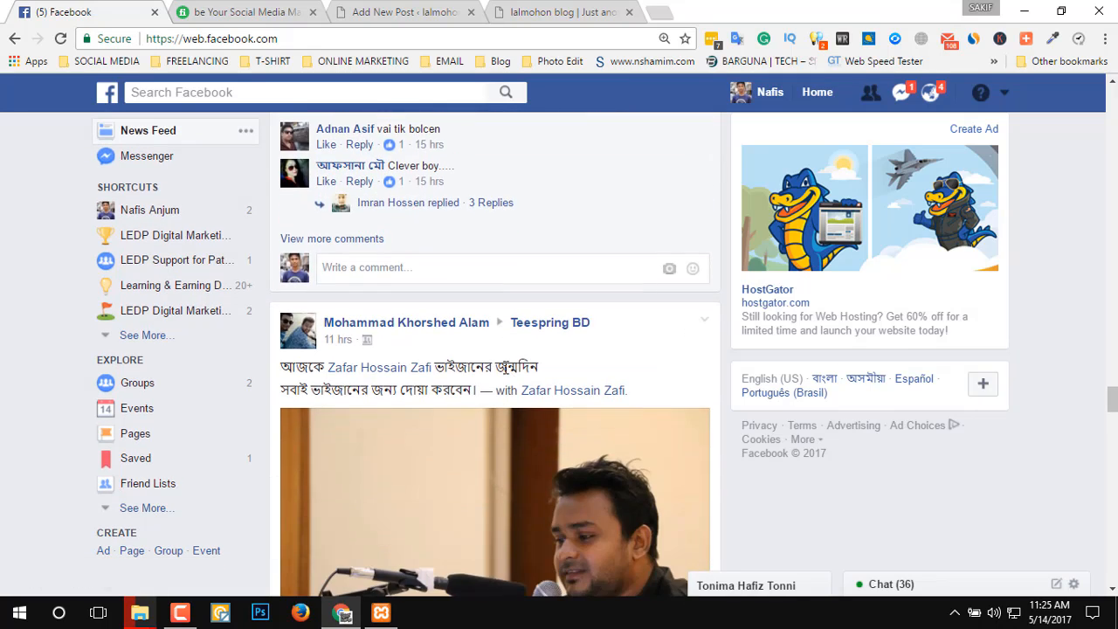
pyautogui.scroll(-1, 504, 374)
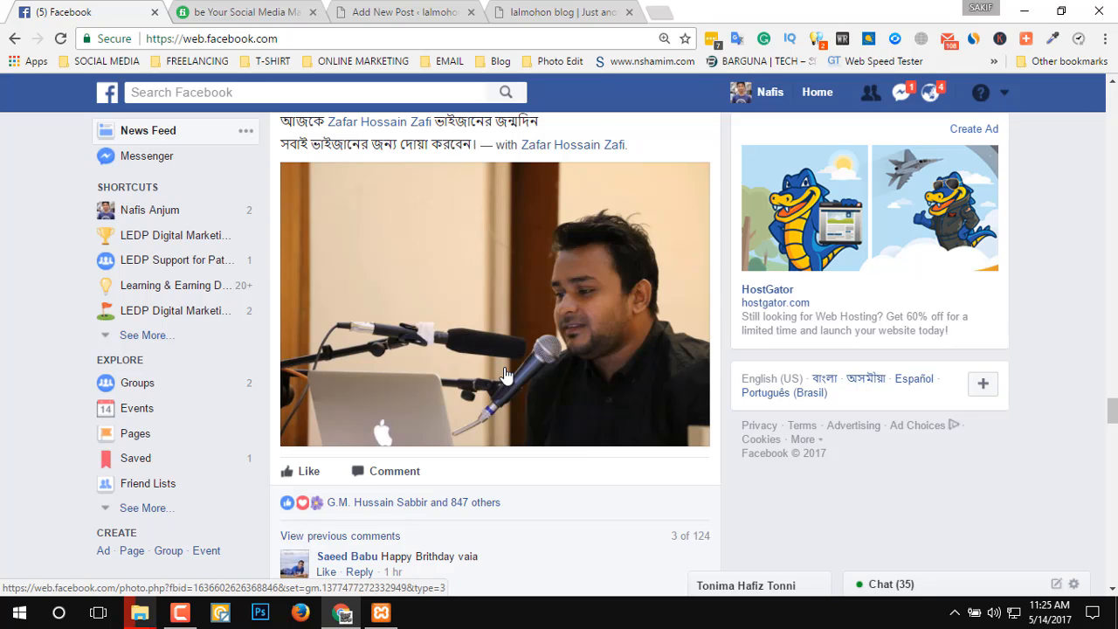
pyautogui.scroll(-5, 505, 374)
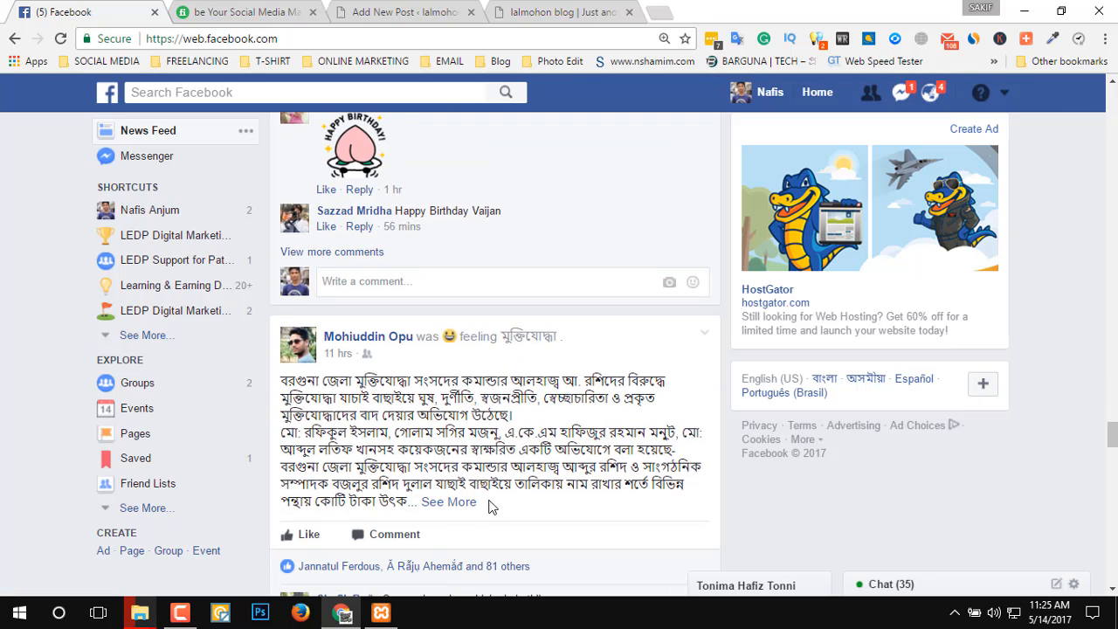
# Copy the visible Bengali text of the feed post and paste it into the body of the new WordPress post.
pyautogui.moveTo(413, 502); pyautogui.dragTo(274, 380)
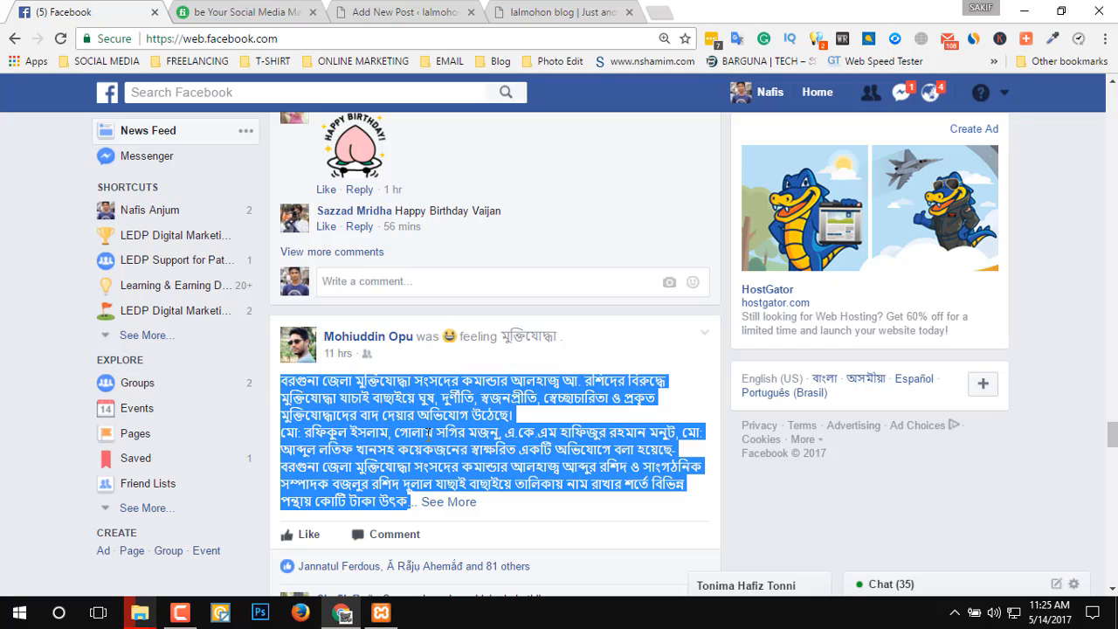
pyautogui.click(397, 13)
pyautogui.click(422, 461)
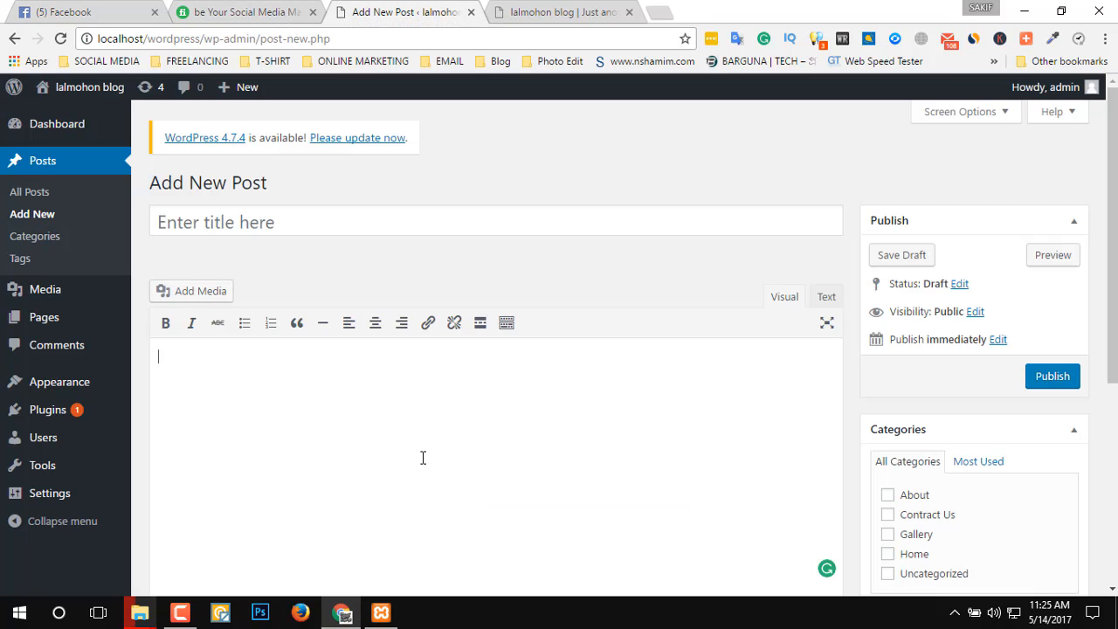
pyautogui.hotkey('ctrl', 'v')
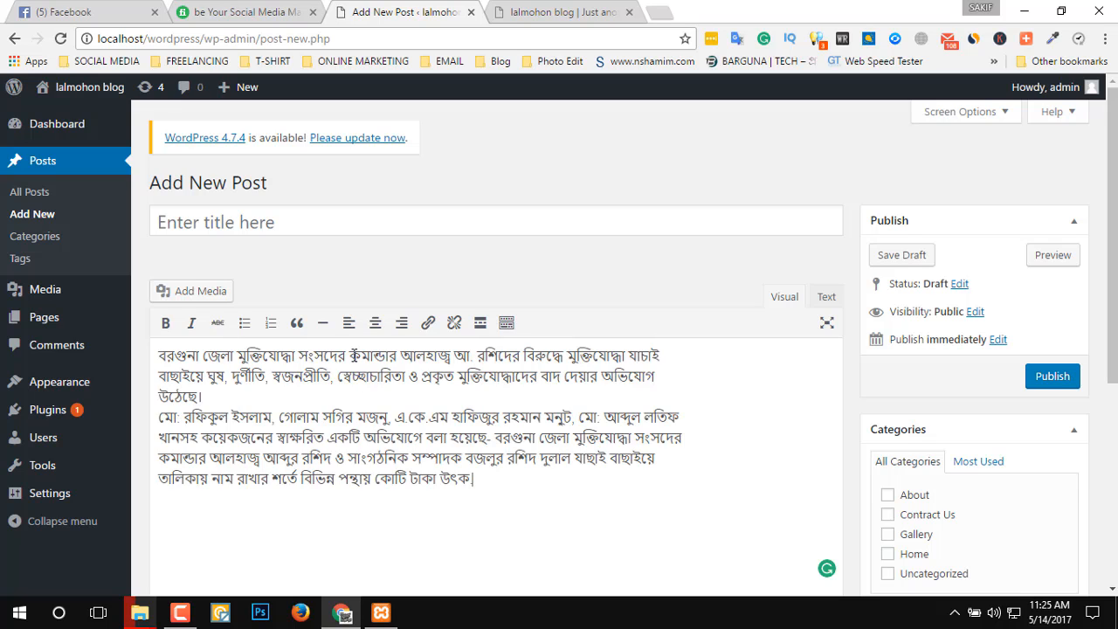
# Copy the opening words "বরগুনা জেলা মুক্তিযোদ্ধা" from the post body and use them as the post title.
pyautogui.moveTo(214, 357); pyautogui.dragTo(288, 358)
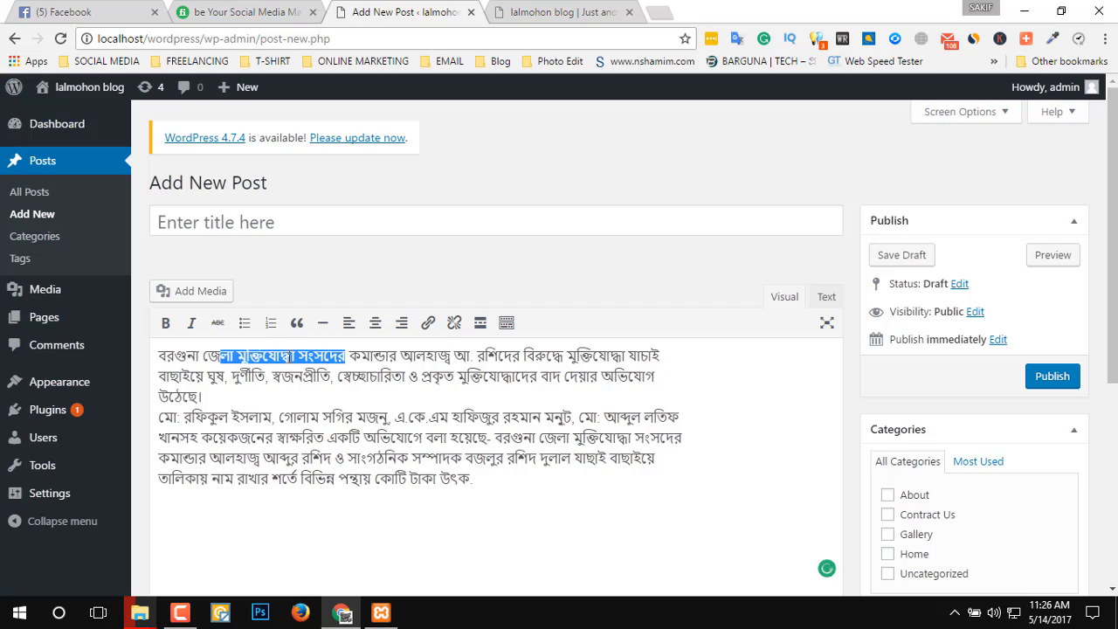
pyautogui.click(294, 357)
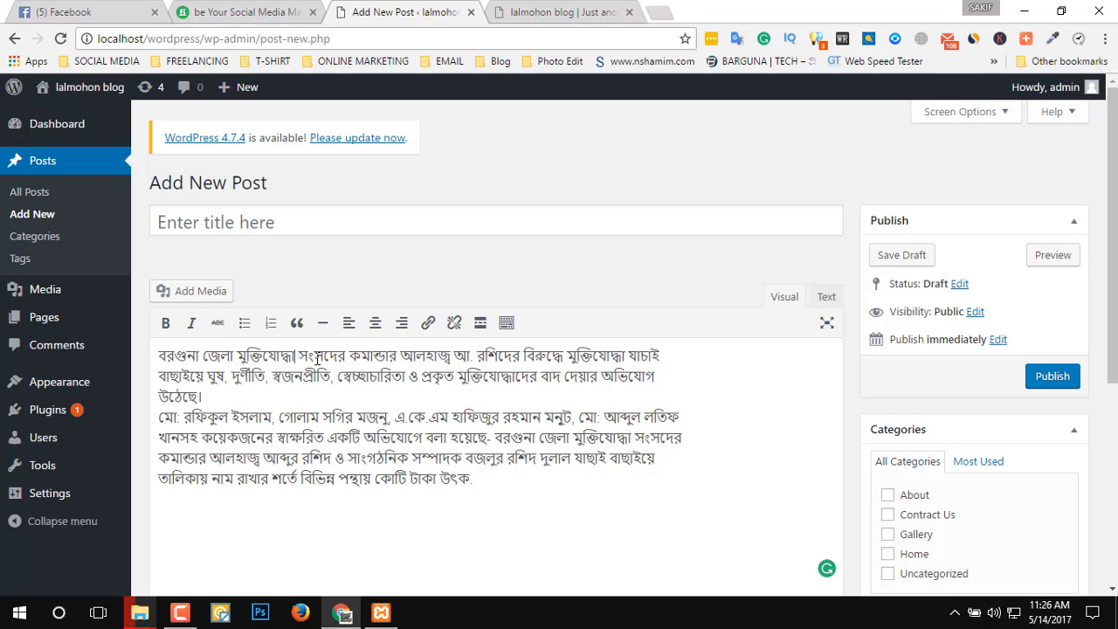
pyautogui.moveTo(300, 357); pyautogui.dragTo(163, 360)
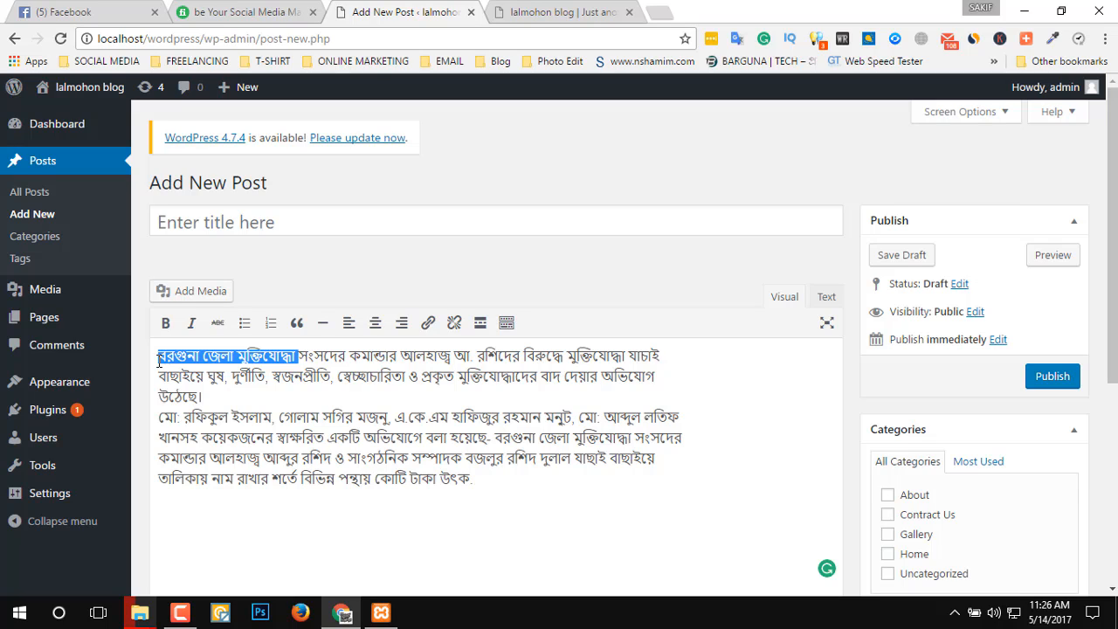
pyautogui.click(237, 218)
pyautogui.write('বরগুনা জেলা মুক্তিযোদ্ধা')
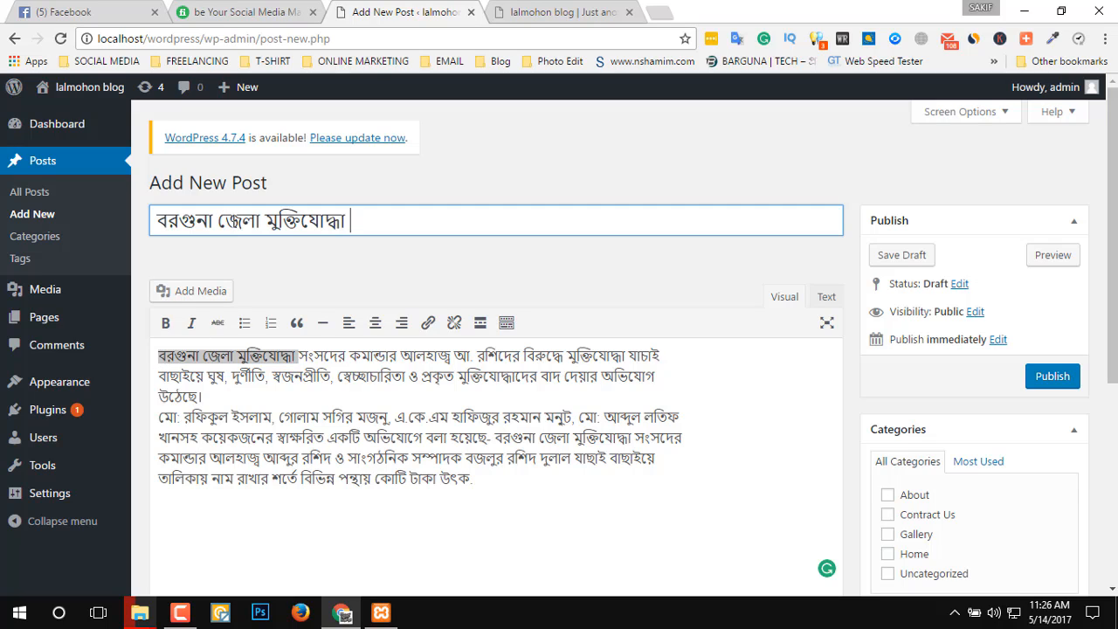
pyautogui.press('BackSpace')
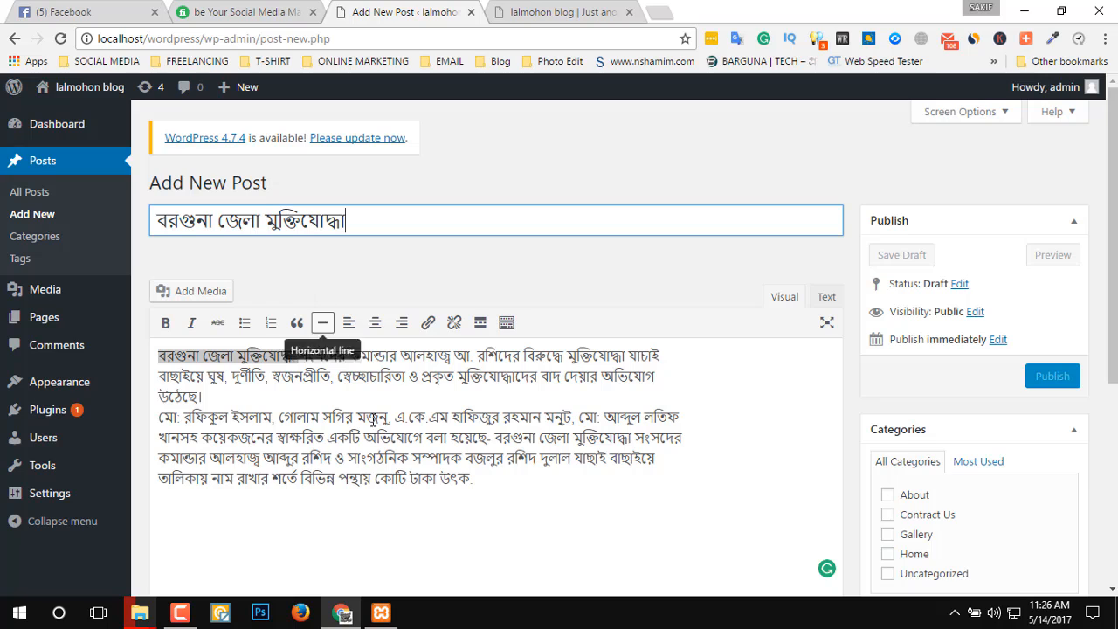
pyautogui.click(505, 485)
pyautogui.moveTo(472, 479); pyautogui.dragTo(249, 457)
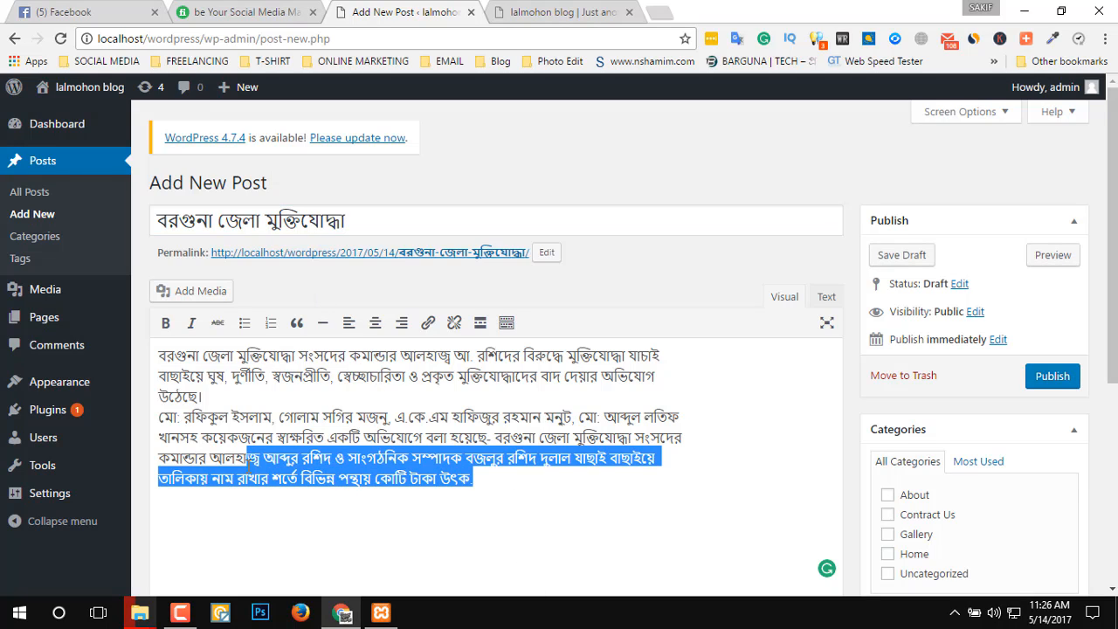
pyautogui.click(537, 502)
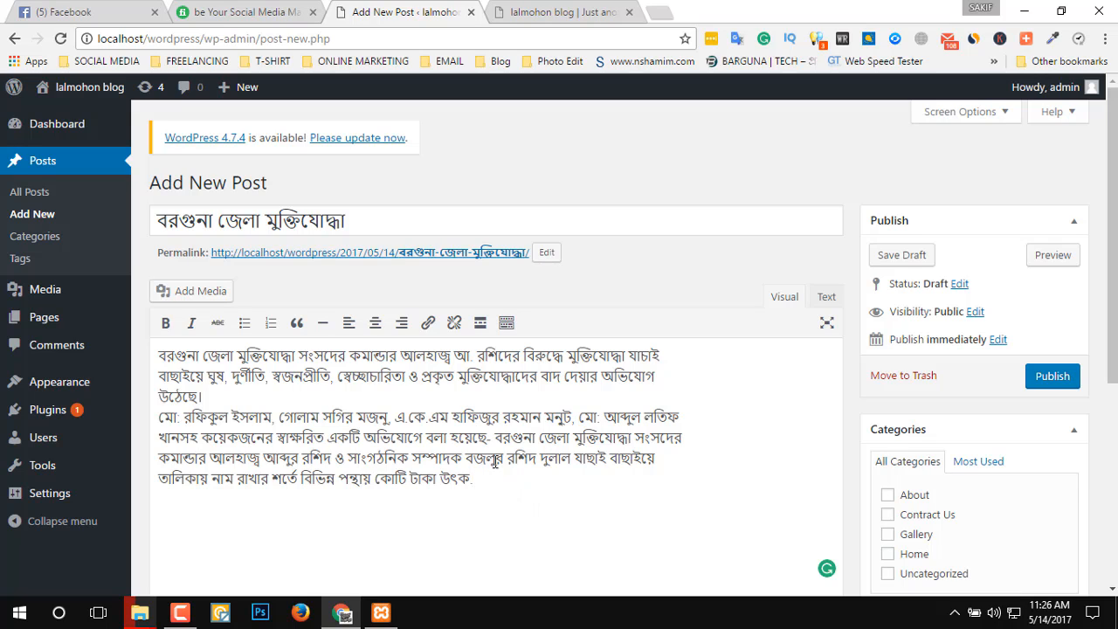
pyautogui.moveTo(505, 458); pyautogui.dragTo(158, 463)
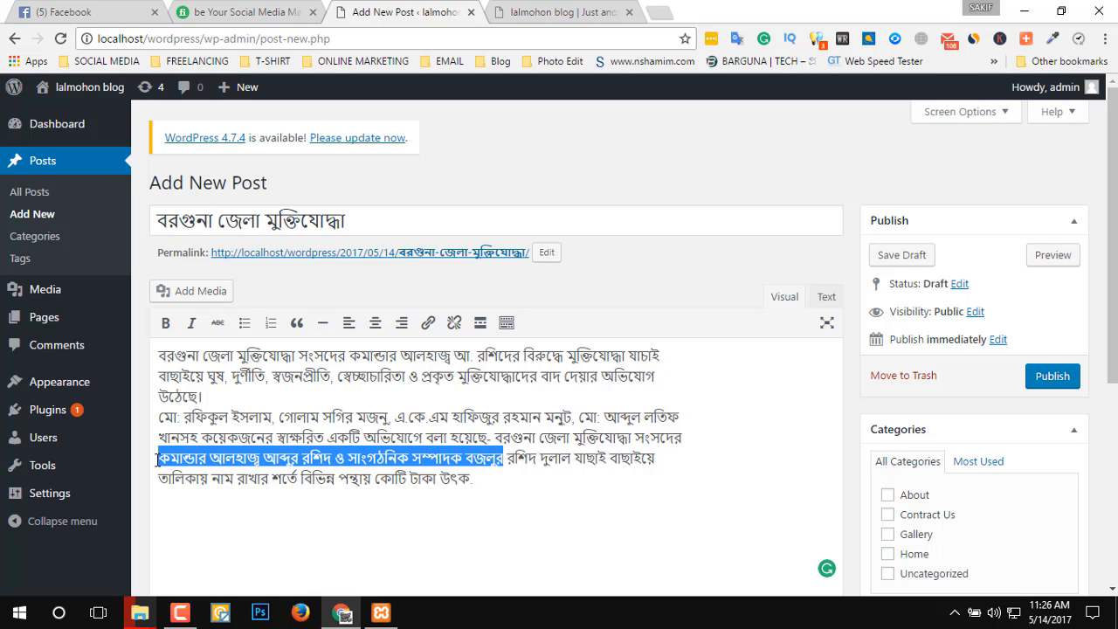
pyautogui.click(427, 324)
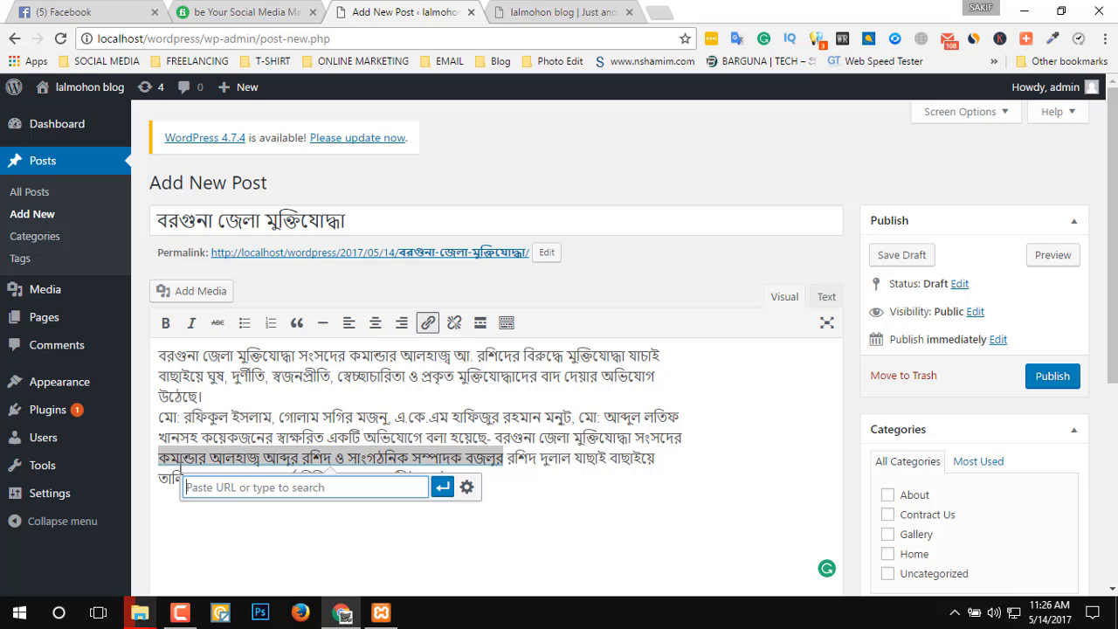
pyautogui.click(96, 13)
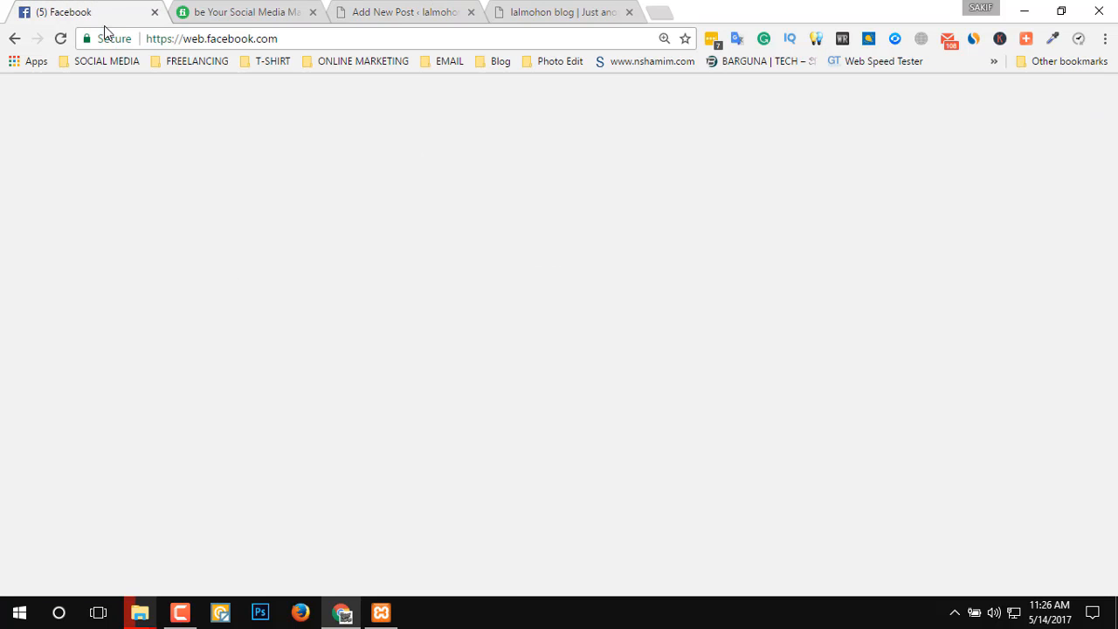
pyautogui.click(306, 35)
pyautogui.hotkey('ctrl', 'c')
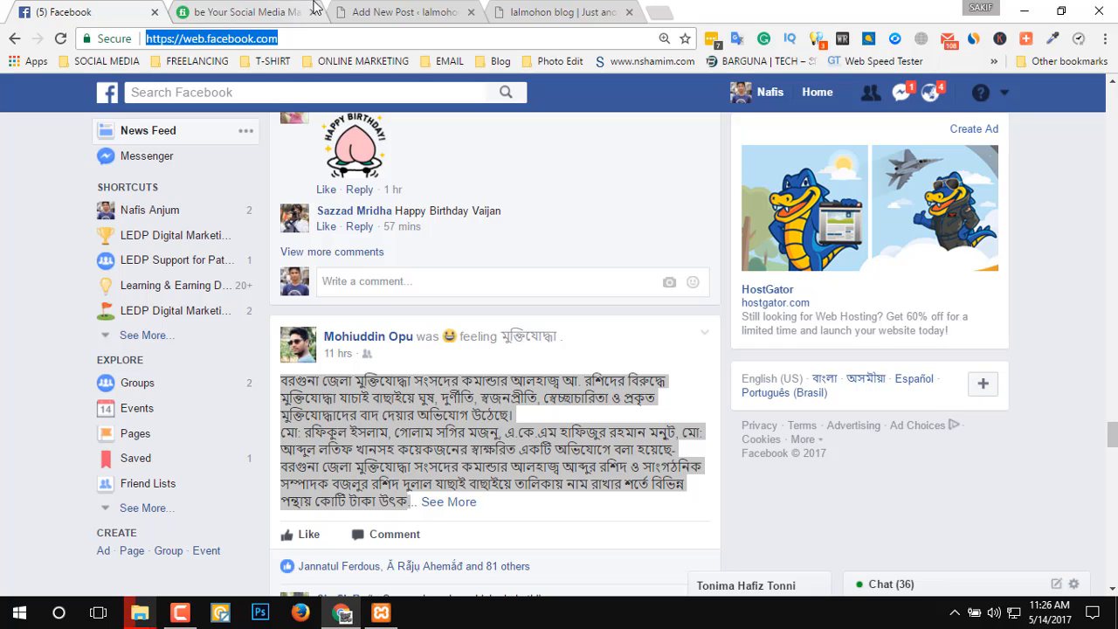
pyautogui.click(353, 10)
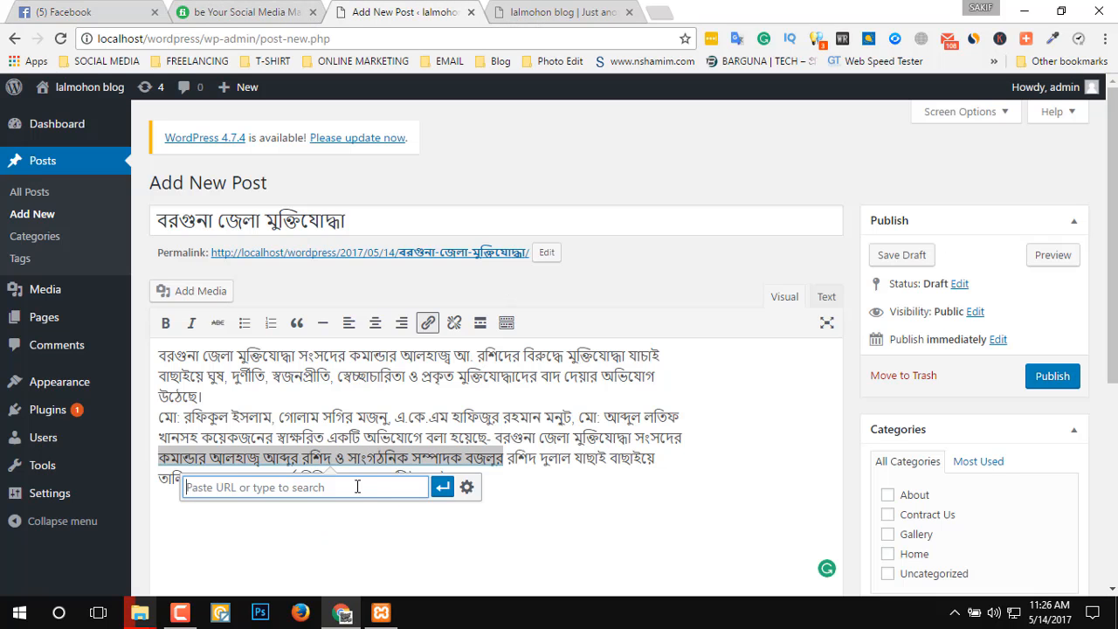
pyautogui.hotkey('ctrl', 'v')
pyautogui.click(455, 487)
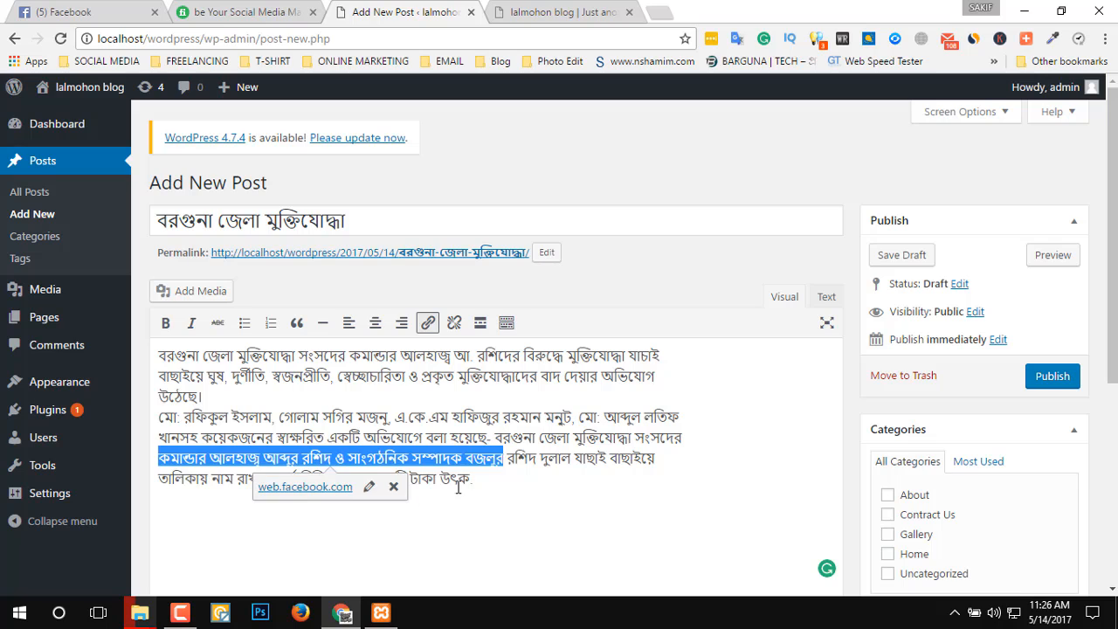
pyautogui.click(542, 509)
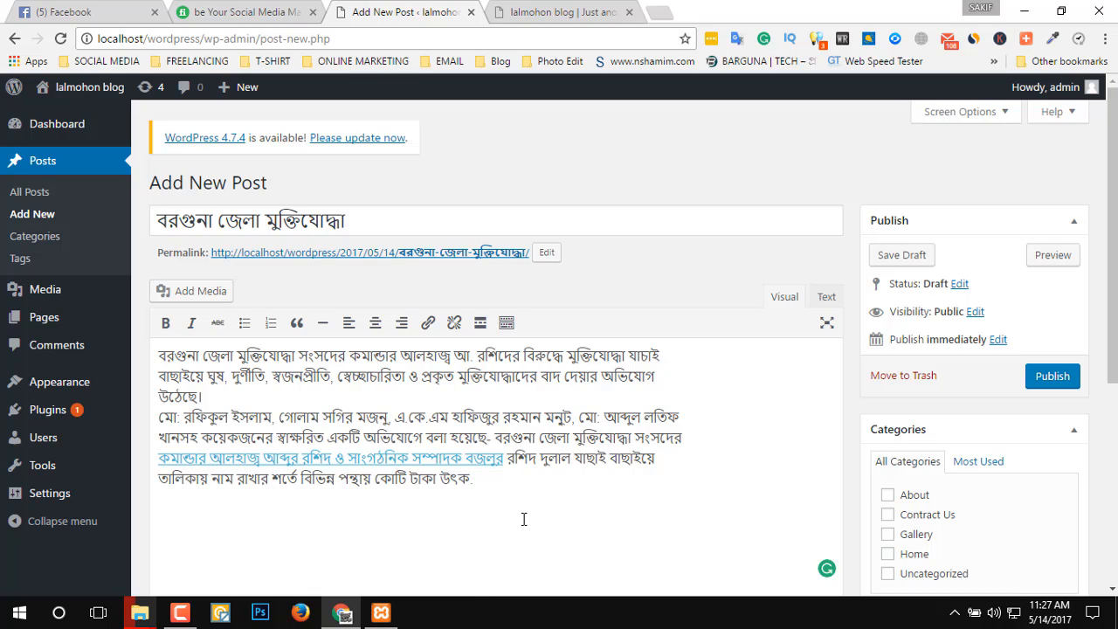
# Try to upload the picture 930ba5cb93fd013 from Local Disk (J:) as media for the post, and close the media window.
pyautogui.click(200, 293)
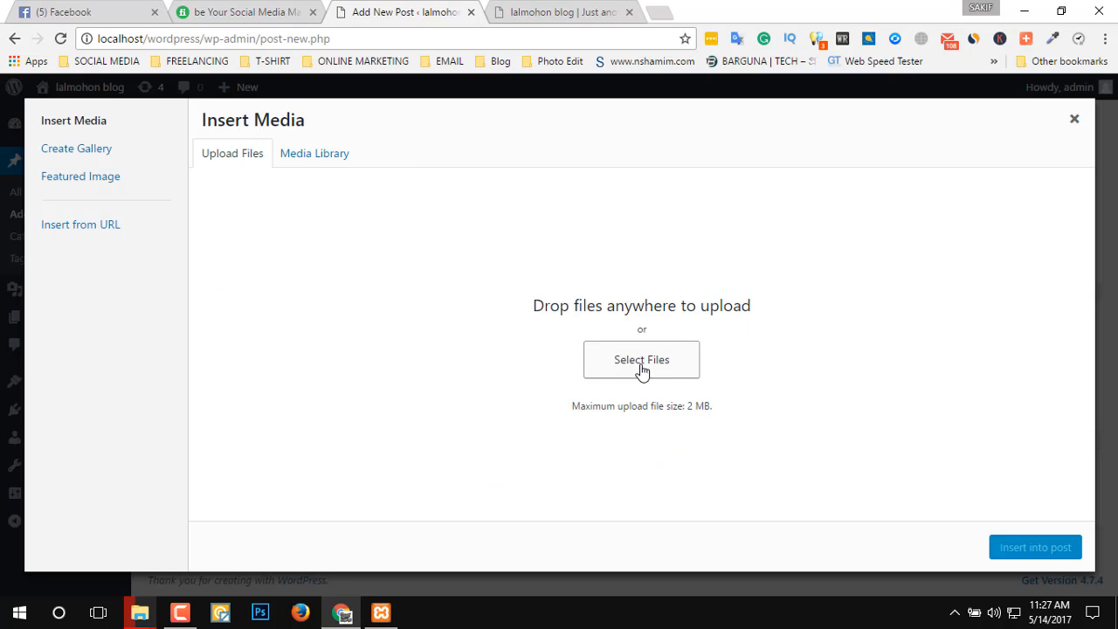
pyautogui.click(641, 367)
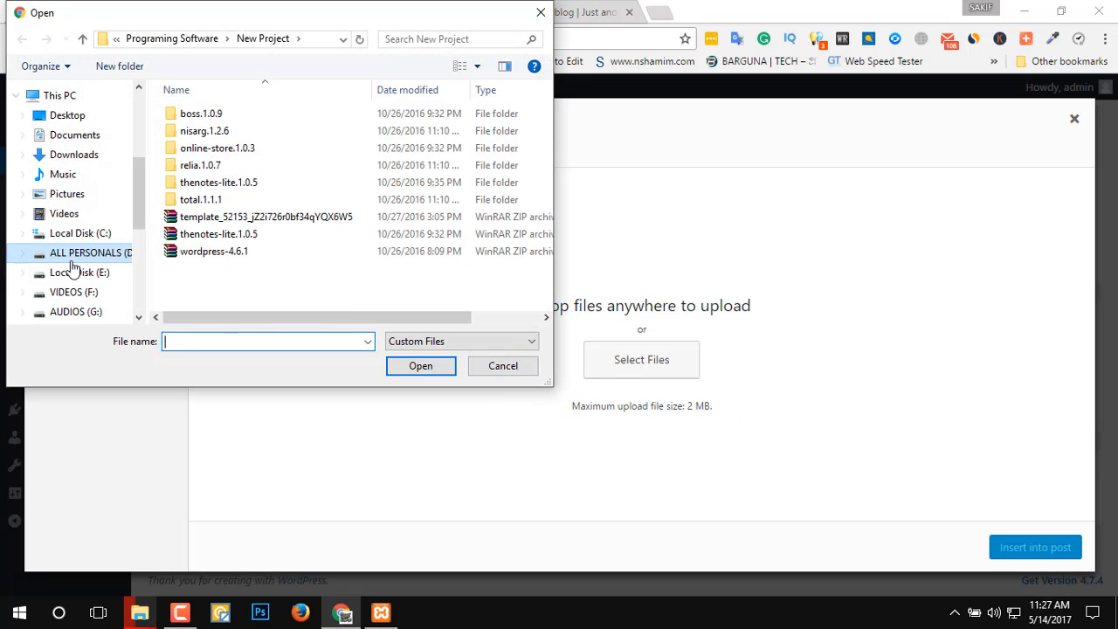
pyautogui.scroll(-3, 100, 312)
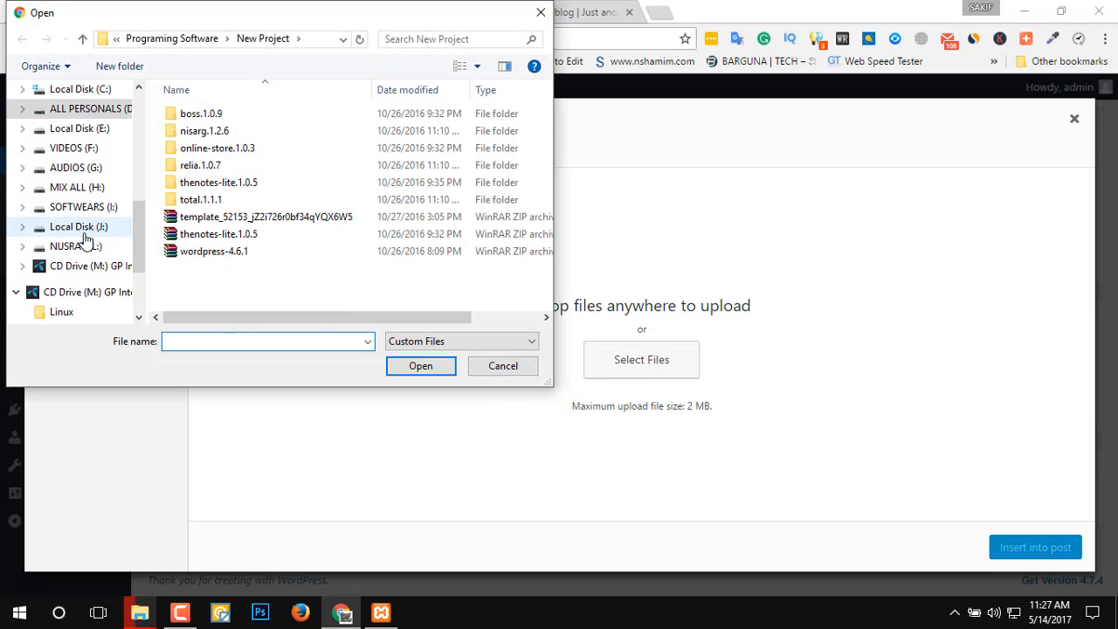
pyautogui.click(84, 234)
pyautogui.scroll(-5, 431, 181)
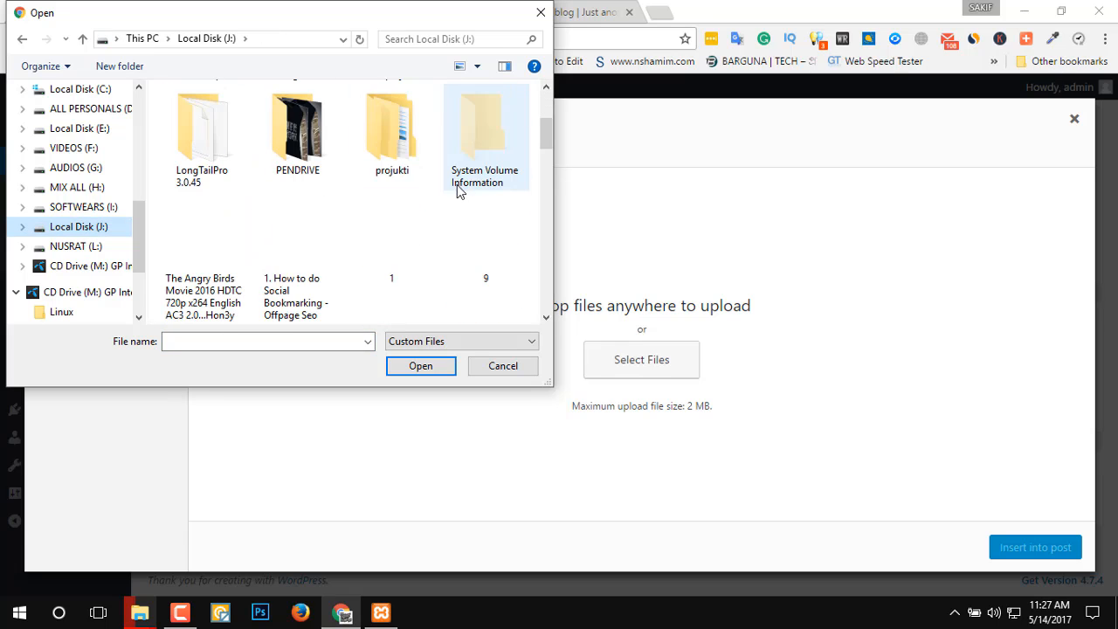
pyautogui.click(203, 258)
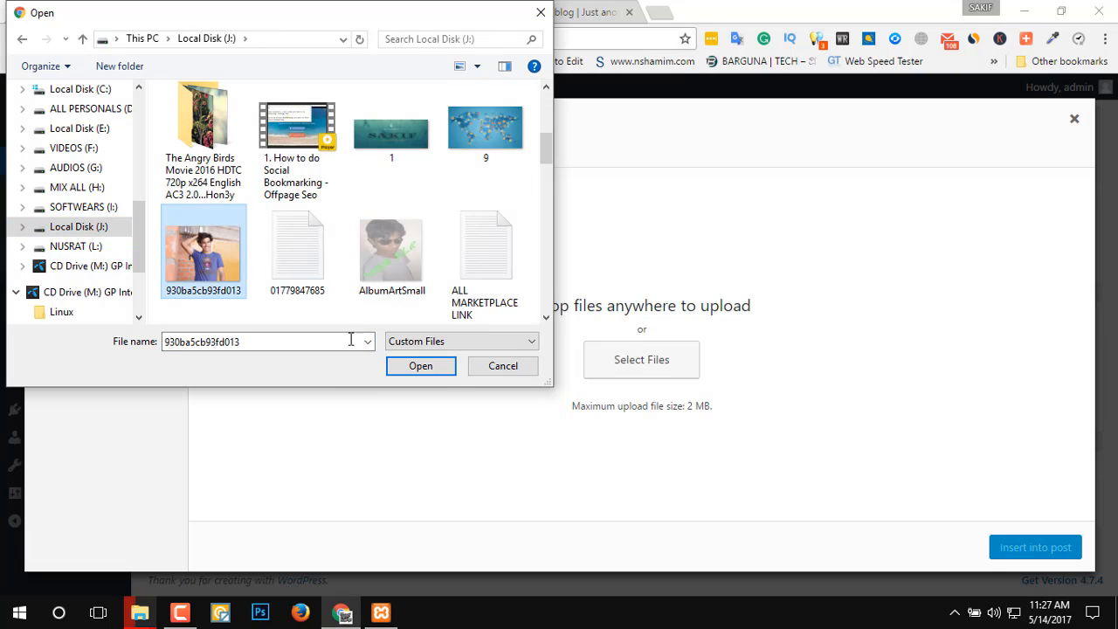
pyautogui.click(447, 373)
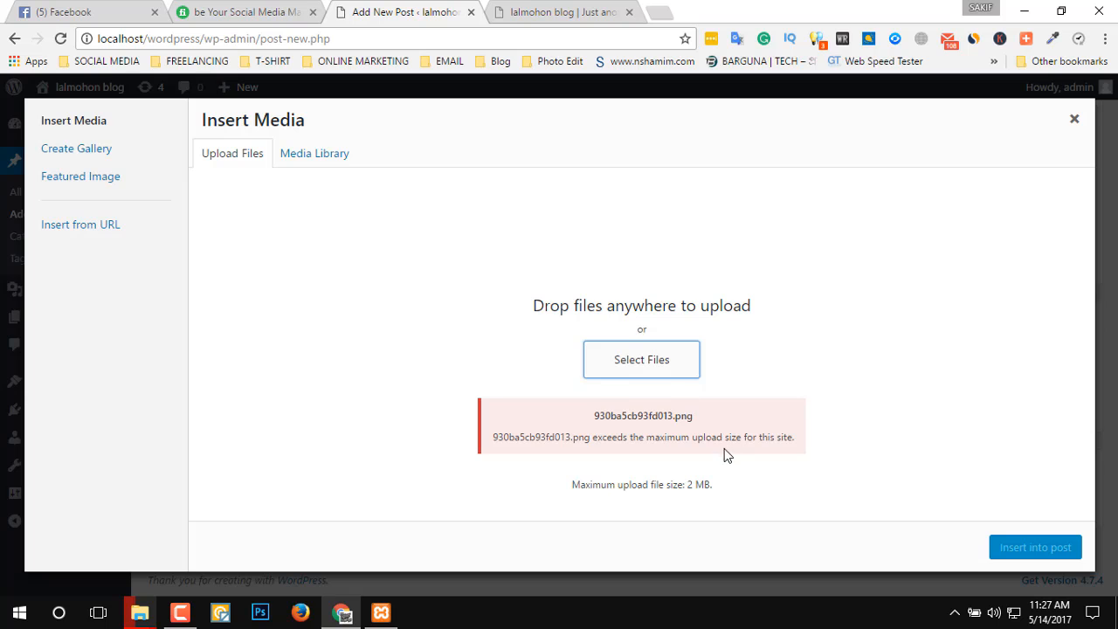
pyautogui.moveTo(753, 438); pyautogui.dragTo(555, 437)
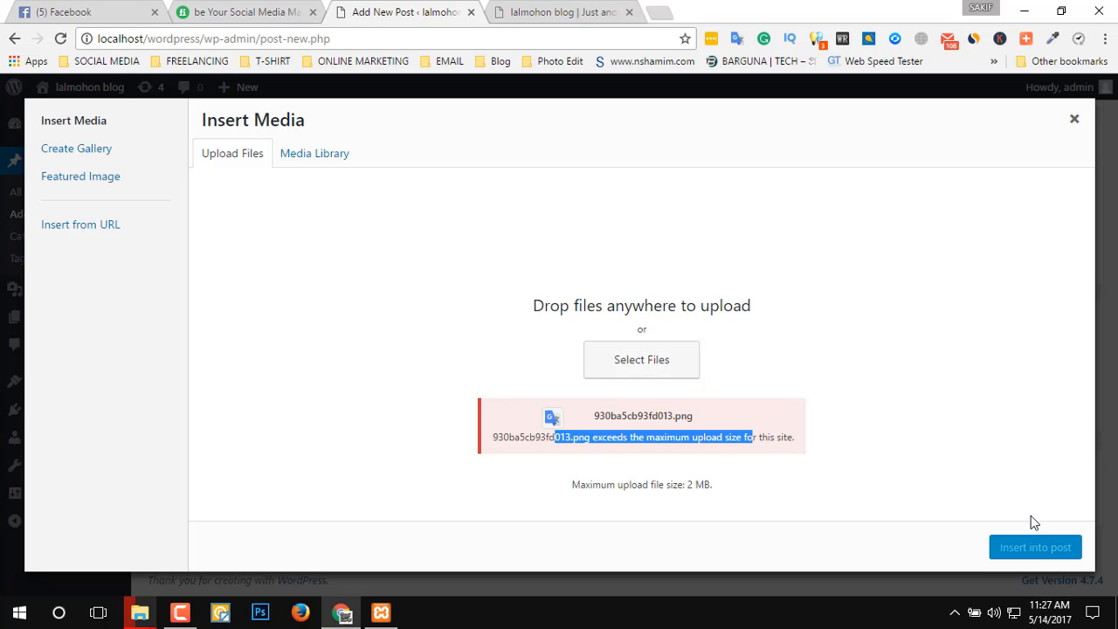
pyautogui.click(1075, 119)
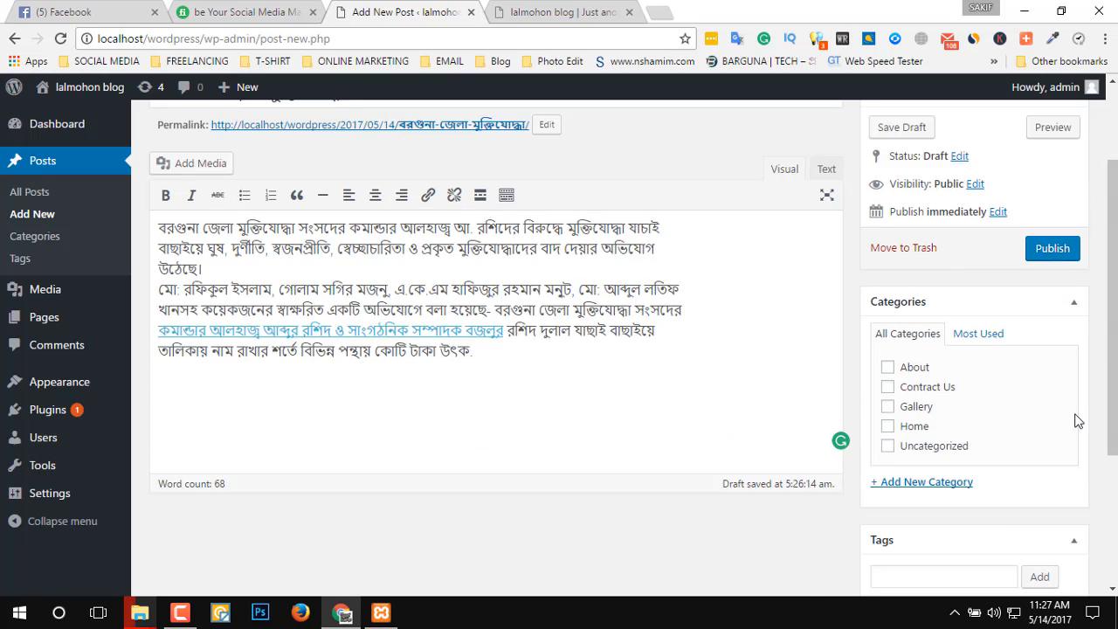
# Upload the image 1 from Local Disk (J:) and set it as the post's featured image.
pyautogui.scroll(-3, 965, 490)
pyautogui.click(928, 503)
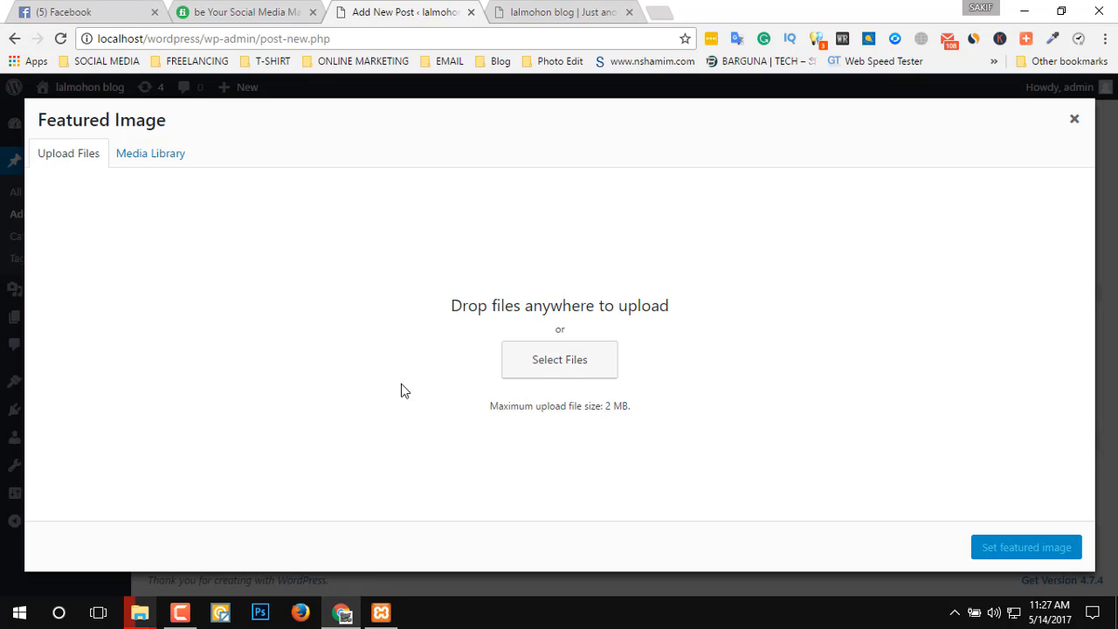
pyautogui.click(565, 374)
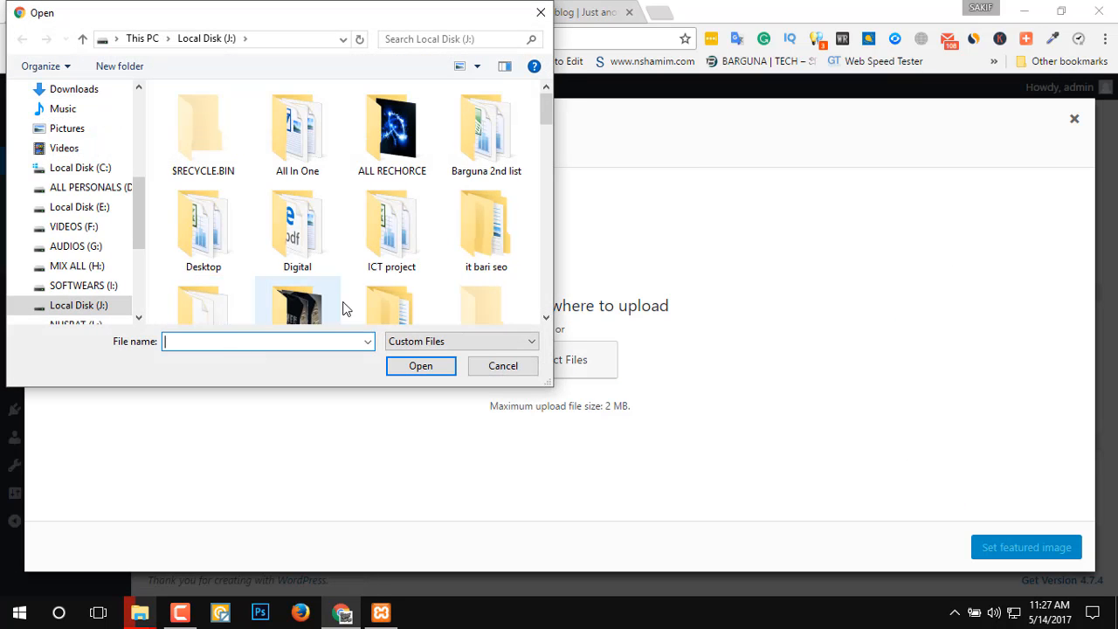
pyautogui.scroll(-3, 372, 254)
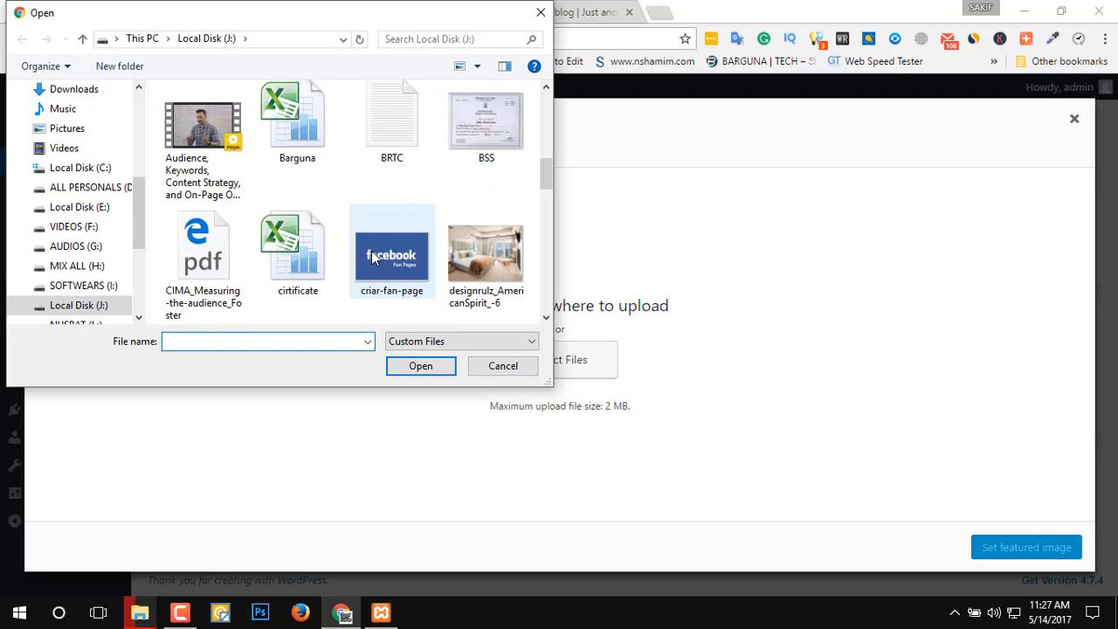
pyautogui.scroll(2, 373, 253)
pyautogui.scroll(2, 376, 219)
pyautogui.click(389, 238)
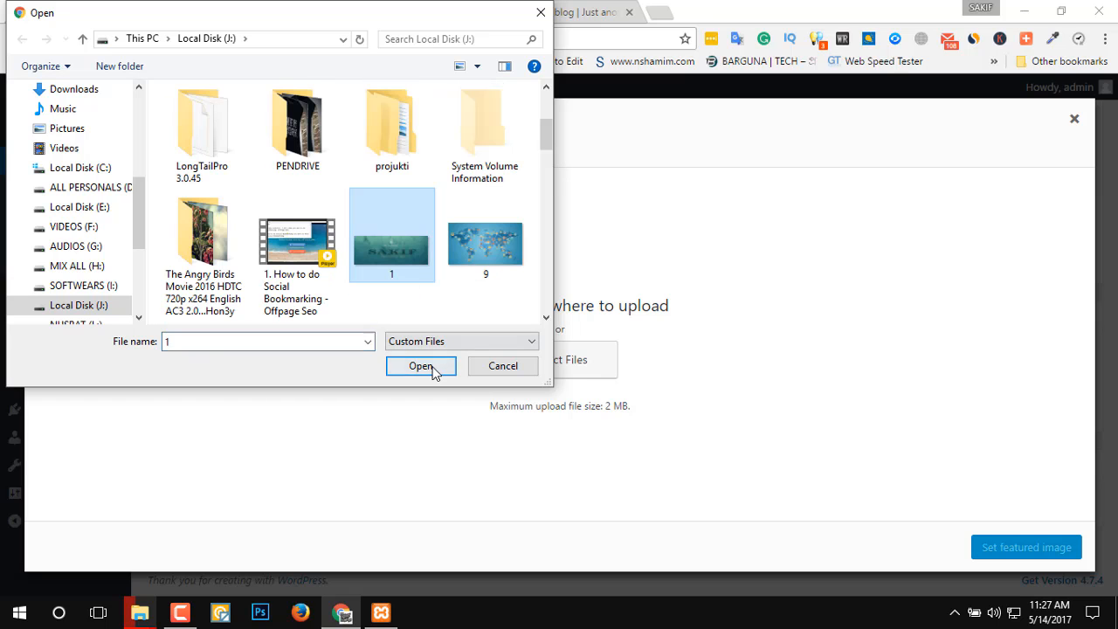
pyautogui.click(439, 367)
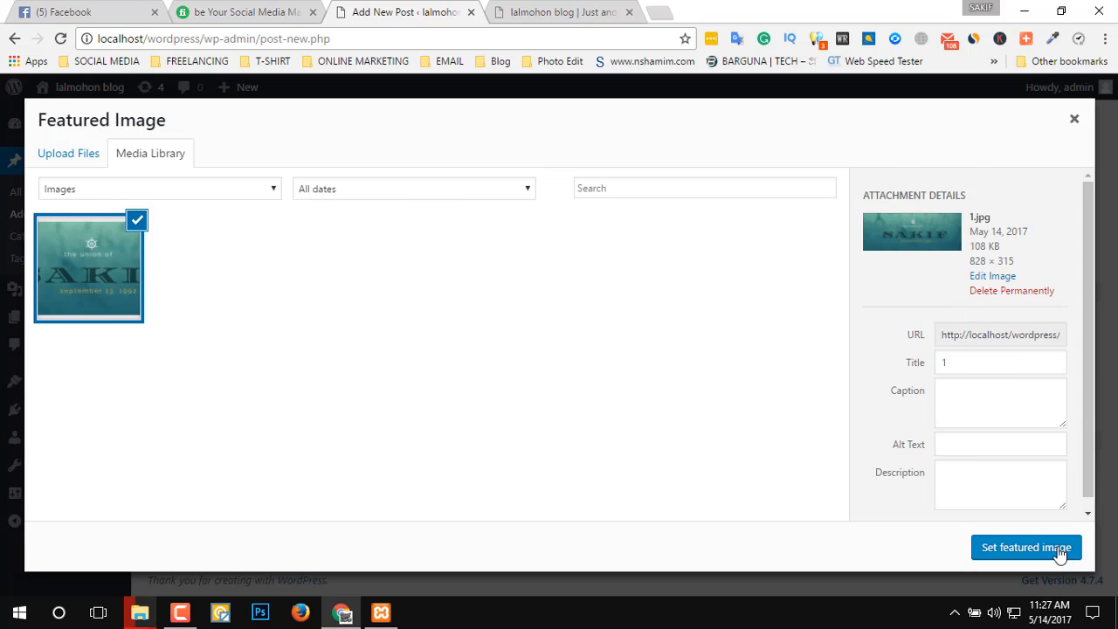
pyautogui.click(1065, 552)
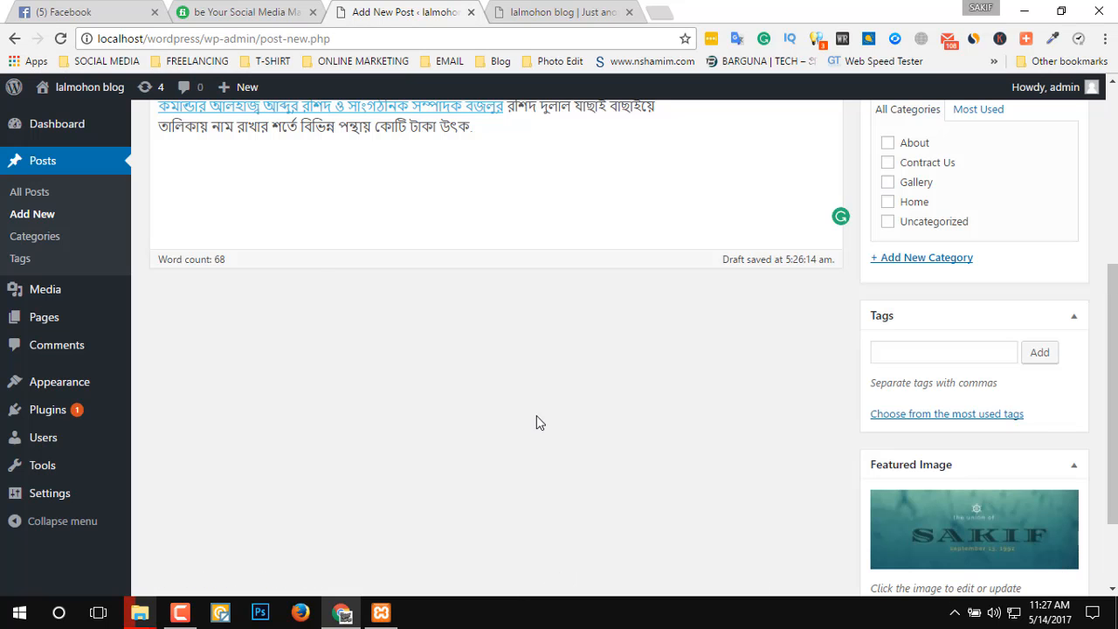
# Assign the post to the Home category and publish it.
pyautogui.scroll(2, 799, 363)
pyautogui.scroll(2, 313, 210)
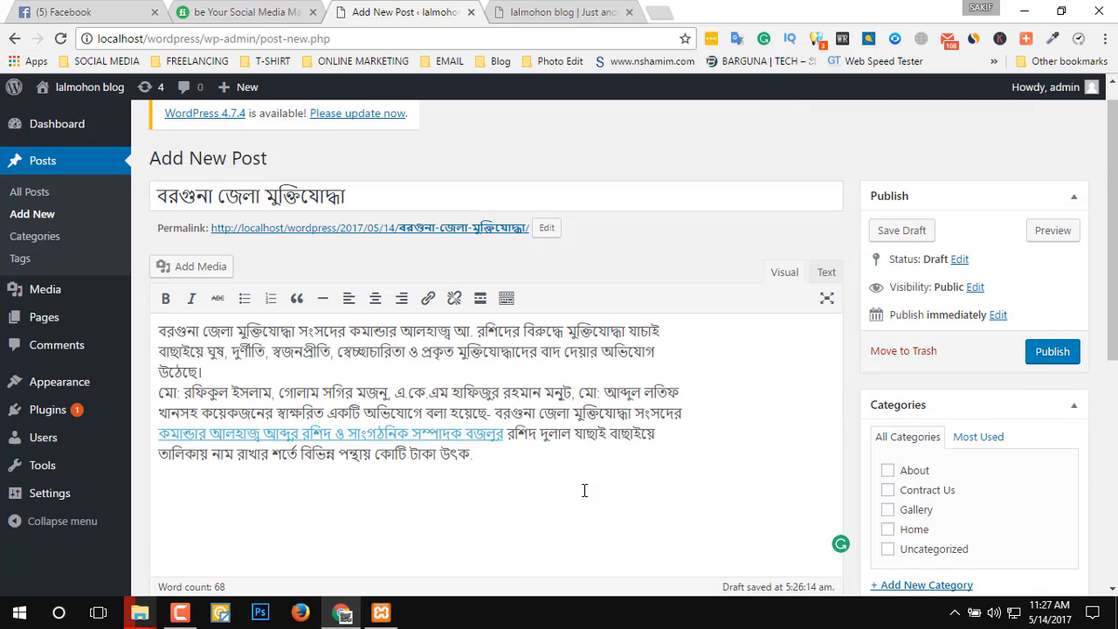
pyautogui.moveTo(479, 465); pyautogui.dragTo(157, 329)
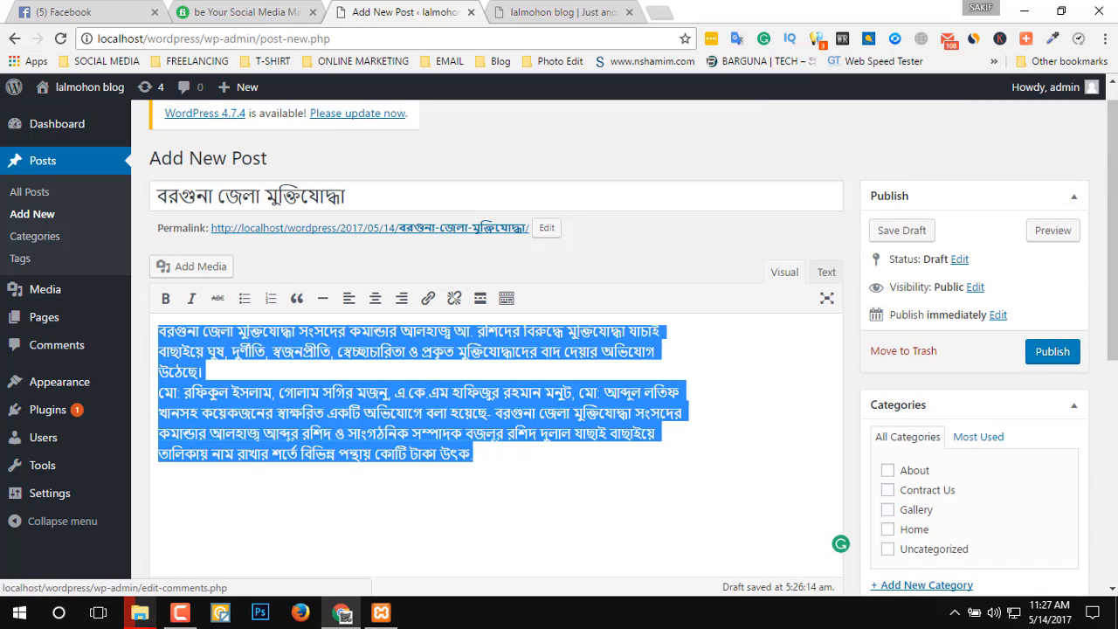
pyautogui.click(887, 530)
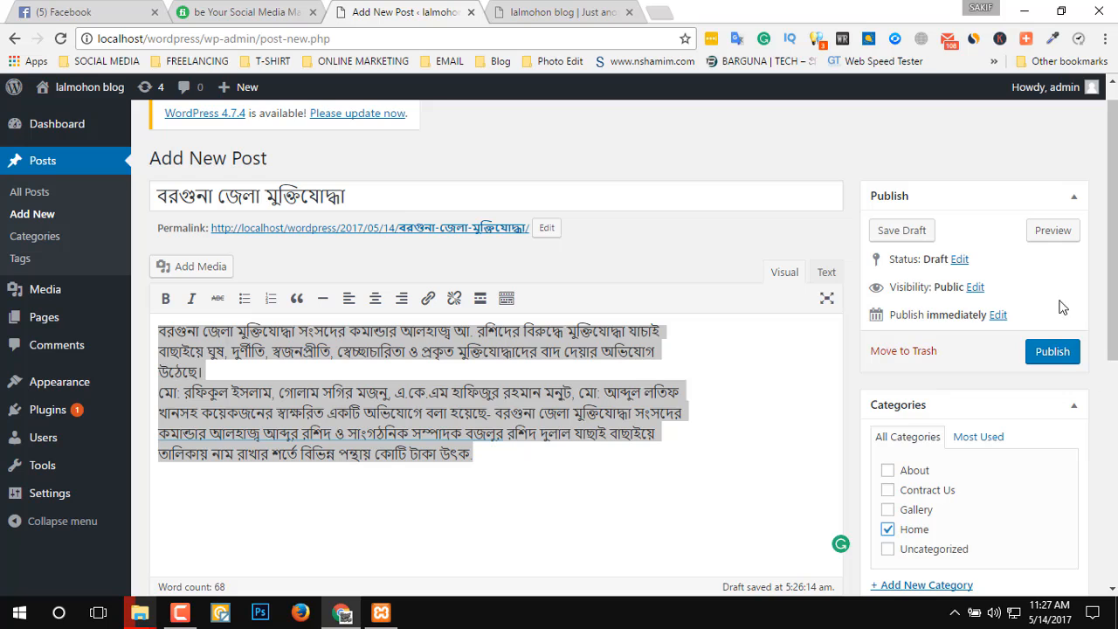
pyautogui.scroll(-1, 1083, 407)
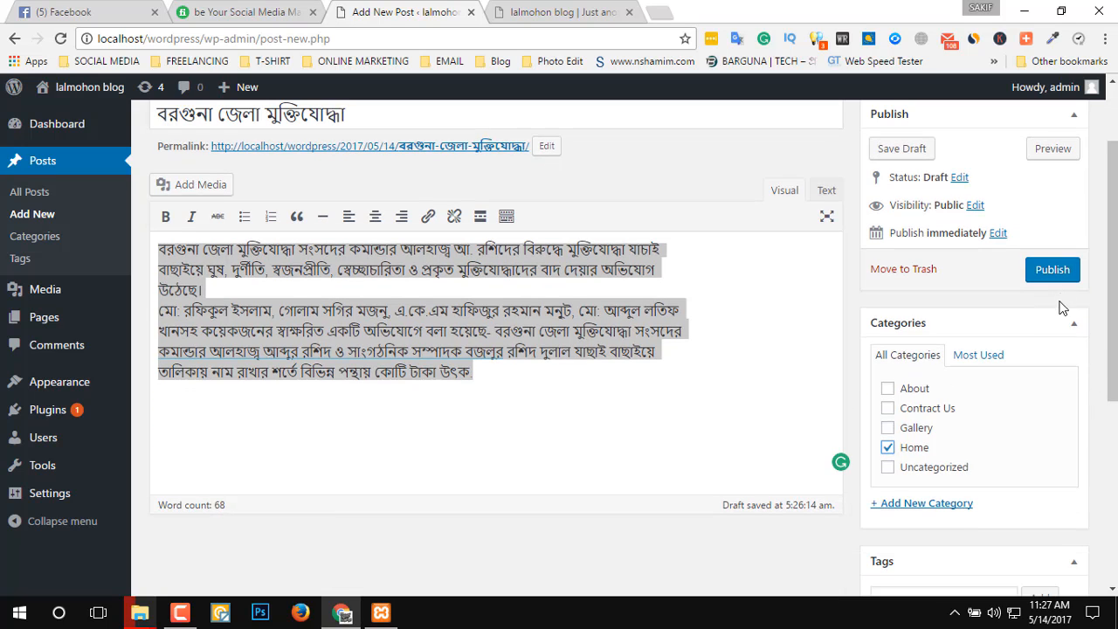
pyautogui.click(1054, 270)
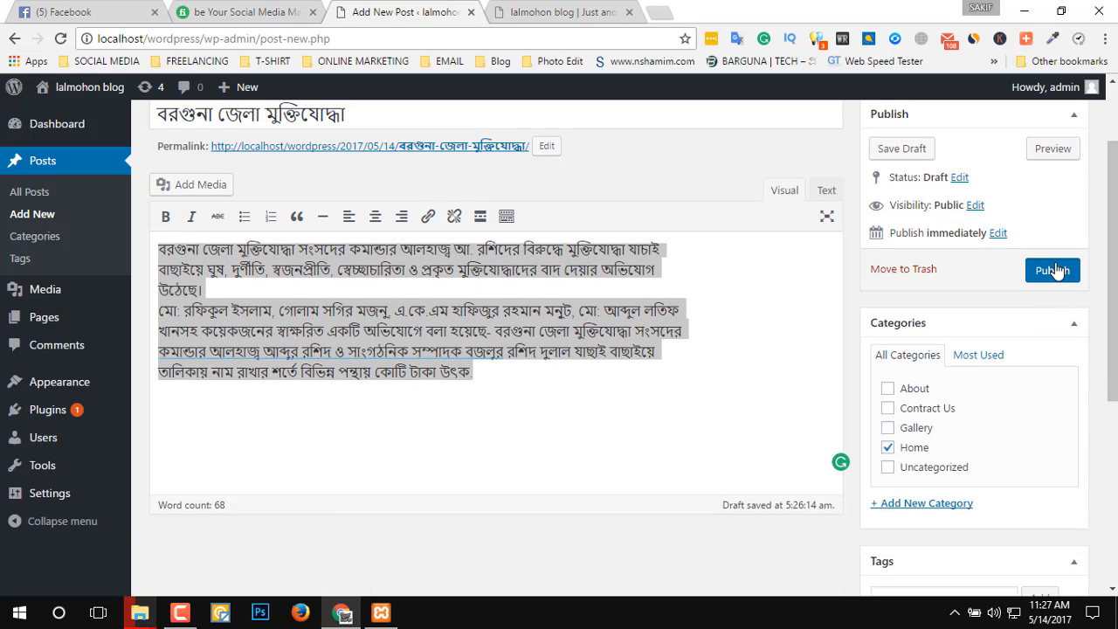
# Reload the blog's front page and examine the published post's title, featured image, body text and link, plus the navigation menu.
pyautogui.click(548, 17)
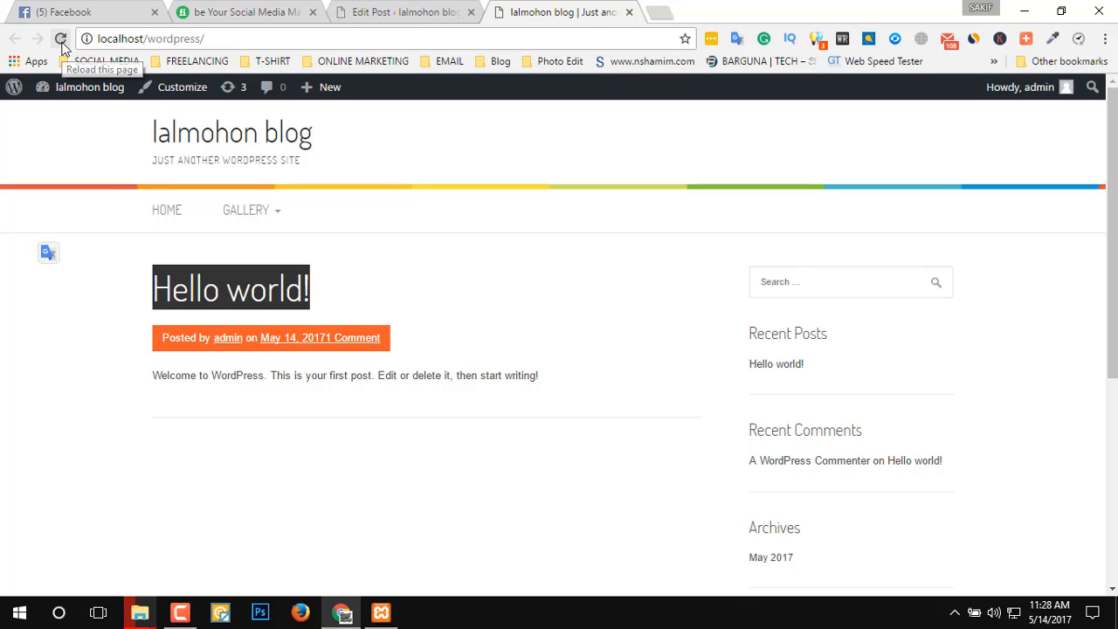
pyautogui.click(61, 40)
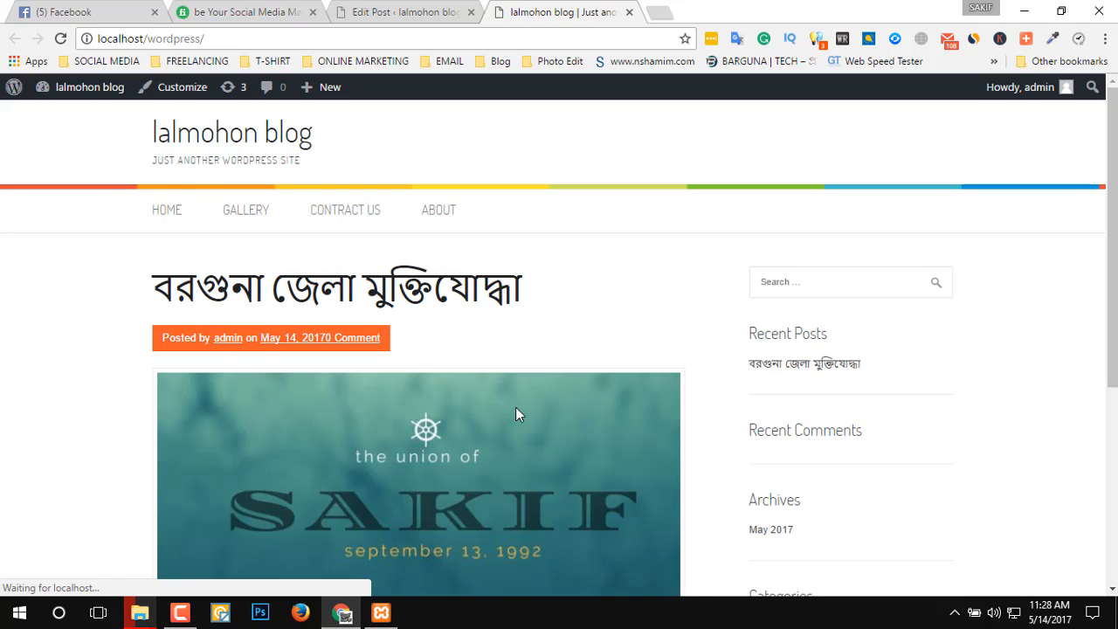
pyautogui.scroll(-3, 622, 331)
pyautogui.scroll(-1, 617, 323)
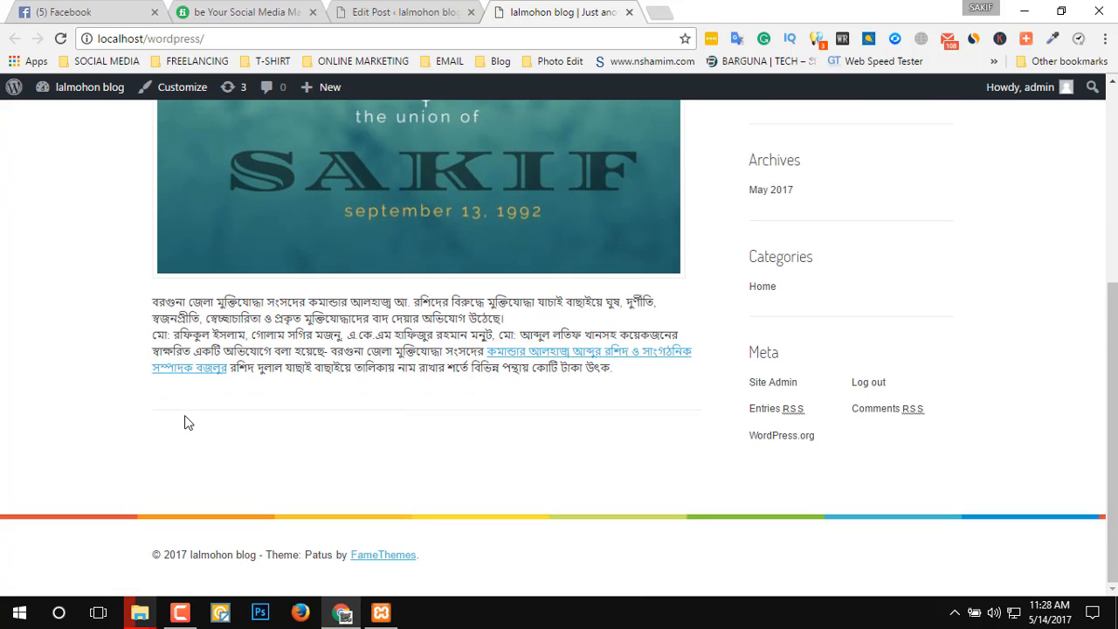
pyautogui.moveTo(624, 375); pyautogui.dragTo(105, 303)
pyautogui.scroll(4, 387, 436)
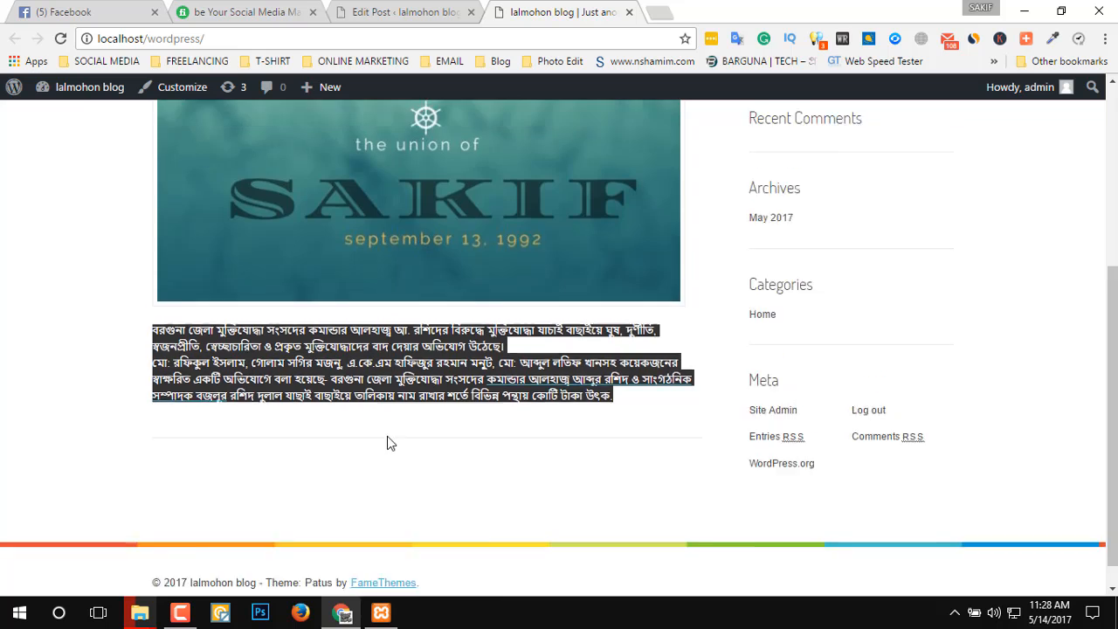
pyautogui.scroll(-1, 365, 479)
pyautogui.scroll(-3, 365, 479)
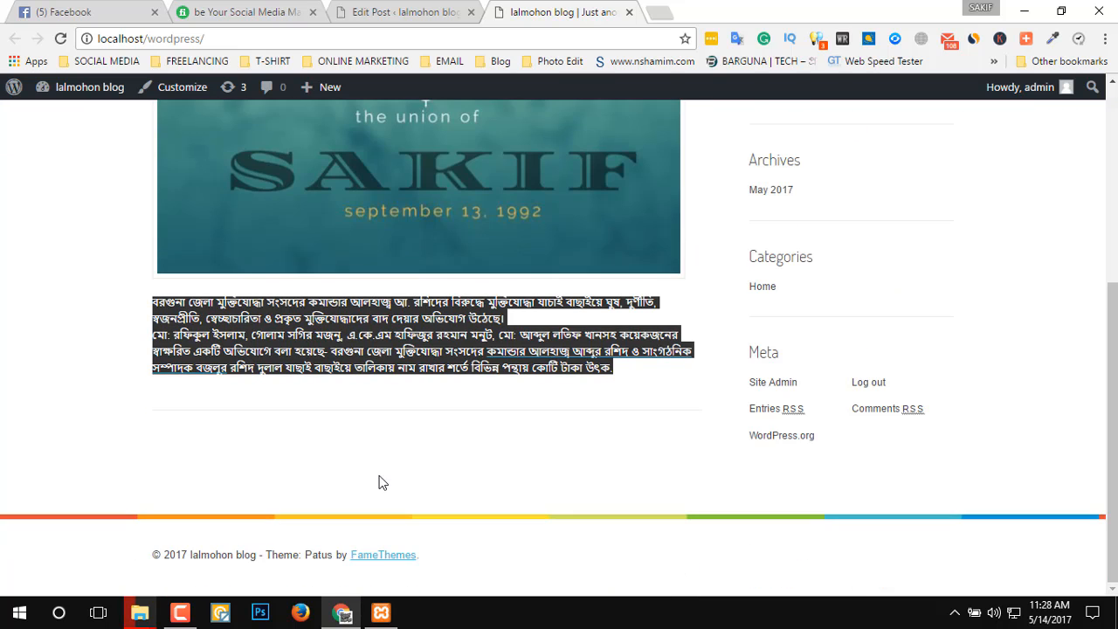
pyautogui.scroll(4, 507, 507)
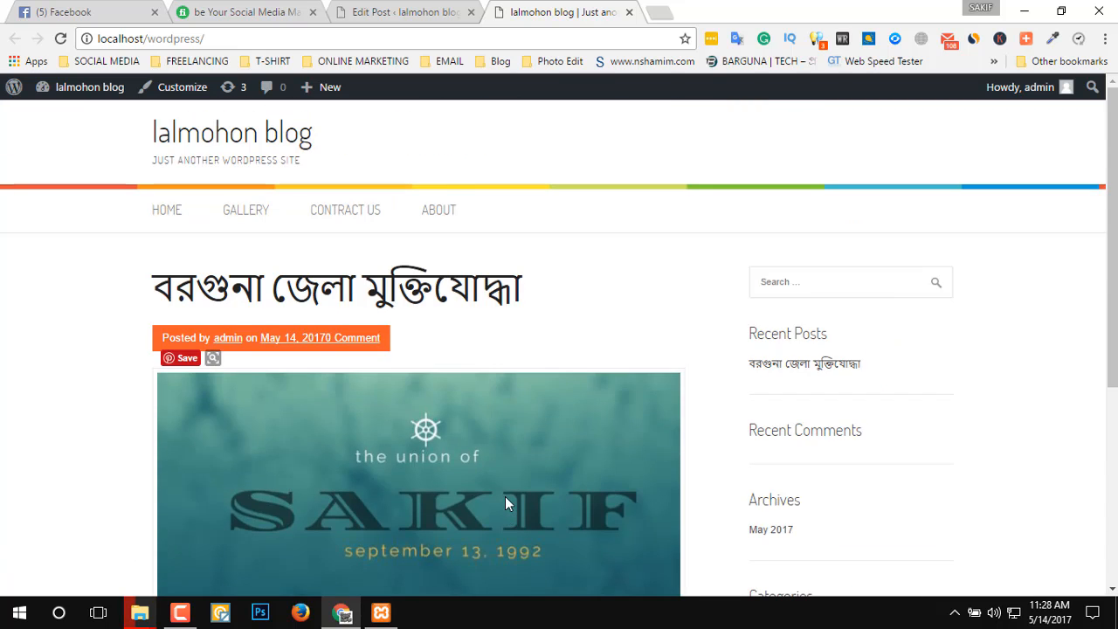
pyautogui.scroll(-3, 495, 460)
pyautogui.click(601, 482)
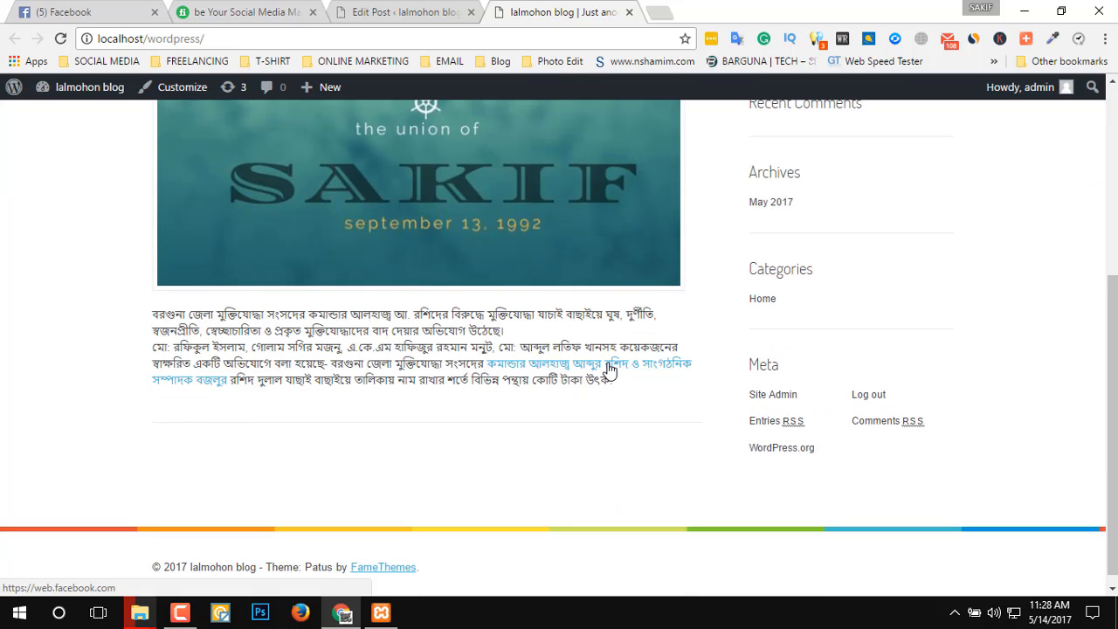
# Return to the WordPress admin and activate the Akismet plugin among the installed plugins.
pyautogui.click(409, 13)
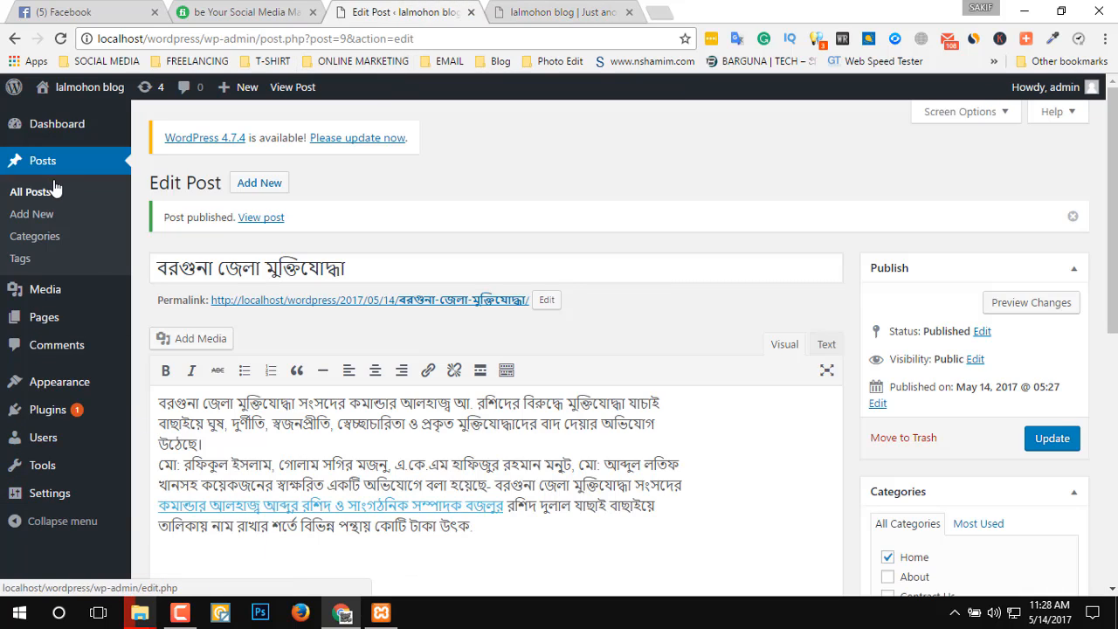
pyautogui.moveTo(61, 324)
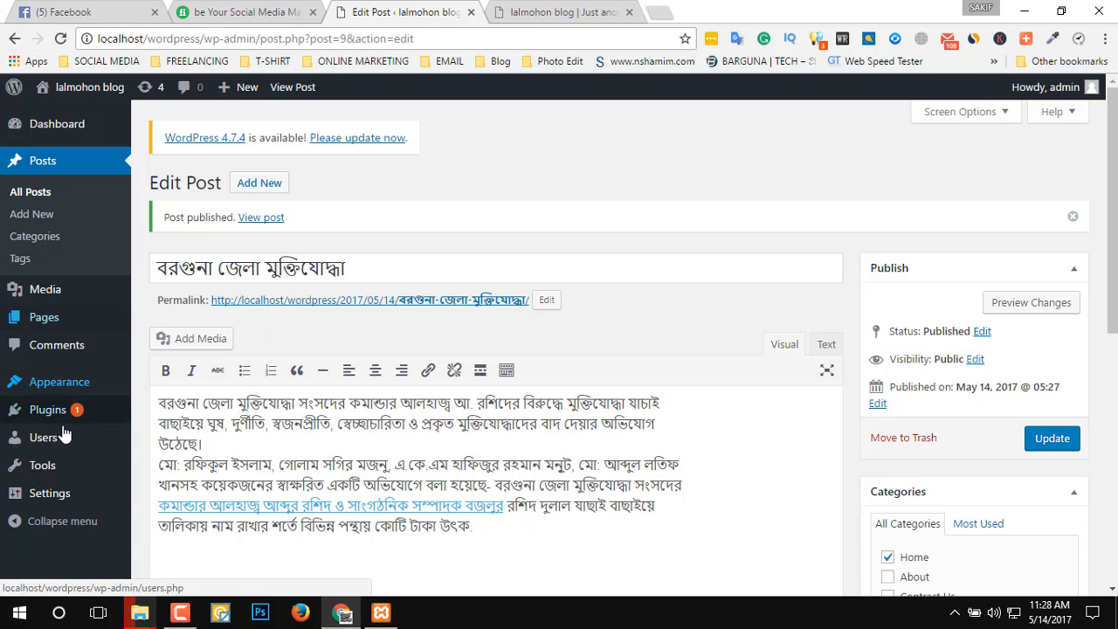
pyautogui.moveTo(70, 413)
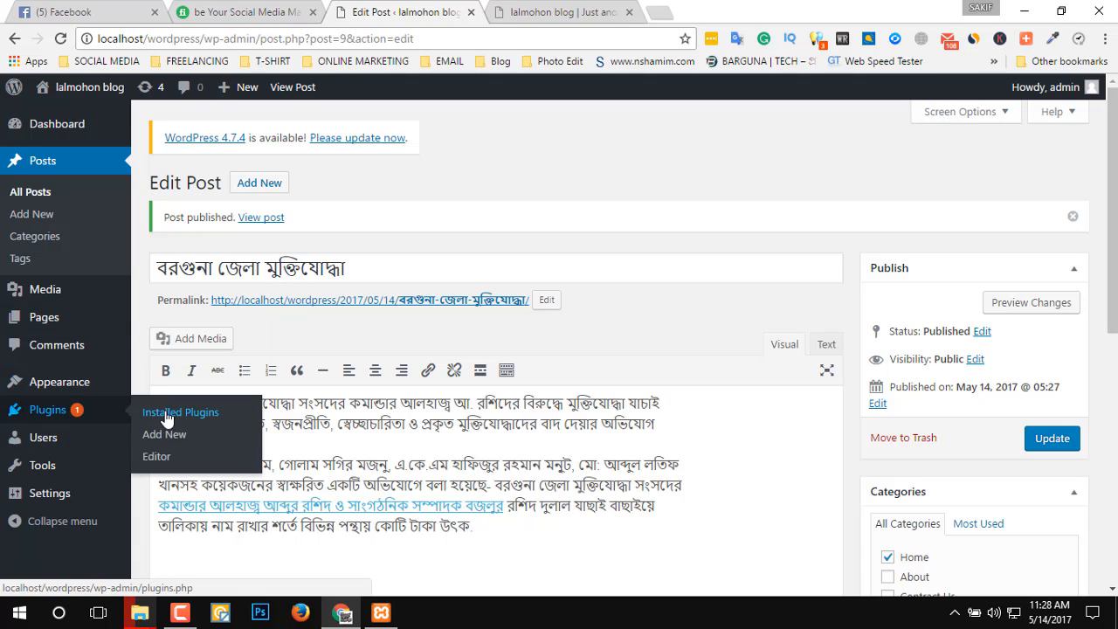
pyautogui.click(194, 416)
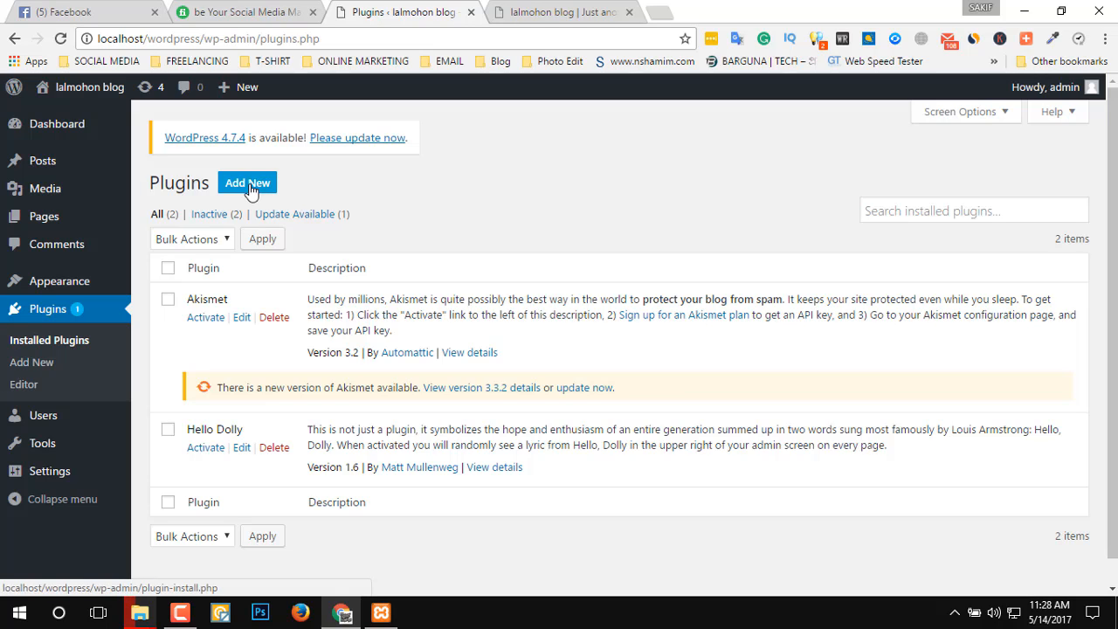
pyautogui.click(209, 320)
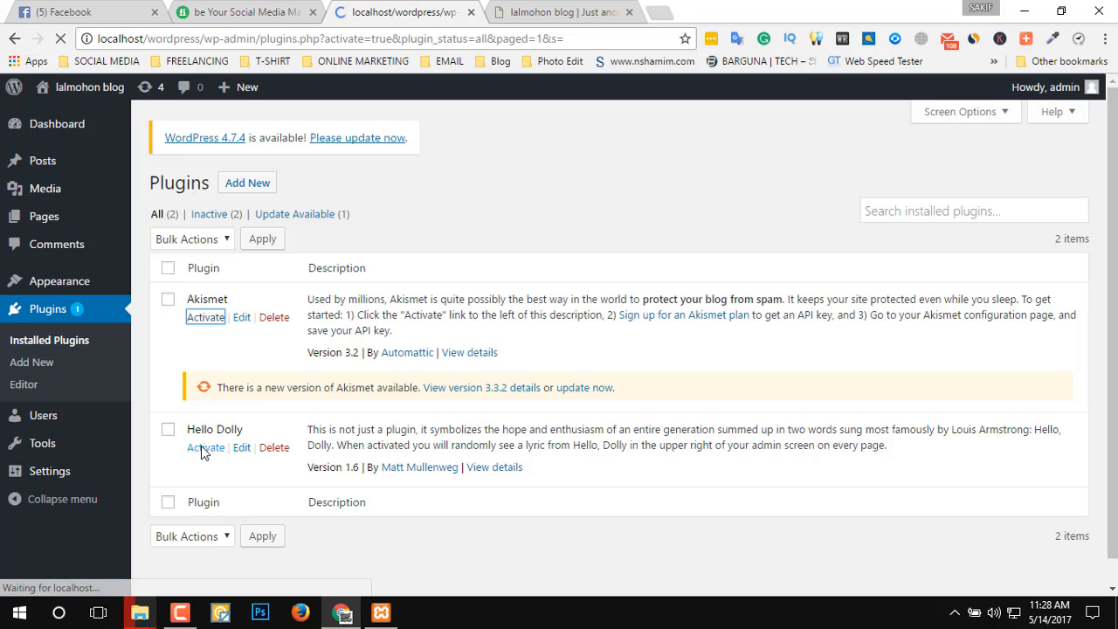
pyautogui.scroll(-1, 449, 458)
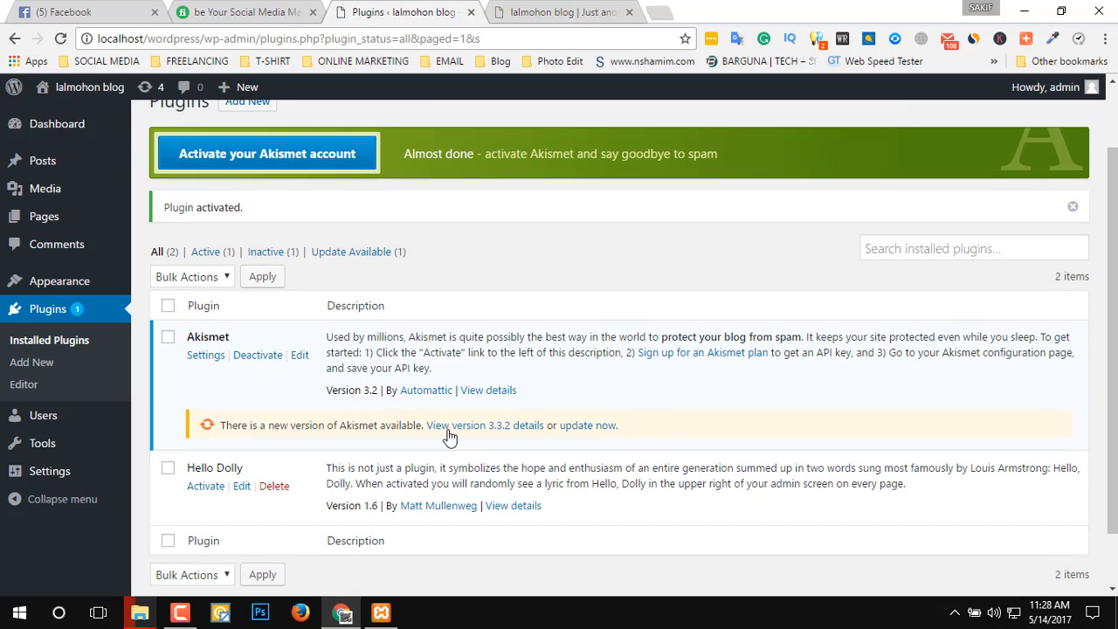
# Open the Akismet account setup and its API key sign-up site, and return to the Akismet settings page.
pyautogui.click(330, 160)
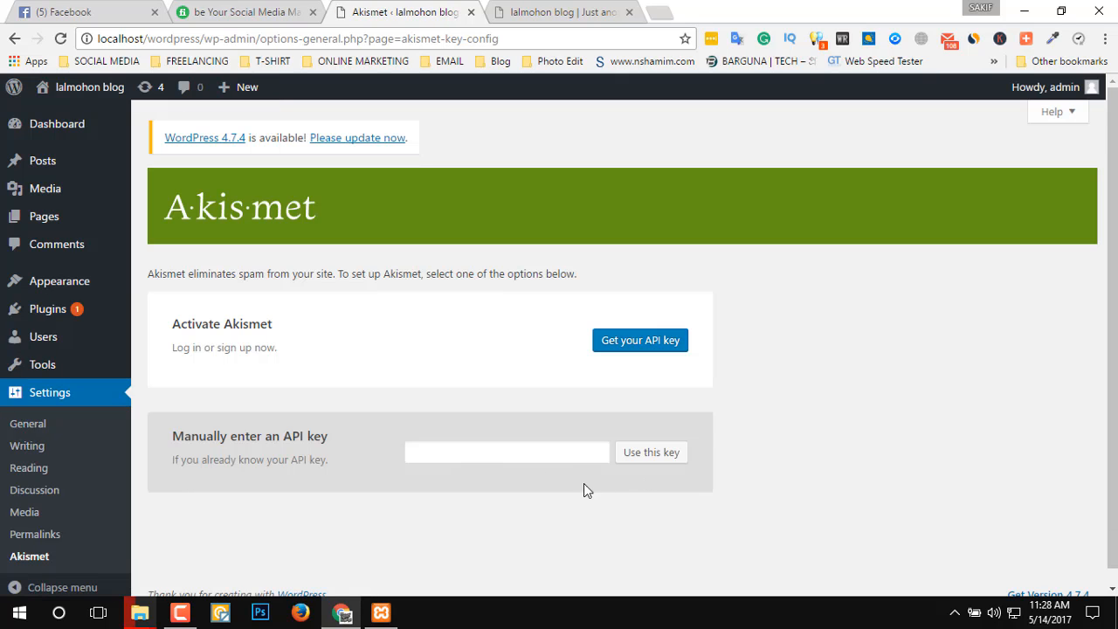
pyautogui.click(666, 342)
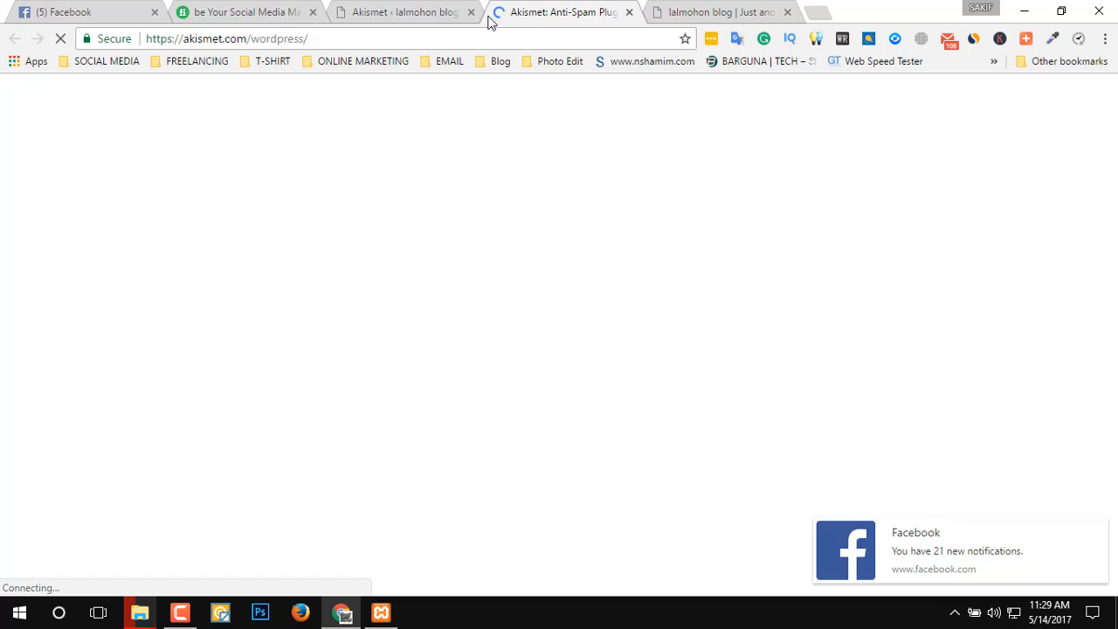
pyautogui.click(384, 12)
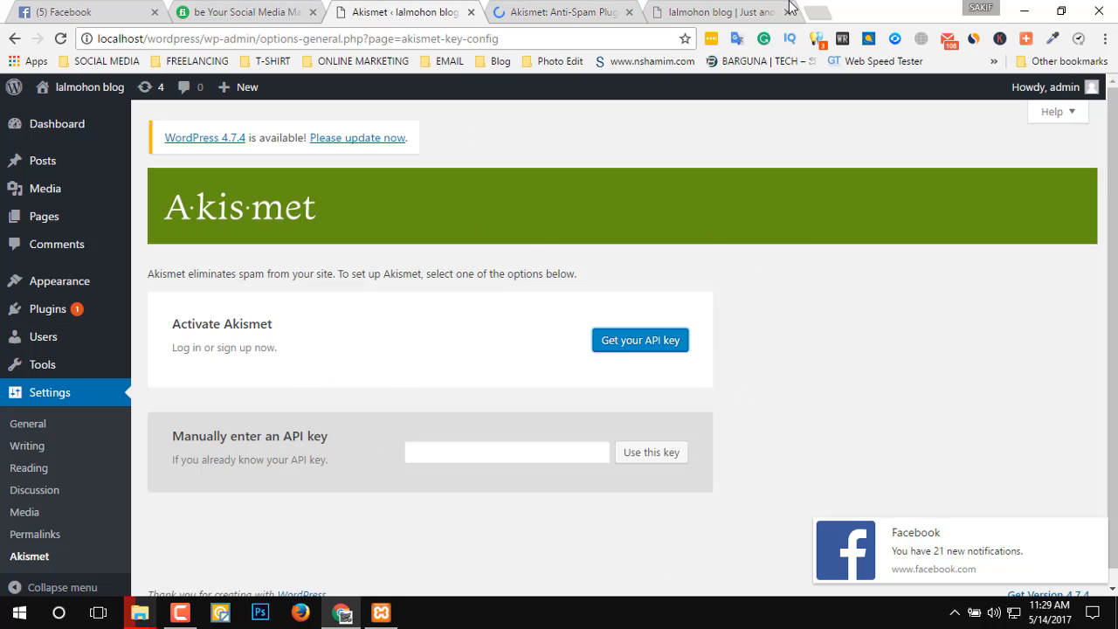
# Look over the blog's front page and the Akismet plugin site, and close the Akismet site's tab.
pyautogui.click(739, 11)
pyautogui.scroll(10, 367, 518)
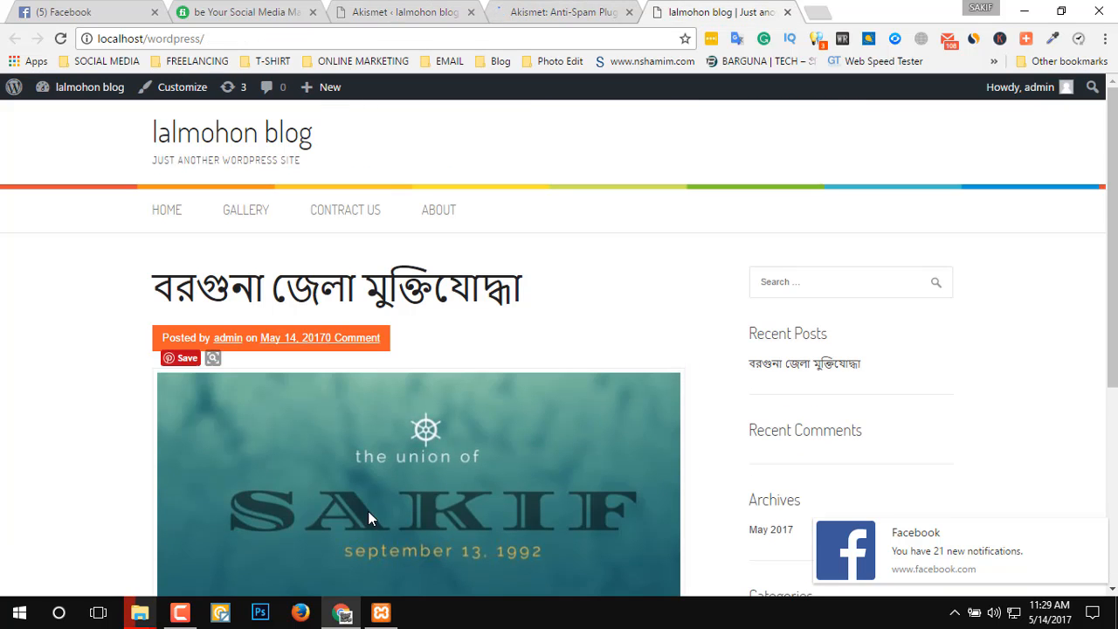
pyautogui.moveTo(564, 276)
pyautogui.mouseDown()
pyautogui.moveTo(388, 288)
pyautogui.moveTo(132, 270)
pyautogui.moveTo(597, 268)
pyautogui.moveTo(117, 257)
pyautogui.moveTo(329, 252)
pyautogui.moveTo(407, 273)
pyautogui.moveTo(130, 273)
pyautogui.moveTo(397, 315)
pyautogui.moveTo(109, 302)
pyautogui.moveTo(562, 278)
pyautogui.mouseUp()
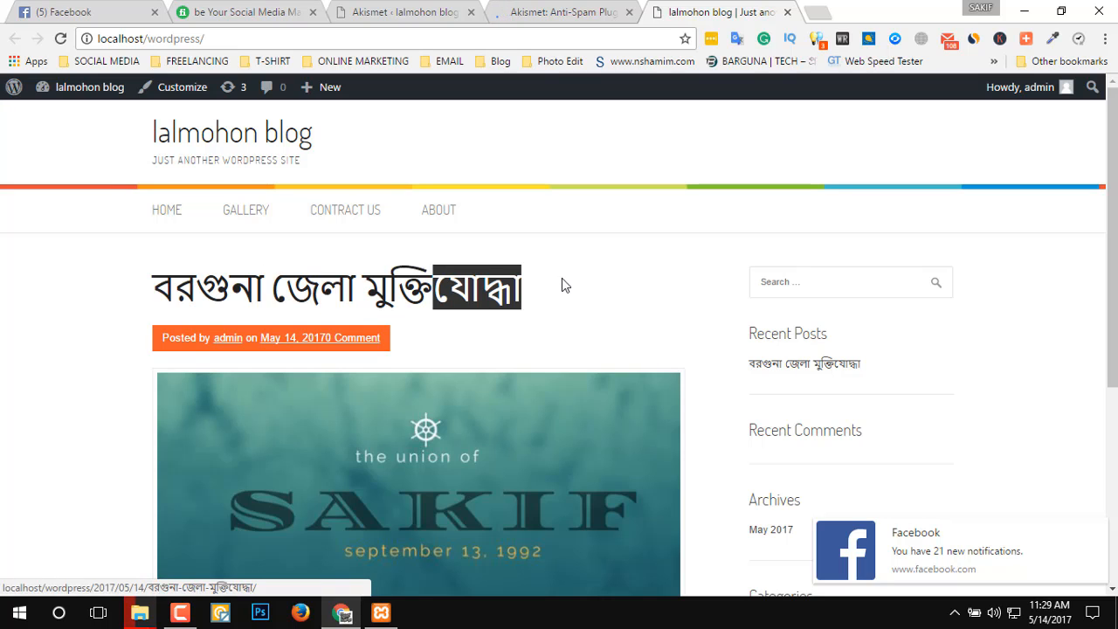
pyautogui.click(562, 278)
pyautogui.click(612, 14)
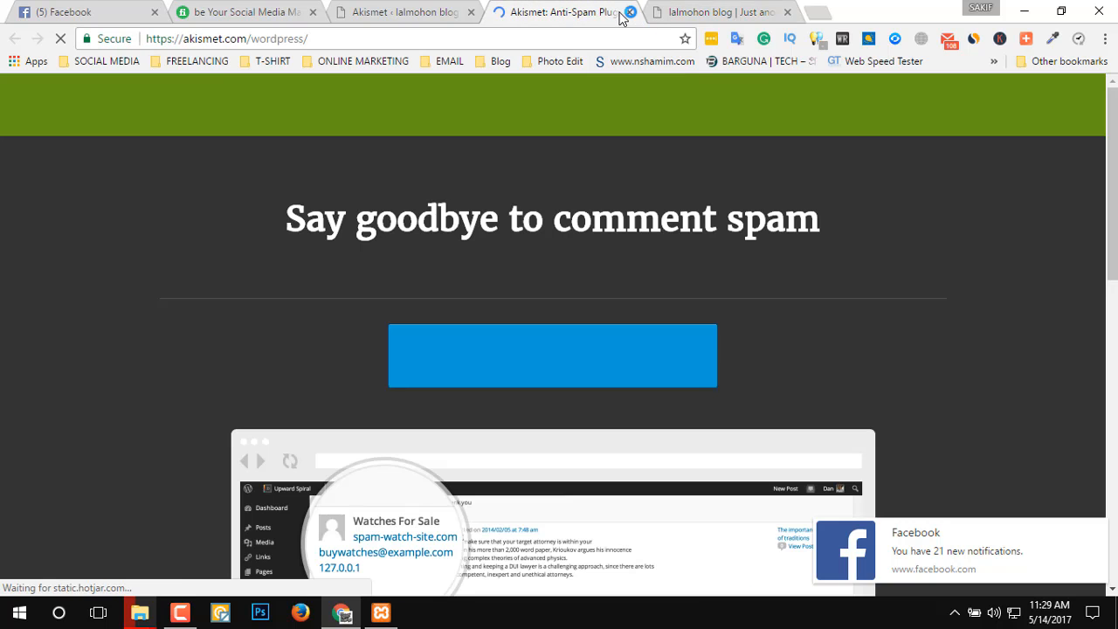
pyautogui.scroll(-3, 768, 314)
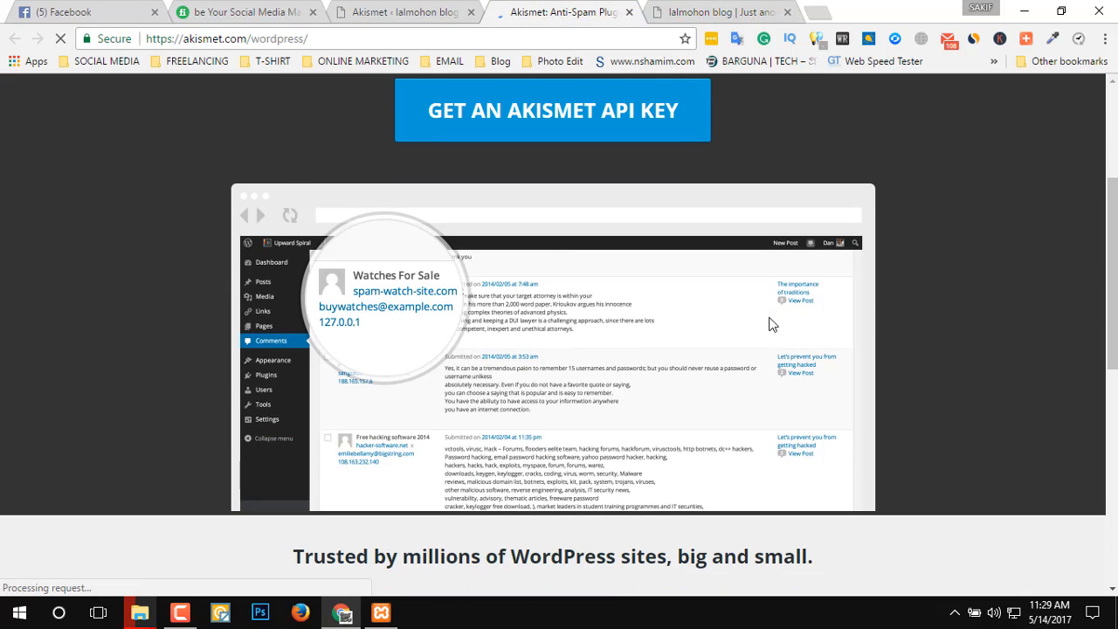
pyautogui.click(629, 13)
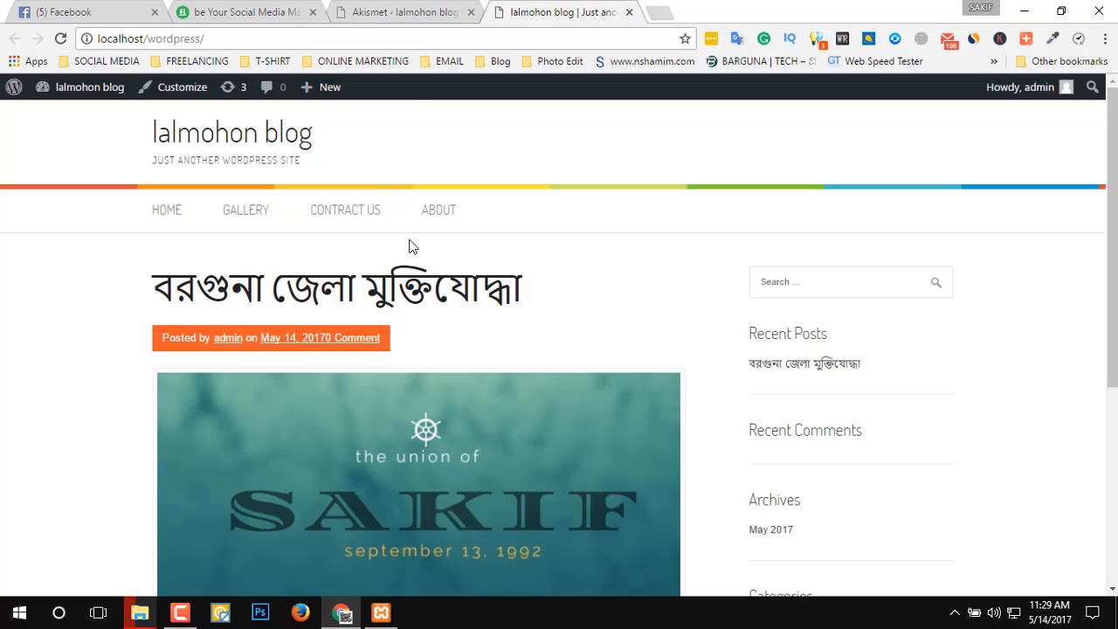
# Return to the WordPress admin and review the list of installed plugins.
pyautogui.click(404, 12)
pyautogui.scroll(-1, 524, 435)
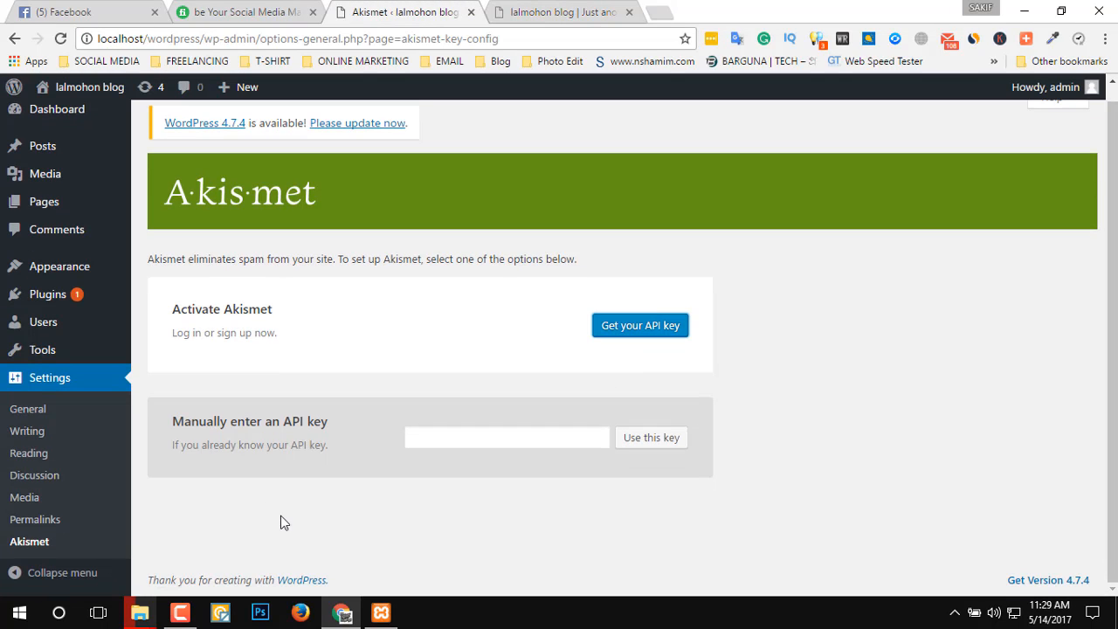
pyautogui.scroll(1, 887, 567)
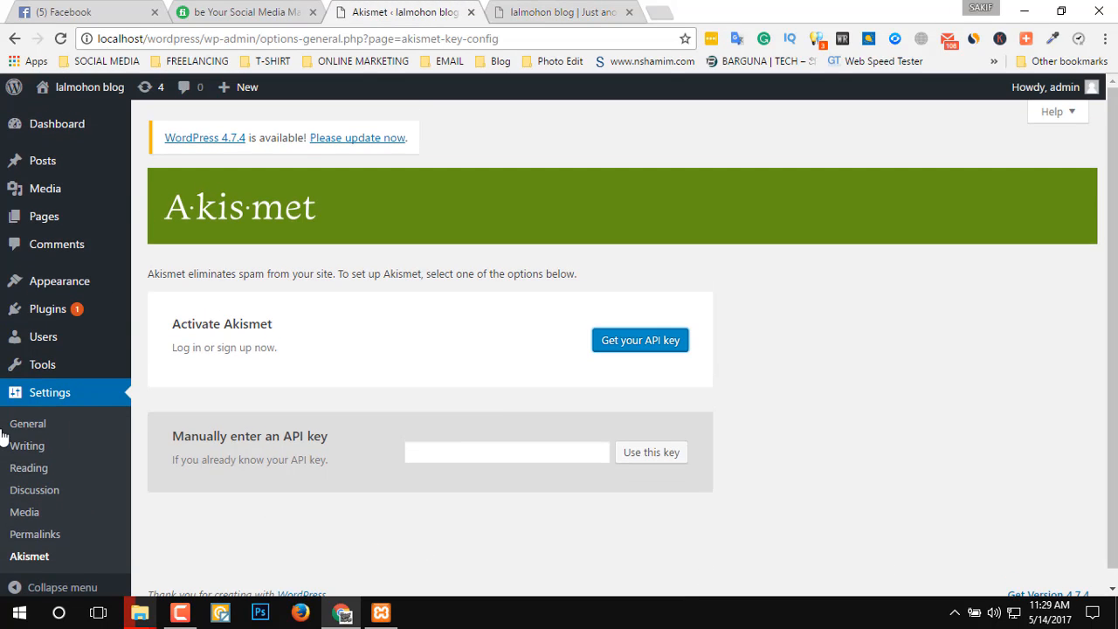
pyautogui.click(77, 310)
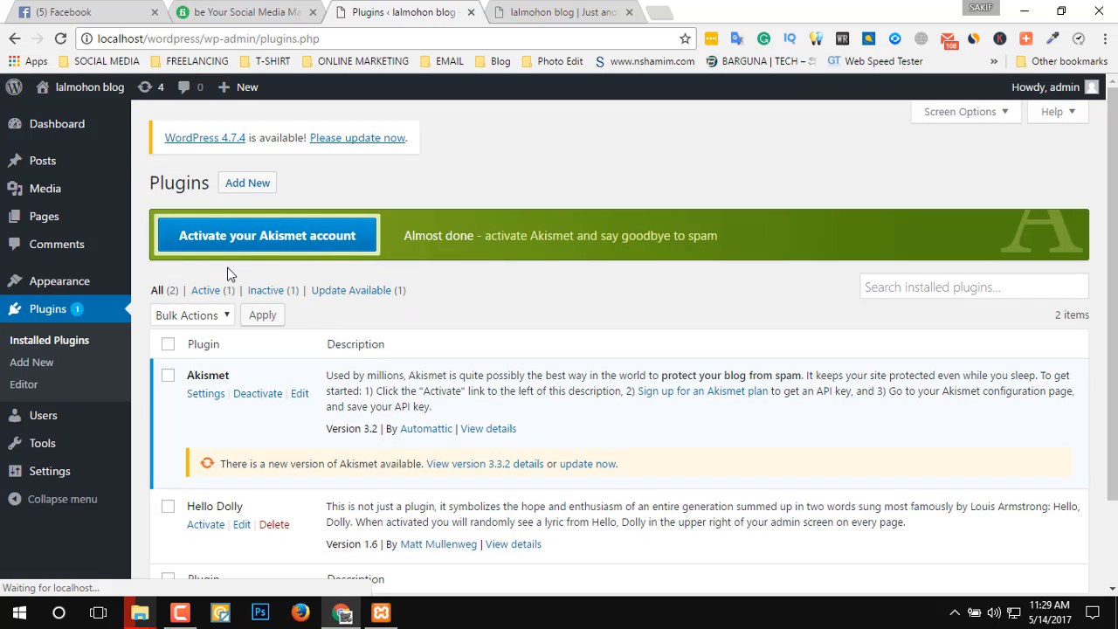
pyautogui.scroll(-2, 422, 415)
pyautogui.scroll(2, 422, 415)
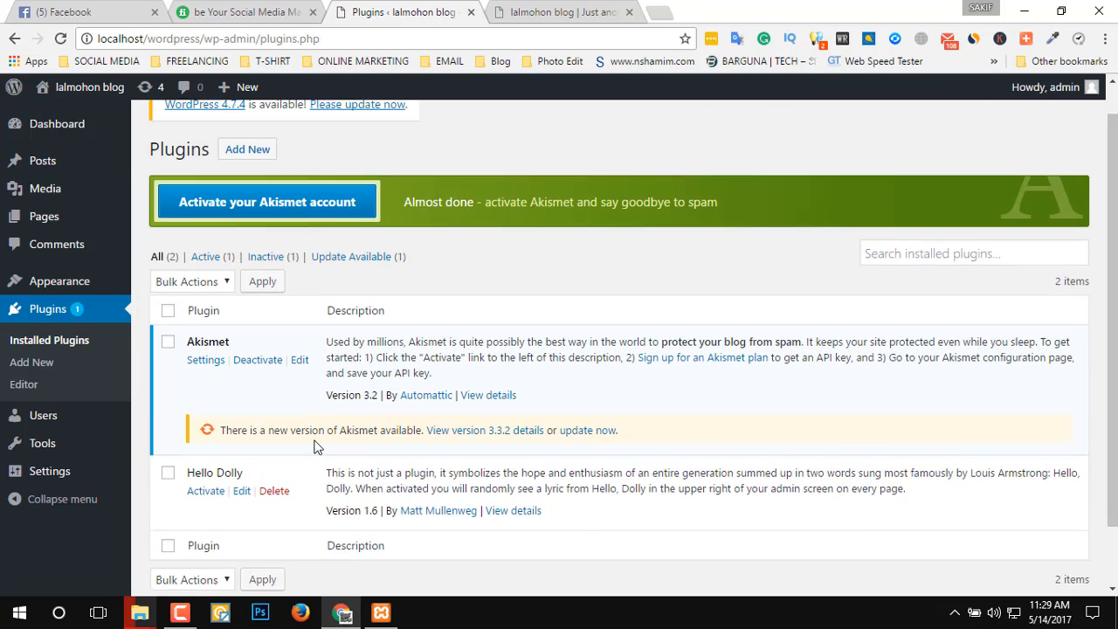
# Open the Add Plugins page and examine the featured plugins, from Jetpack and WP Super Cache to bbPress, BuddyPress and Theme Check, plus the popular tags.
pyautogui.click(250, 183)
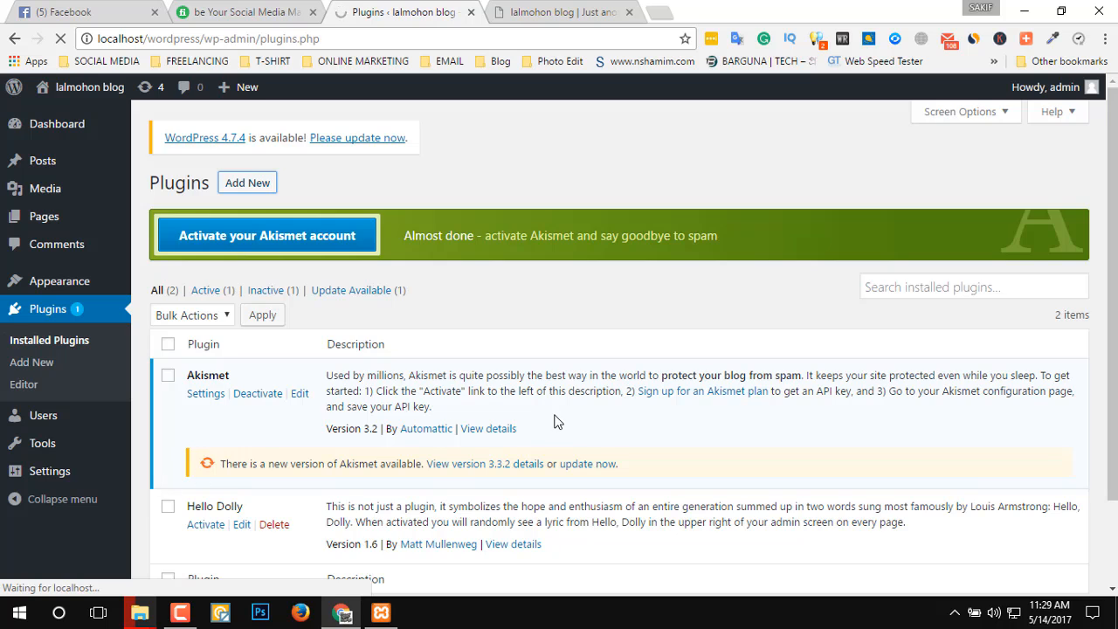
pyautogui.scroll(-3, 555, 422)
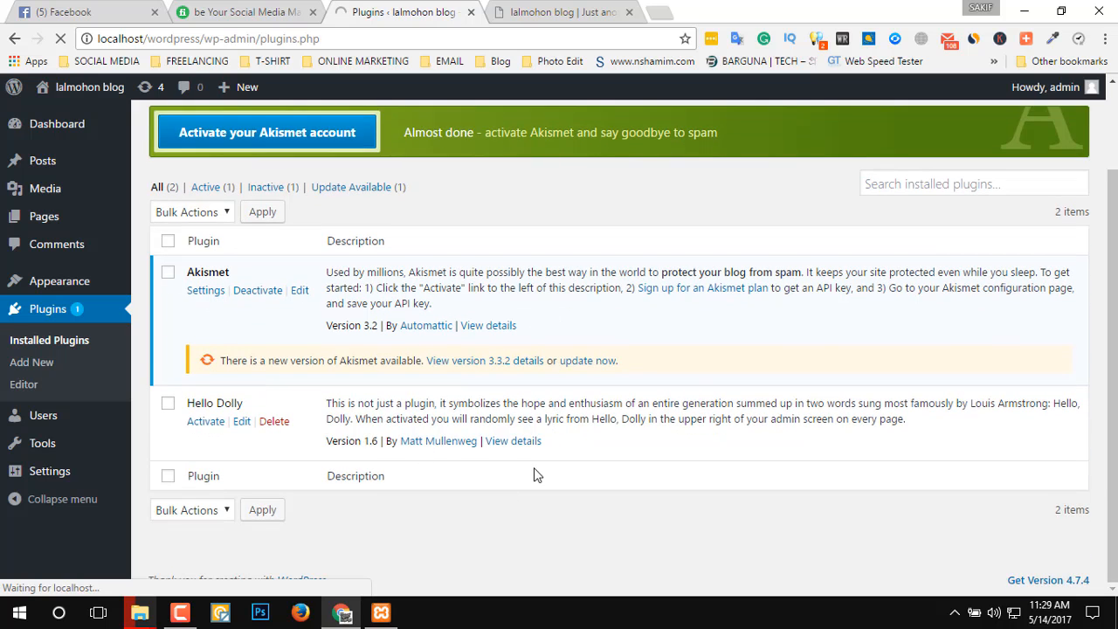
pyautogui.scroll(3, 401, 178)
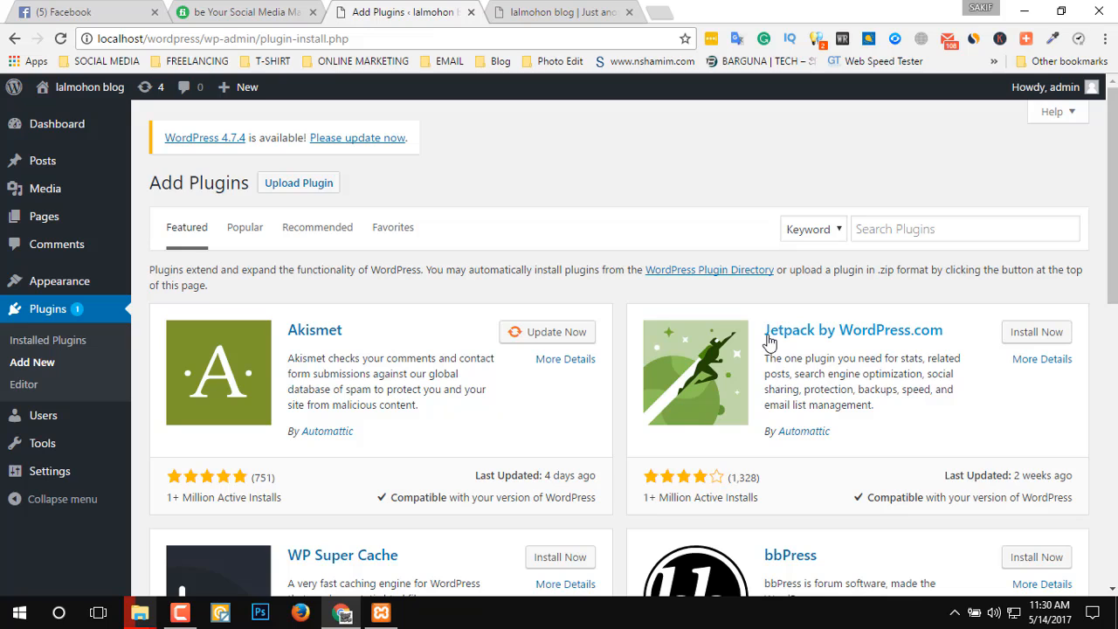
pyautogui.moveTo(762, 330); pyautogui.dragTo(977, 332)
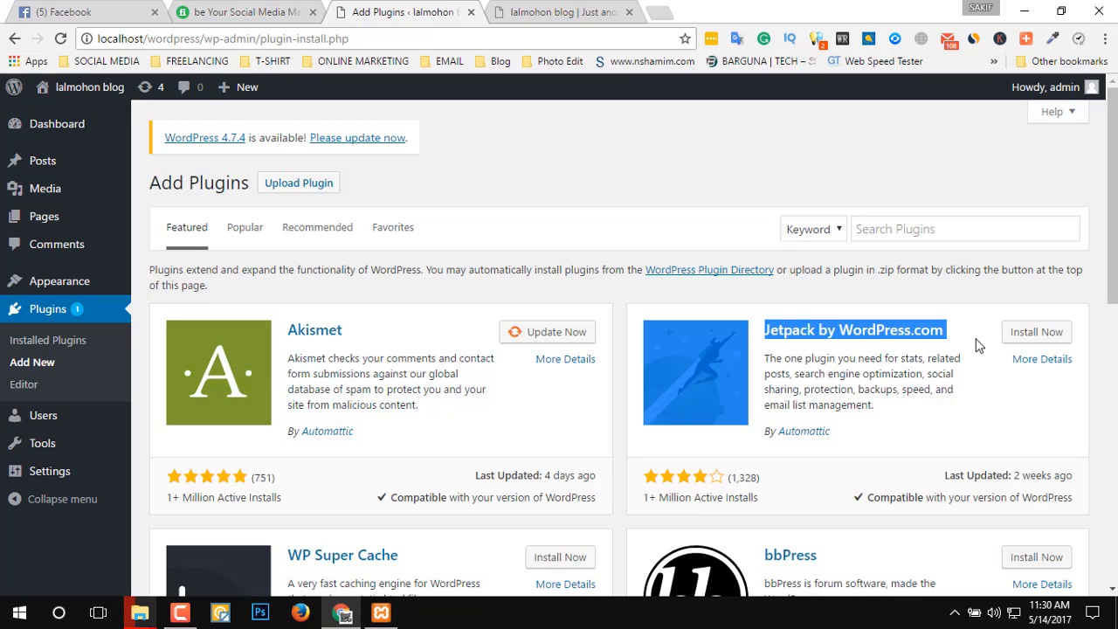
pyautogui.click(974, 416)
pyautogui.scroll(-3, 742, 417)
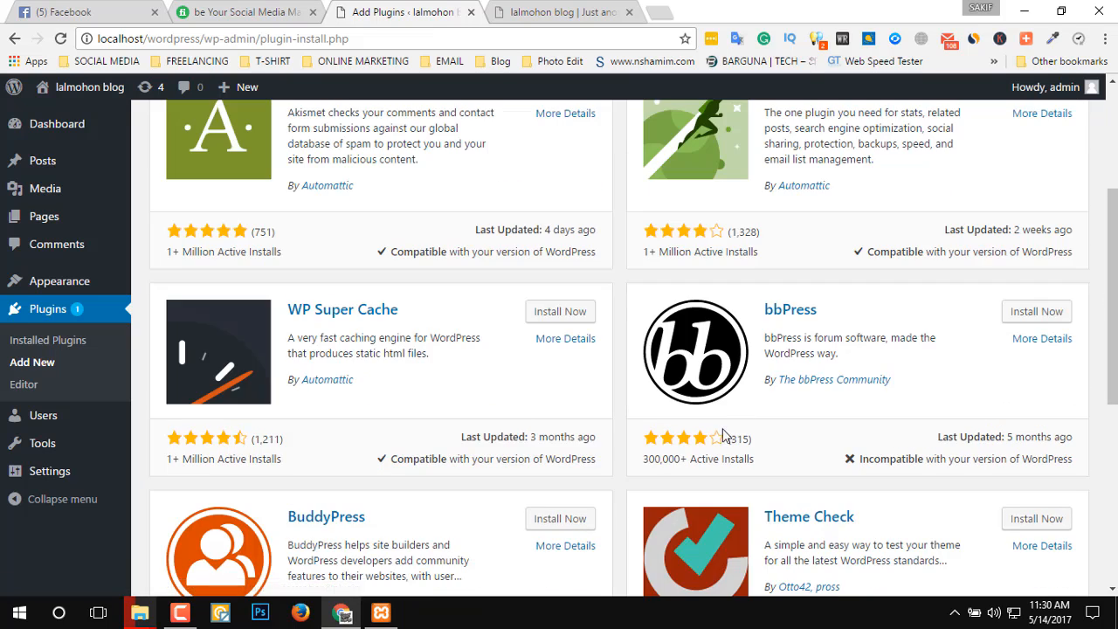
pyautogui.moveTo(857, 304); pyautogui.dragTo(690, 330)
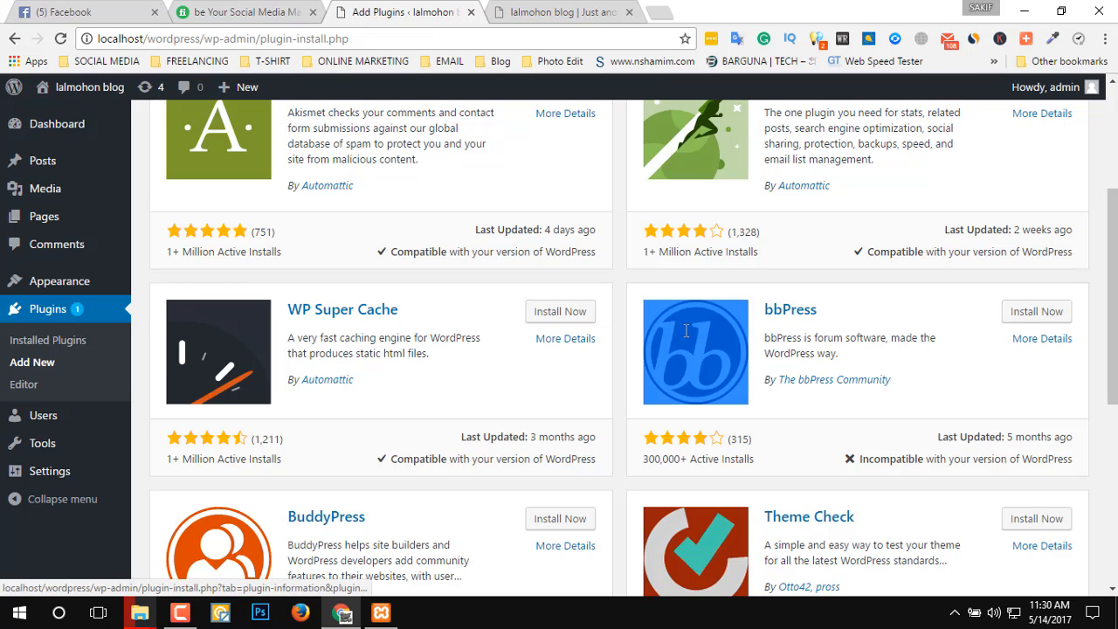
pyautogui.moveTo(421, 311); pyautogui.dragTo(306, 307)
pyautogui.scroll(-2, 483, 455)
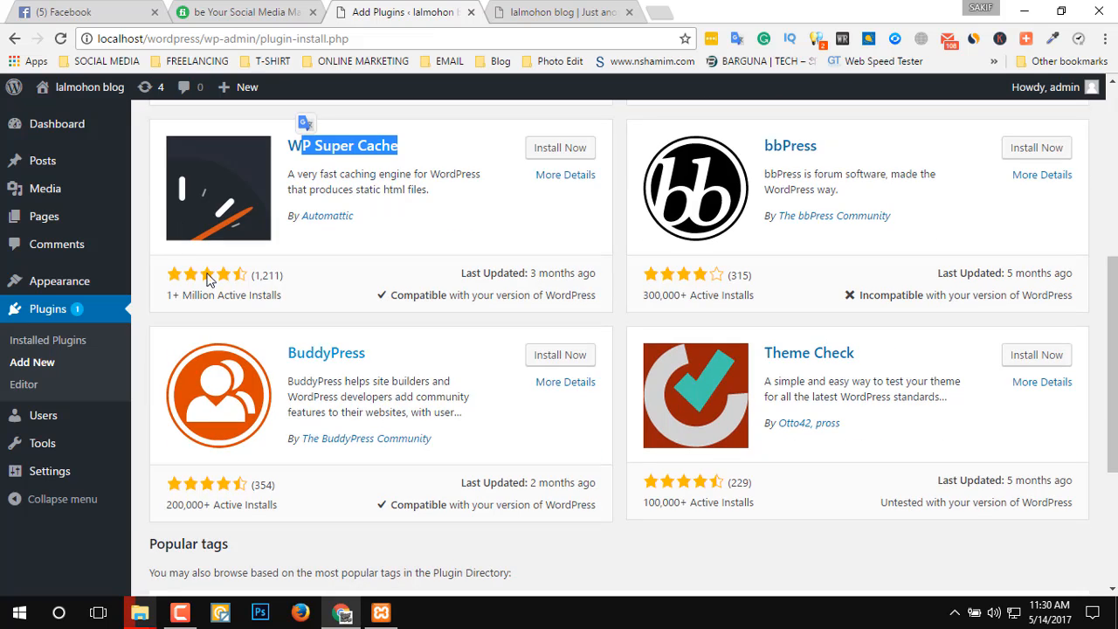
pyautogui.moveTo(390, 365); pyautogui.dragTo(320, 354)
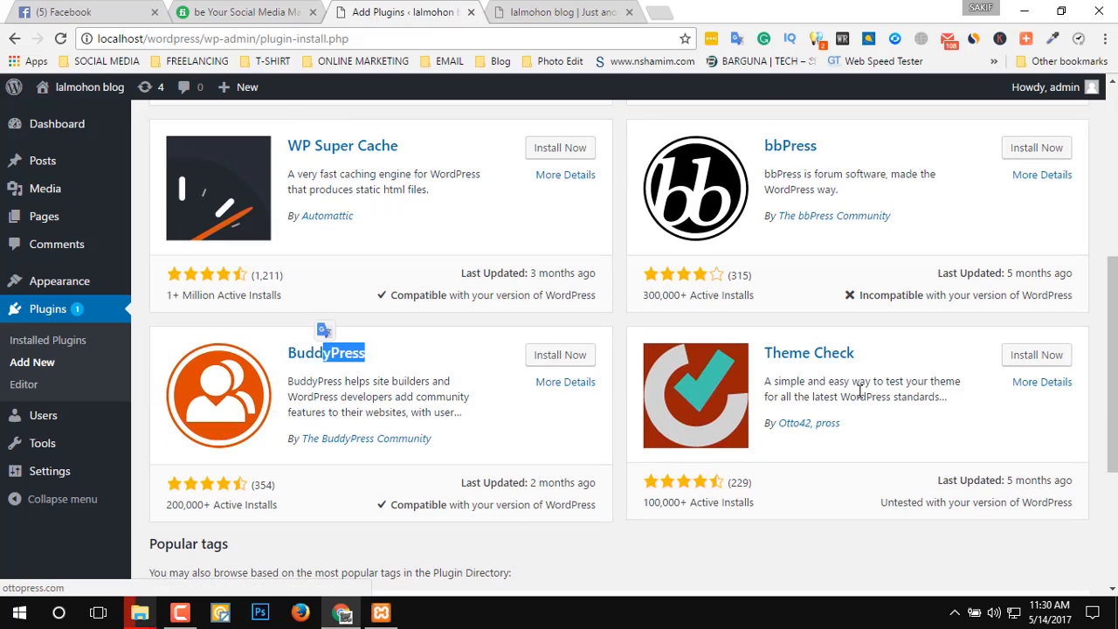
pyautogui.moveTo(878, 358); pyautogui.dragTo(801, 348)
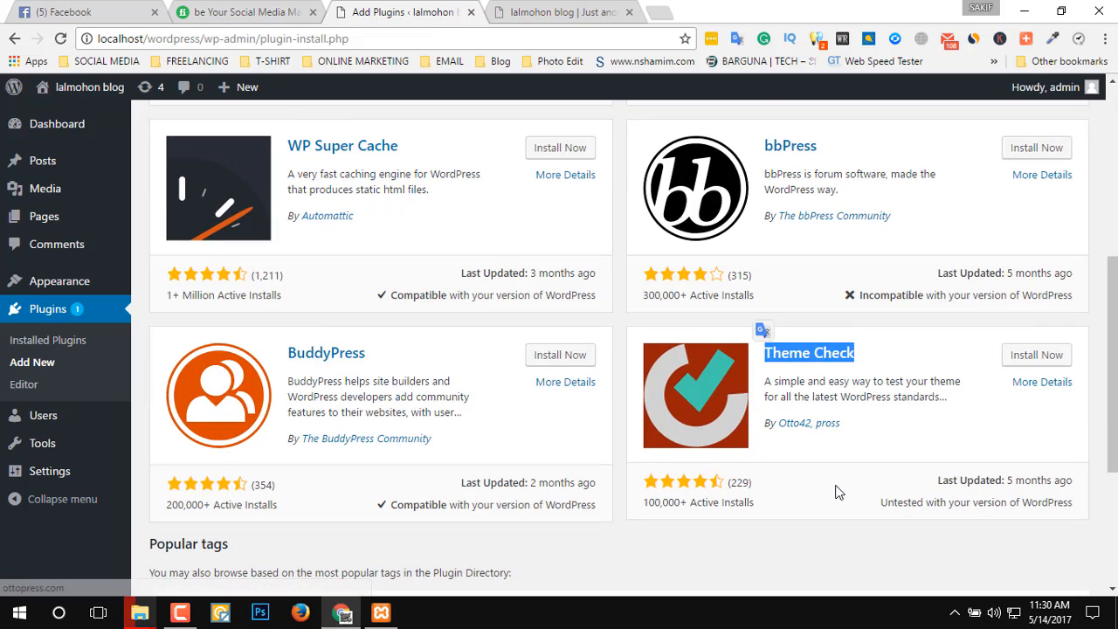
pyautogui.scroll(-3, 697, 502)
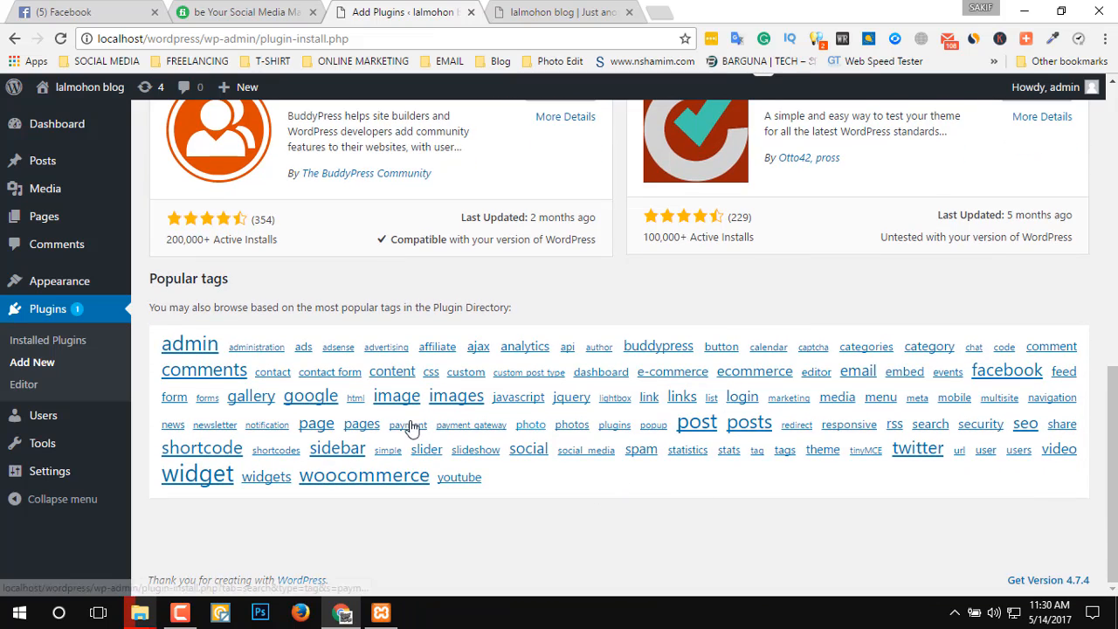
pyautogui.scroll(6, 367, 437)
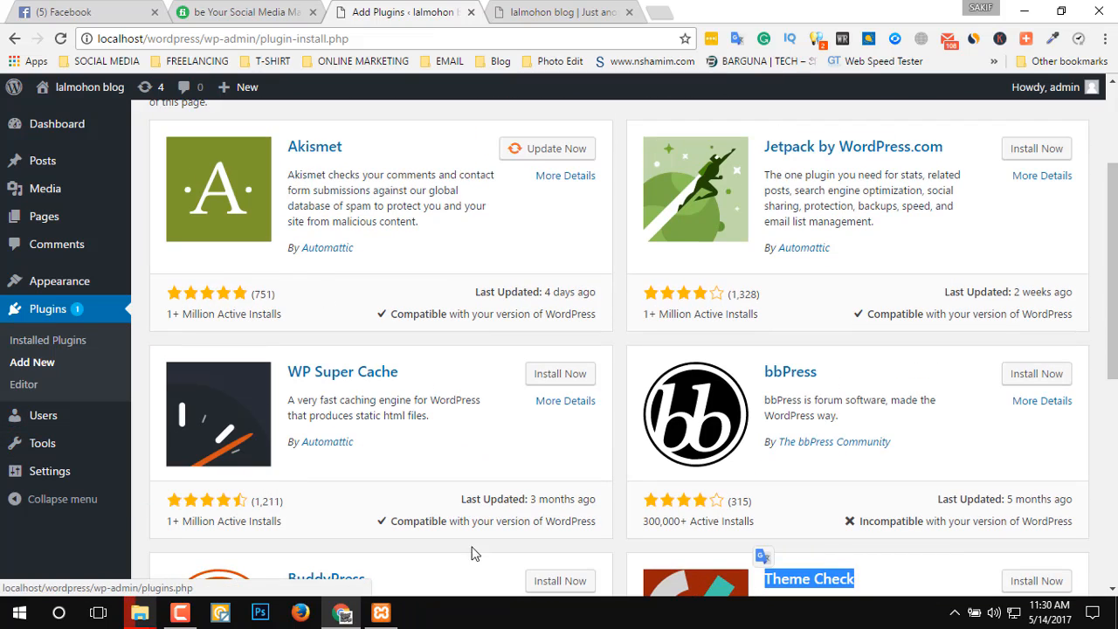
pyautogui.scroll(2, 341, 465)
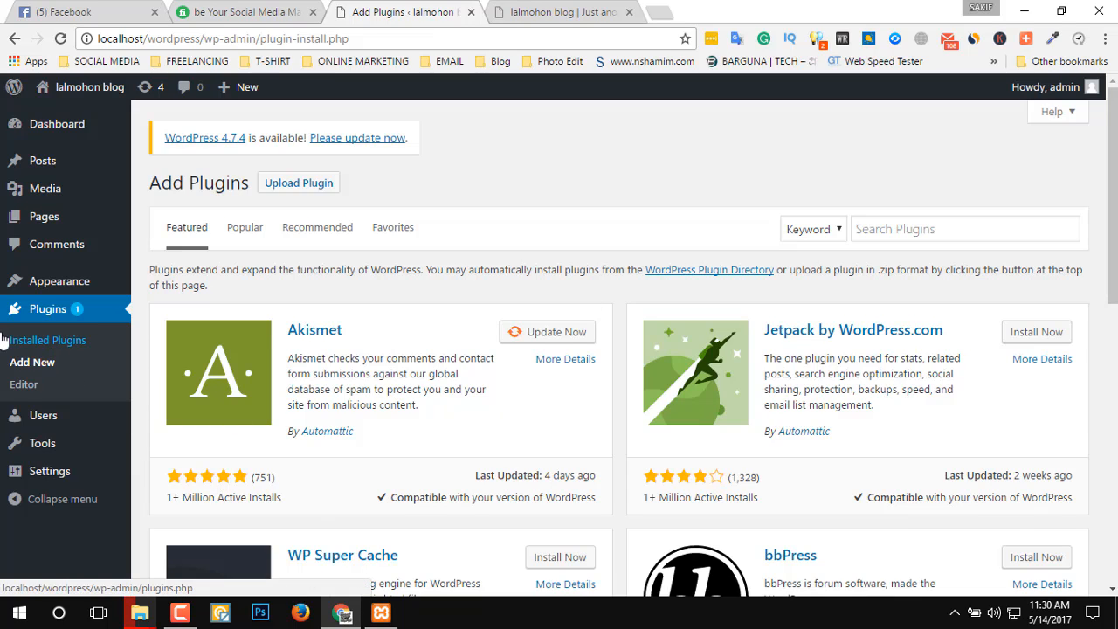
# Open the theme's Widgets page, set the Sidebar's Search widget title to "Search" and save it.
pyautogui.moveTo(48, 291)
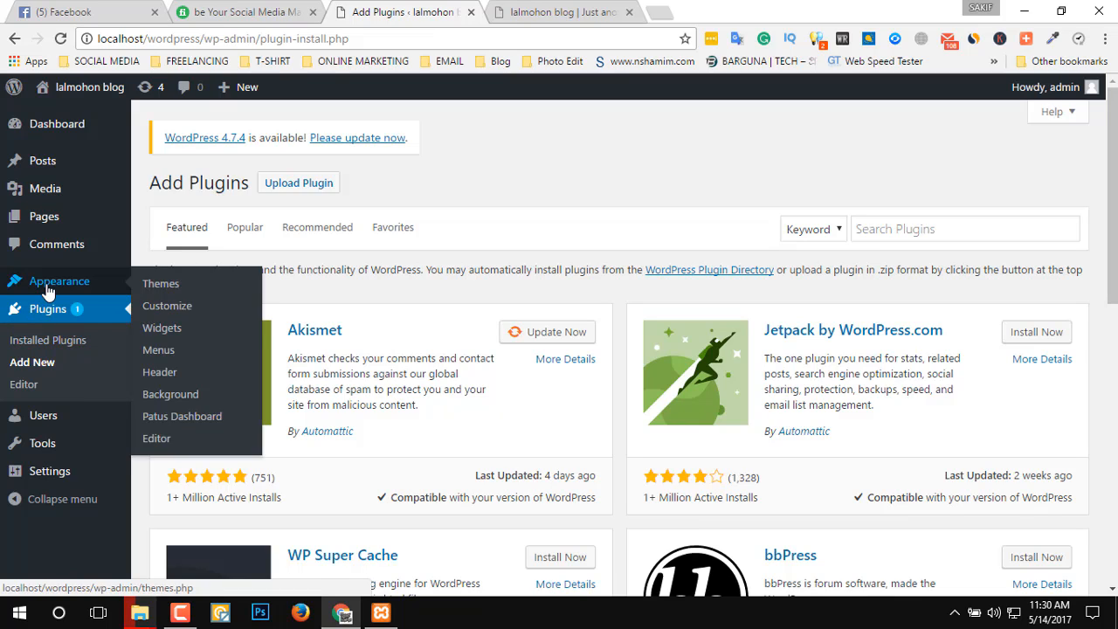
pyautogui.click(178, 331)
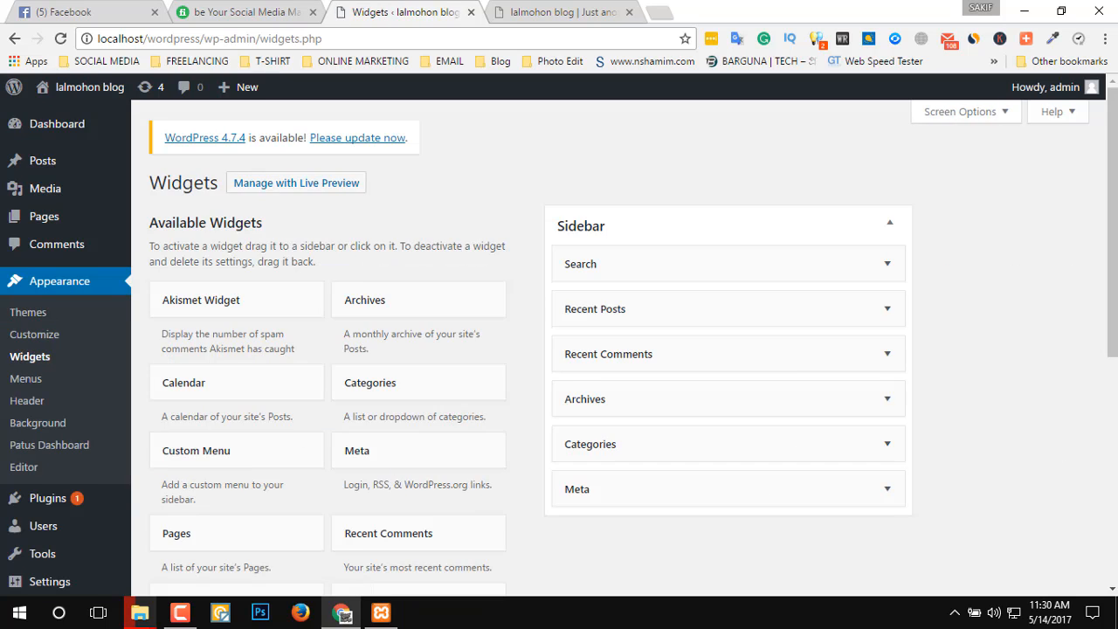
pyautogui.scroll(-1, 788, 447)
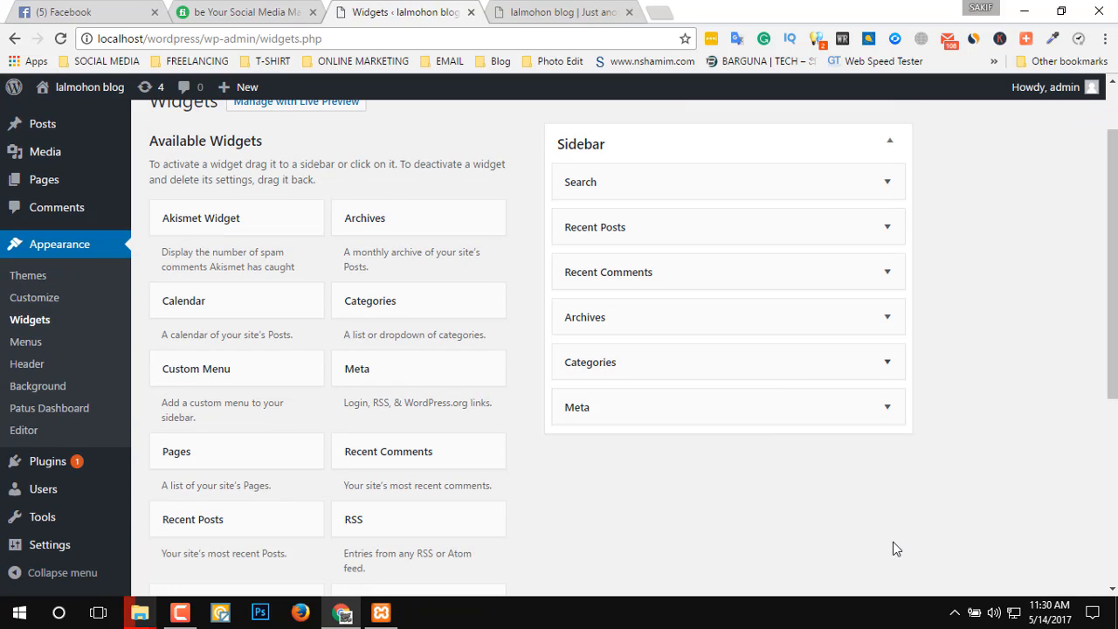
pyautogui.scroll(1, 648, 500)
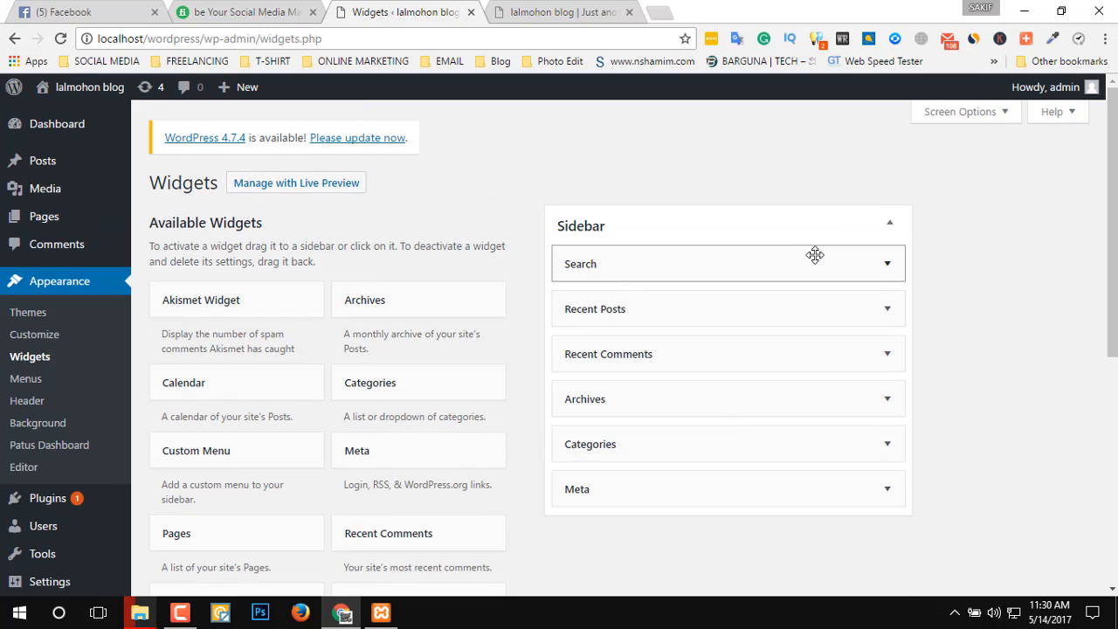
pyautogui.click(826, 255)
pyautogui.click(825, 254)
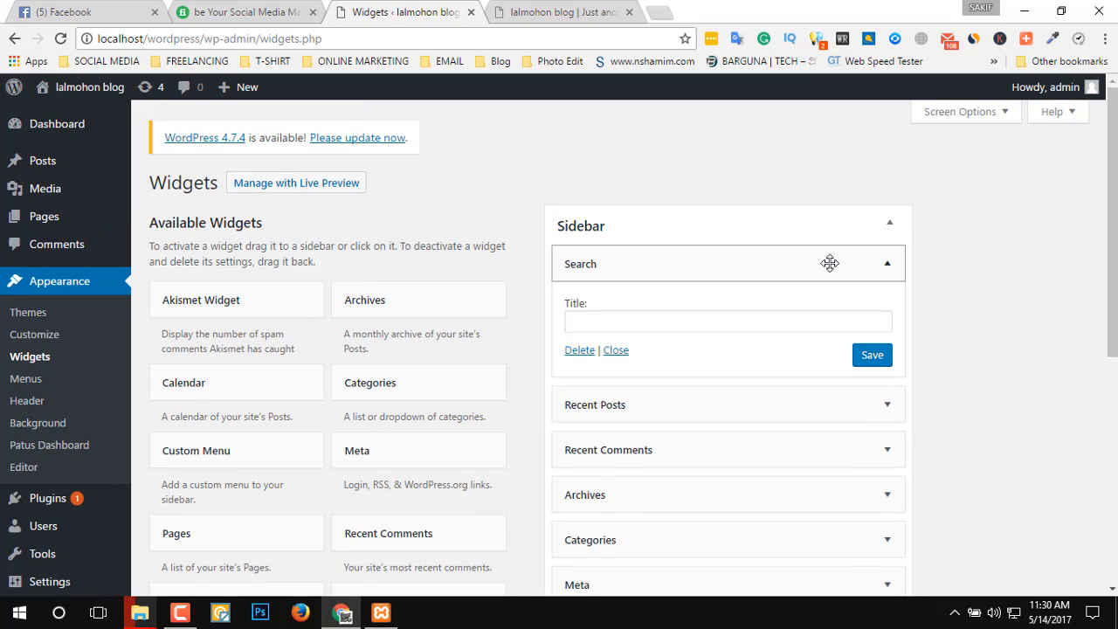
pyautogui.click(826, 254)
pyautogui.click(713, 323)
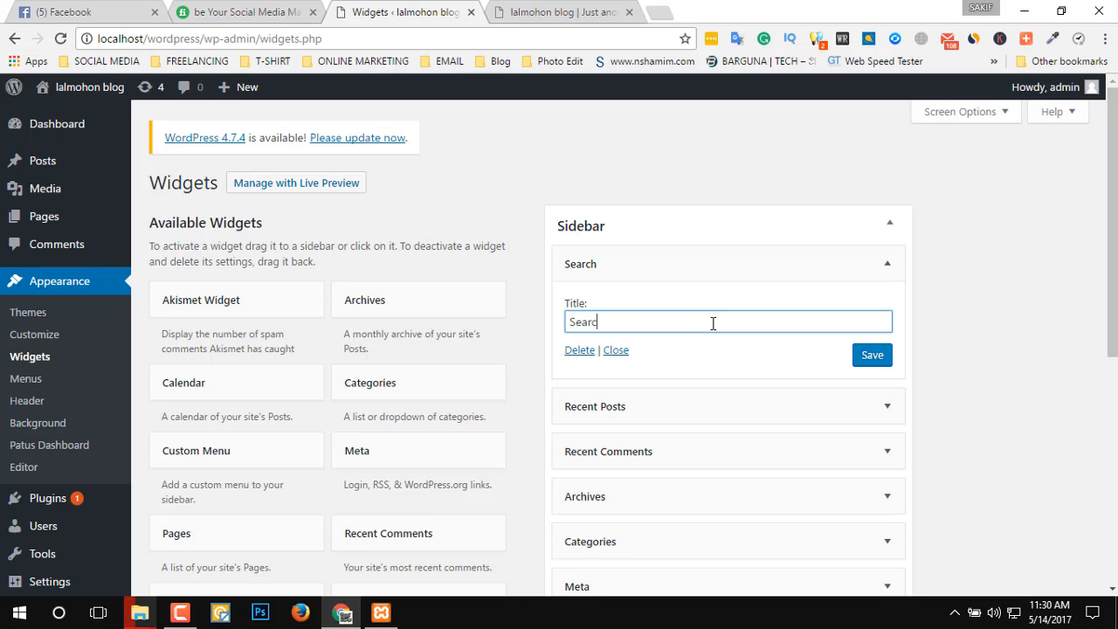
pyautogui.click(873, 356)
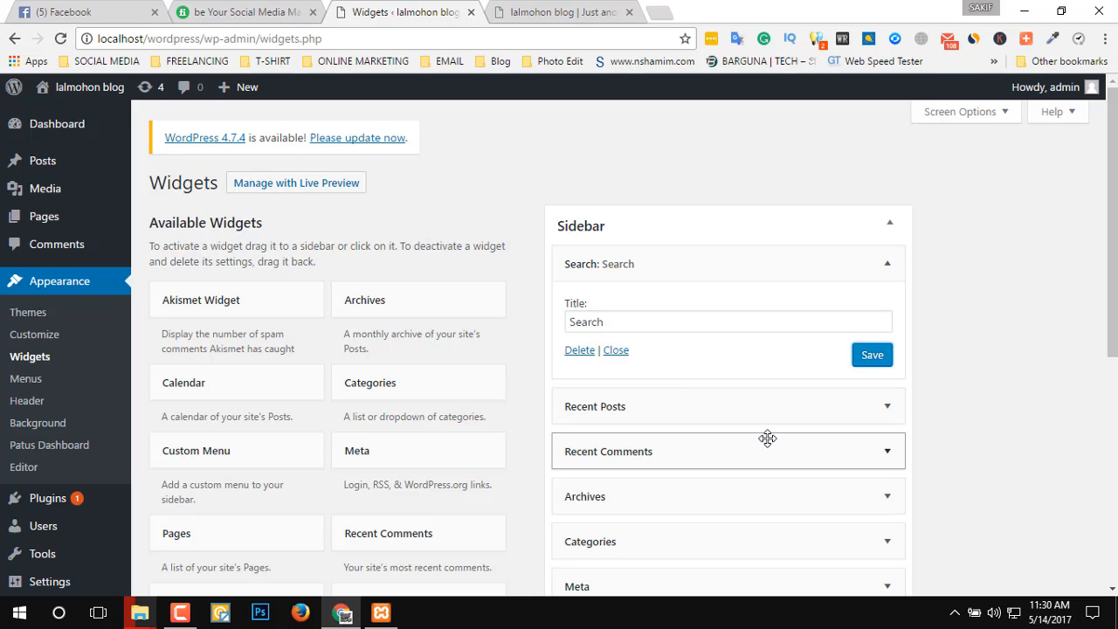
# View the settings of the Categories widget in the Sidebar and collapse them again.
pyautogui.scroll(-2, 932, 421)
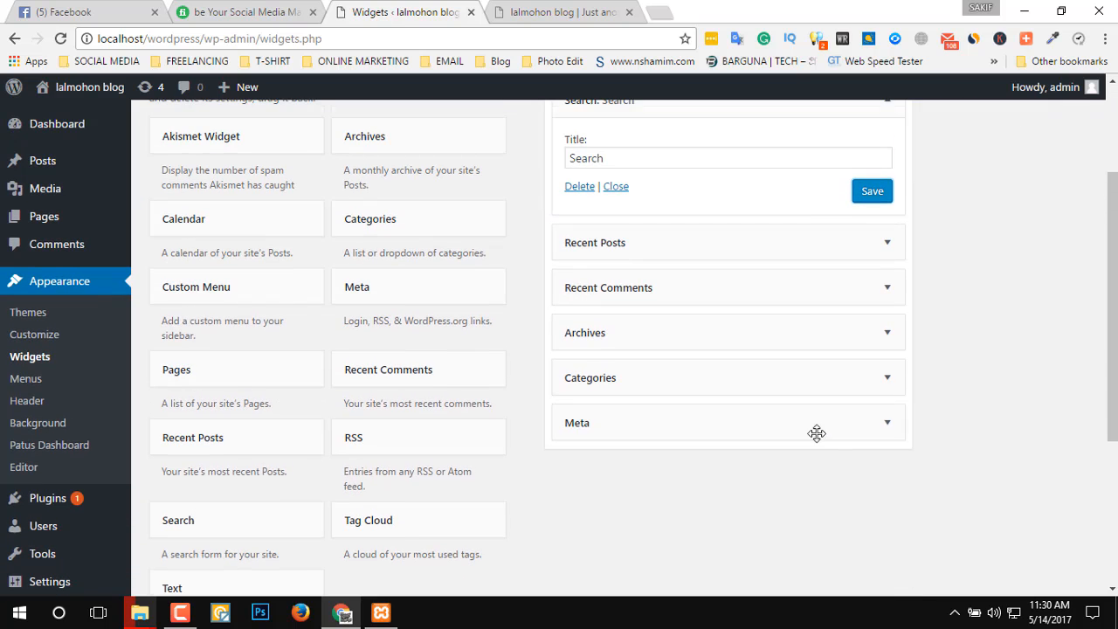
pyautogui.click(806, 389)
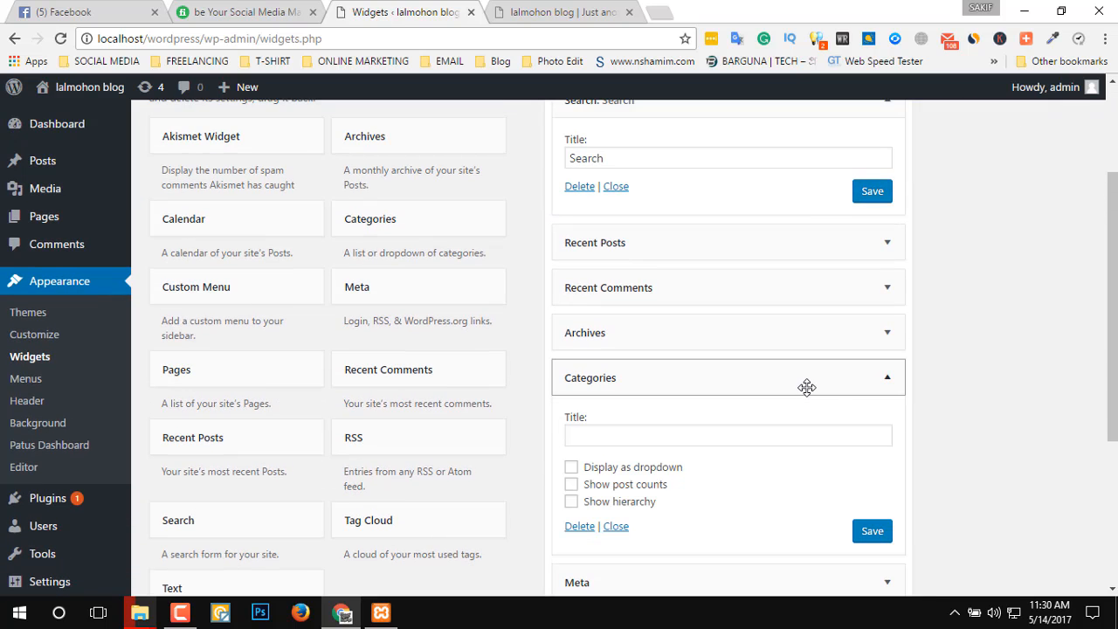
pyautogui.click(807, 388)
# Add the Calendar widget to the Sidebar, and briefly view the placement option for the Akismet Widget.
pyautogui.scroll(2, 1087, 429)
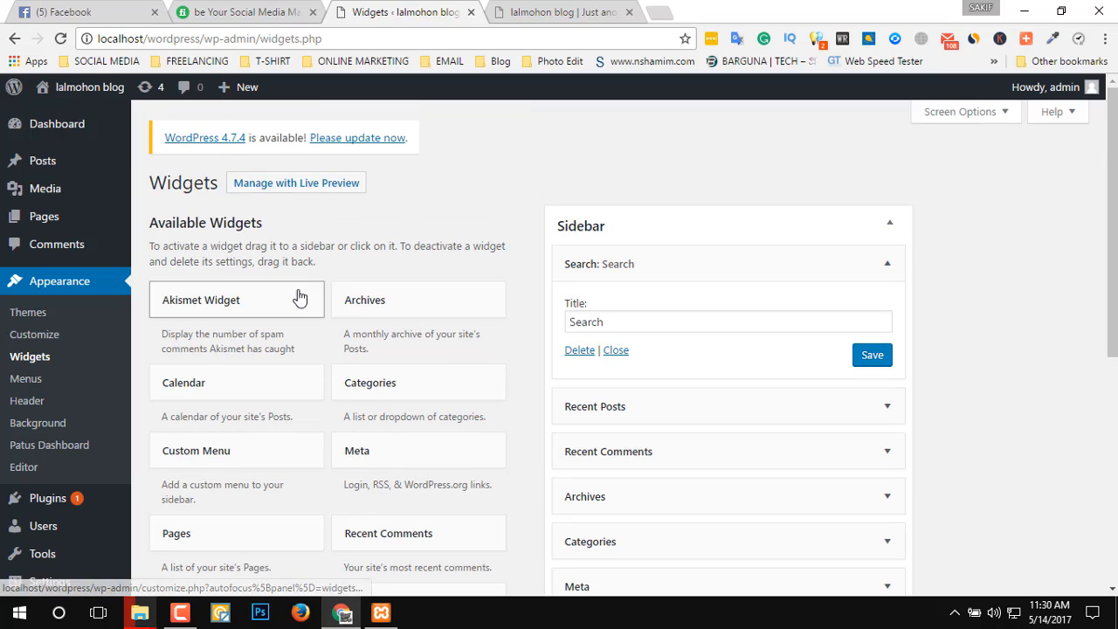
pyautogui.scroll(-1, 274, 319)
pyautogui.click(276, 307)
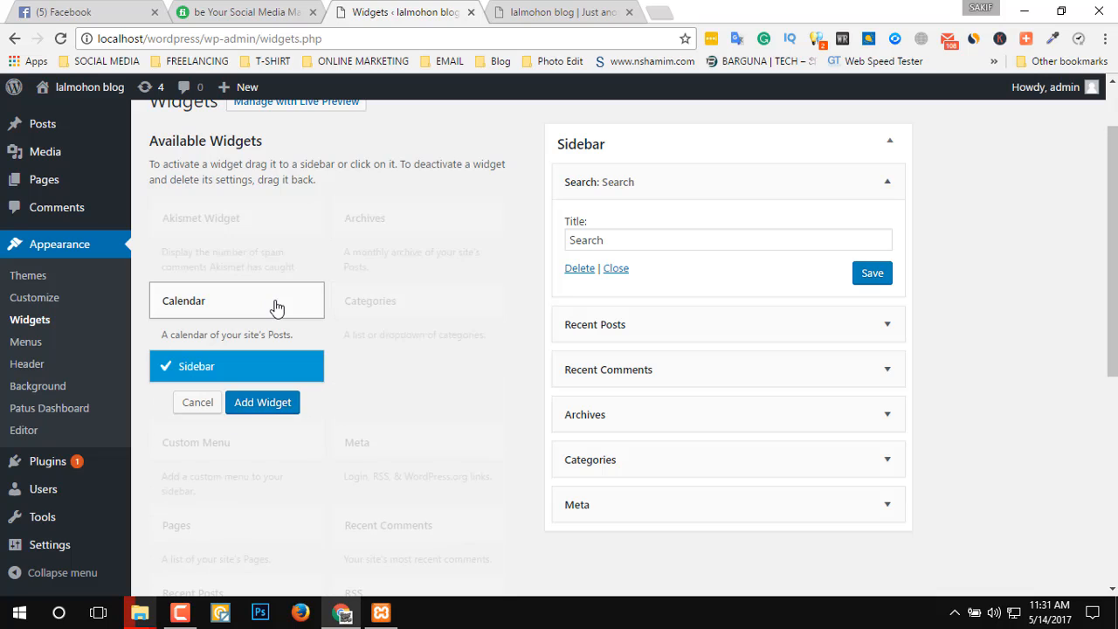
pyautogui.click(265, 404)
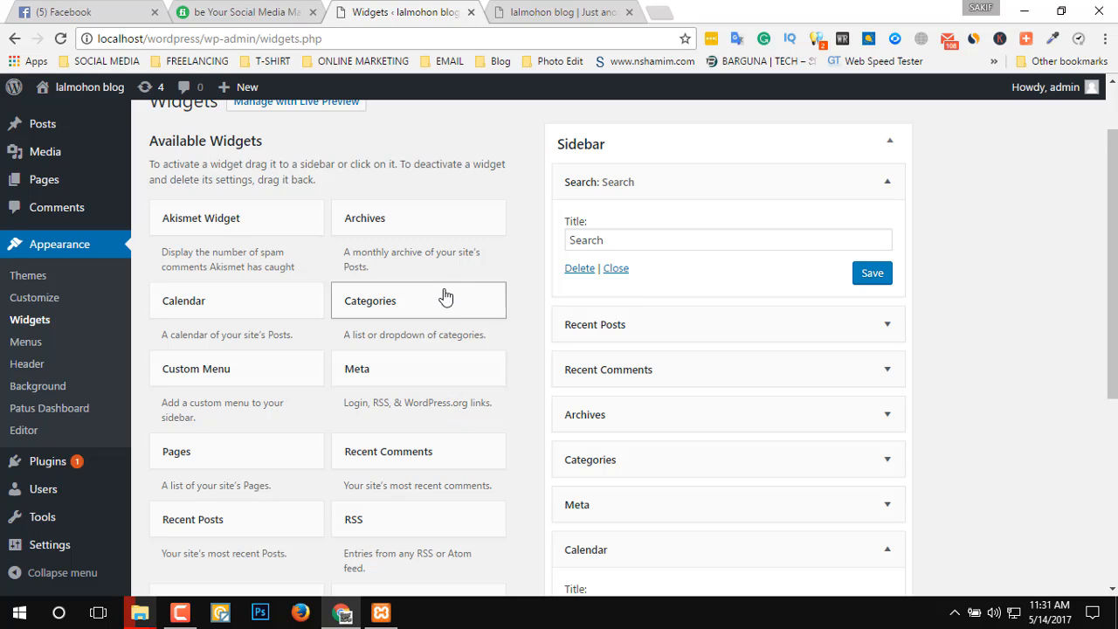
pyautogui.click(234, 226)
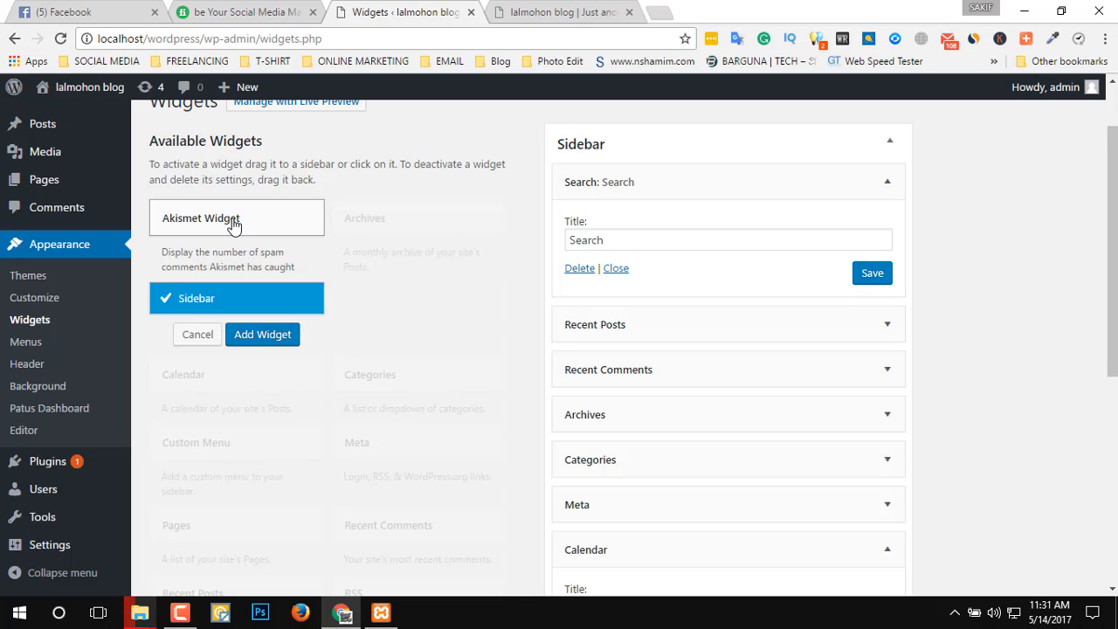
pyautogui.click(235, 226)
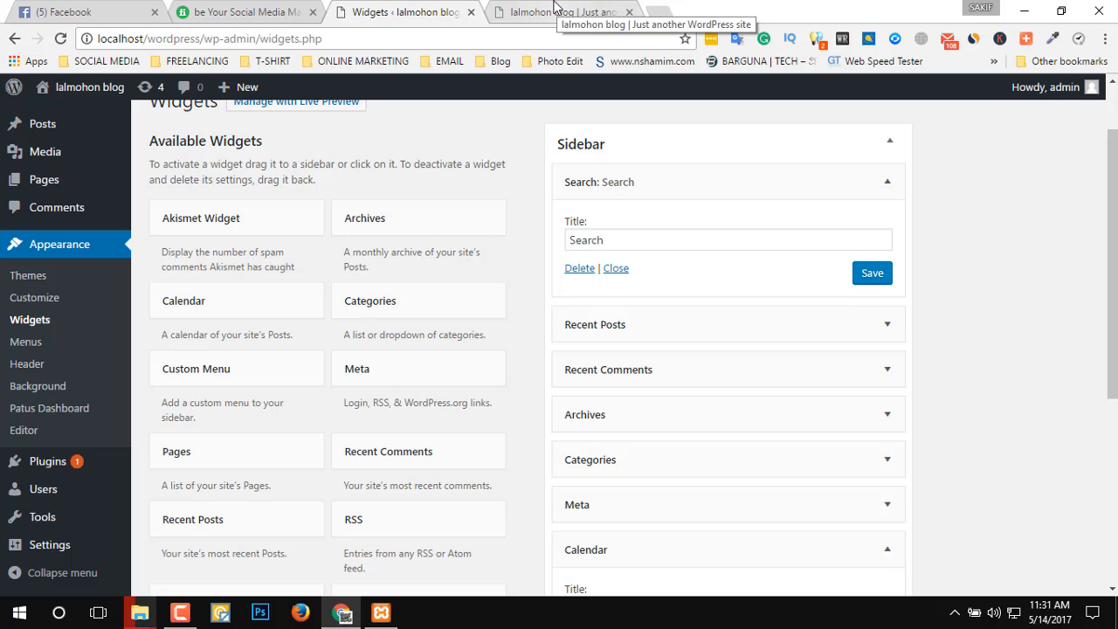
# Open the widgets' live preview in a new tab and examine the blog's sidebar from Search down to the calendar.
pyautogui.scroll(2, 1075, 427)
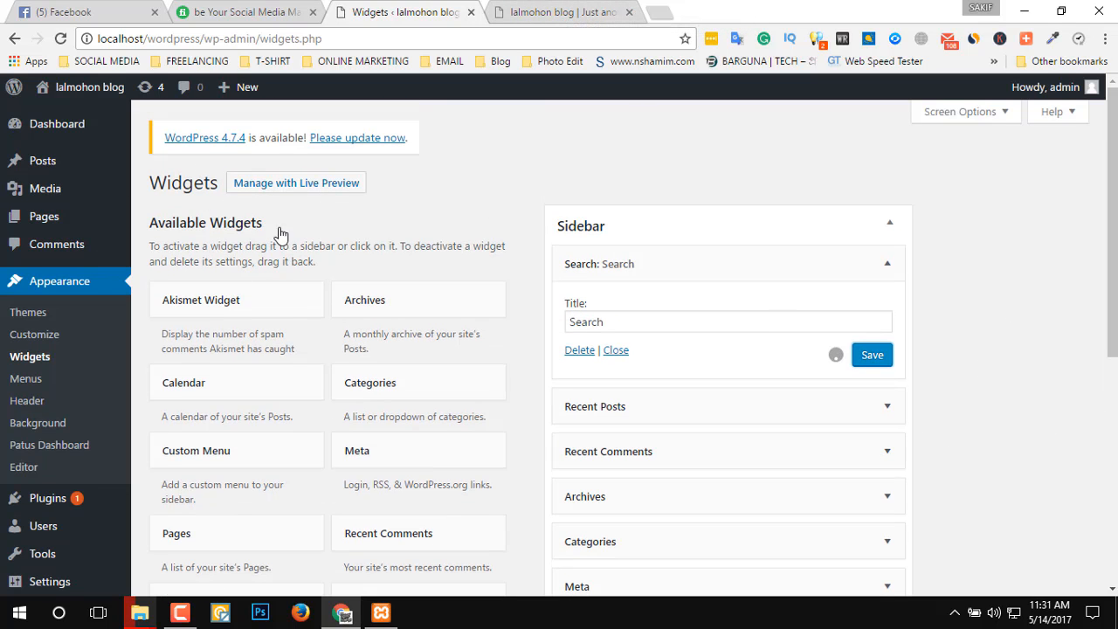
pyautogui.middleClick(297, 197)
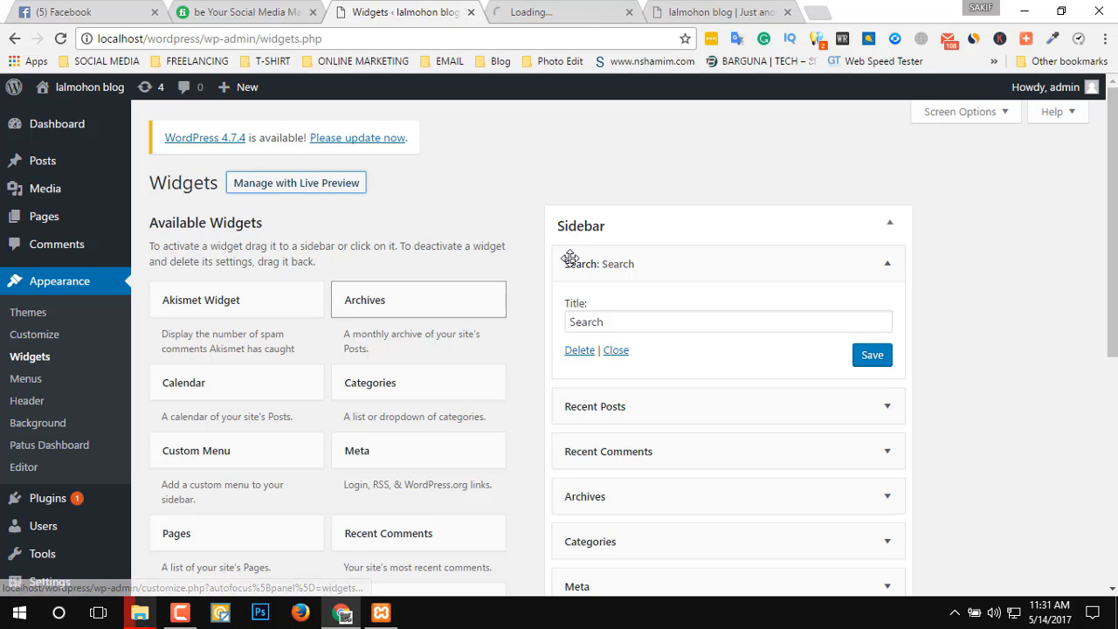
pyautogui.click(568, 11)
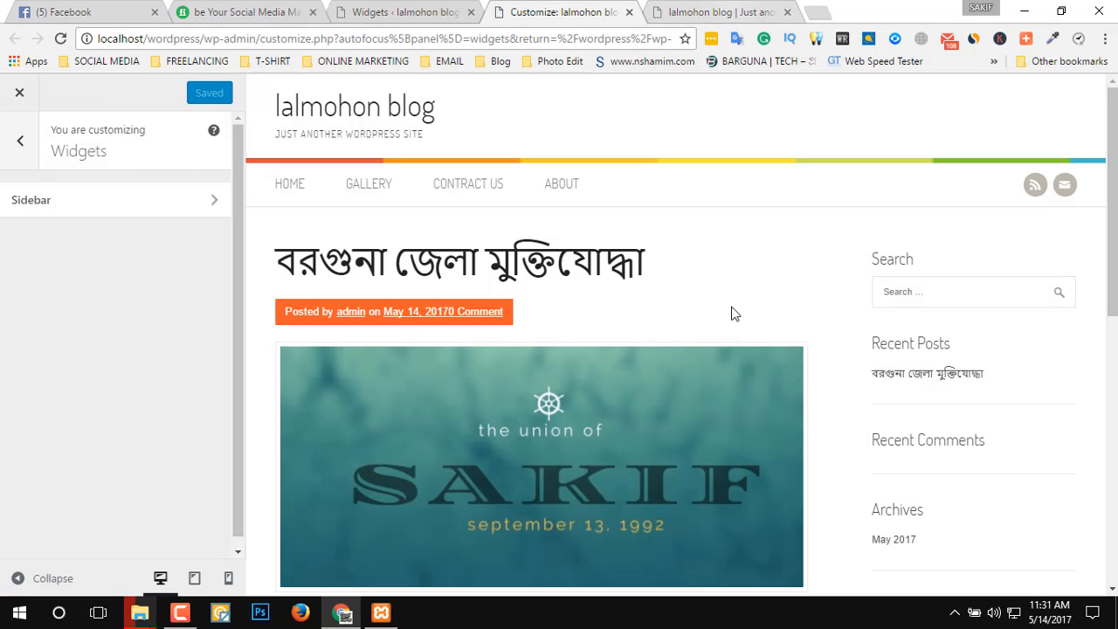
pyautogui.scroll(-7, 722, 281)
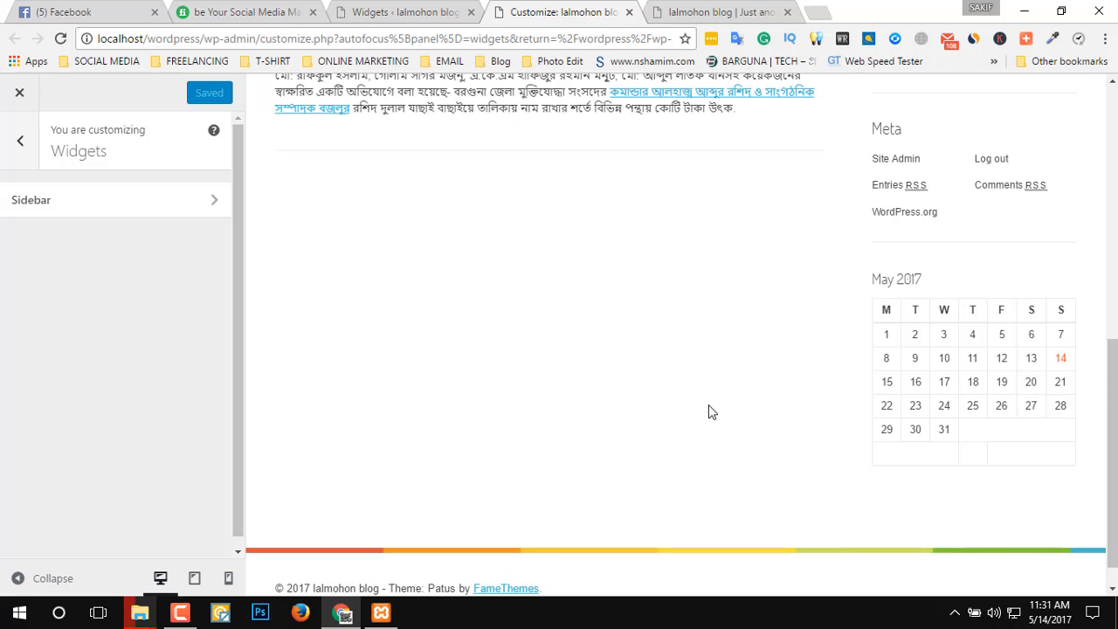
pyautogui.scroll(4, 708, 409)
pyautogui.moveTo(902, 456); pyautogui.dragTo(1028, 420)
pyautogui.moveTo(1048, 563); pyautogui.dragTo(841, 187)
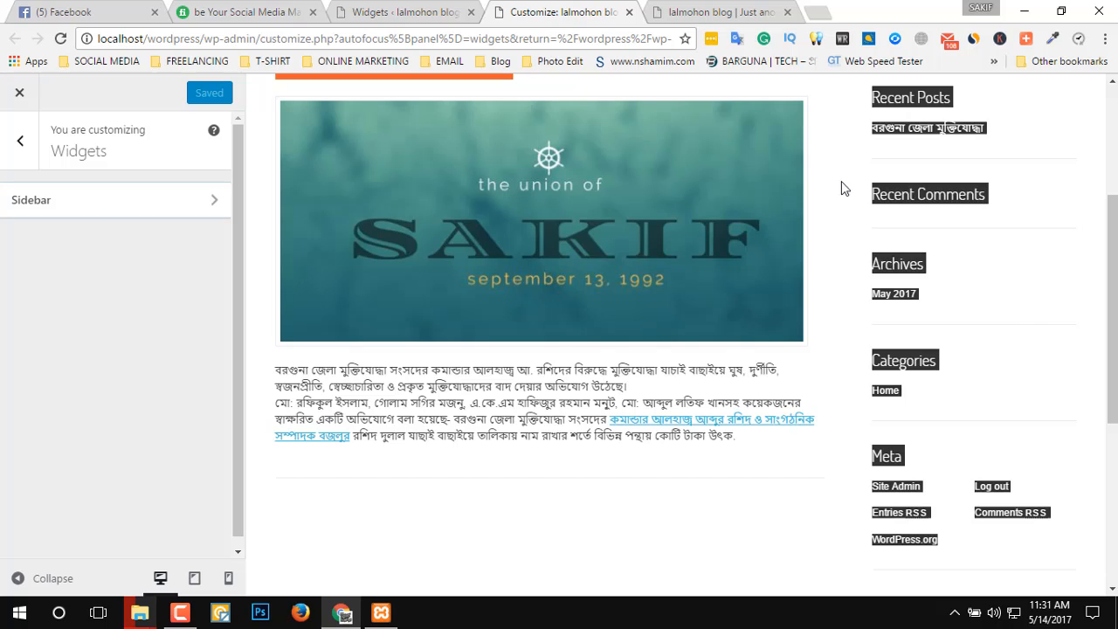
# Return to the Widgets page and view the placement option for the RSS widget without adding it.
pyautogui.click(395, 12)
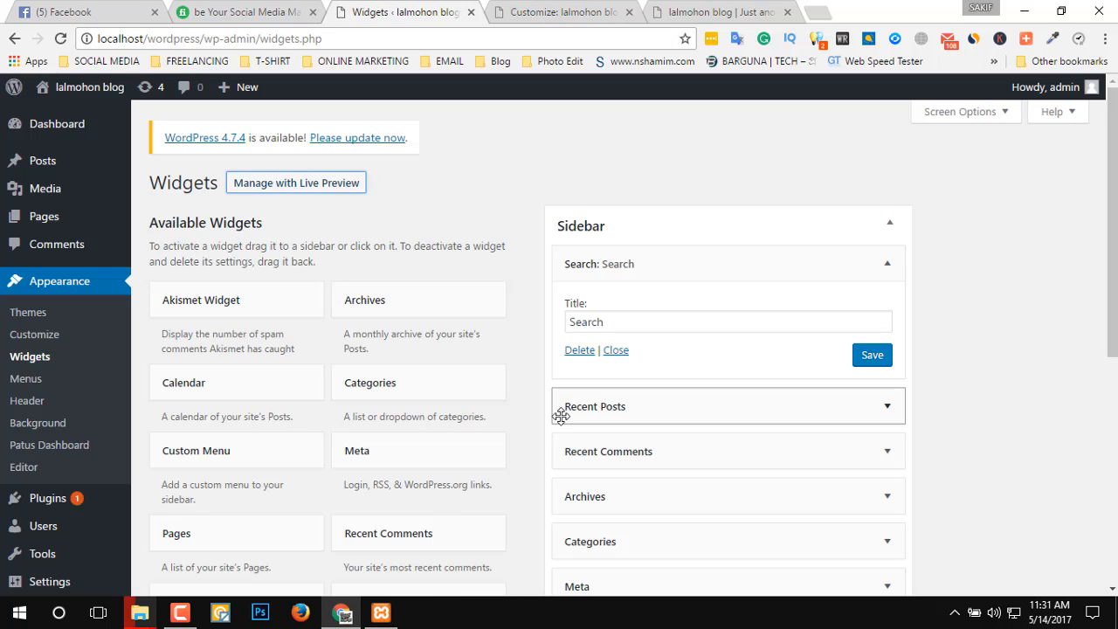
pyautogui.scroll(-2, 908, 447)
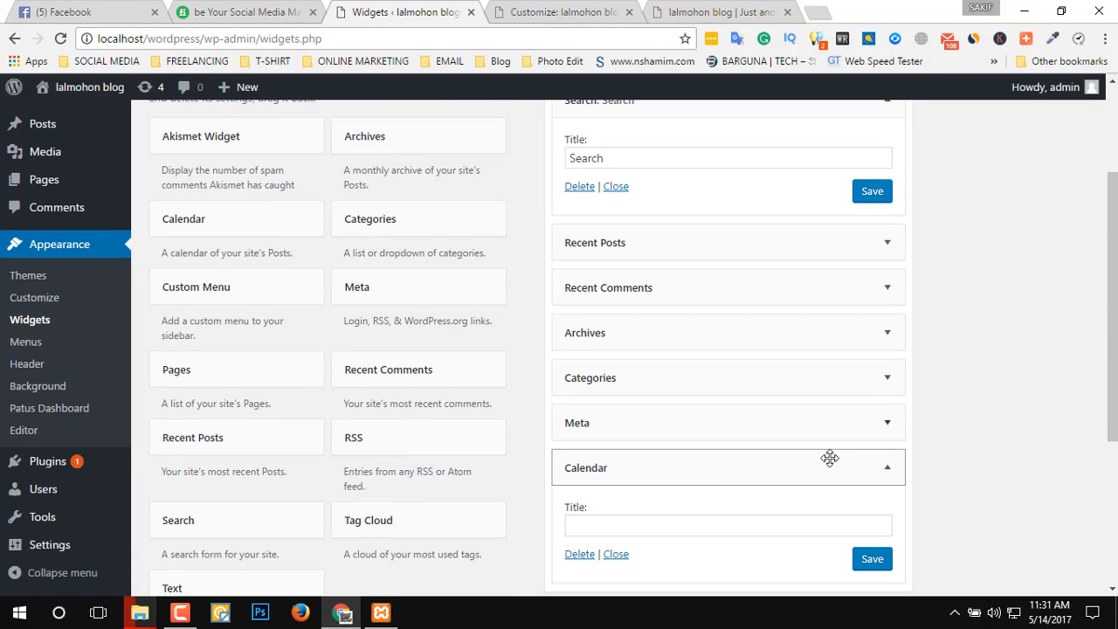
pyautogui.click(465, 454)
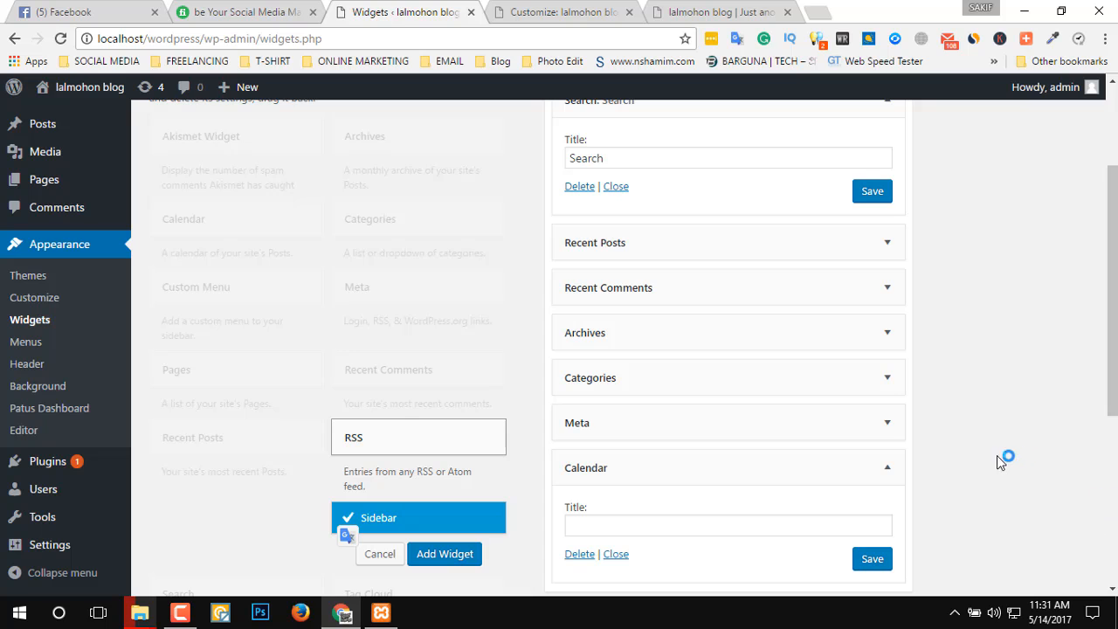
pyautogui.click(377, 556)
pyautogui.scroll(2, 1061, 506)
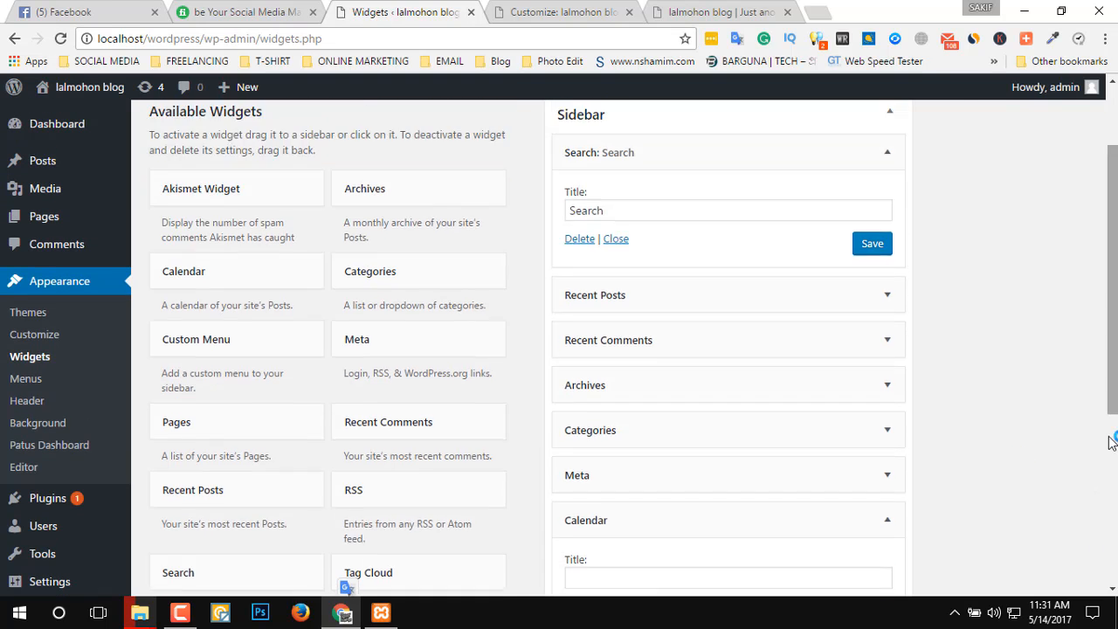
# Expand the Recent Posts widget's settings and delete the Categories widget from the Sidebar.
pyautogui.click(794, 408)
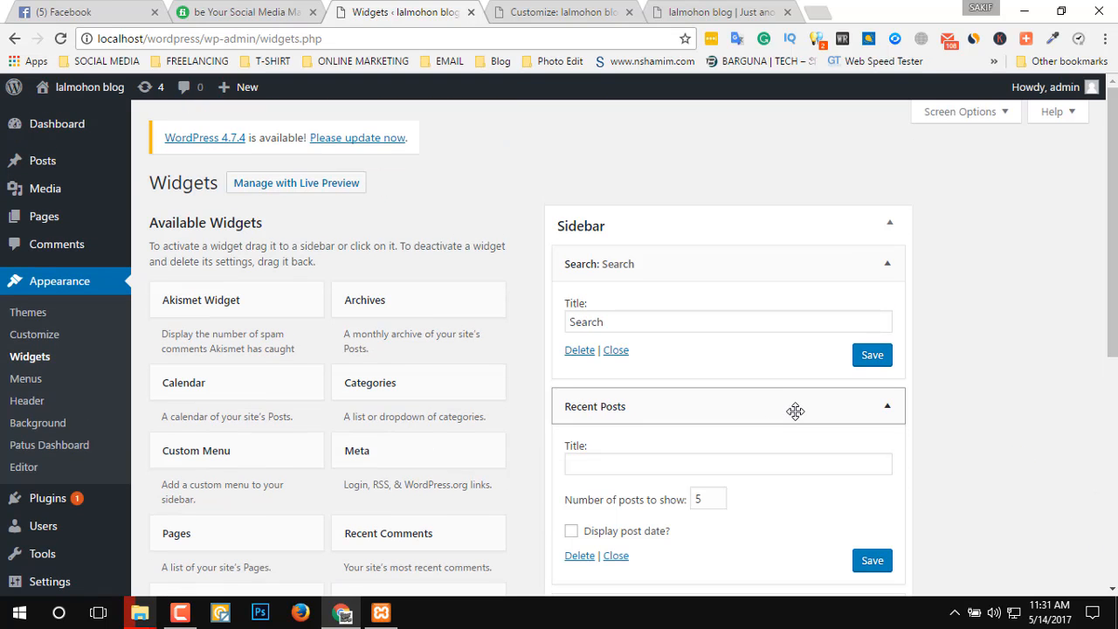
pyautogui.scroll(-3, 977, 479)
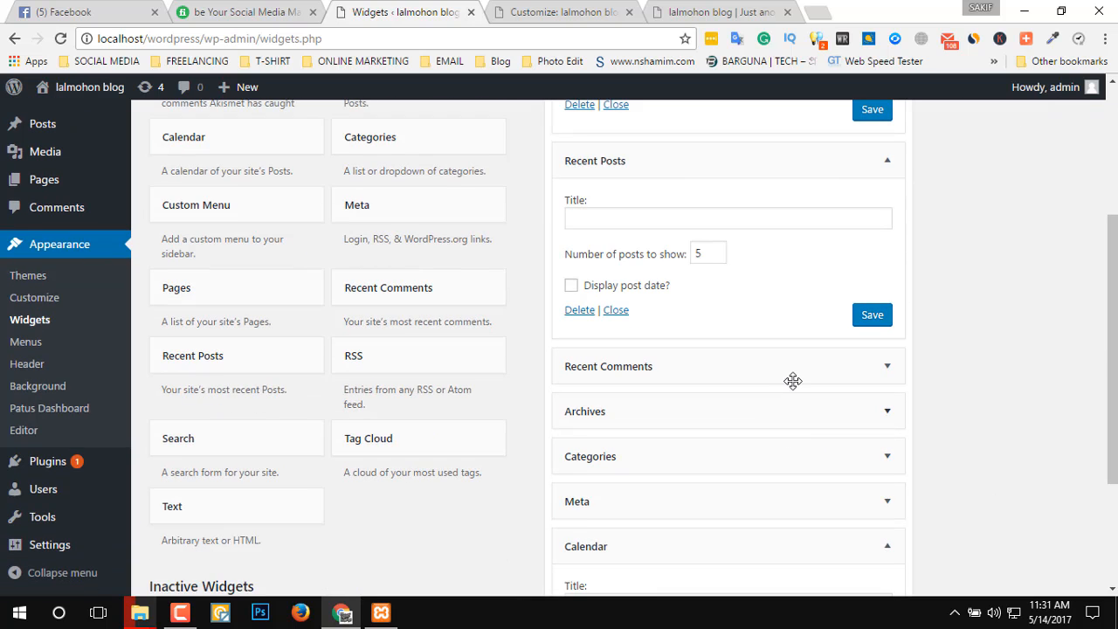
pyautogui.scroll(-1, 879, 399)
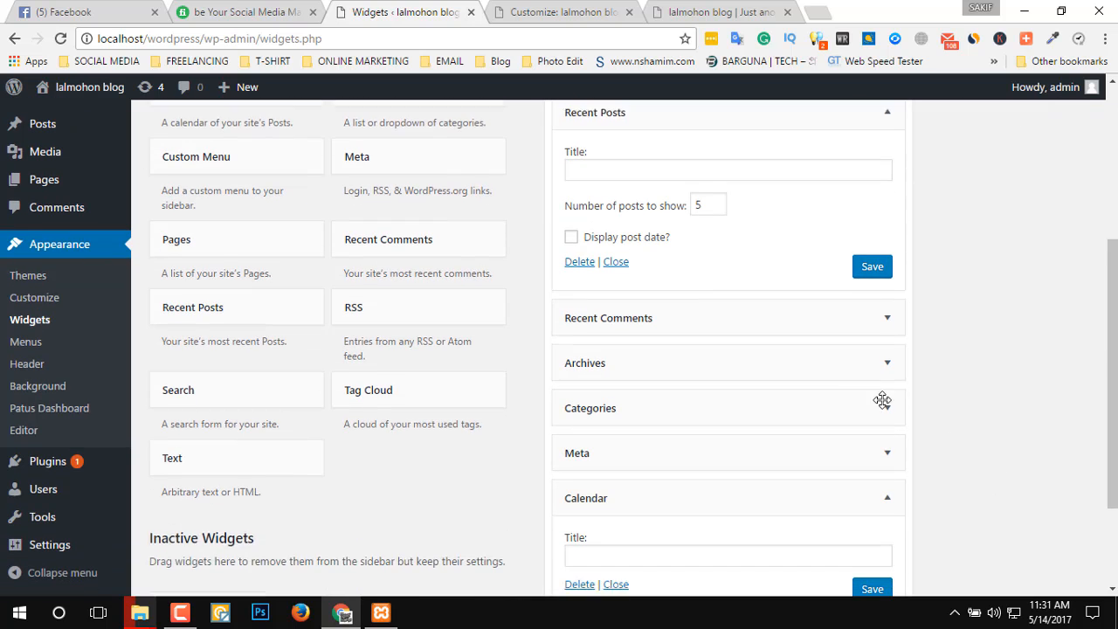
pyautogui.click(886, 385)
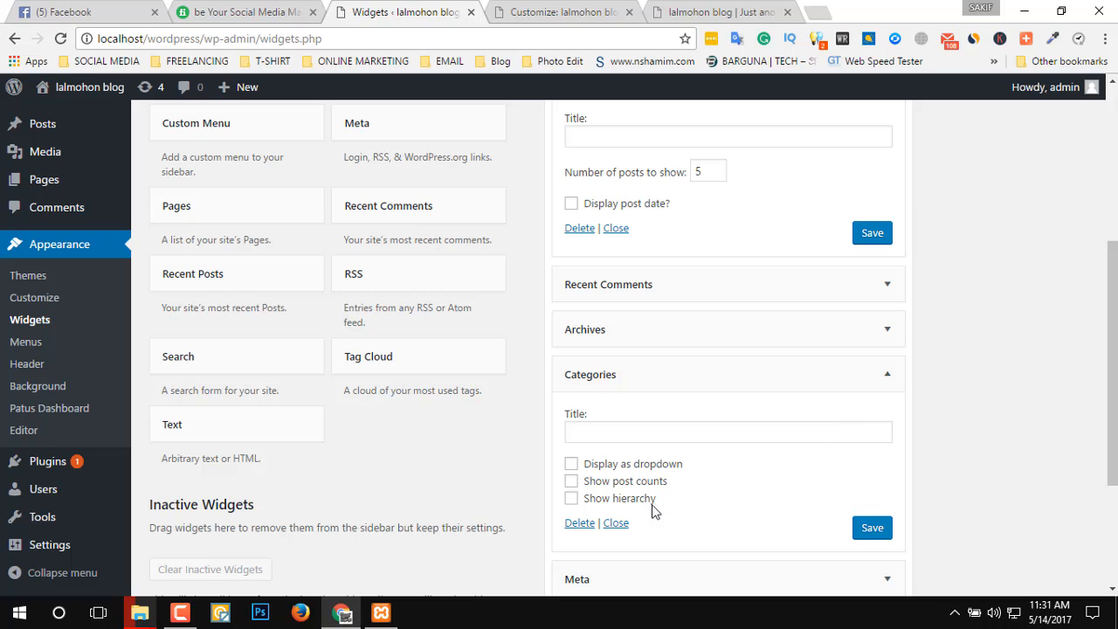
pyautogui.click(581, 523)
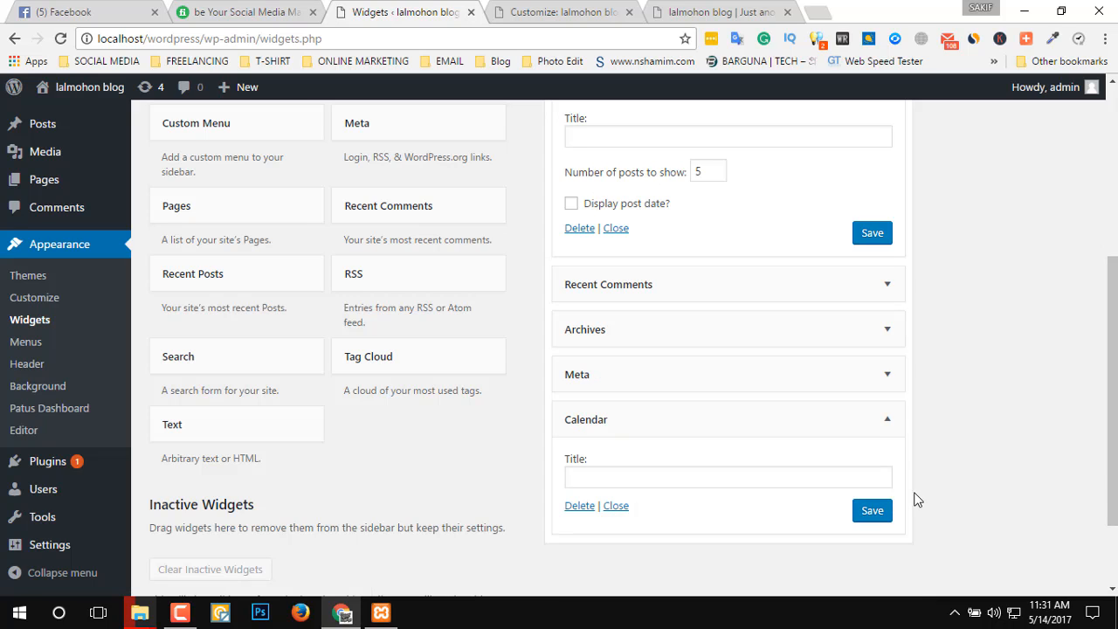
# Reload the Customizer's live preview and check the blog's sidebar for the removed Categories section.
pyautogui.click(699, 12)
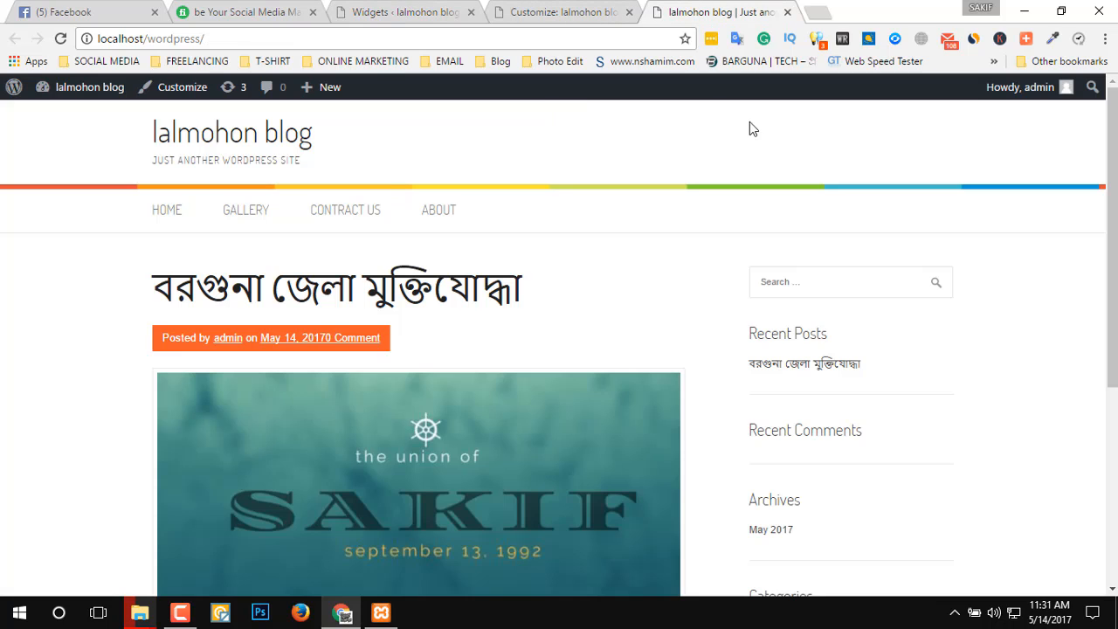
pyautogui.click(514, 10)
pyautogui.scroll(3, 678, 258)
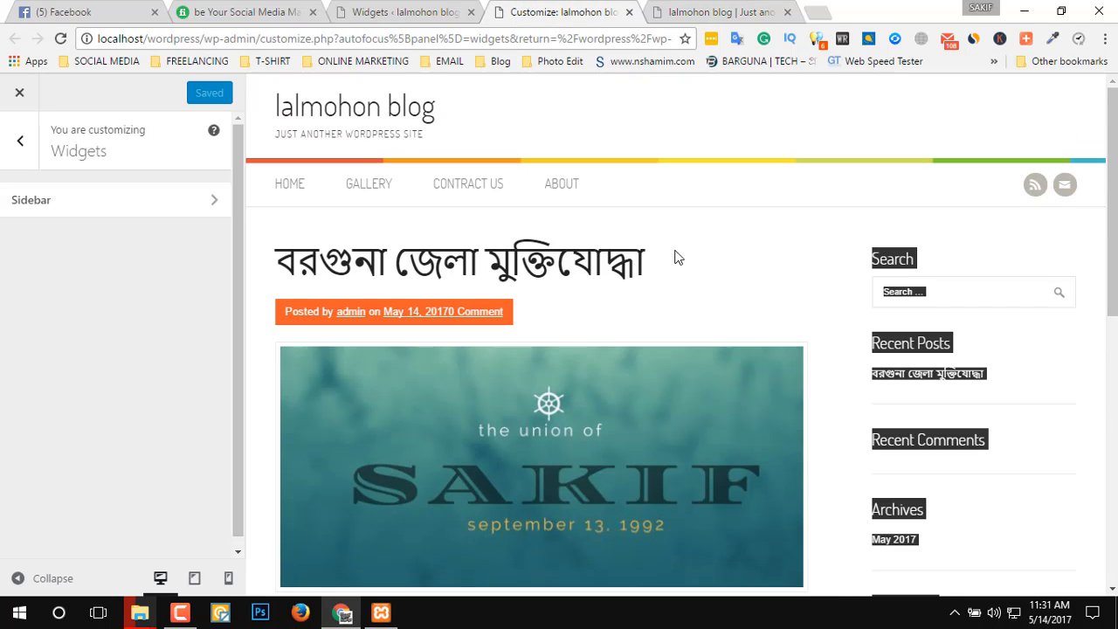
pyautogui.click(61, 41)
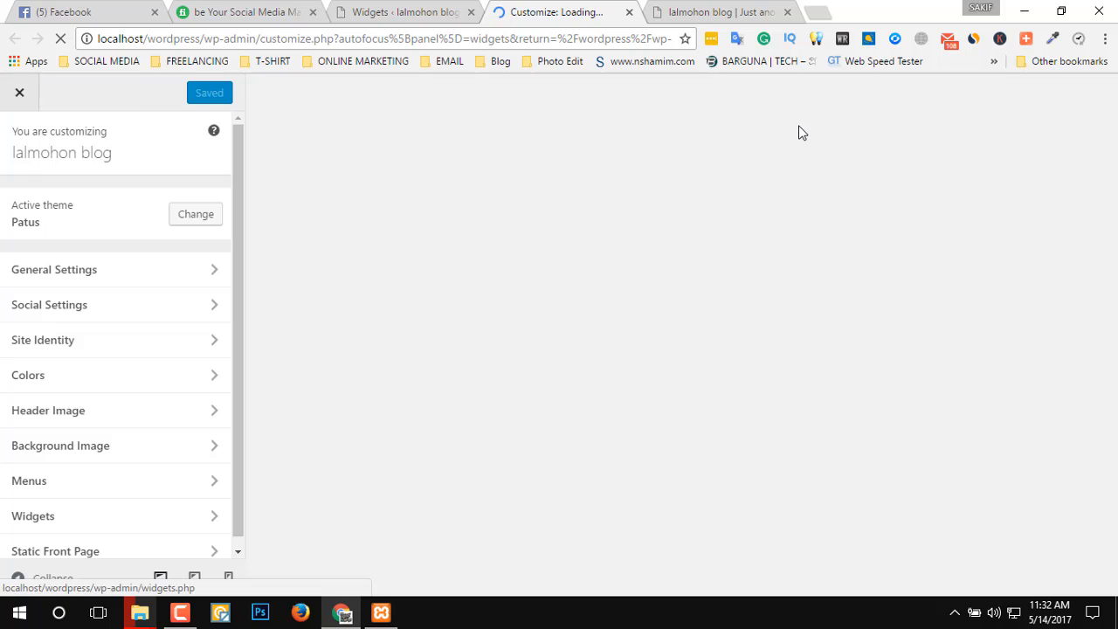
pyautogui.scroll(-5, 856, 329)
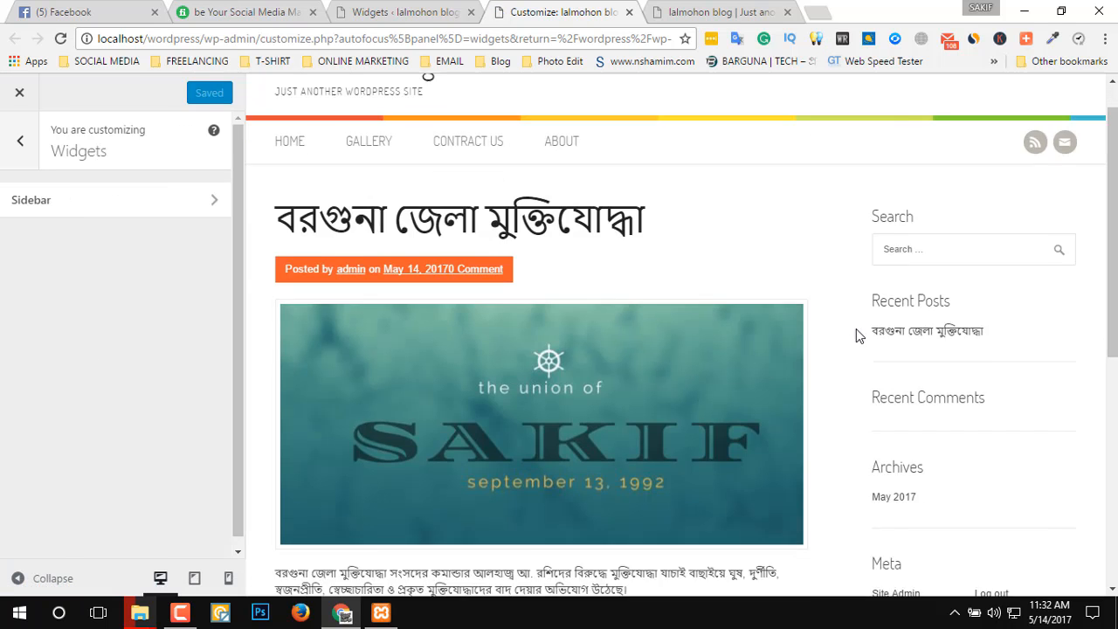
pyautogui.scroll(1, 856, 329)
pyautogui.scroll(4, 856, 329)
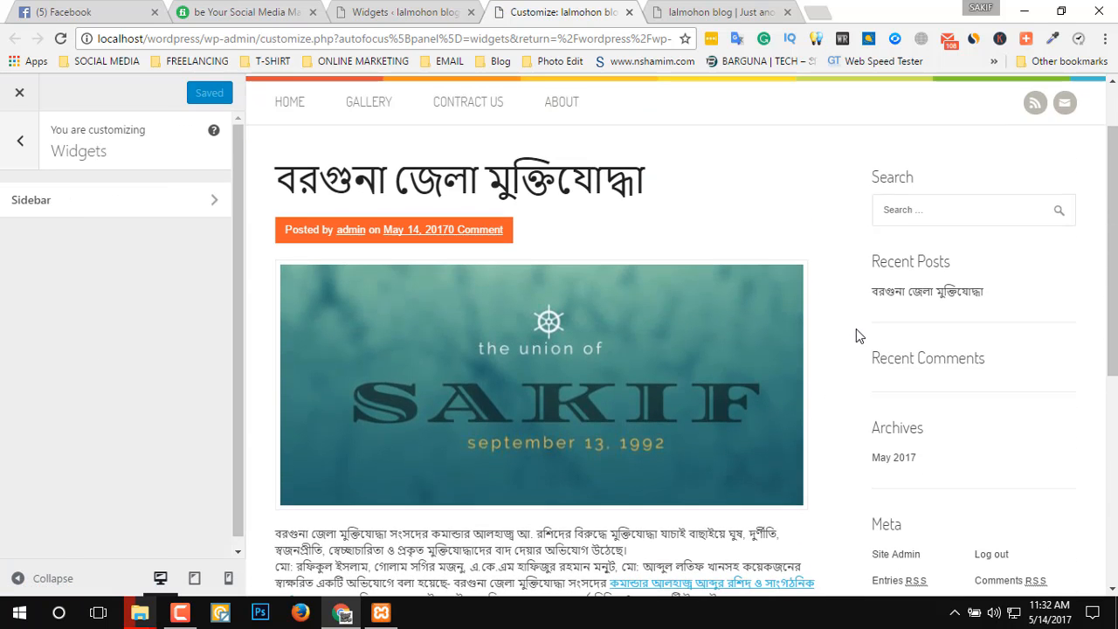
pyautogui.scroll(-5, 930, 335)
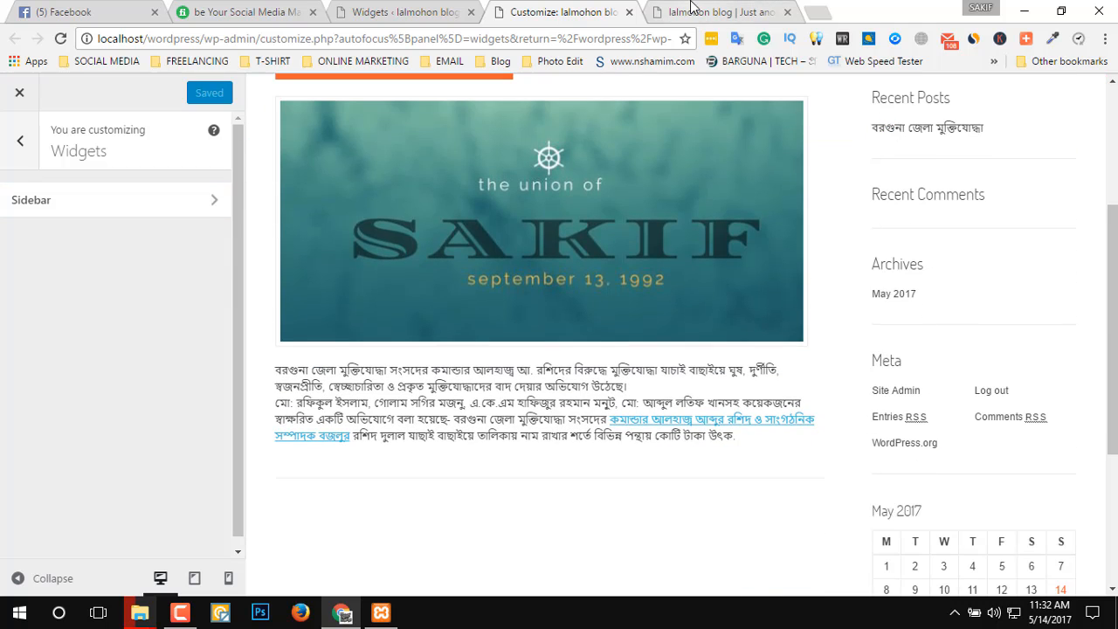
pyautogui.click(692, 7)
# Delete the Meta, Archives and Recent Comments widgets from the Sidebar on the Widgets page.
pyautogui.click(395, 9)
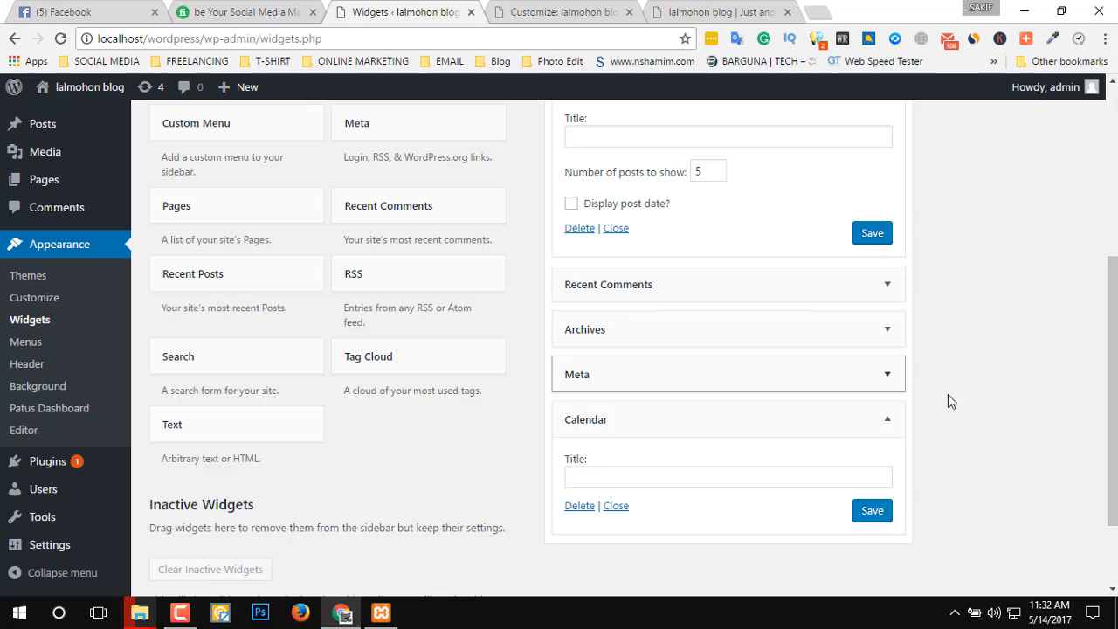
pyautogui.click(846, 379)
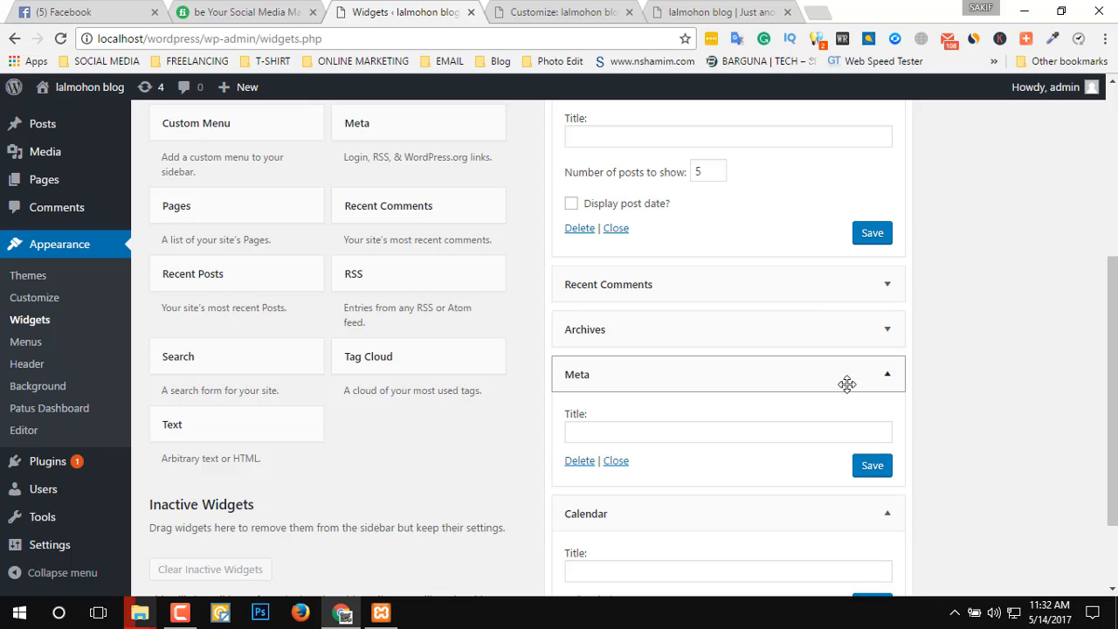
pyautogui.click(585, 463)
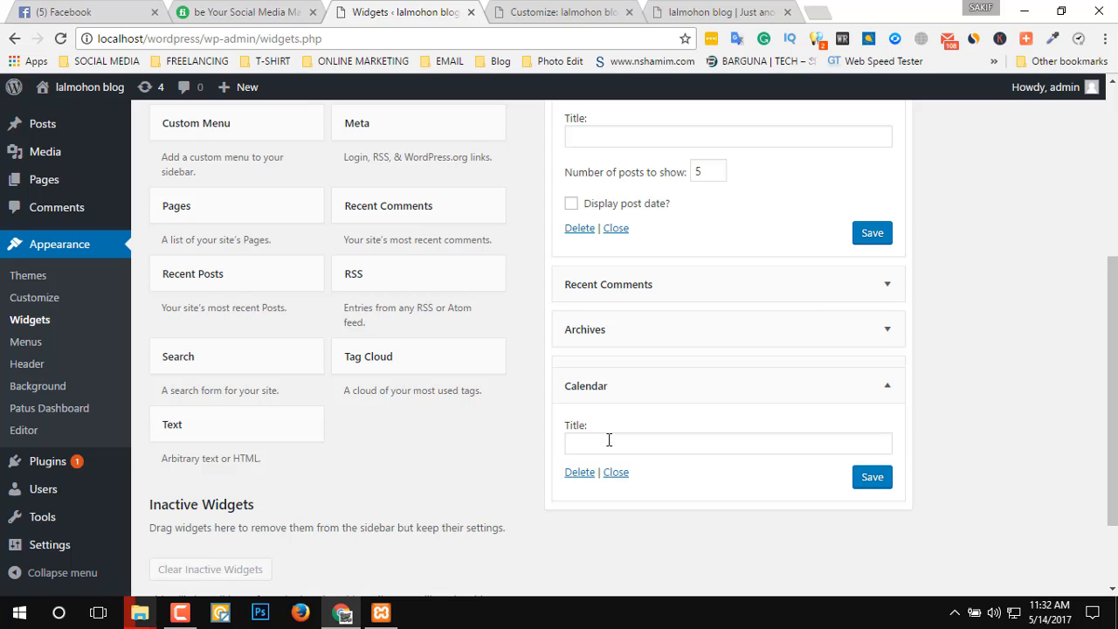
pyautogui.click(773, 327)
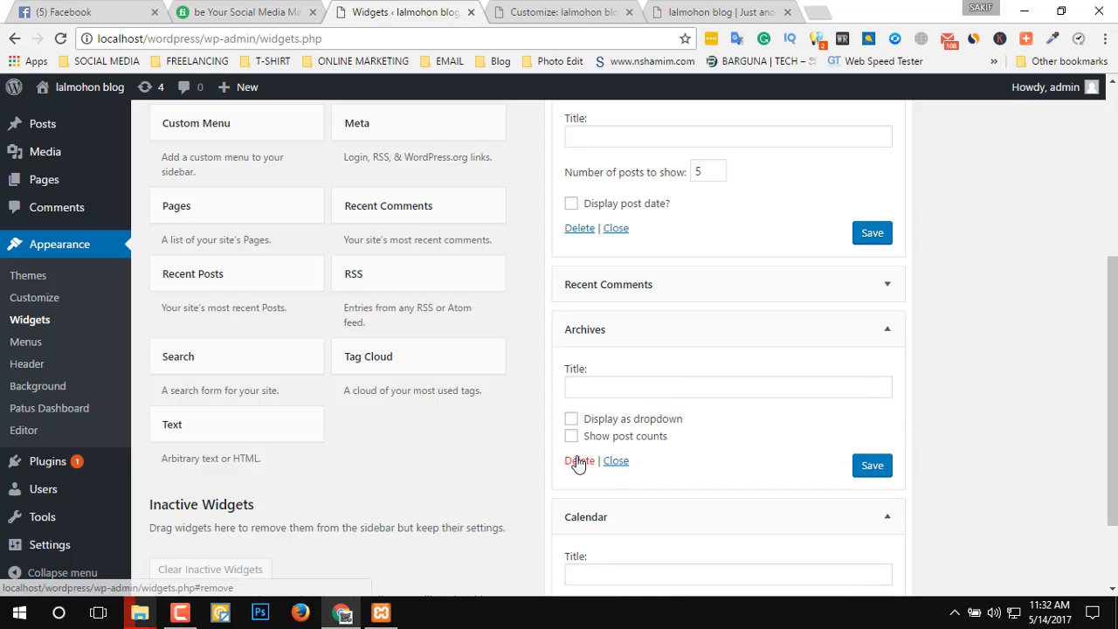
pyautogui.click(578, 461)
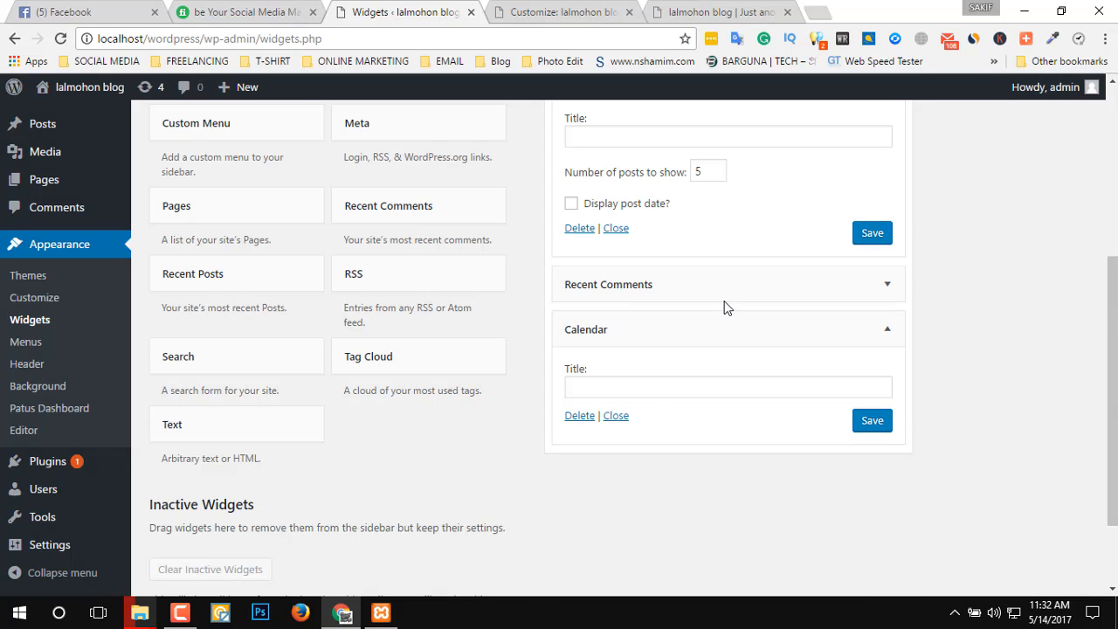
pyautogui.click(750, 288)
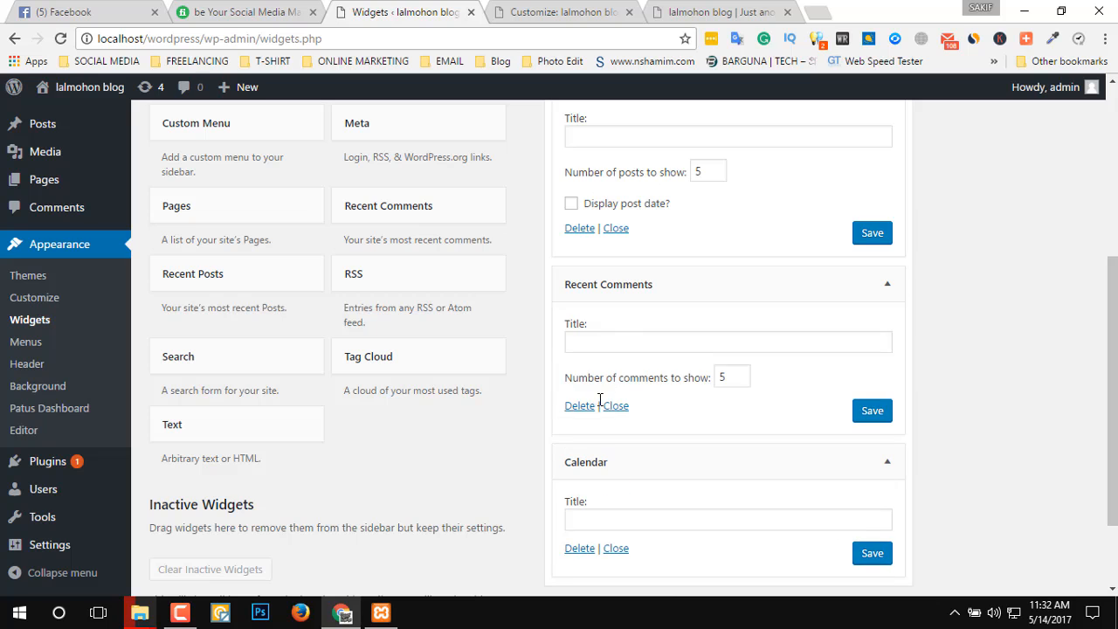
pyautogui.click(579, 409)
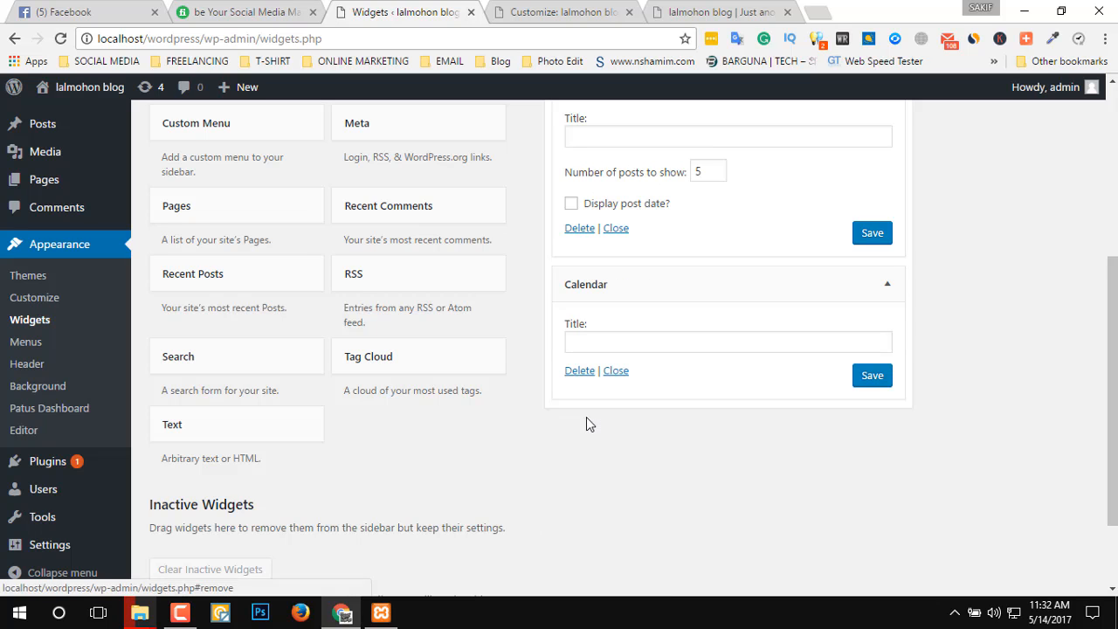
# Reload the live preview and check which widgets remain in the blog's sidebar, down to the page footer.
pyautogui.scroll(4, 746, 337)
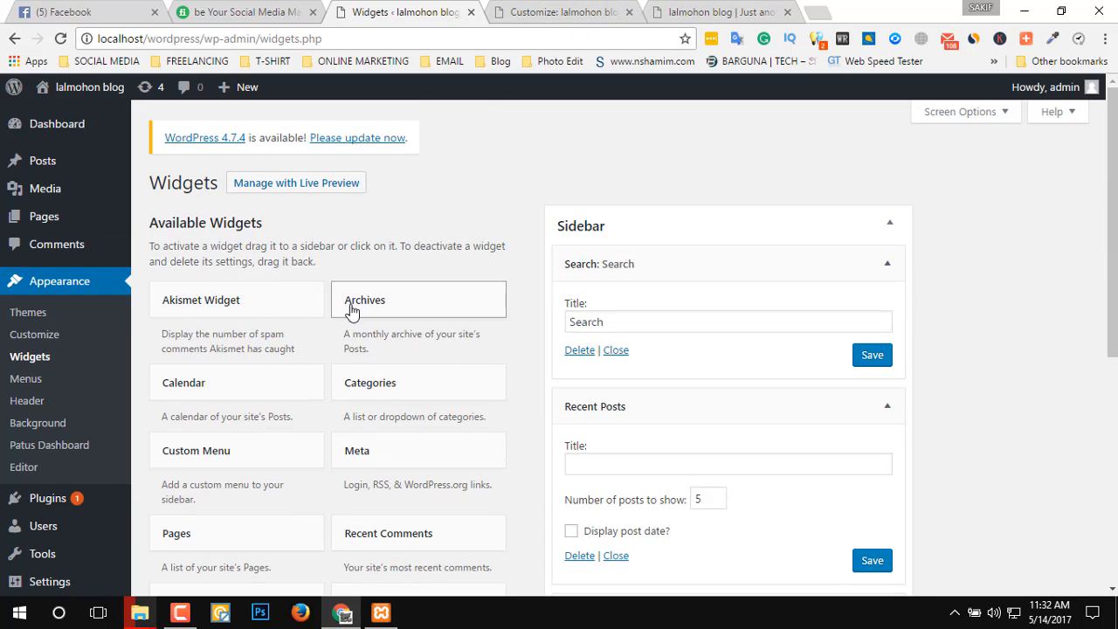
pyautogui.click(565, 11)
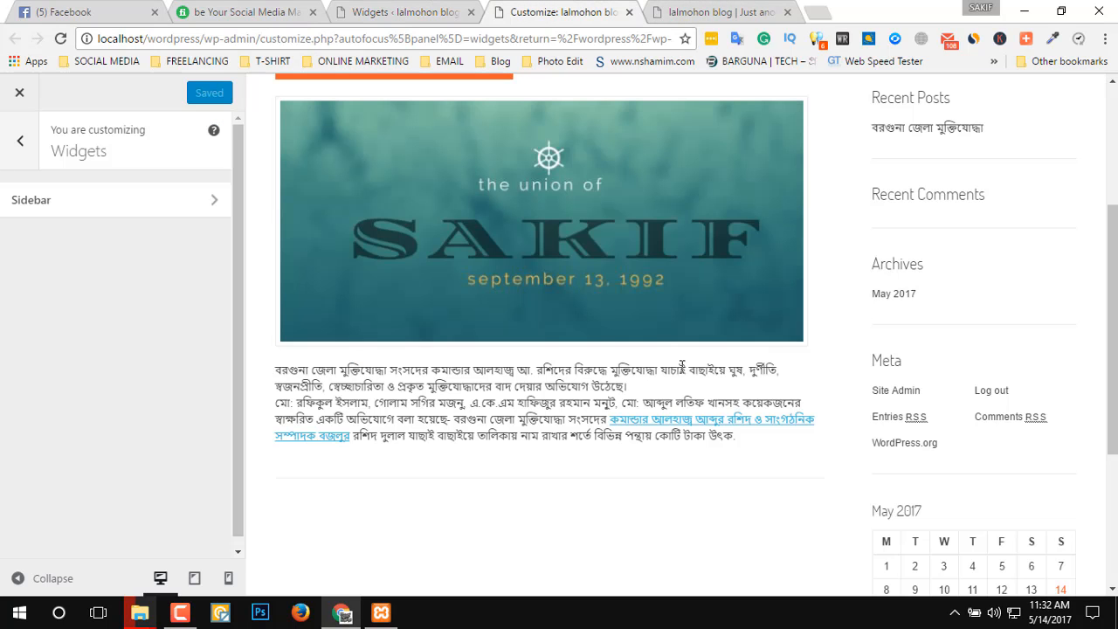
pyautogui.click(60, 39)
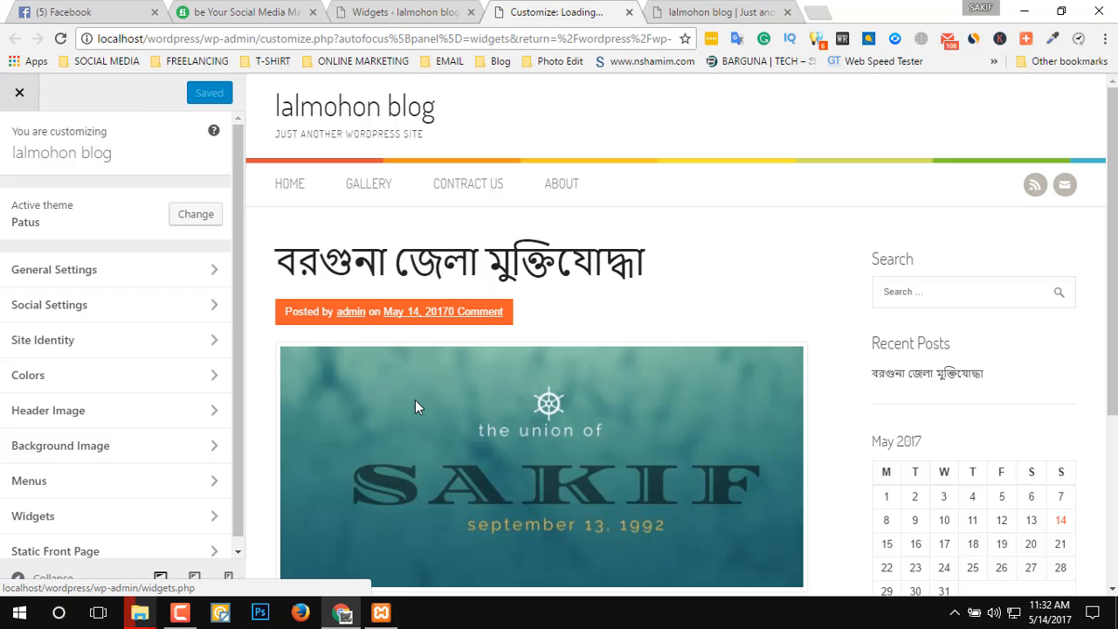
pyautogui.scroll(-4, 926, 472)
pyautogui.scroll(2, 933, 477)
pyautogui.scroll(1, 812, 473)
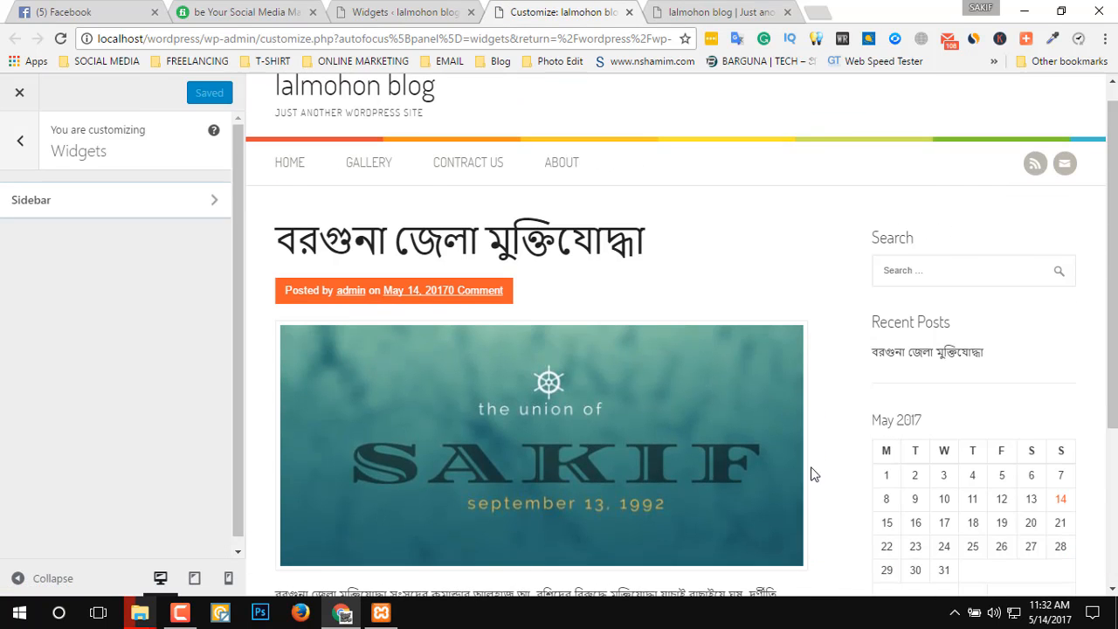
pyautogui.scroll(-3, 774, 553)
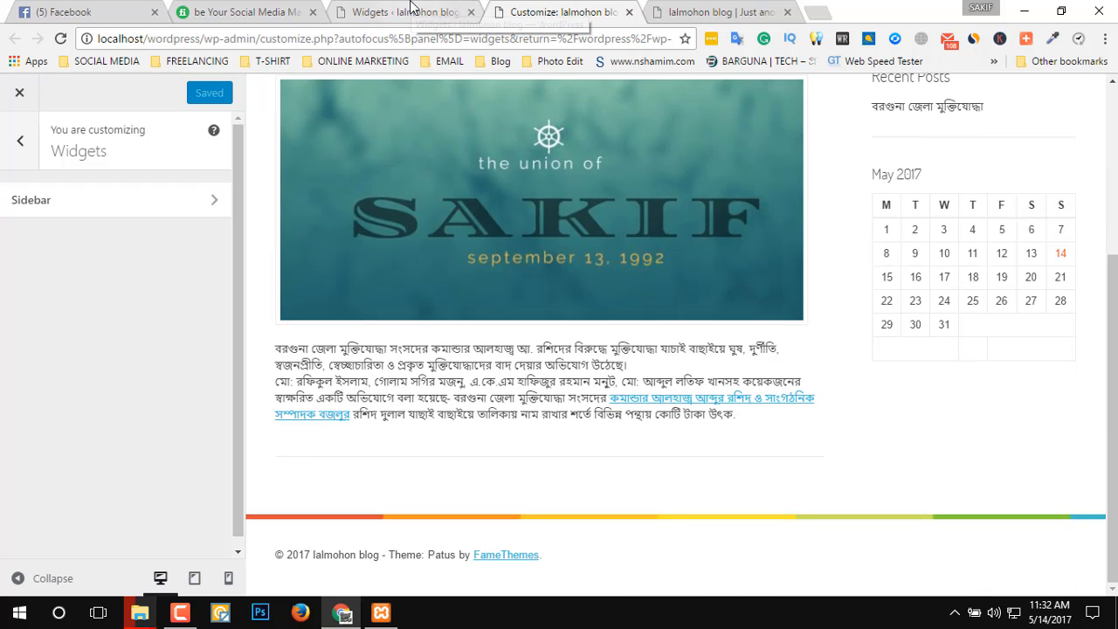
# Return to the dashboard and open the theme Editor to view the Patus stylesheet (style.css).
pyautogui.click(397, 12)
pyautogui.scroll(-1, 254, 284)
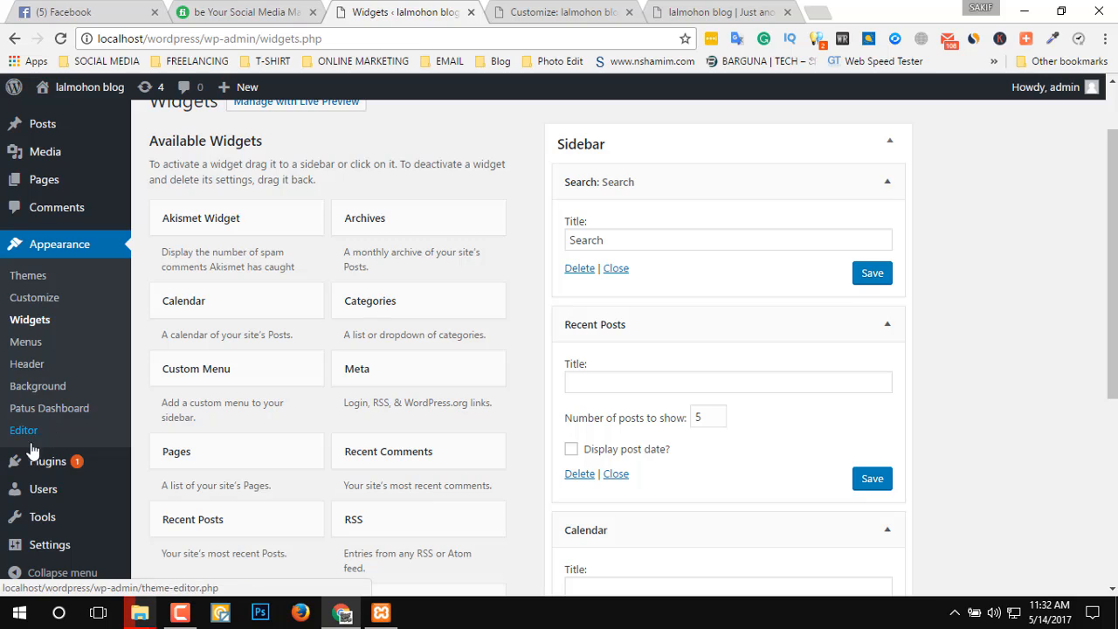
pyautogui.moveTo(42, 469)
pyautogui.click(24, 431)
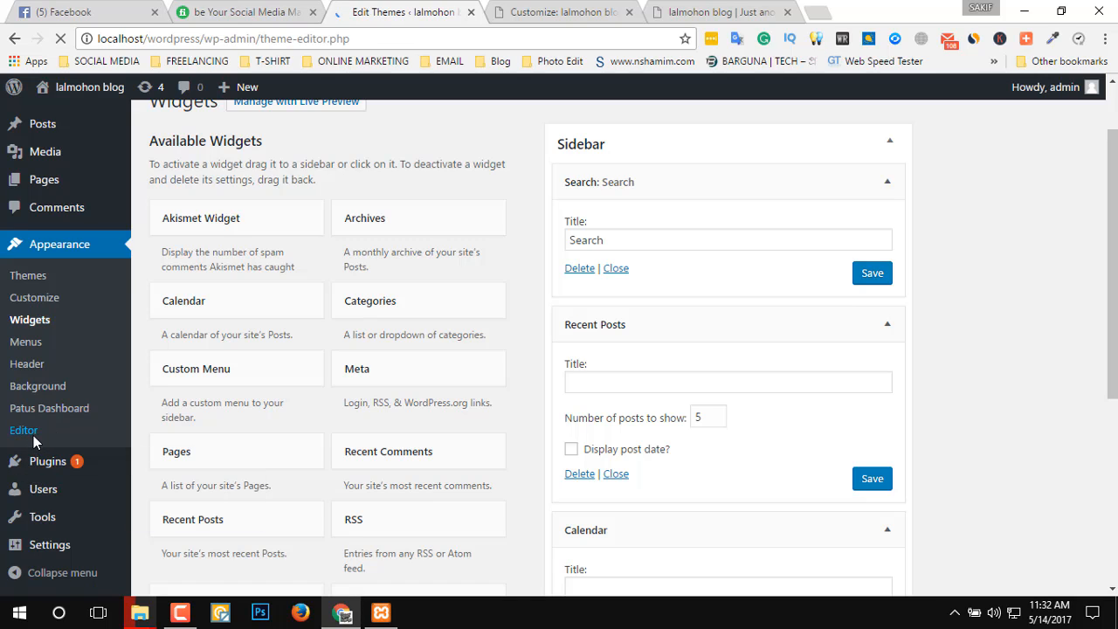
pyautogui.scroll(-5, 236, 338)
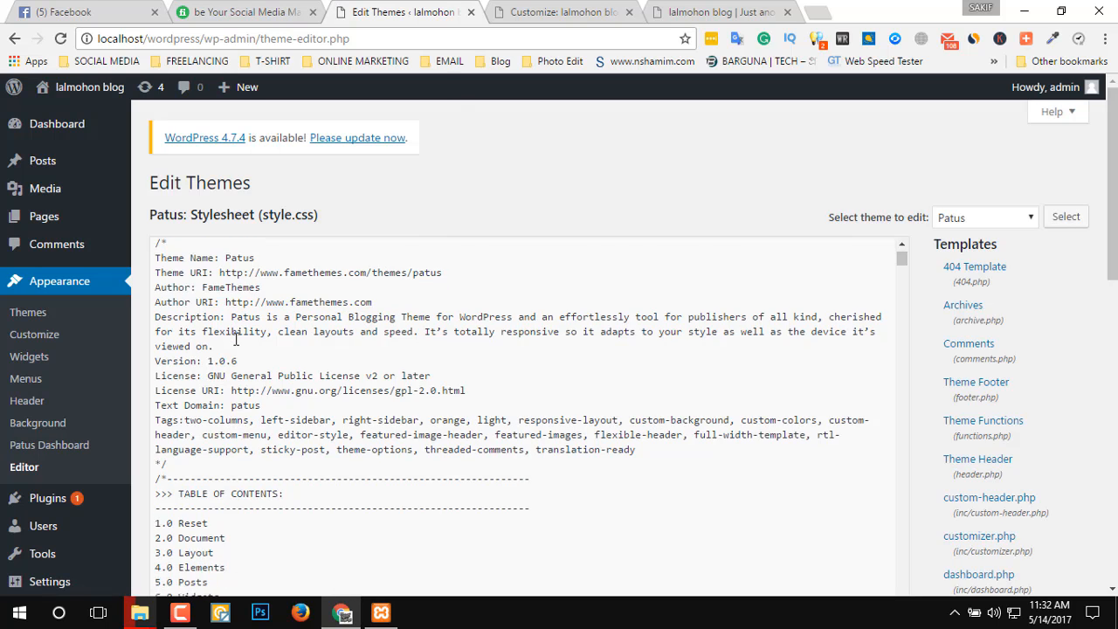
# Look through the Patus stylesheet (style.css) from its header comment to the 8.0 Supports section at the end.
pyautogui.scroll(-5, 238, 341)
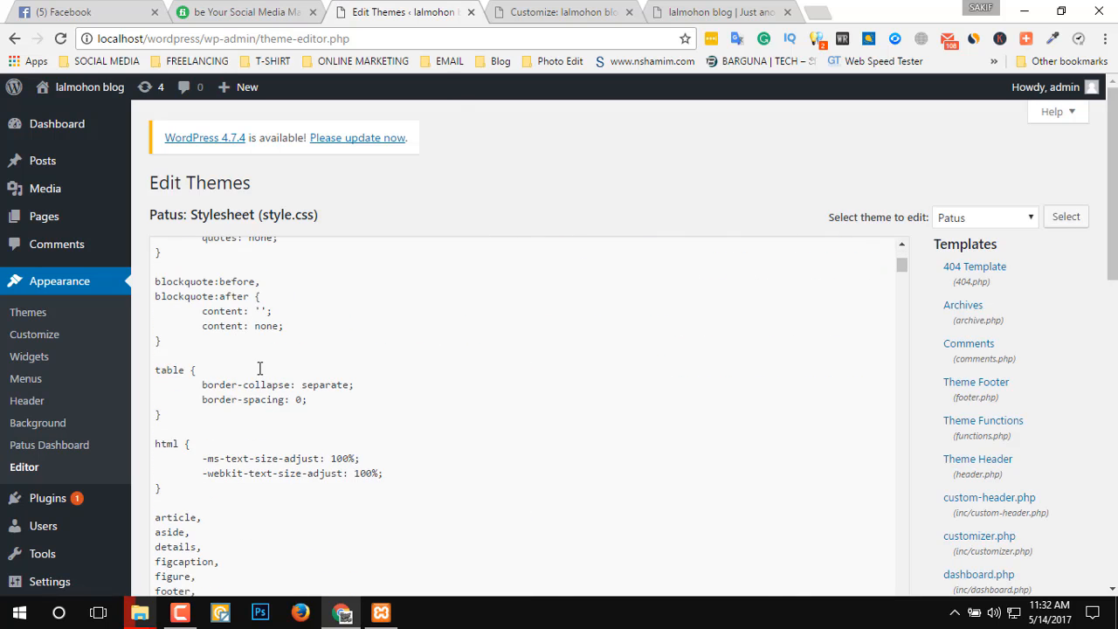
pyautogui.scroll(10, 260, 369)
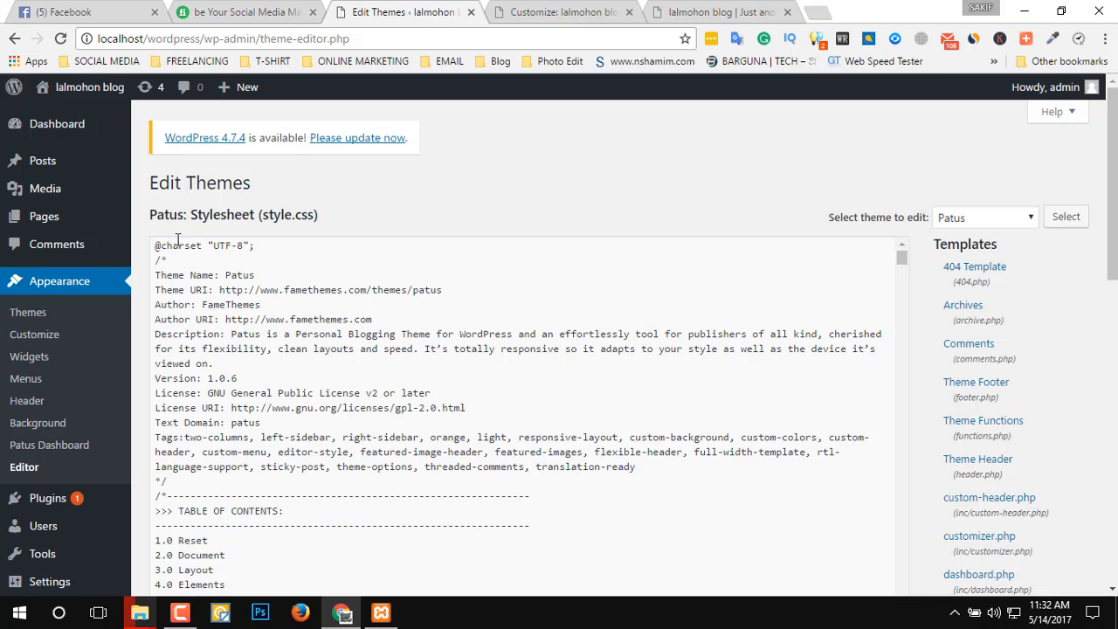
pyautogui.moveTo(273, 437); pyautogui.dragTo(493, 594)
pyautogui.click(288, 400)
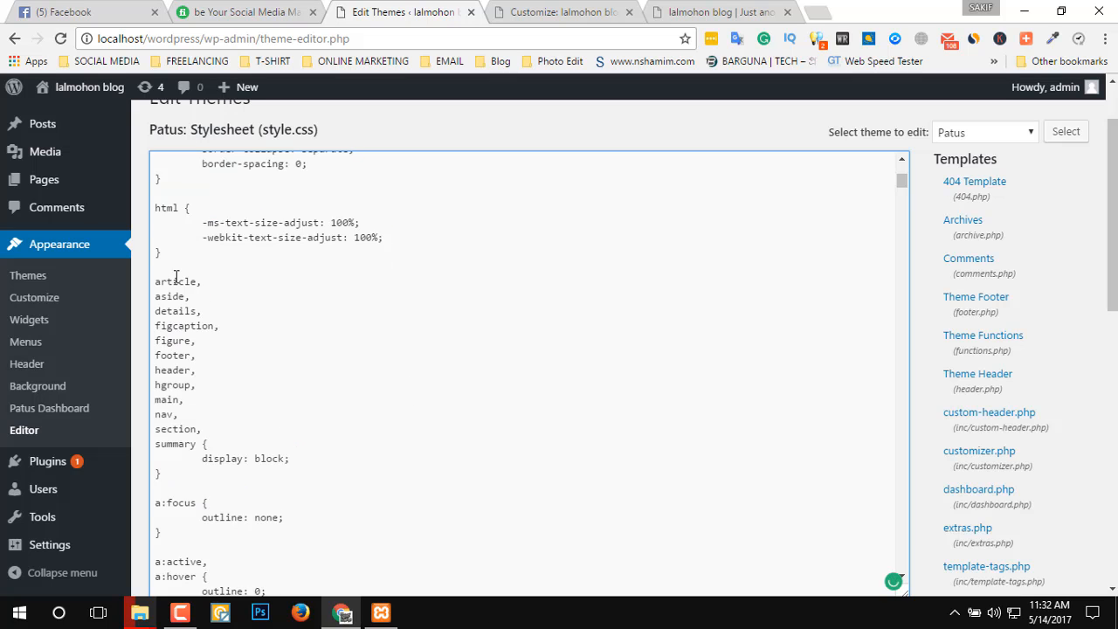
pyautogui.moveTo(216, 219); pyautogui.dragTo(320, 335)
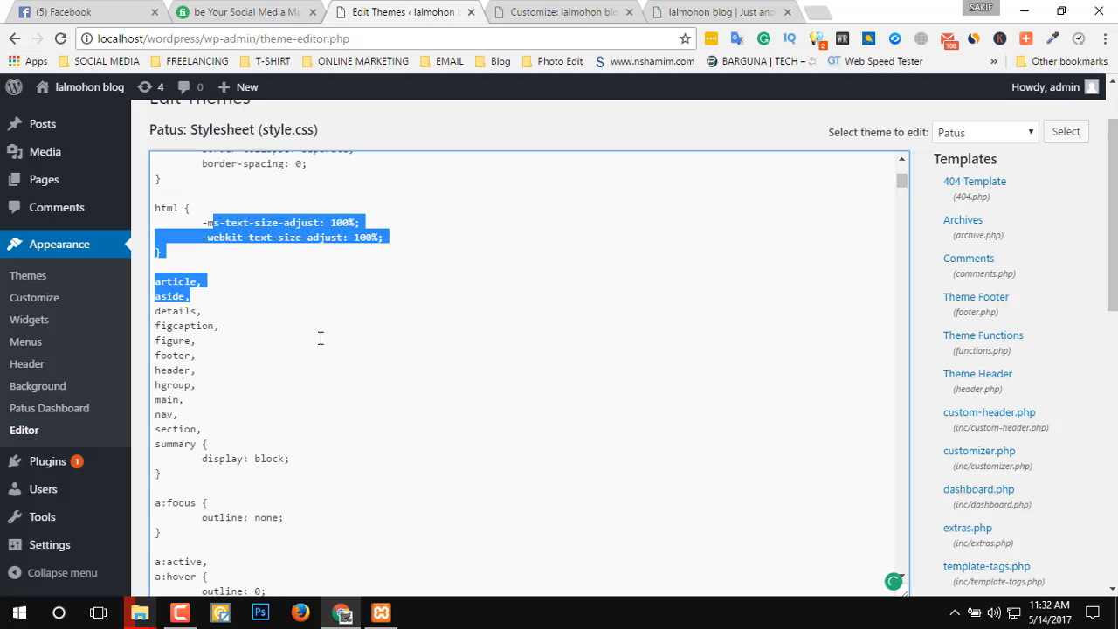
pyautogui.click(232, 402)
pyautogui.scroll(-5, 250, 367)
pyautogui.scroll(-15, 197, 370)
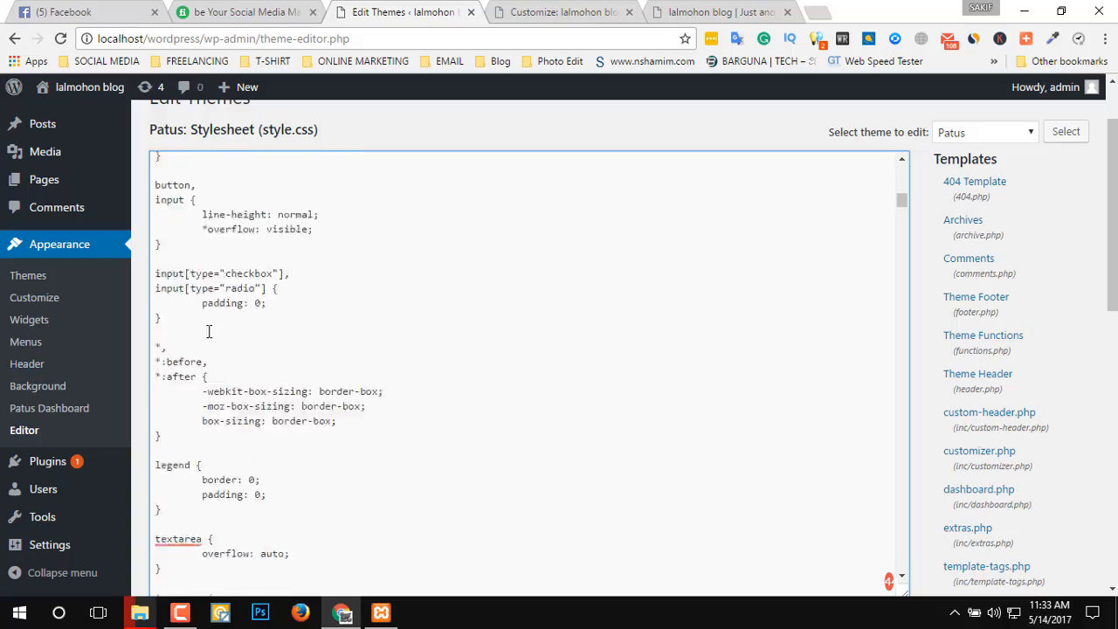
pyautogui.scroll(-20, 232, 371)
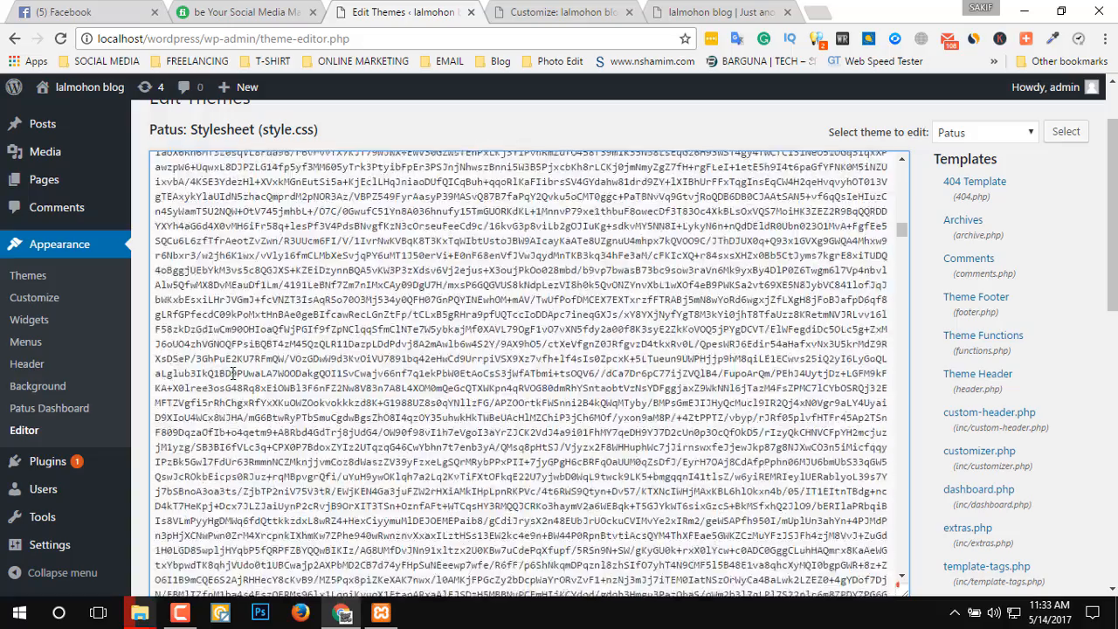
pyautogui.scroll(-15, 233, 373)
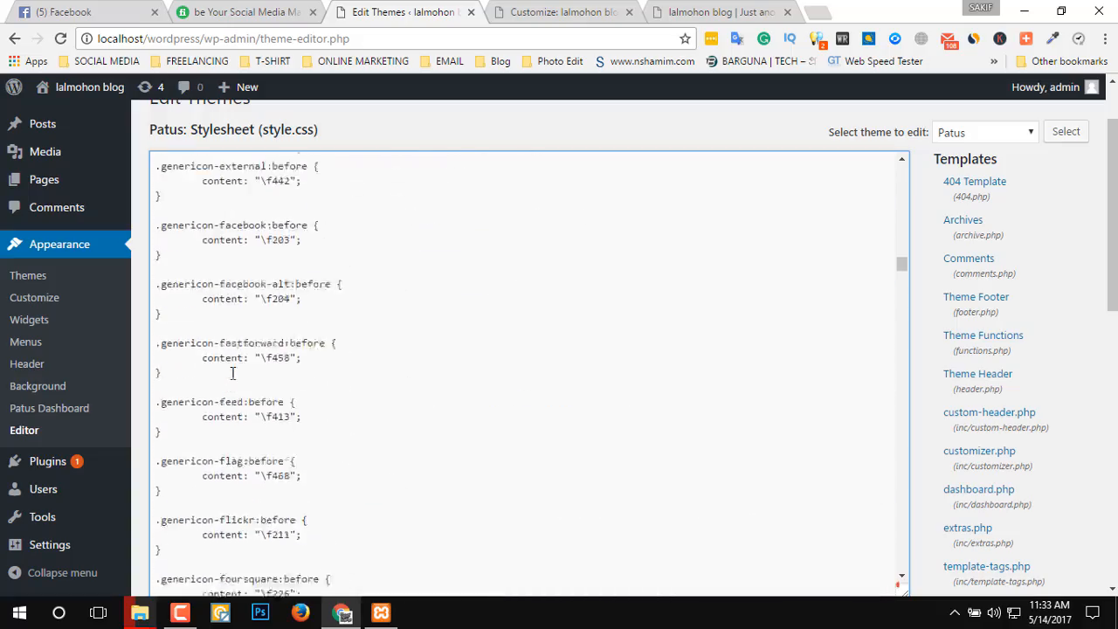
pyautogui.scroll(-10, 234, 399)
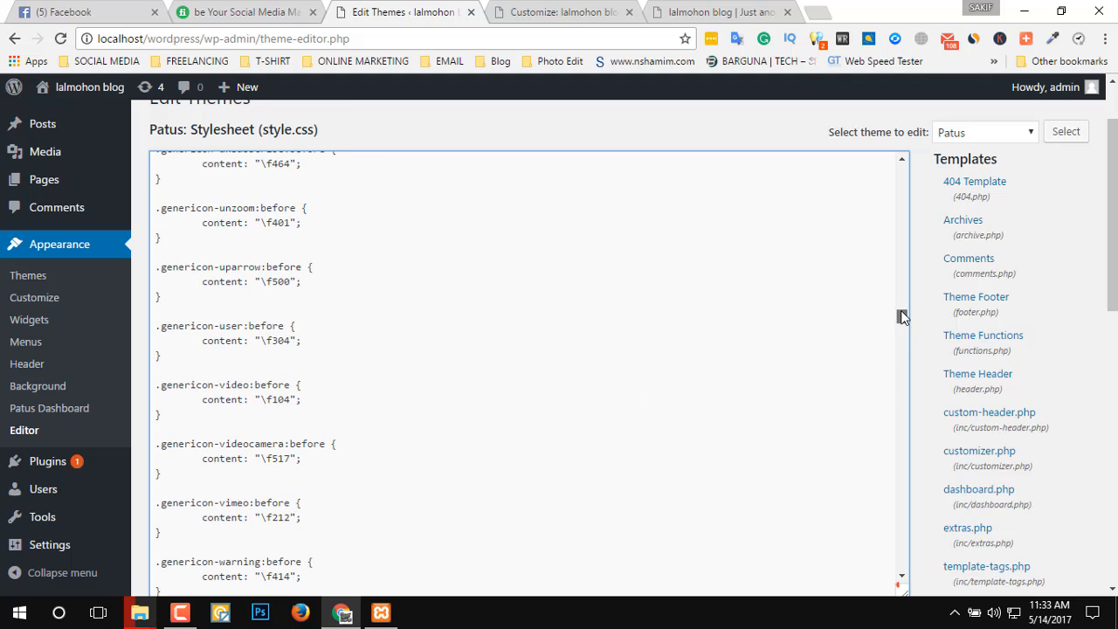
pyautogui.moveTo(902, 316); pyautogui.dragTo(902, 575)
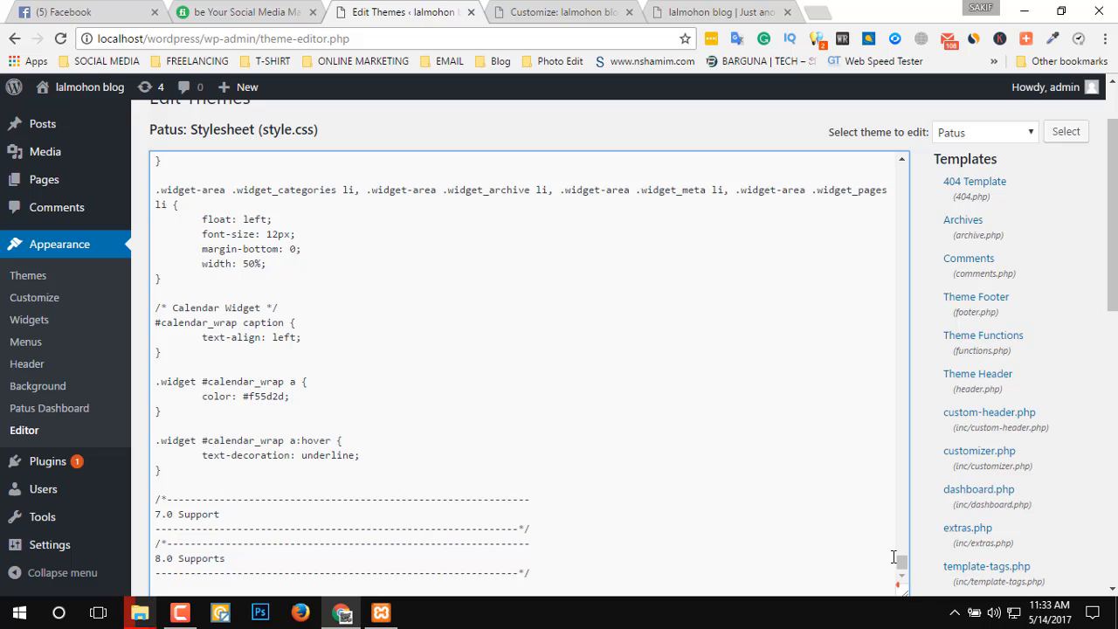
# Open the Theme Header template (header.php) in the theme editor and look through its code and the template list.
pyautogui.click(999, 379)
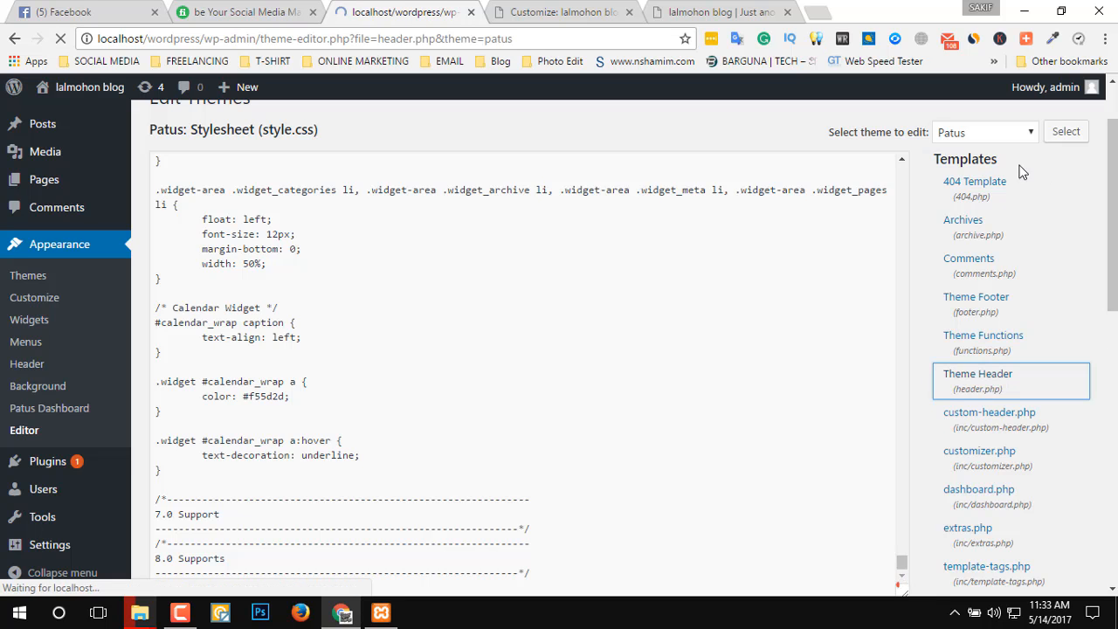
pyautogui.scroll(-10, 467, 376)
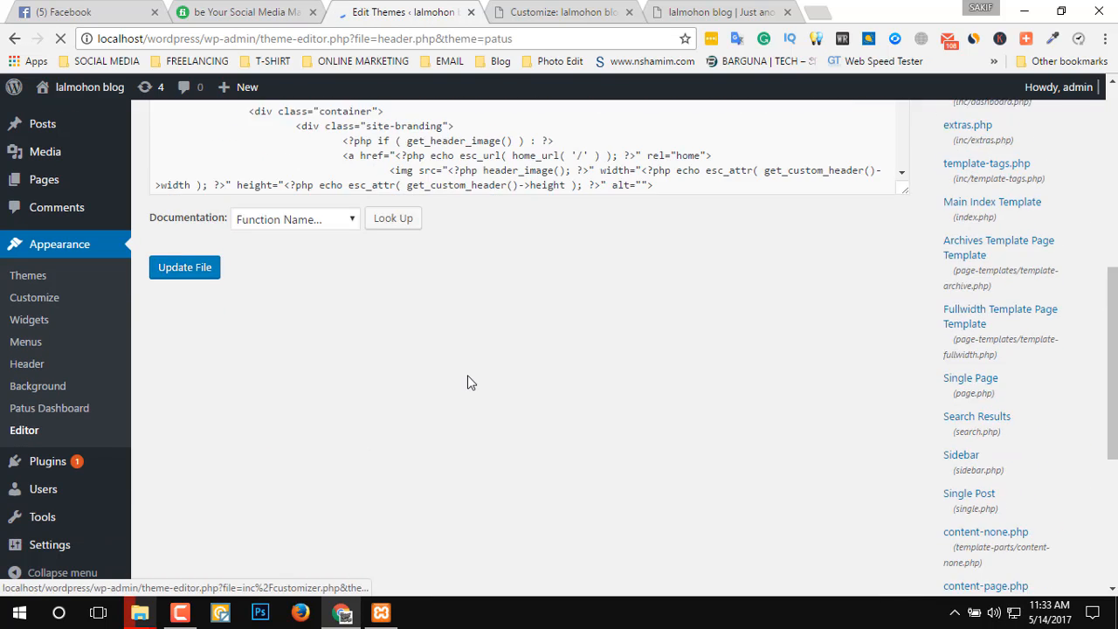
pyautogui.scroll(10, 467, 384)
pyautogui.scroll(-10, 649, 429)
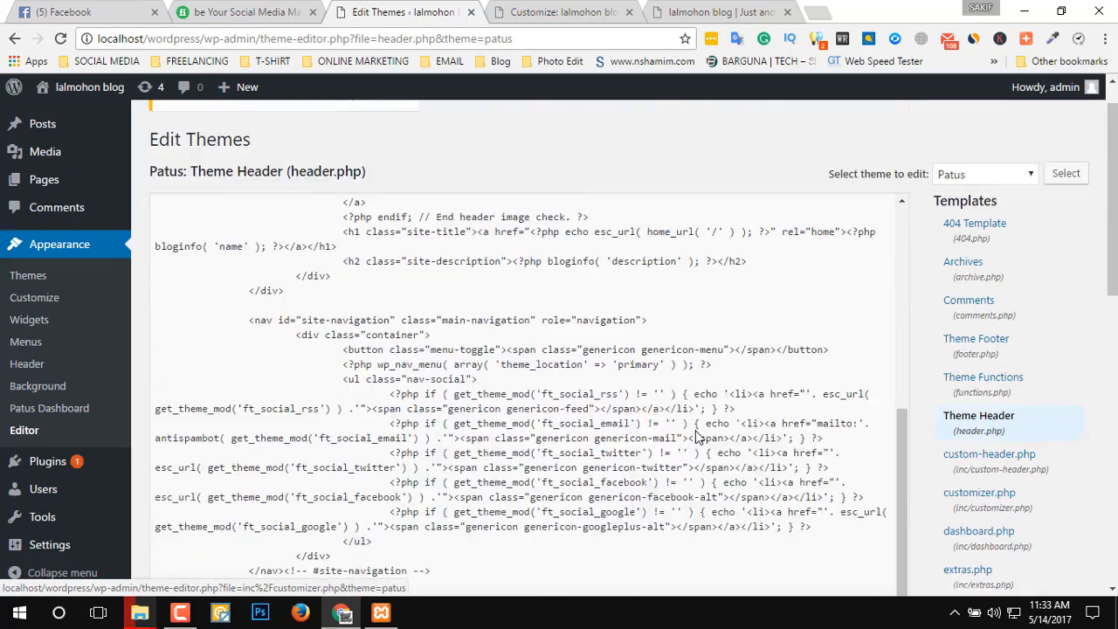
pyautogui.scroll(-4, 962, 446)
pyautogui.scroll(10, 956, 490)
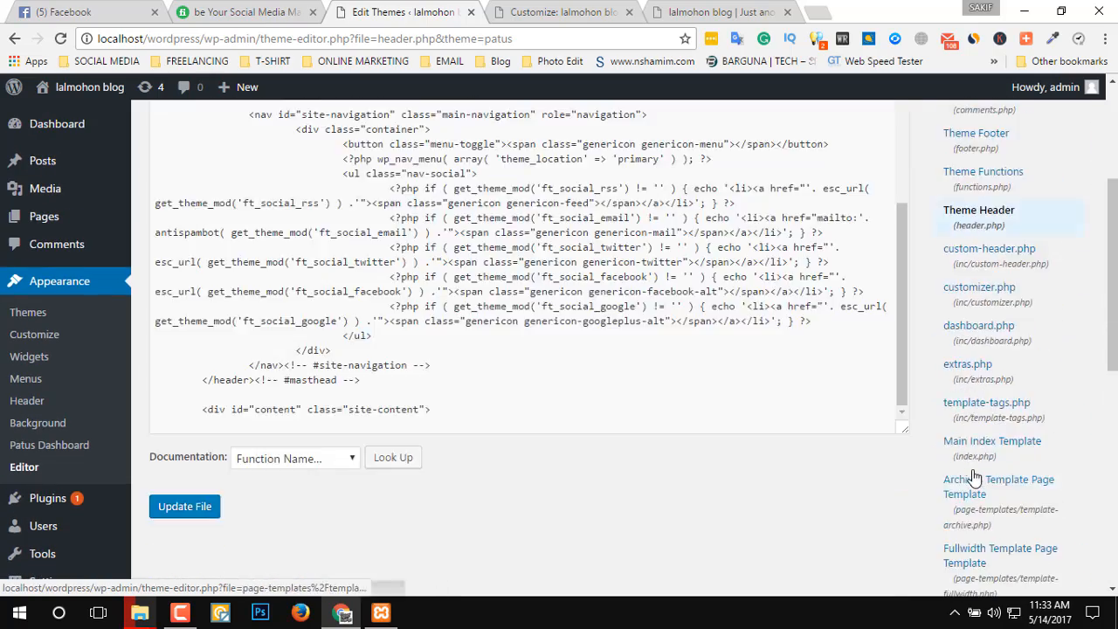
pyautogui.scroll(-1, 1037, 447)
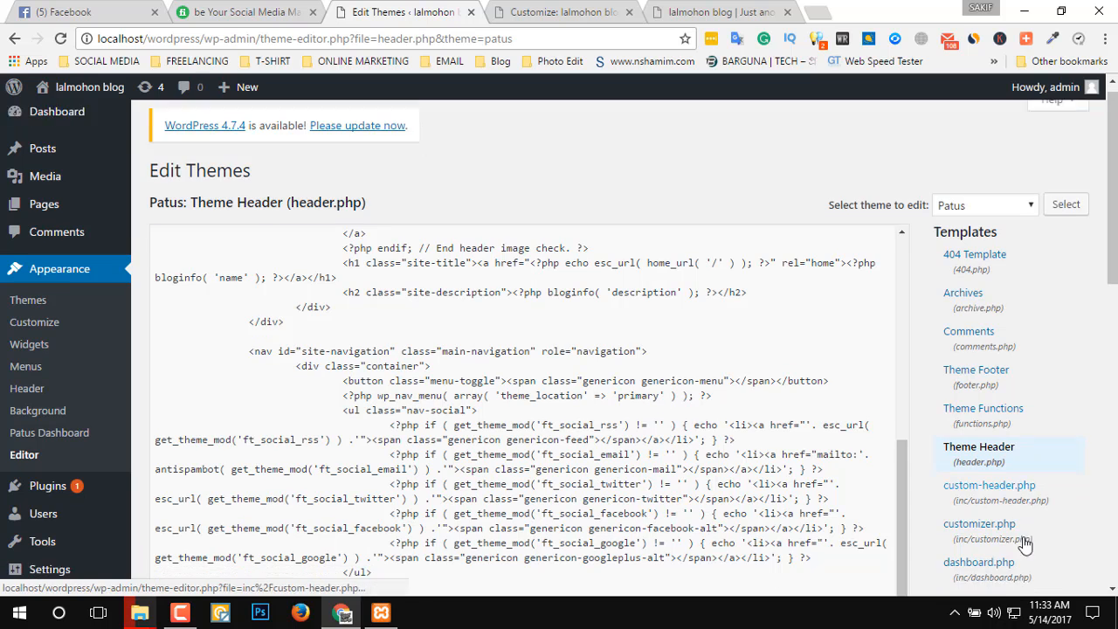
# Open customizer.php from the Patus template files and look through its code.
pyautogui.click(966, 456)
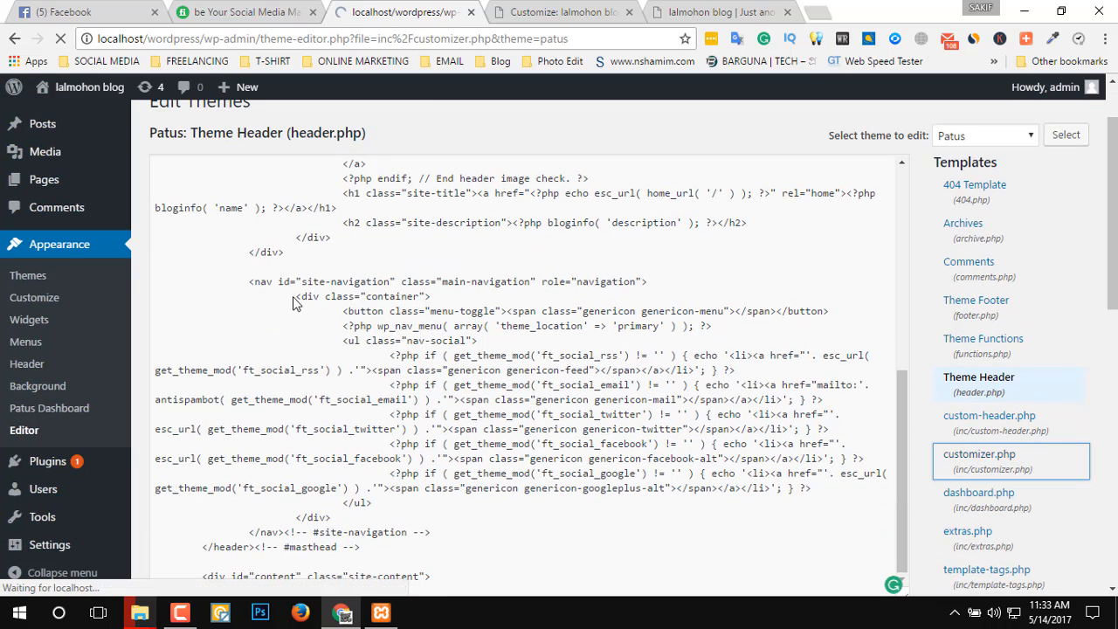
pyautogui.scroll(-20, 427, 363)
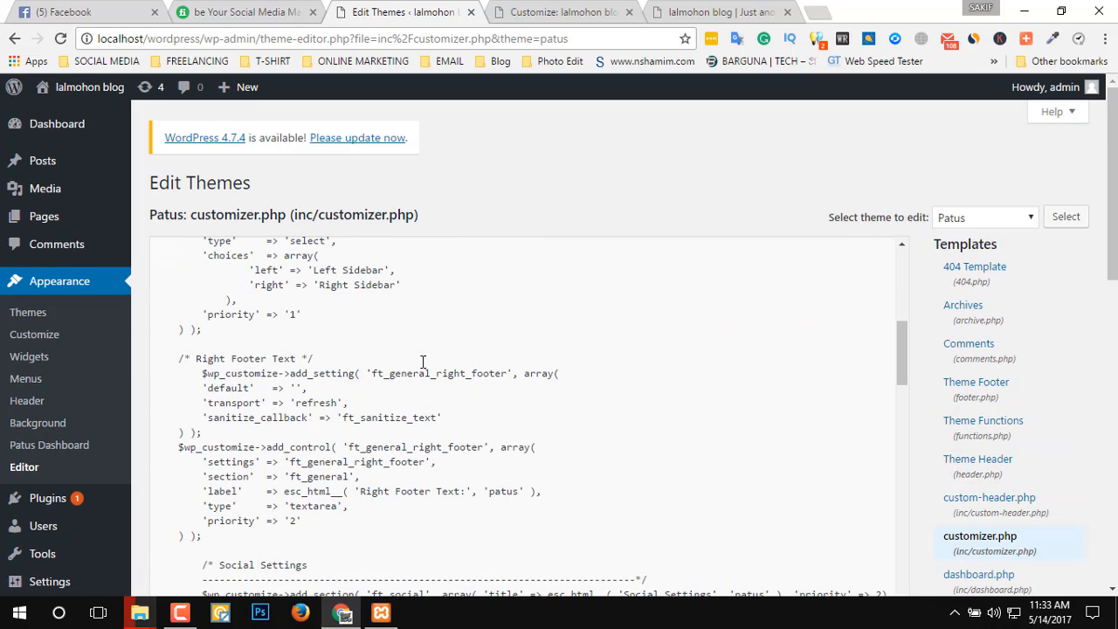
pyautogui.scroll(-5, 423, 361)
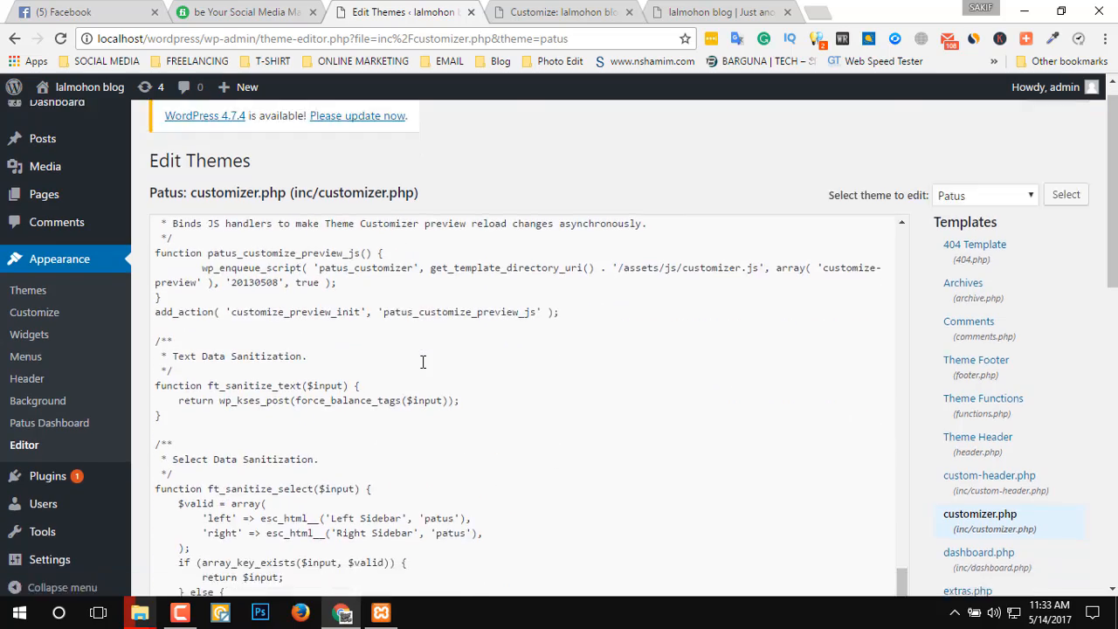
pyautogui.scroll(4, 423, 366)
pyautogui.scroll(15, 546, 306)
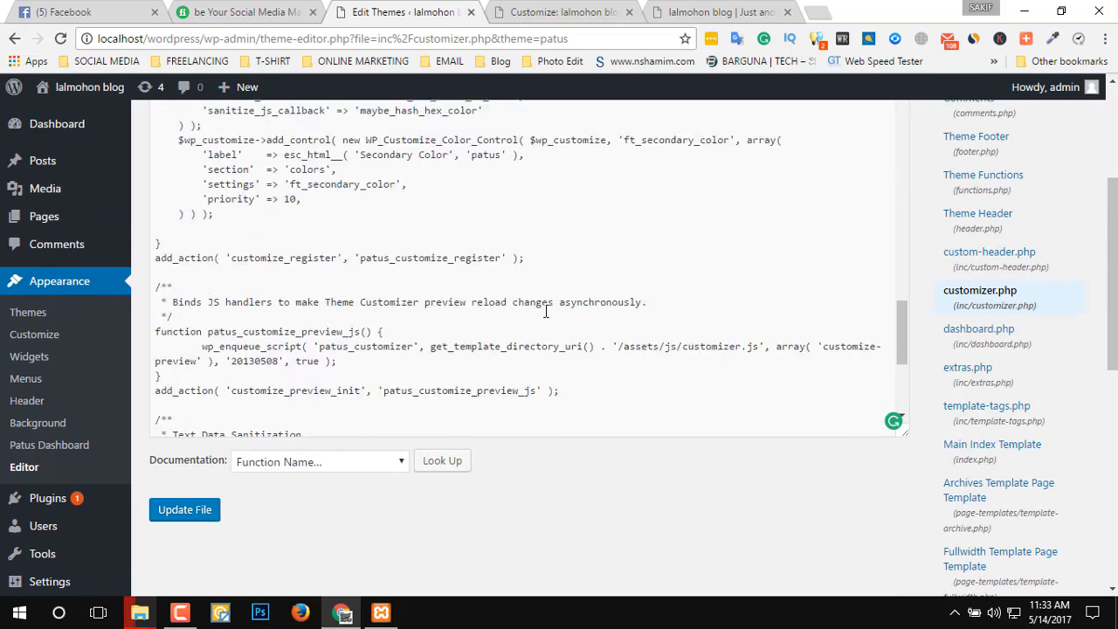
pyautogui.scroll(8, 546, 288)
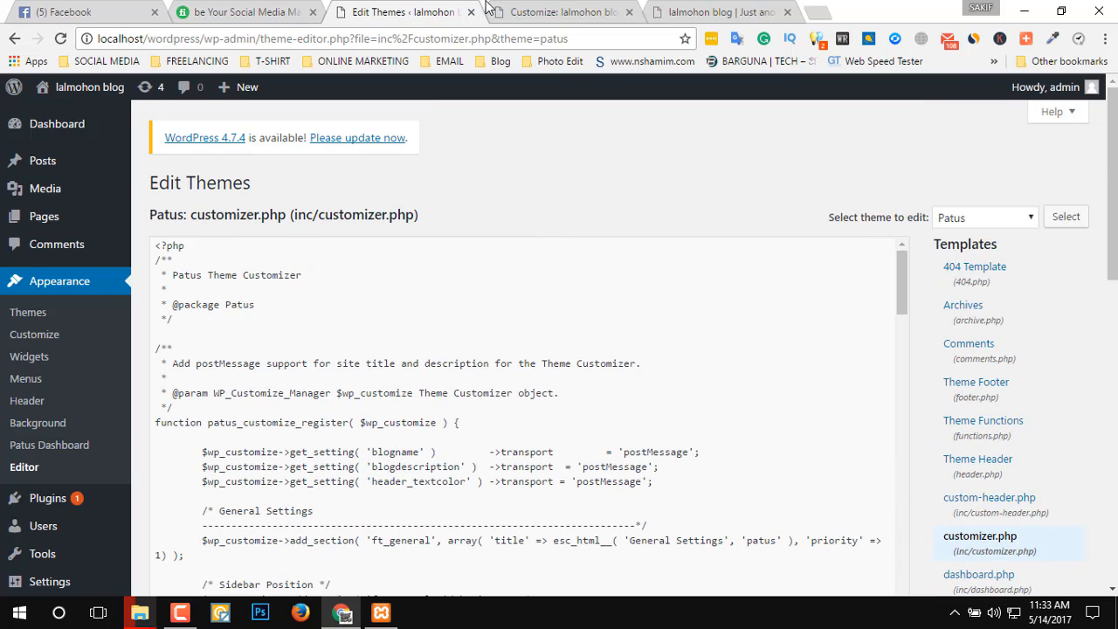
# View the blog in the Customizer's live preview and on the site's front page.
pyautogui.click(555, 10)
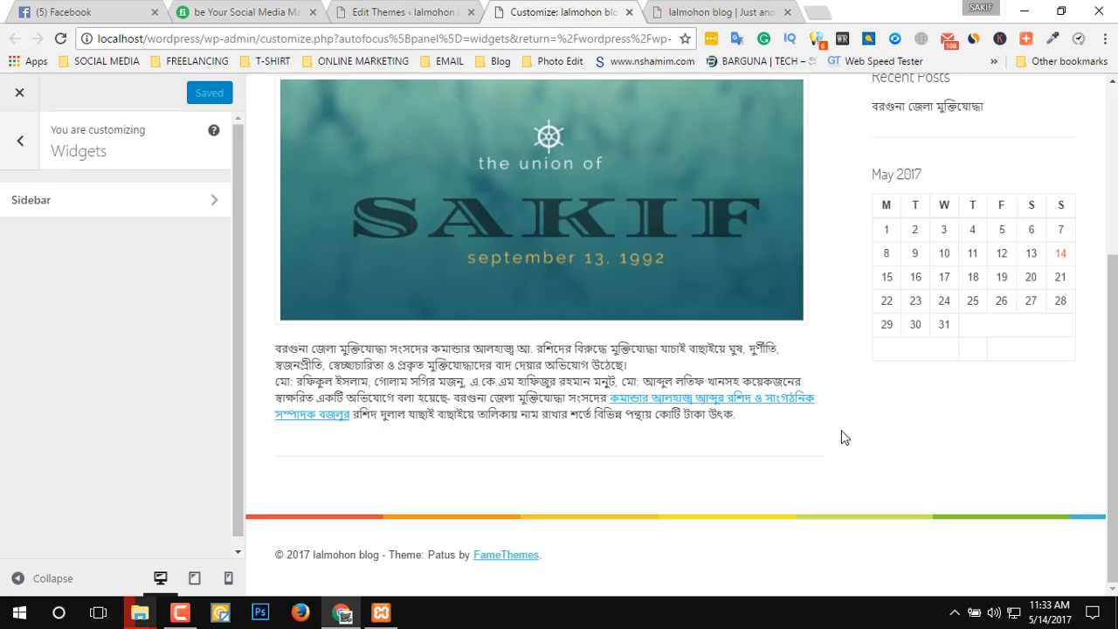
pyautogui.scroll(3, 612, 428)
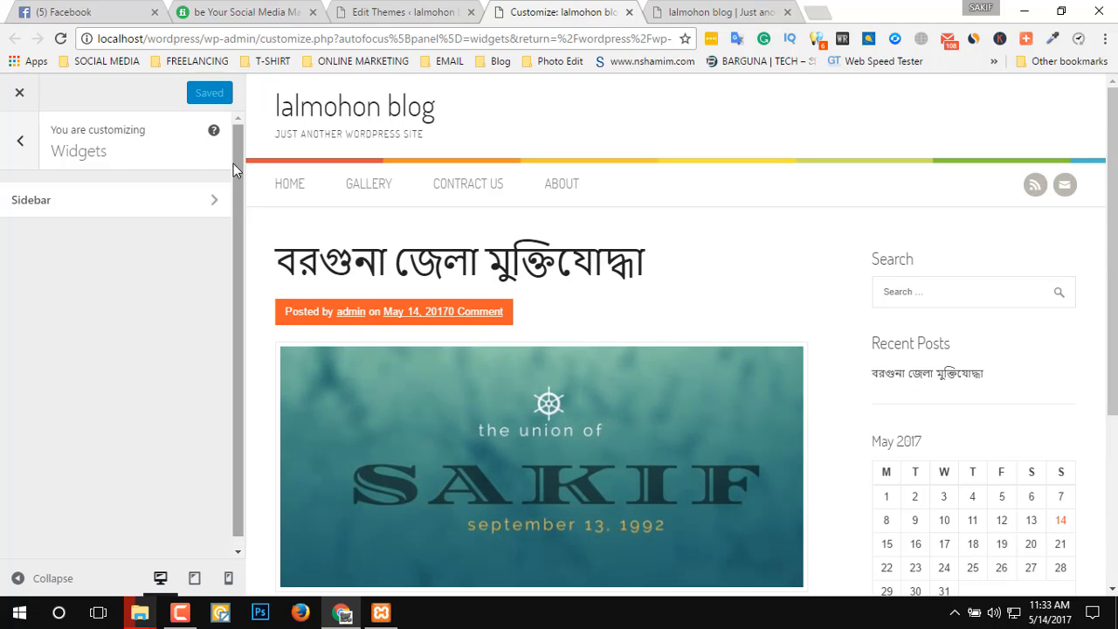
pyautogui.click(686, 11)
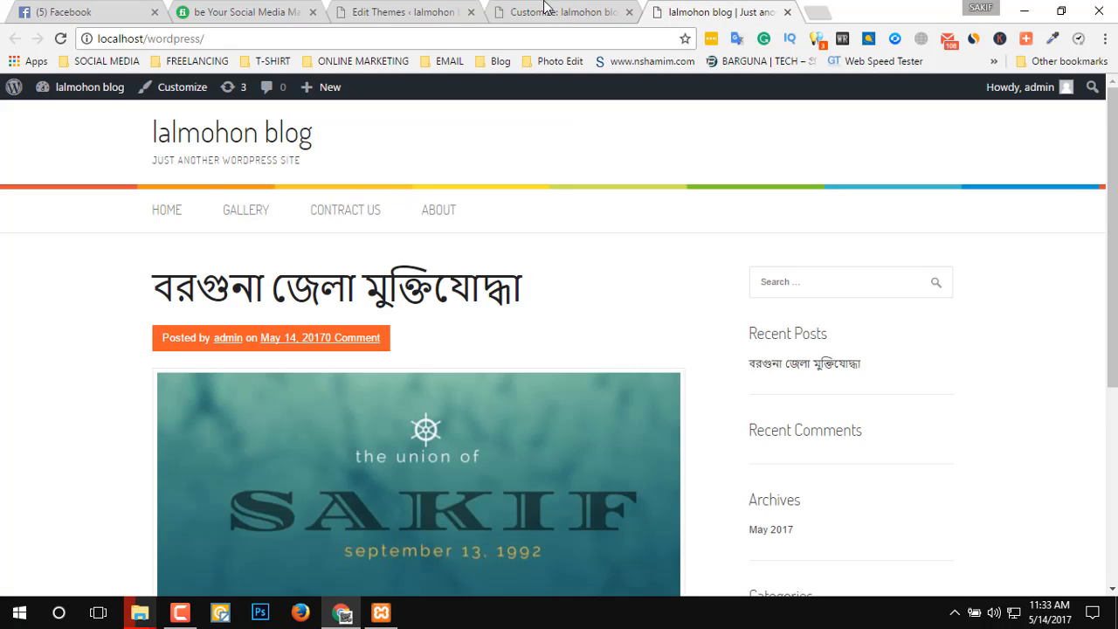
# Return to the dashboard, open the Installed Plugins page and search the installed plugins for "visitor".
pyautogui.click(428, 11)
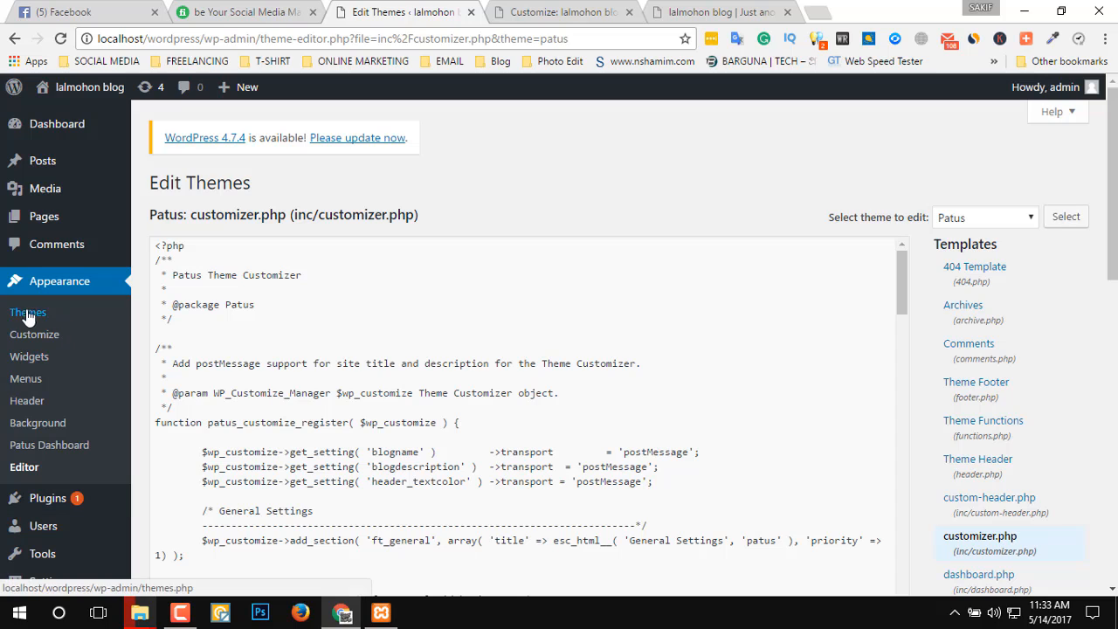
pyautogui.click(66, 505)
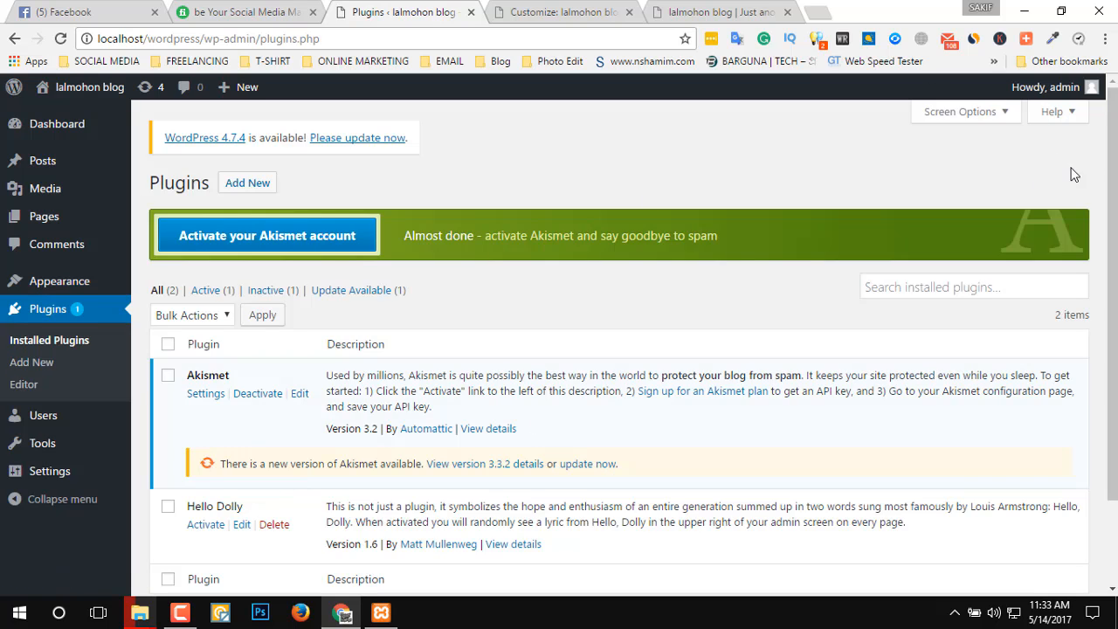
pyautogui.scroll(-1, 1027, 208)
pyautogui.click(1003, 210)
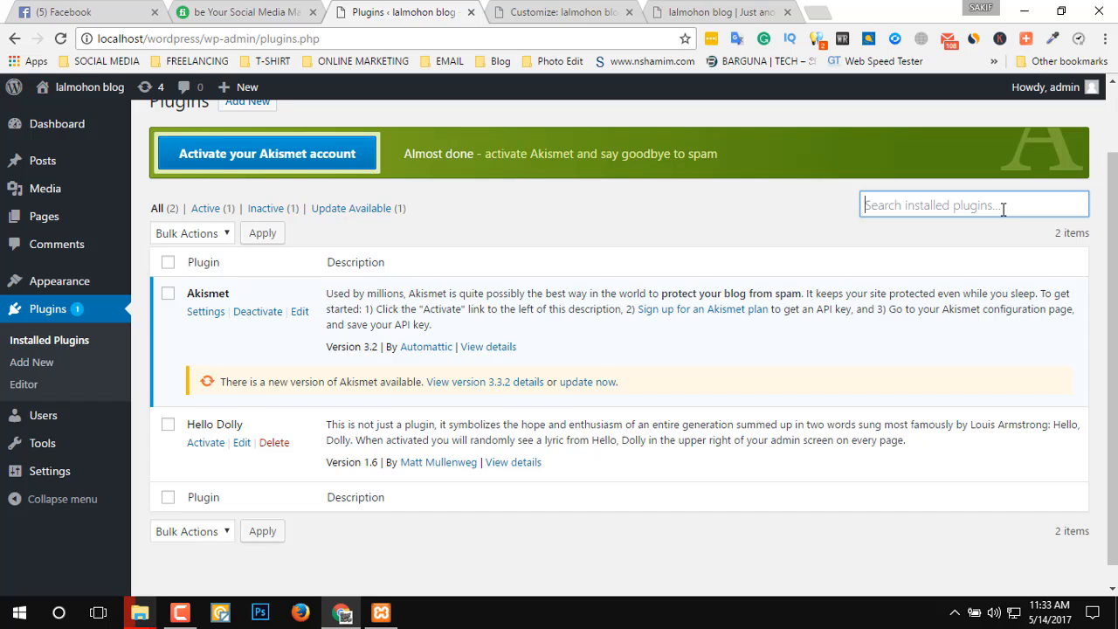
pyautogui.write('c')
pyautogui.press('BackSpace')
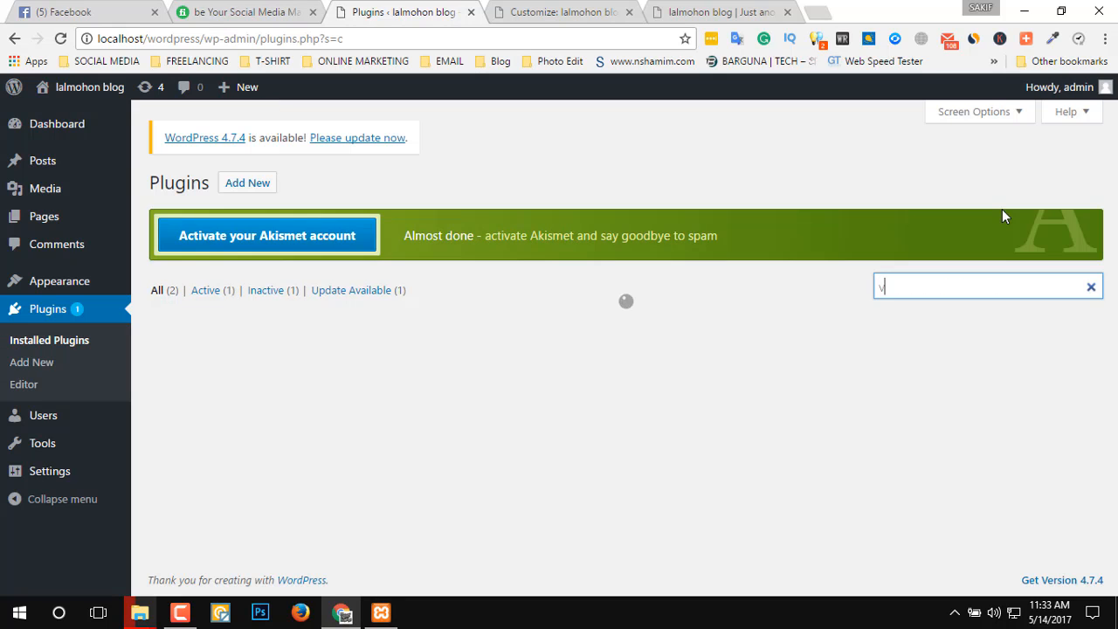
pyautogui.write('visitor')
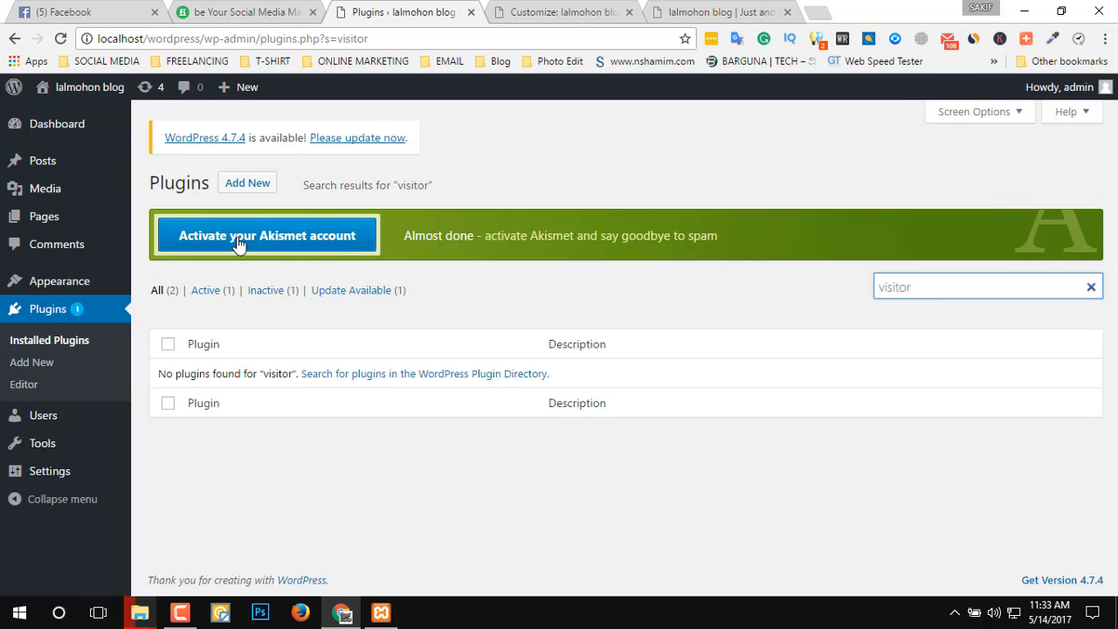
# Open the Add Plugins page and search the plugin directory for "visiter".
pyautogui.click(246, 184)
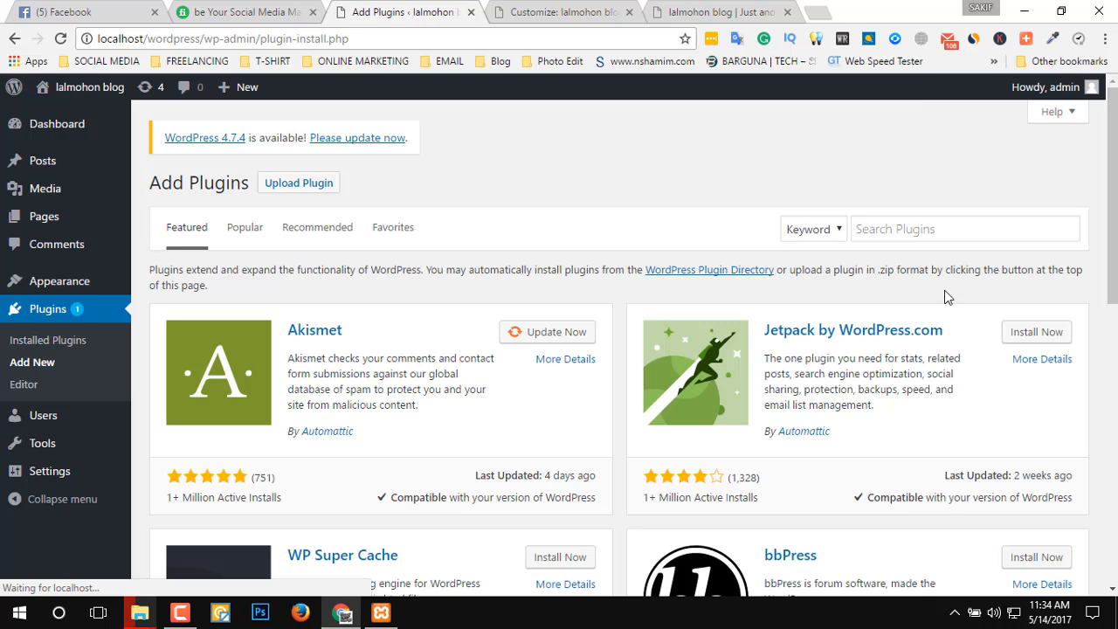
pyautogui.click(939, 223)
pyautogui.write('v')
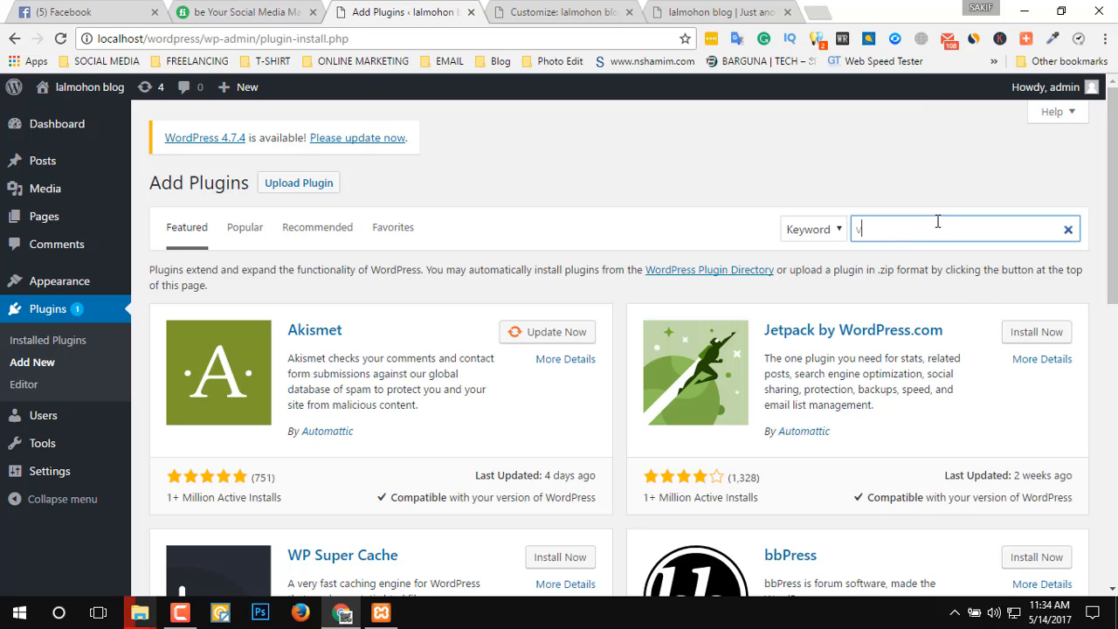
pyautogui.write('isit')
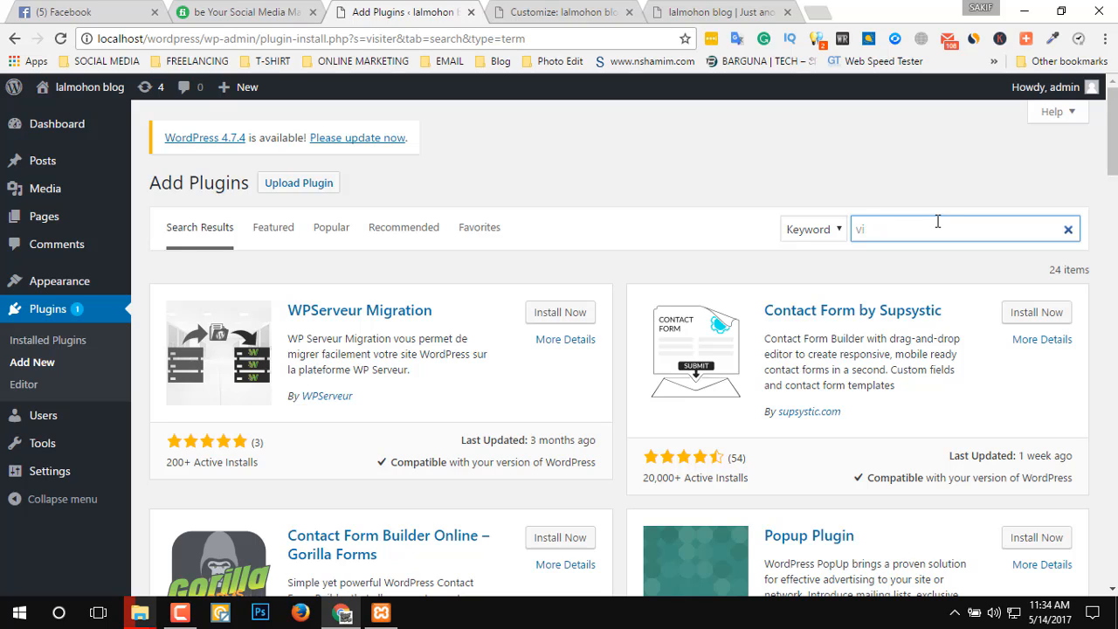
# Search the plugin directory for "counter" instead and install the Page Visit Counter plugin by Multidots.
pyautogui.press('BackSpace')
pyautogui.press('BackSpace')
pyautogui.write('cou')
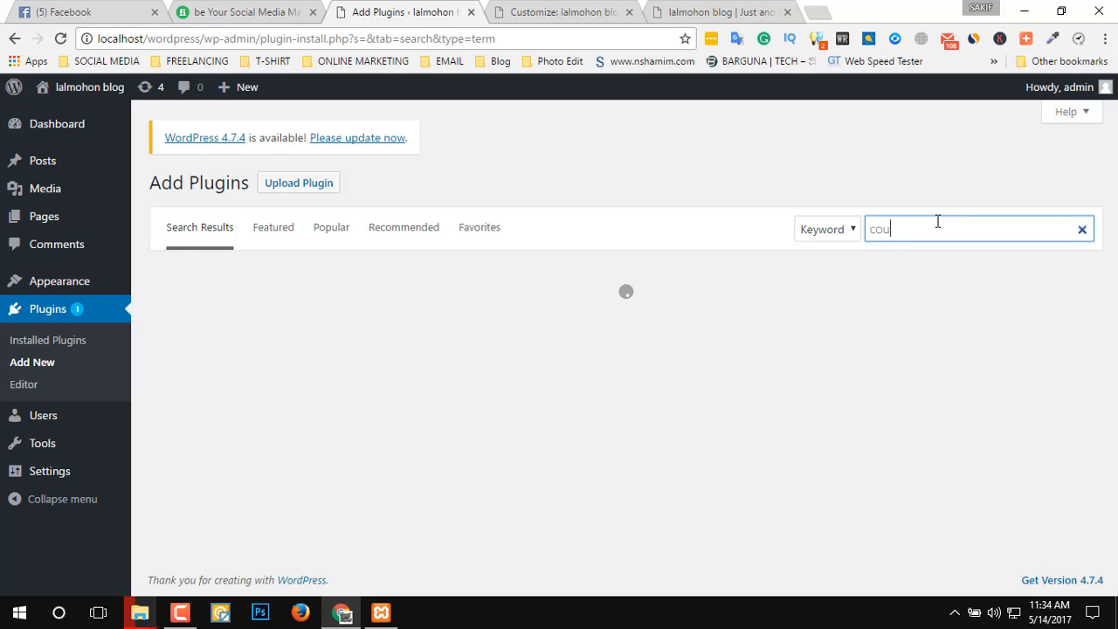
pyautogui.write('nter')
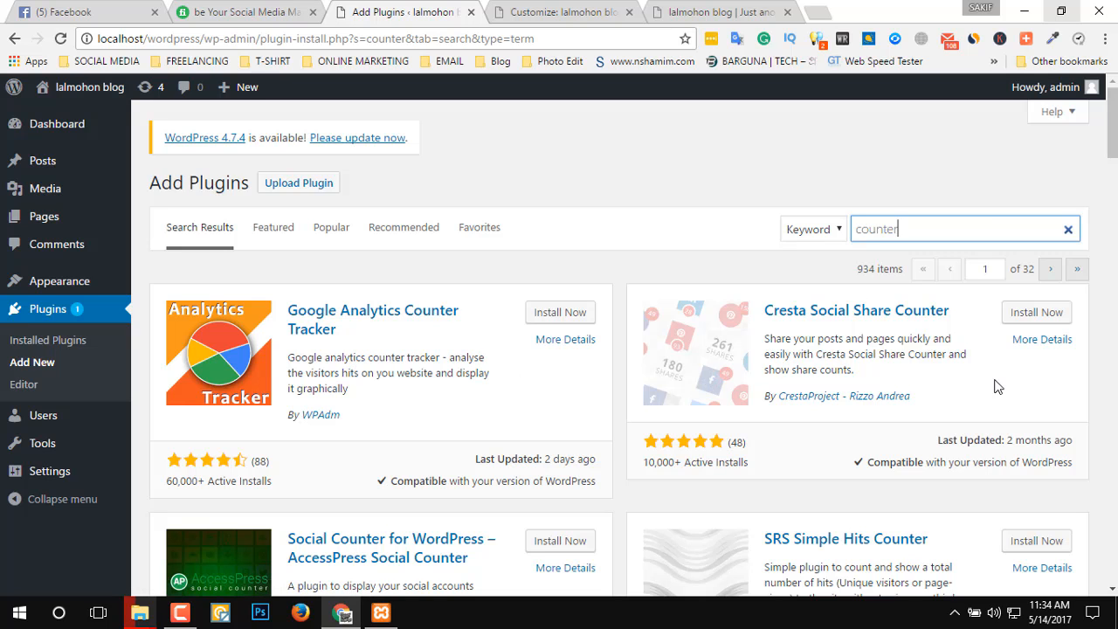
pyautogui.scroll(-3, 942, 369)
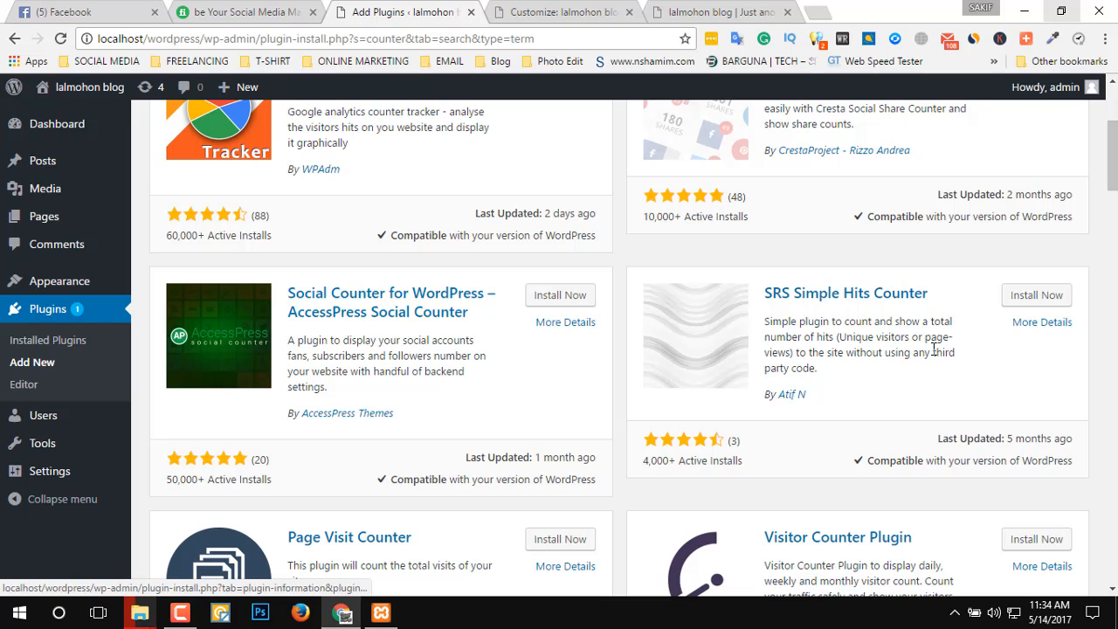
pyautogui.scroll(-2, 996, 394)
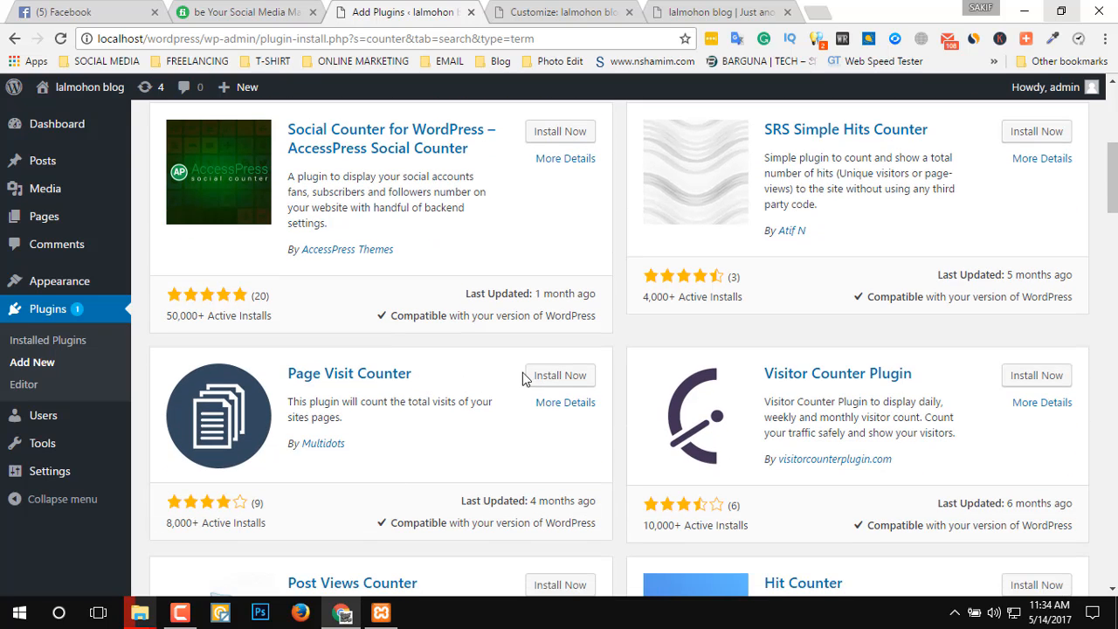
pyautogui.click(554, 376)
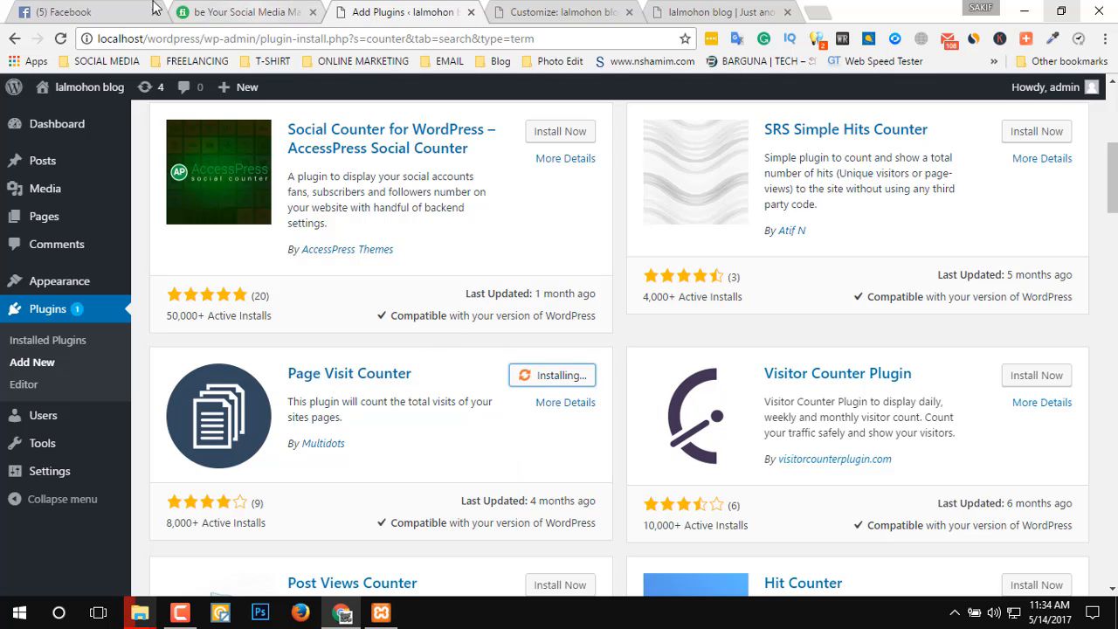
# Check the blog's live preview in the Customizer and activate the installed Page Visit Counter plugin.
pyautogui.click(559, 11)
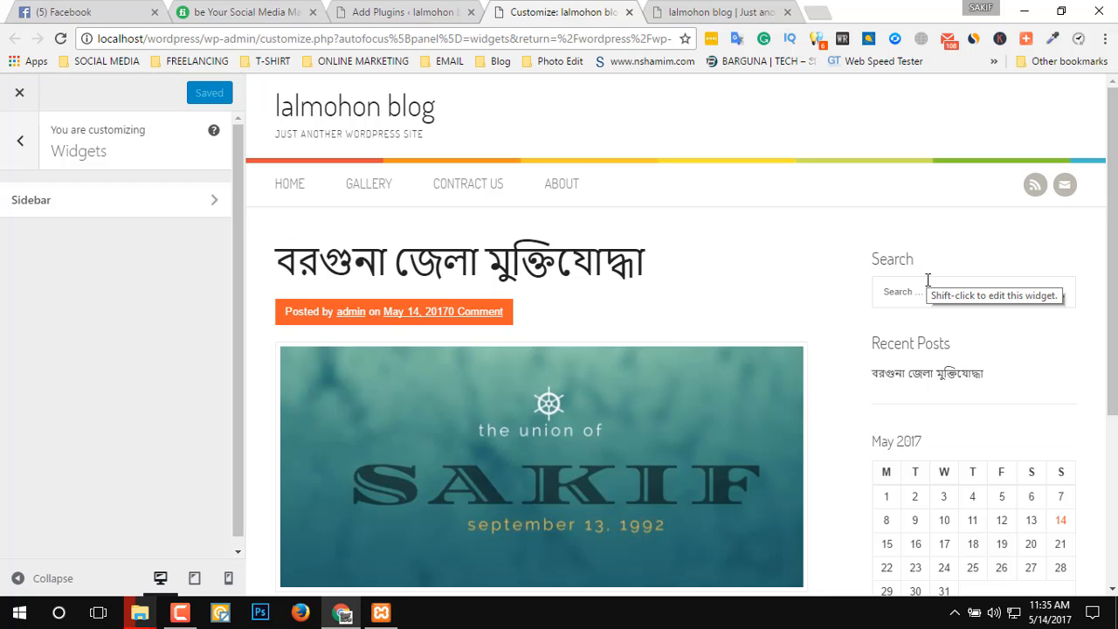
pyautogui.scroll(-3, 791, 291)
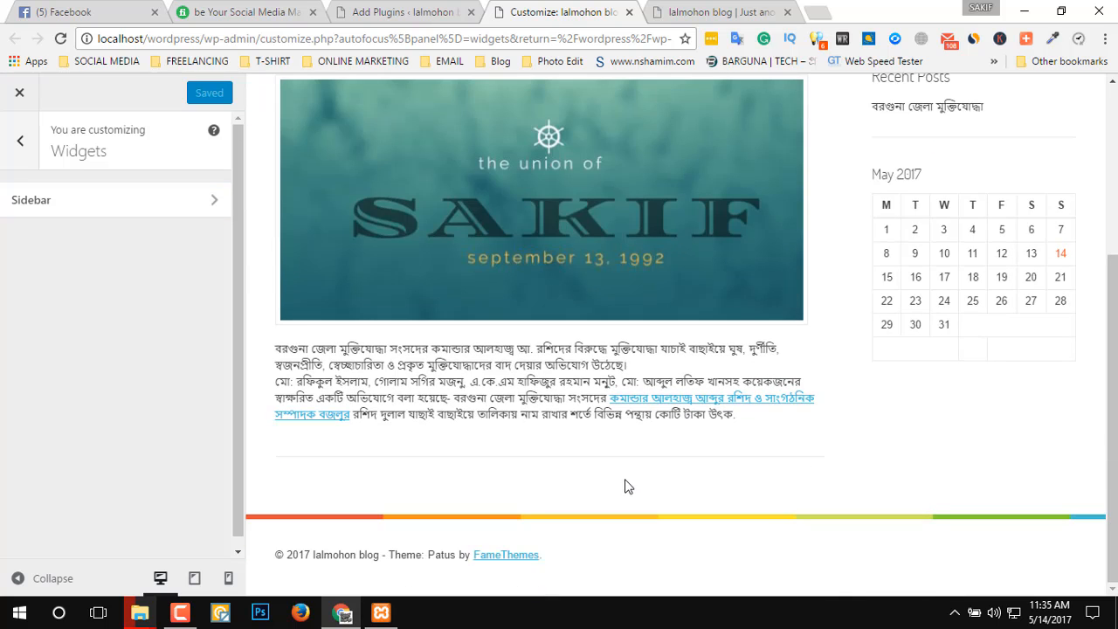
pyautogui.click(367, 11)
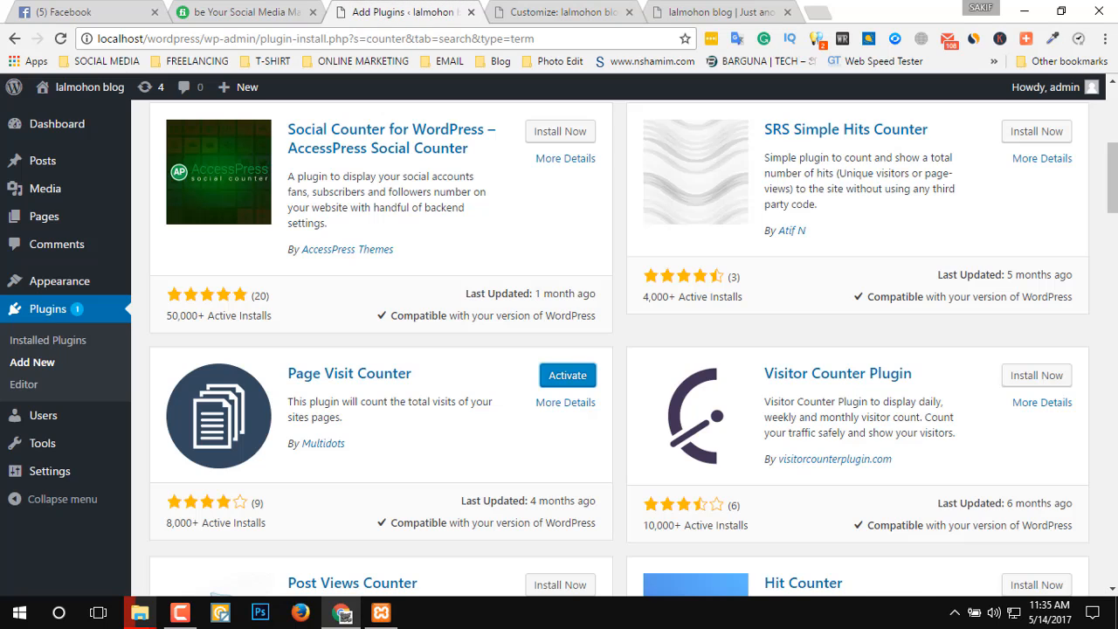
pyautogui.click(573, 378)
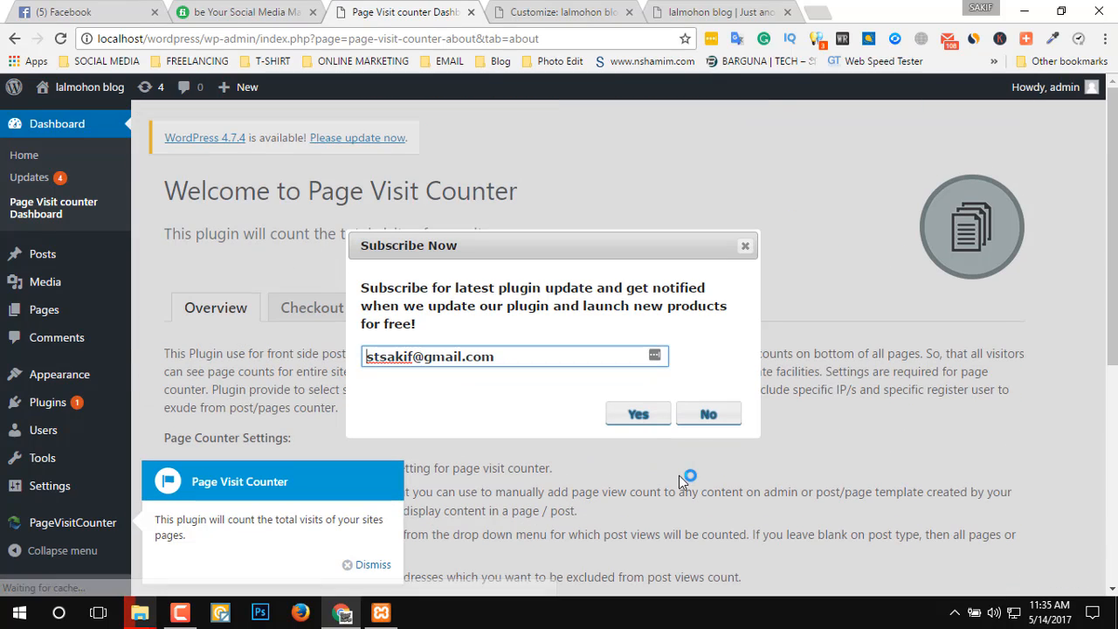
# Accept the plugin's update subscription with the prefilled e-mail, close the subscription dialog and dismiss the Page Visit Counter notice.
pyautogui.click(638, 422)
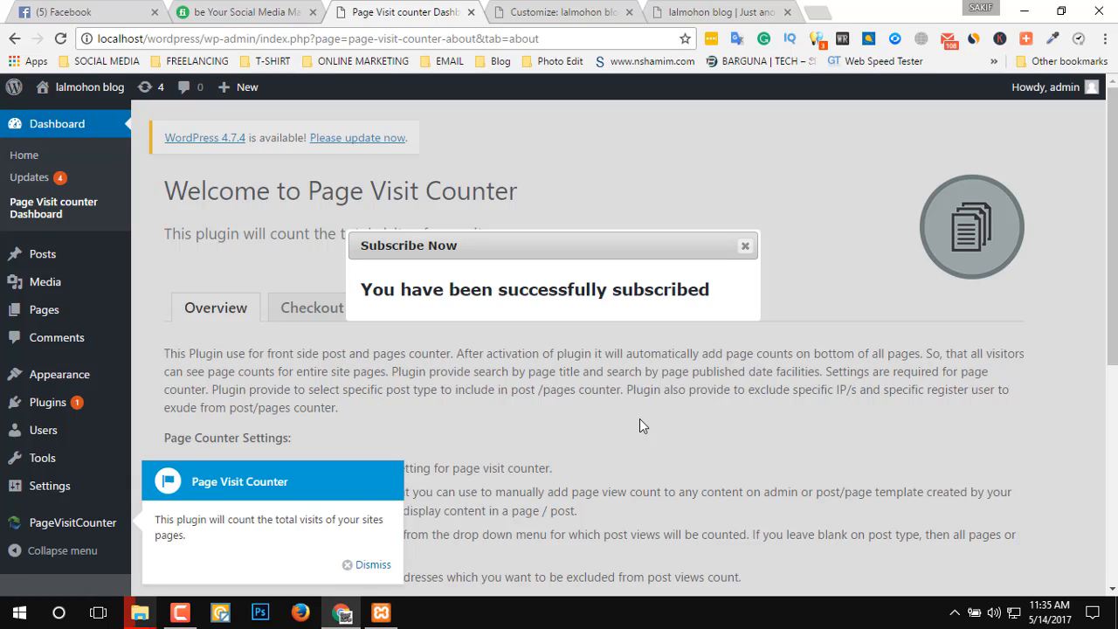
pyautogui.click(745, 247)
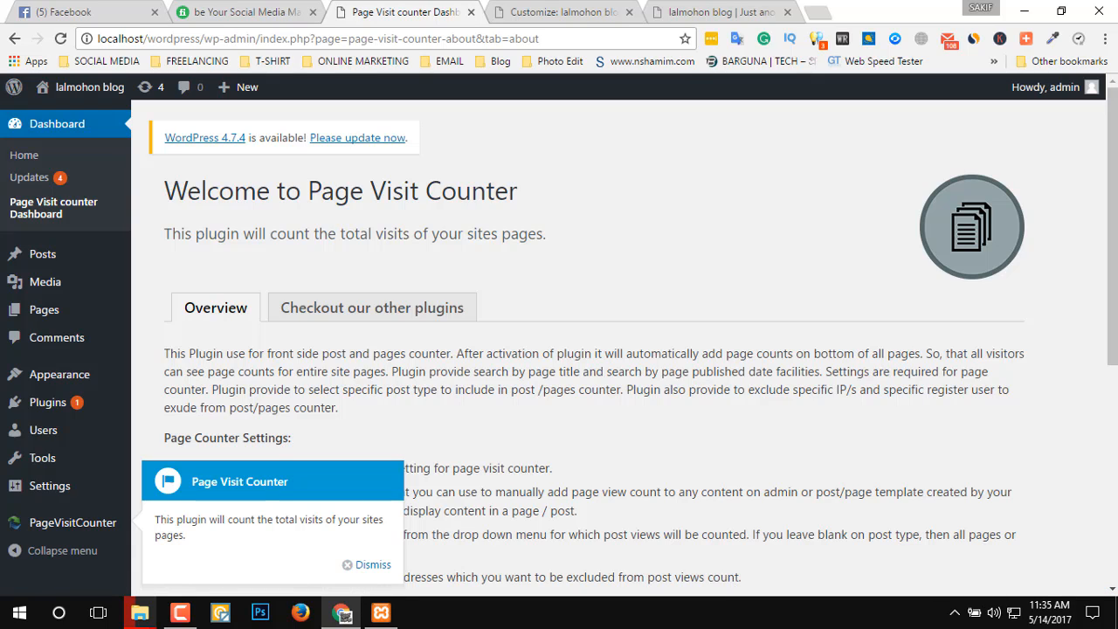
pyautogui.click(360, 565)
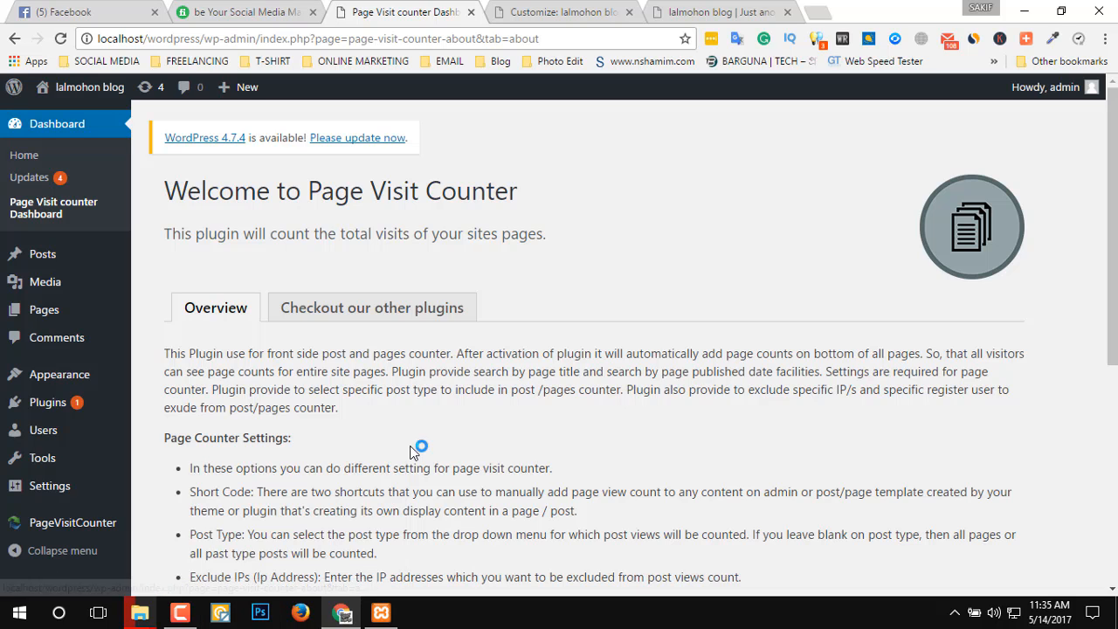
# Reload the Customizer, examine the blog preview for a visit counter down to the footer, and close the separate front-page tab.
pyautogui.click(587, 9)
pyautogui.scroll(10, 515, 201)
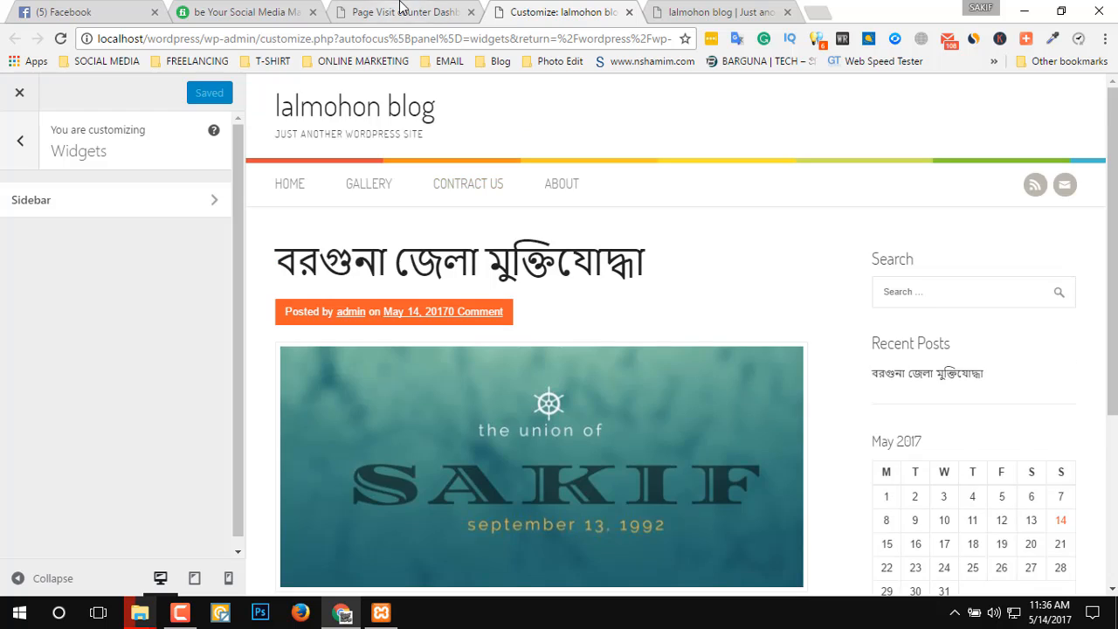
pyautogui.click(402, 11)
pyautogui.click(580, 12)
pyautogui.click(502, 306)
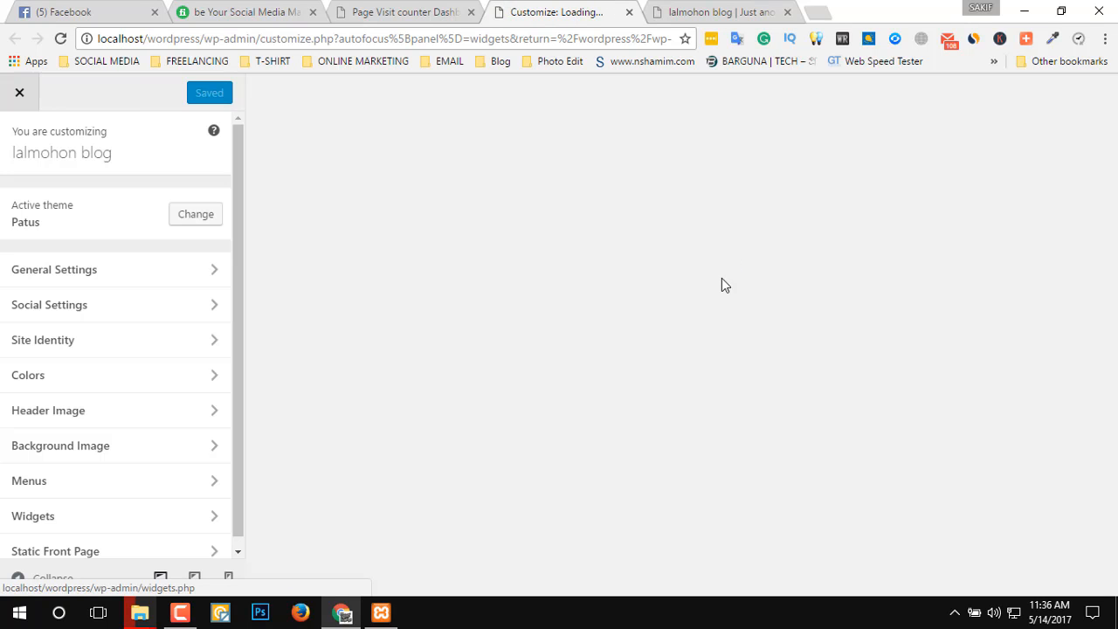
pyautogui.scroll(-3, 630, 373)
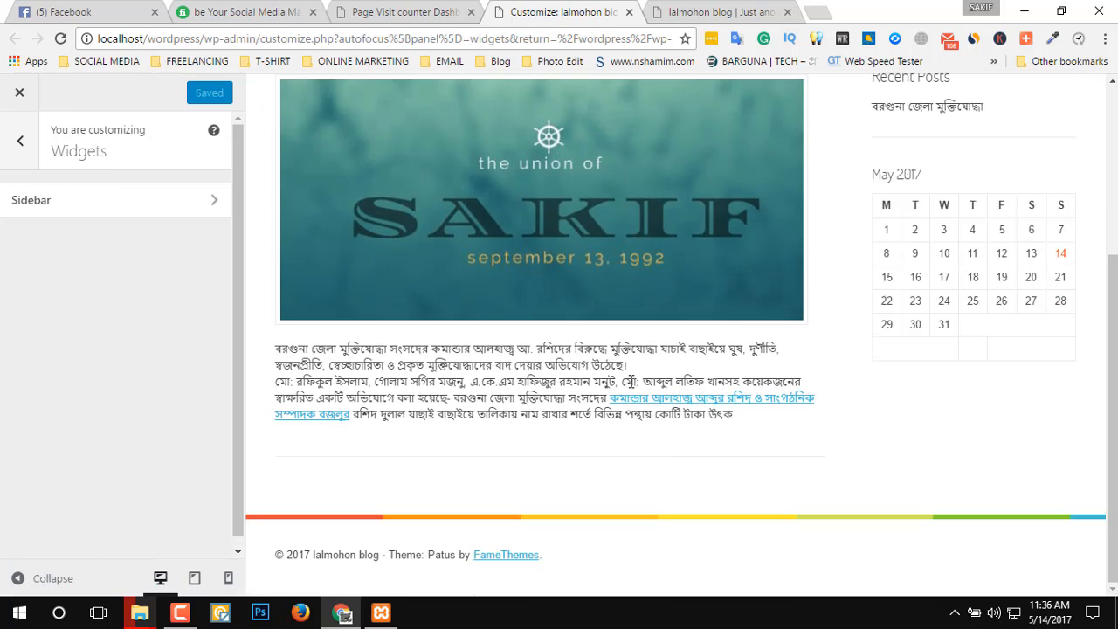
pyautogui.scroll(3, 865, 515)
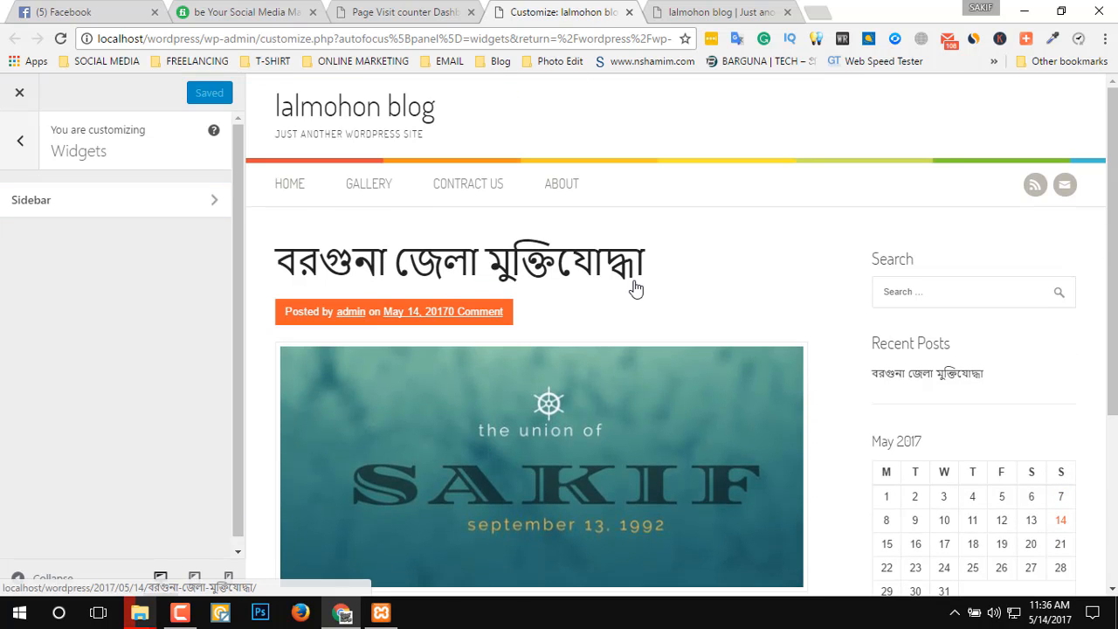
pyautogui.click(725, 10)
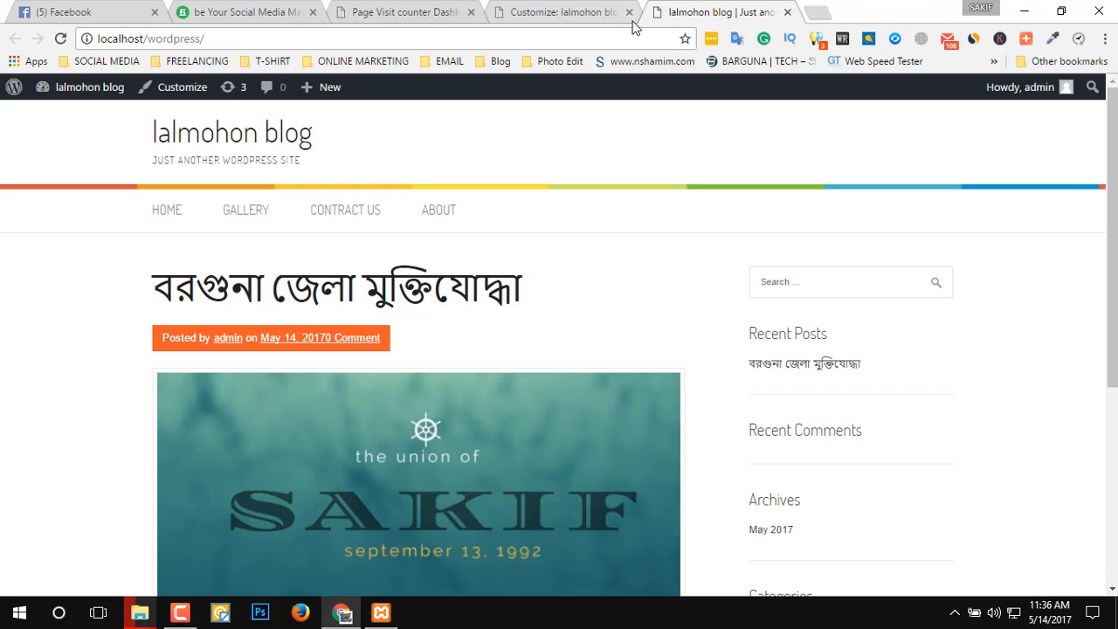
pyautogui.click(787, 11)
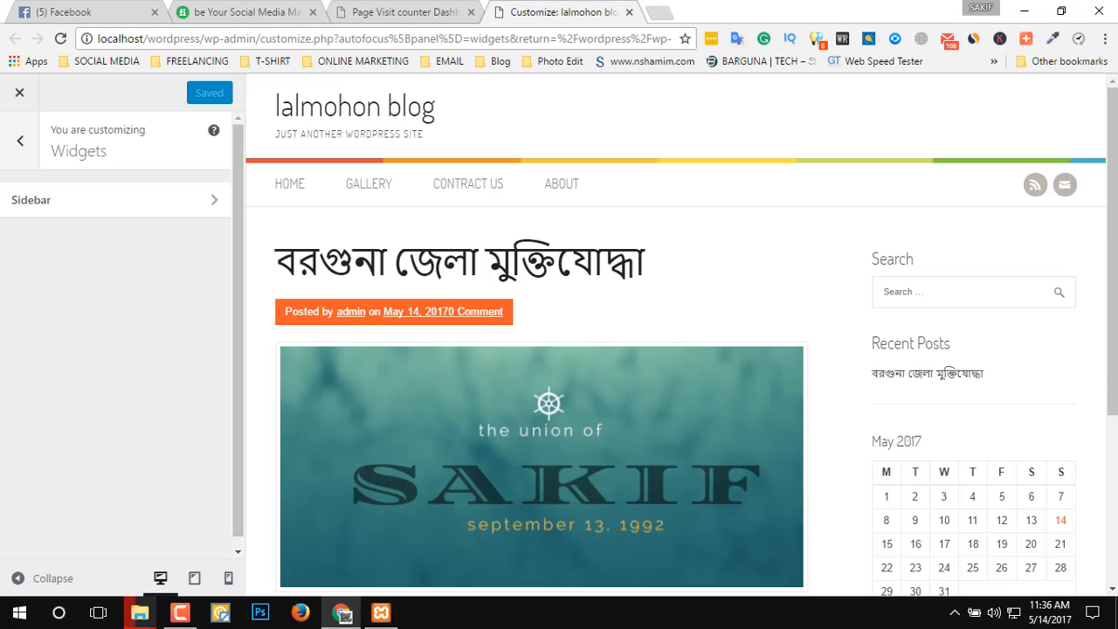